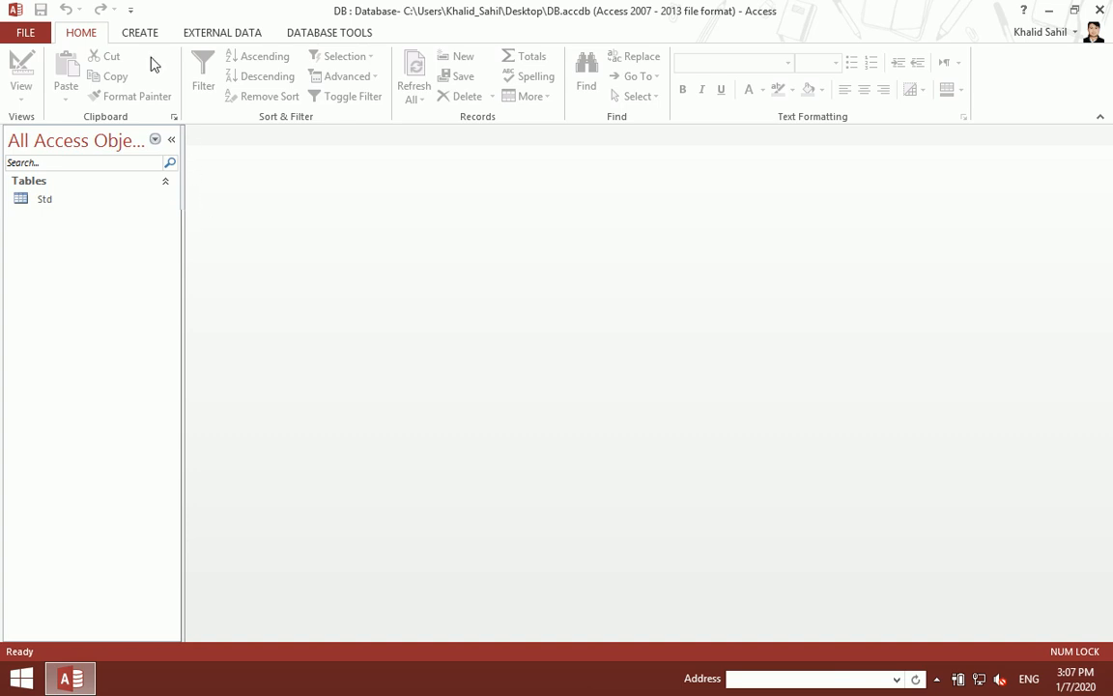
Step: Create a modal dialog form, delete its OK and Cancel buttons, and widen it to about 9 inches
{"action": "left_click", "coordinate": [136, 29]}
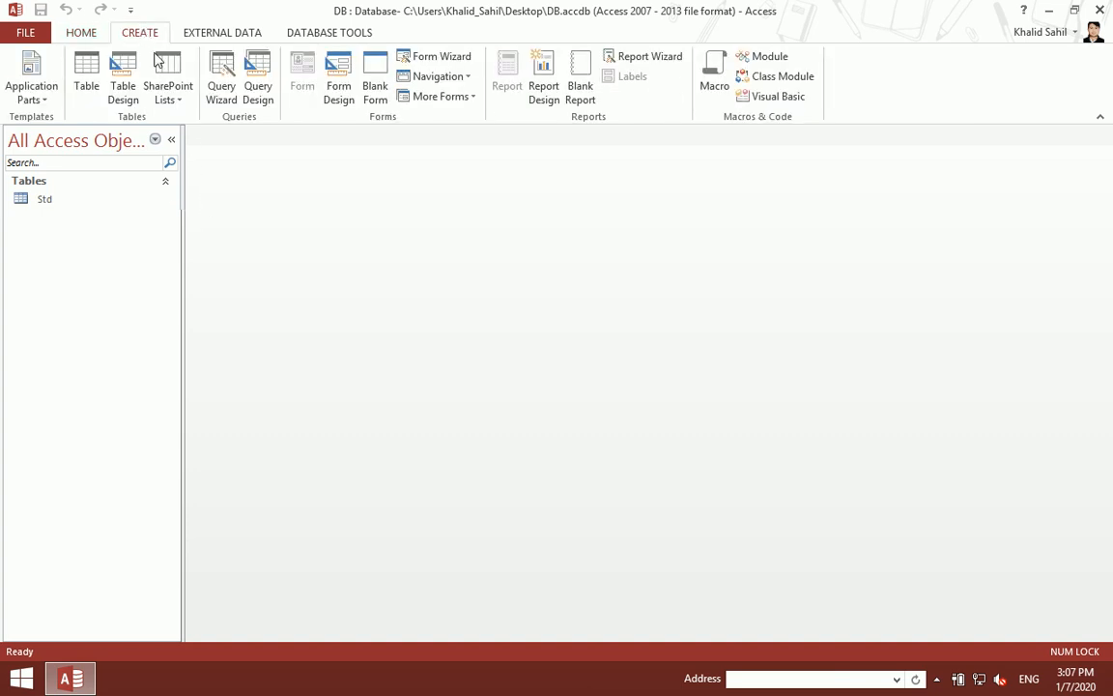
{"action": "left_click", "coordinate": [460, 98]}
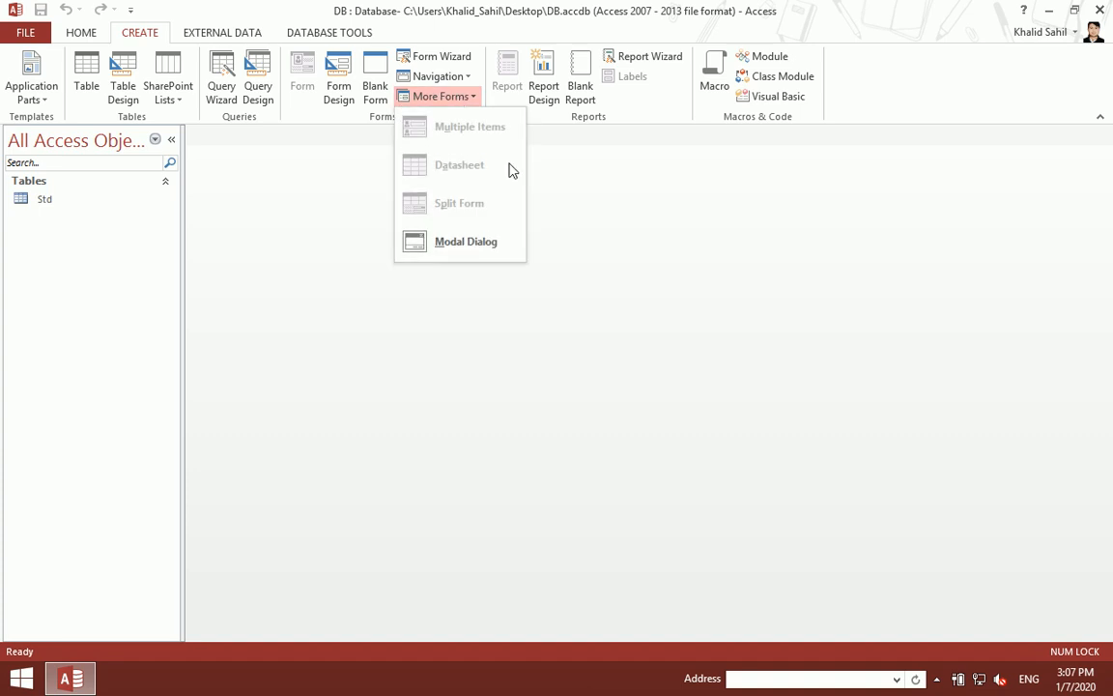
{"action": "left_click", "coordinate": [468, 242]}
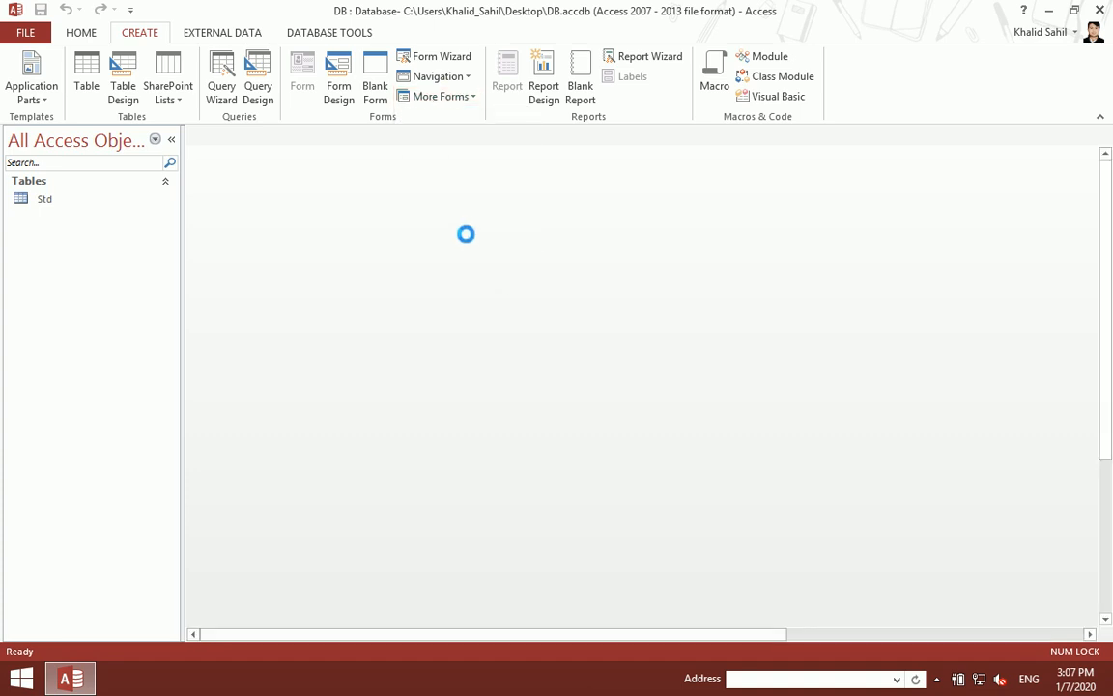
{"action": "left_click_drag", "start_coordinate": [515, 474], "coordinate": [799, 628]}
{"action": "key", "text": "Delete"}
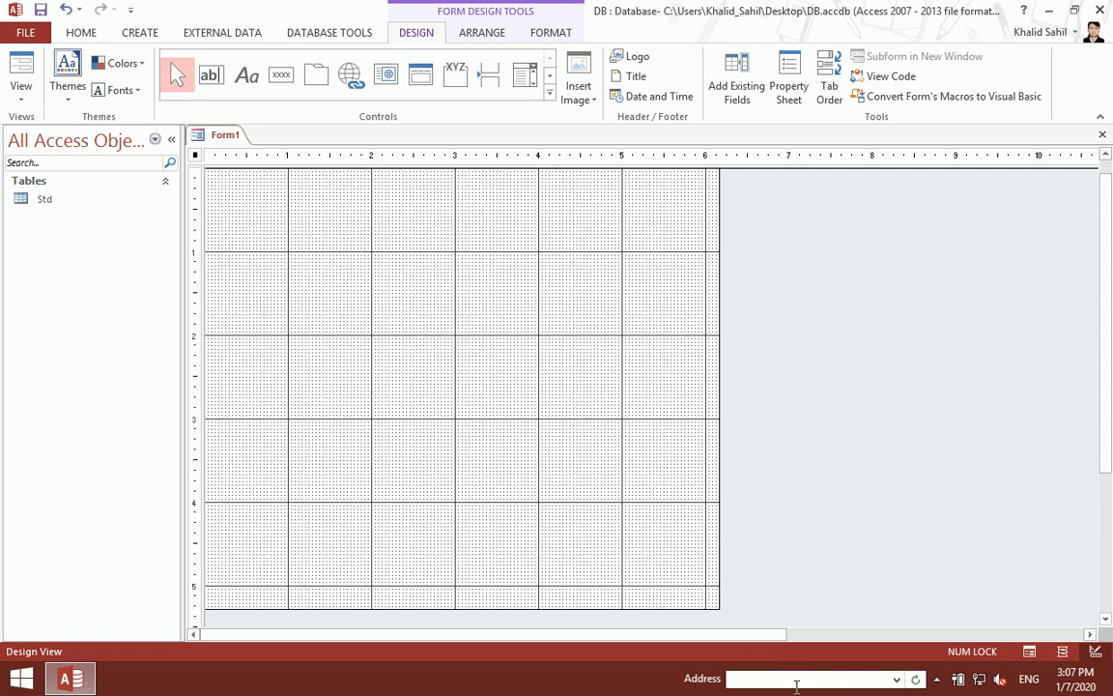
{"action": "left_click_drag", "start_coordinate": [715, 449], "coordinate": [953, 470]}
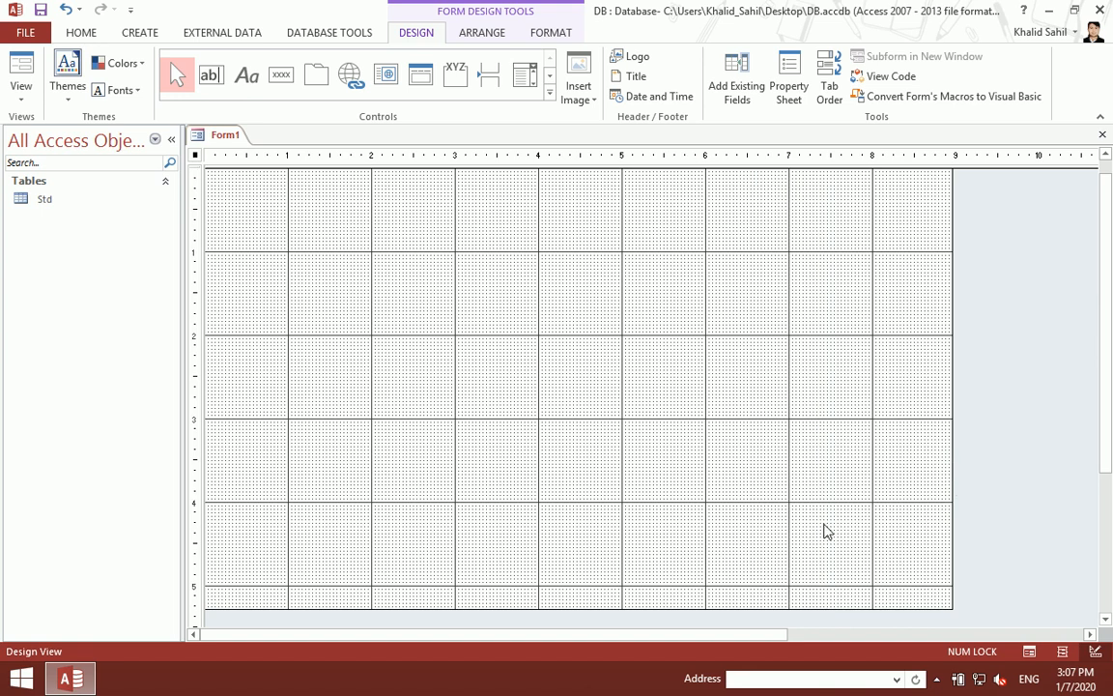
Step: Save the new form as MainPage
{"action": "key", "text": "ctrl+s"}
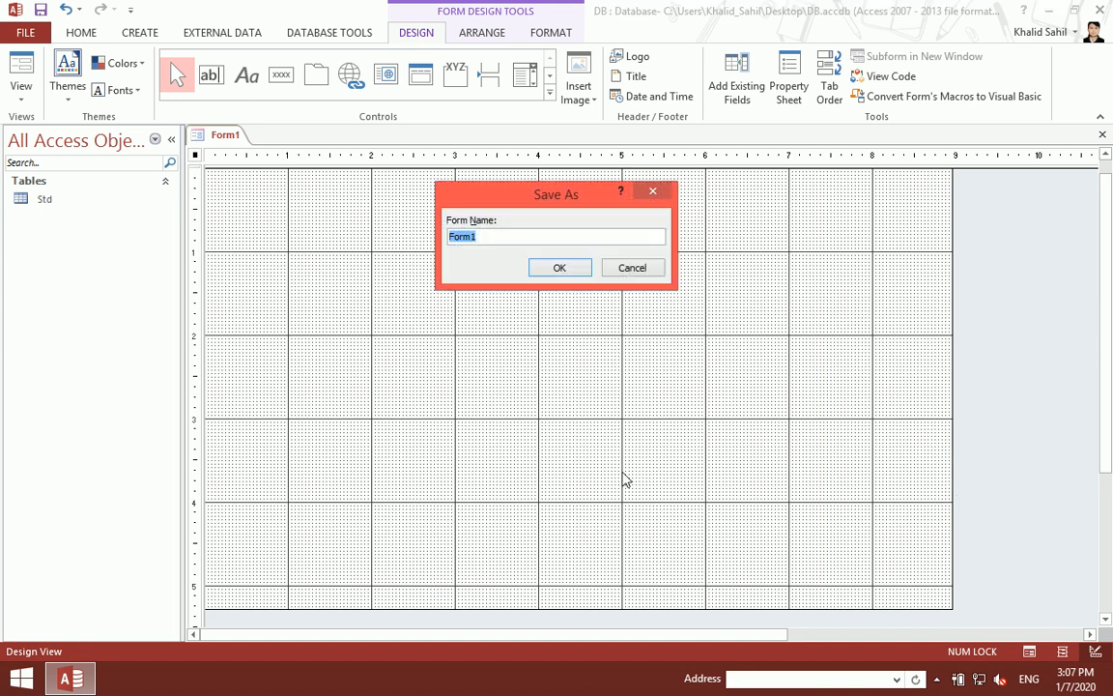
{"action": "type", "text": "MainPage"}
{"action": "key", "text": "Return"}
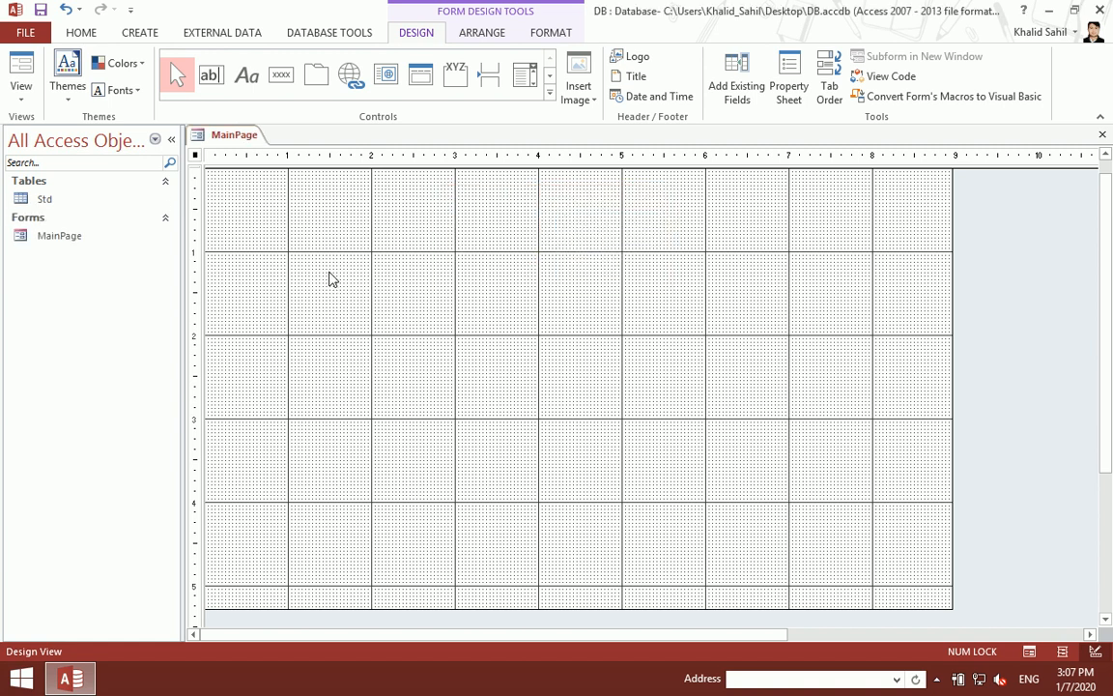
{"action": "left_click_drag", "start_coordinate": [386, 320], "coordinate": [487, 392]}
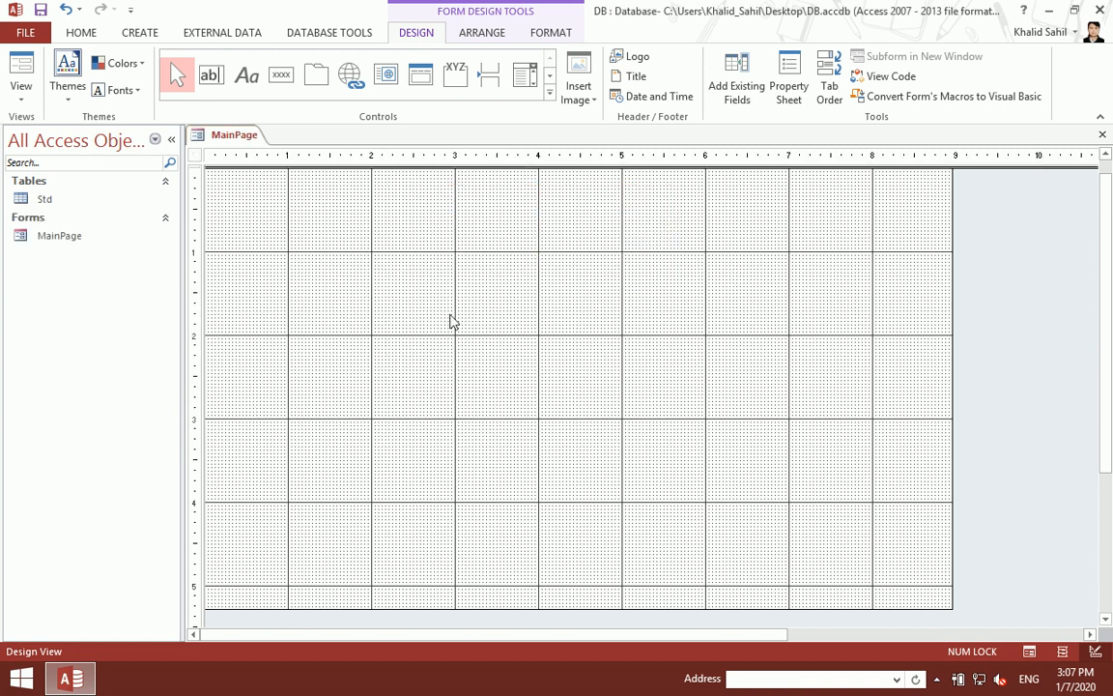
Step: Add a Form Header section to MainPage and adjust its height
{"action": "right_click", "coordinate": [417, 249]}
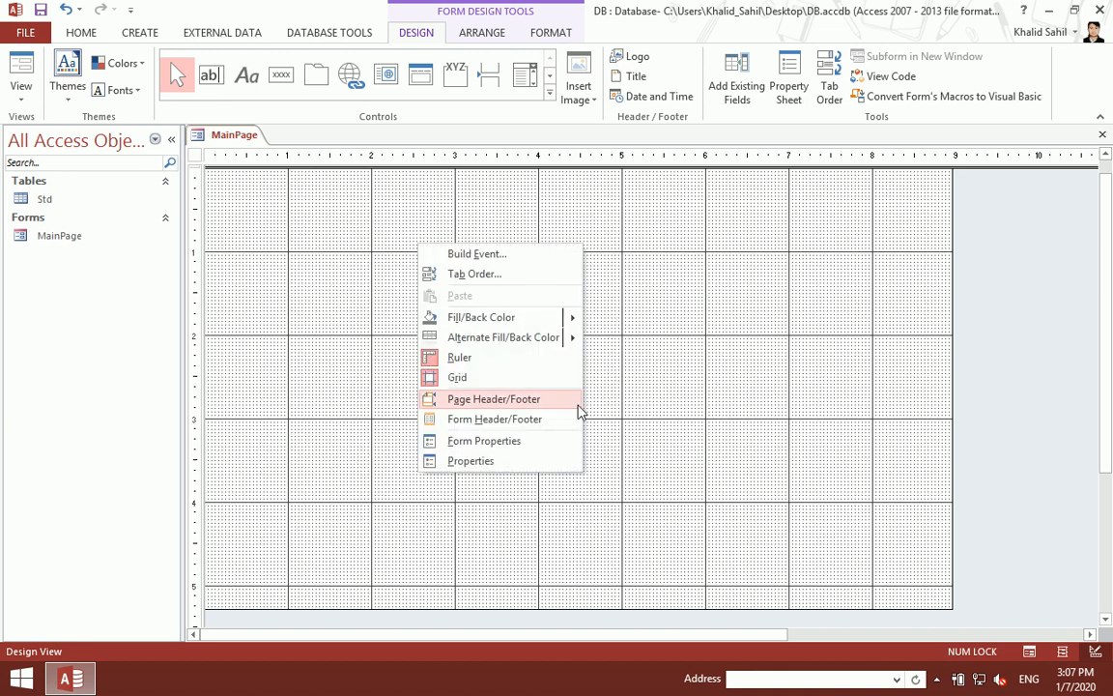
{"action": "left_click", "coordinate": [530, 421]}
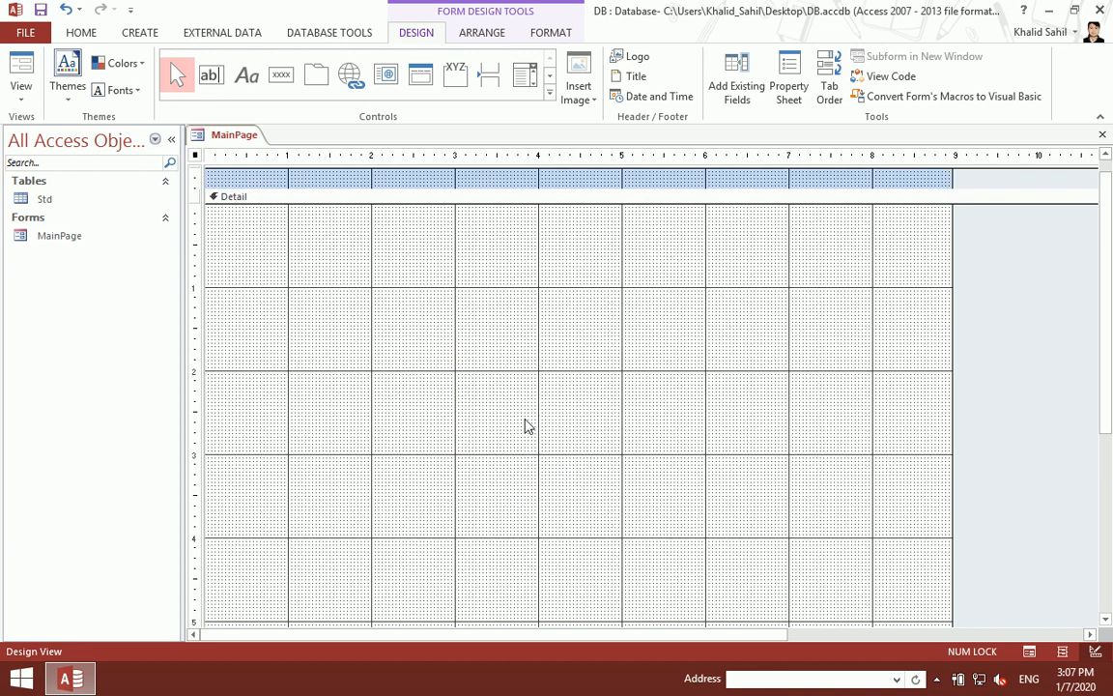
{"action": "left_click_drag", "start_coordinate": [527, 188], "coordinate": [533, 243]}
{"action": "scroll", "coordinate": [547, 435], "scroll_direction": "down", "scroll_amount": 4}
{"action": "left_click_drag", "start_coordinate": [568, 446], "coordinate": [574, 377]}
{"action": "scroll", "coordinate": [574, 378], "scroll_direction": "up", "scroll_amount": 5}
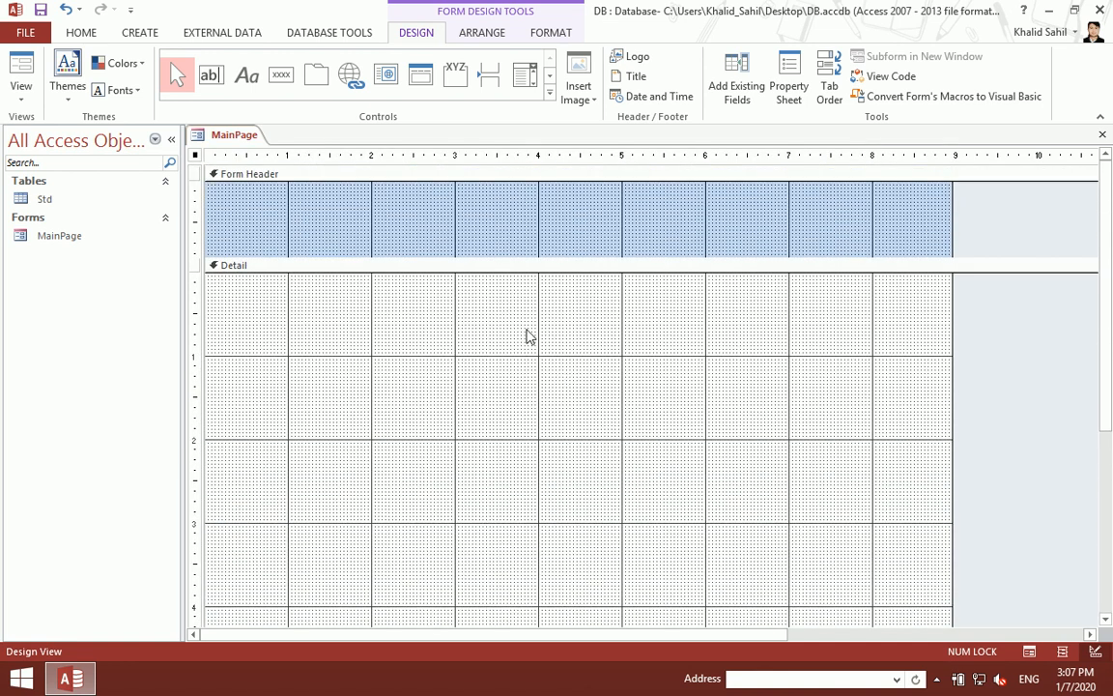
Step: Draw a label reading 'Main Page' across the header
{"action": "left_click", "coordinate": [247, 76]}
{"action": "mouse_move", "coordinate": [410, 184]}
{"action": "left_mouse_down"}
{"action": "mouse_move", "coordinate": [773, 242]}
{"action": "mouse_move", "coordinate": [774, 251]}
{"action": "left_mouse_up"}
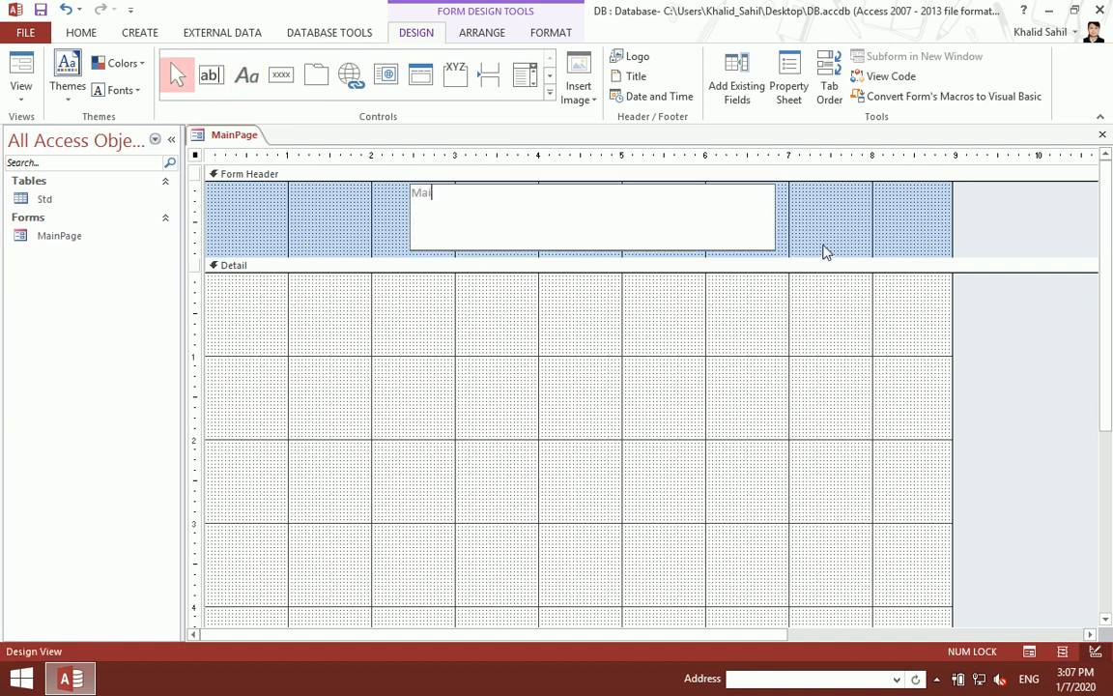
{"action": "type", "text": "Main Page"}
{"action": "left_click", "coordinate": [703, 375]}
Step: Make the Main Page title black, bold, centred and 36 pt
{"action": "left_click", "coordinate": [625, 219]}
{"action": "left_click", "coordinate": [550, 33]}
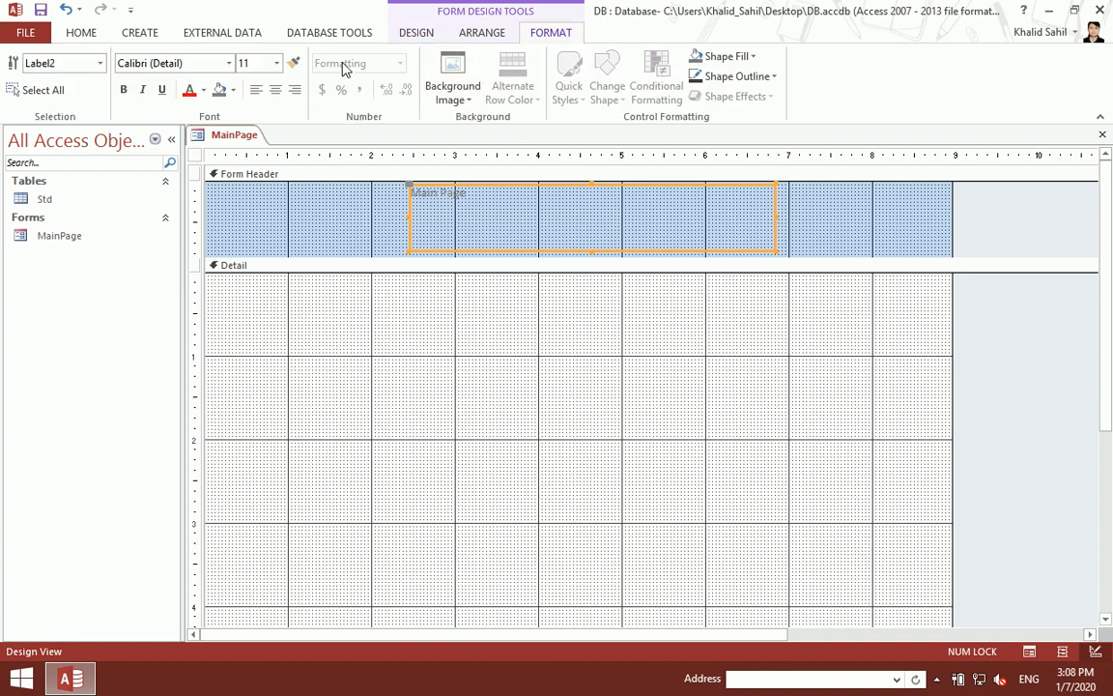
{"action": "left_click", "coordinate": [204, 90]}
{"action": "left_click", "coordinate": [192, 110]}
{"action": "left_click", "coordinate": [124, 89]}
{"action": "left_click", "coordinate": [275, 90]}
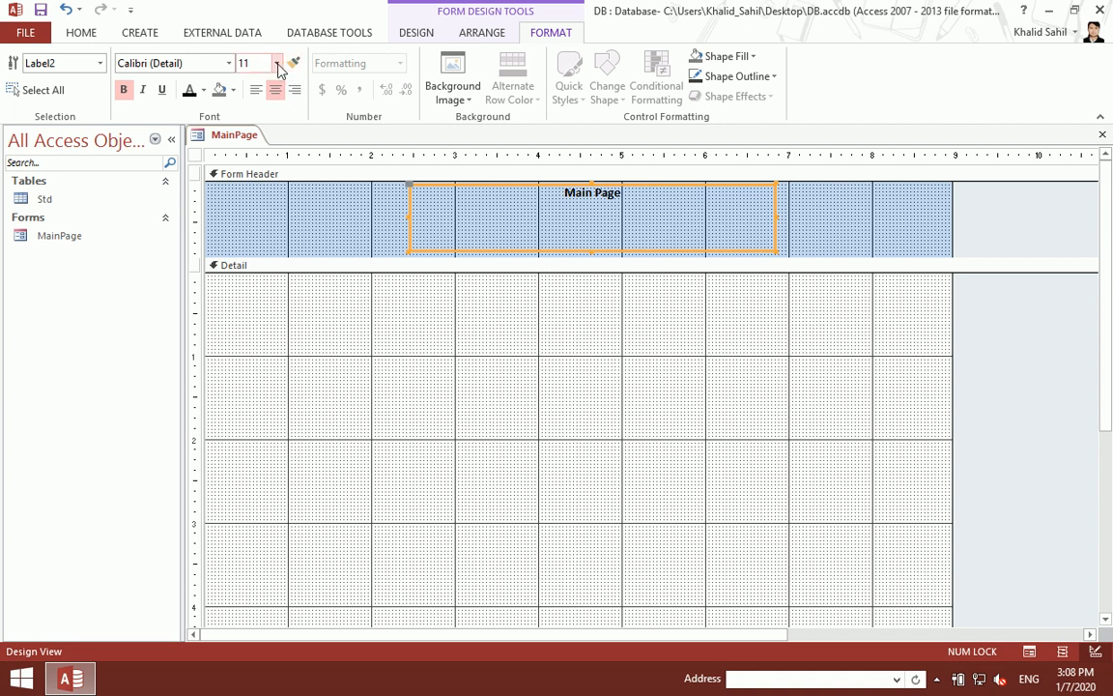
{"action": "left_click", "coordinate": [276, 63]}
{"action": "left_click", "coordinate": [248, 298]}
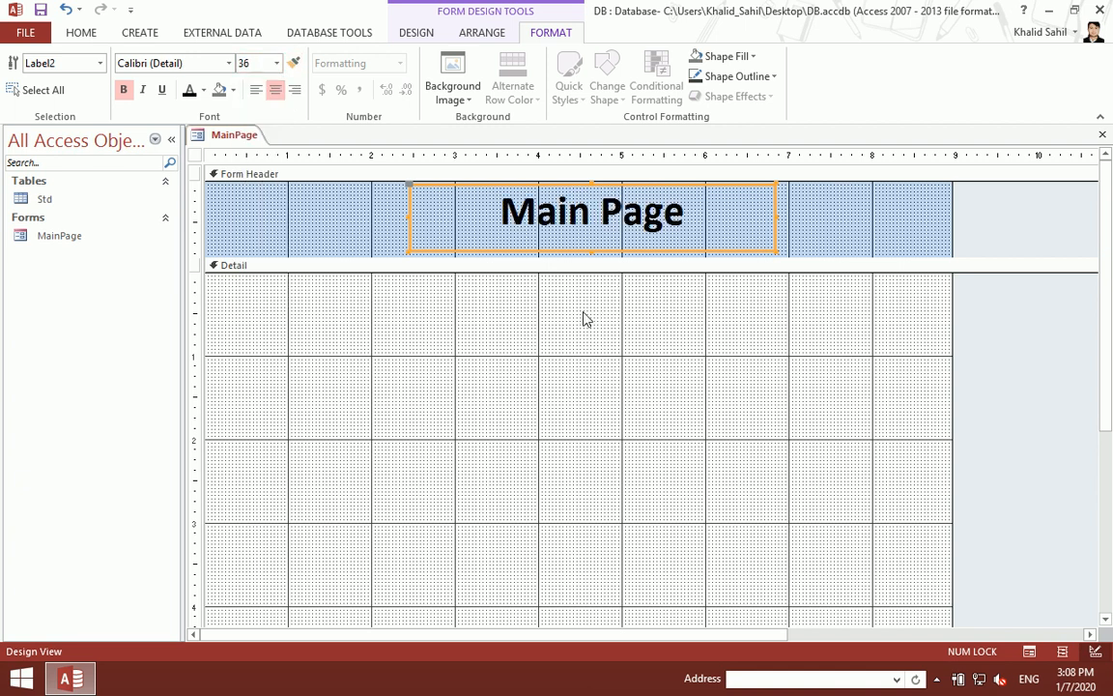
{"action": "left_click", "coordinate": [687, 346]}
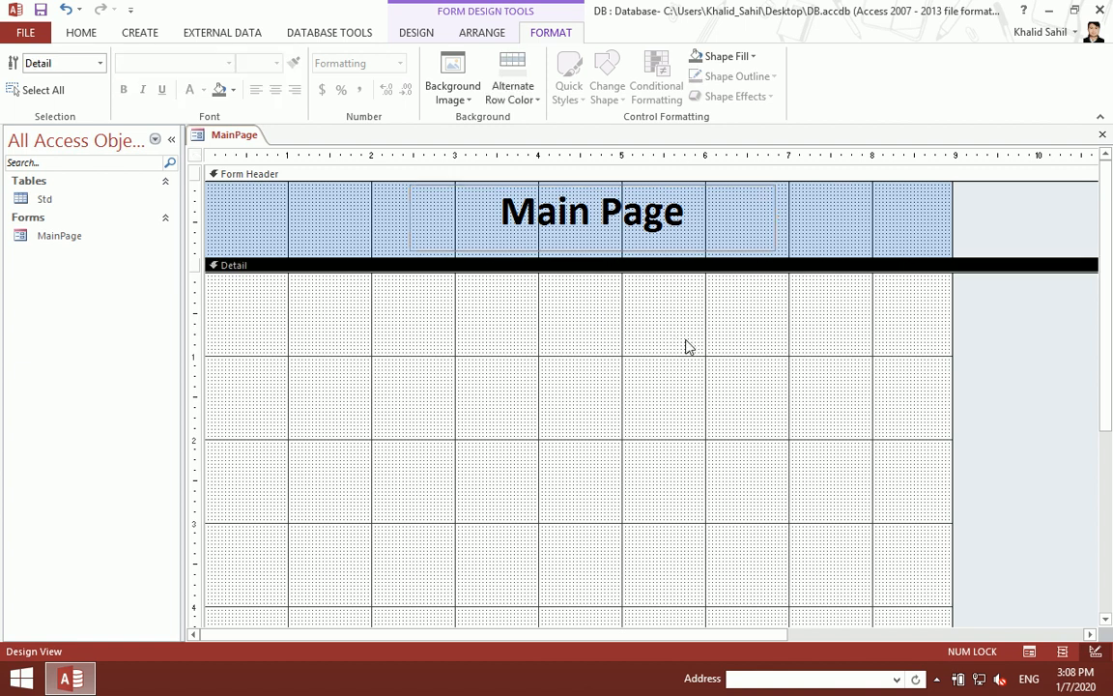
Step: Fill the header red, turn the title text white, and close the design
{"action": "right_click", "coordinate": [355, 199]}
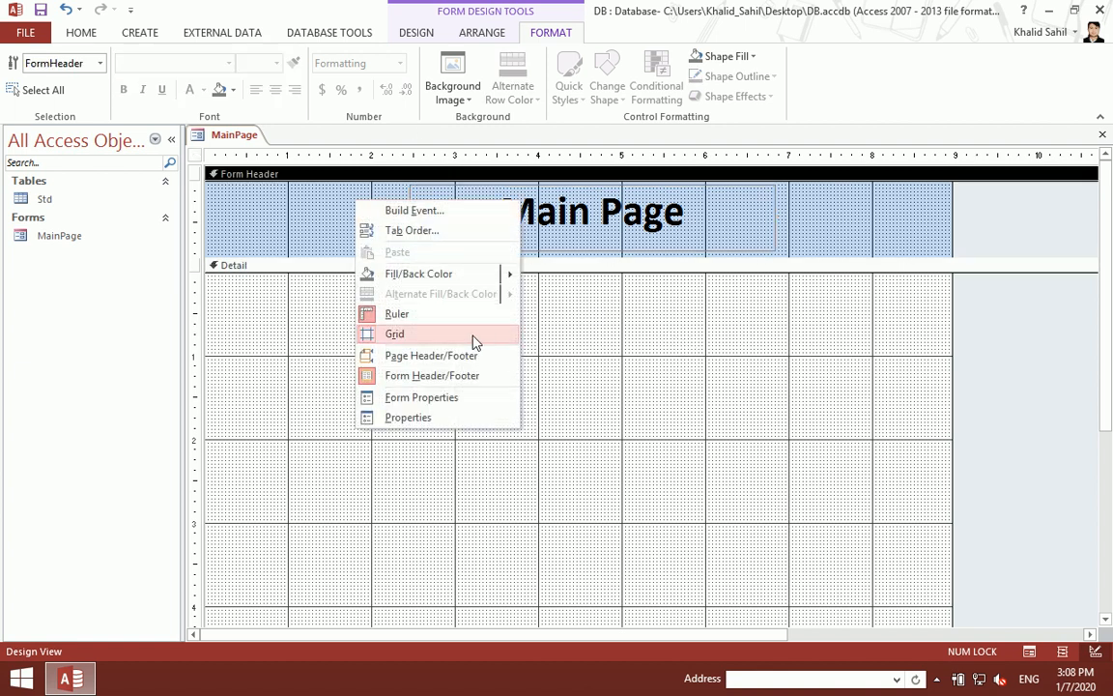
{"action": "mouse_move", "coordinate": [466, 283]}
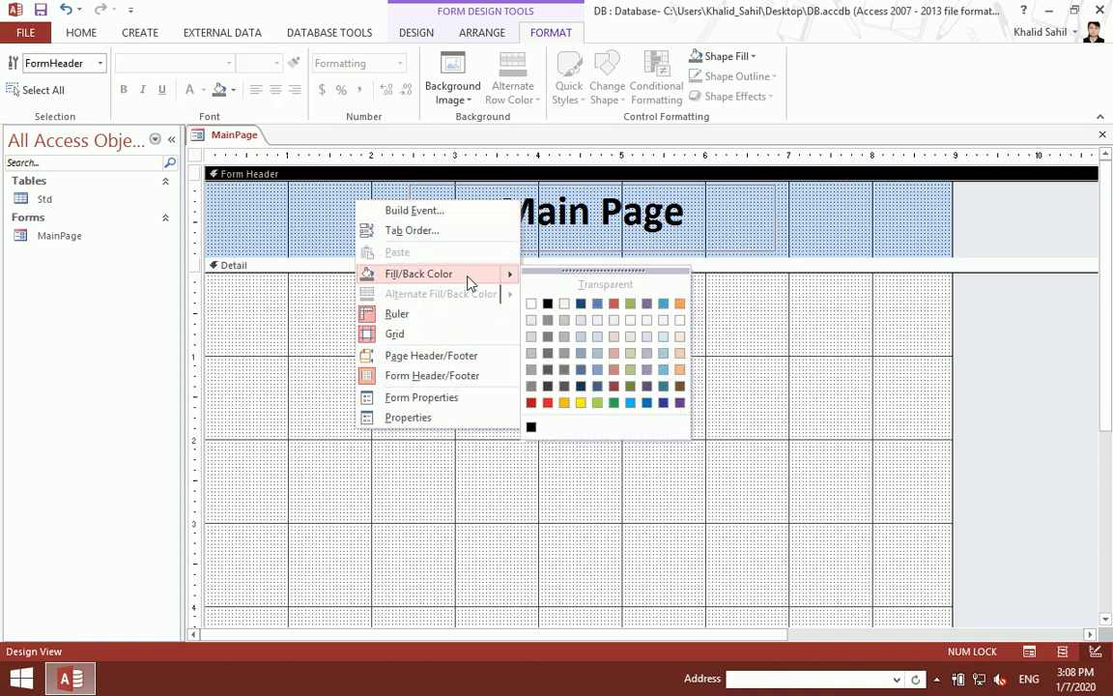
{"action": "left_click", "coordinate": [532, 402]}
{"action": "left_click", "coordinate": [481, 226]}
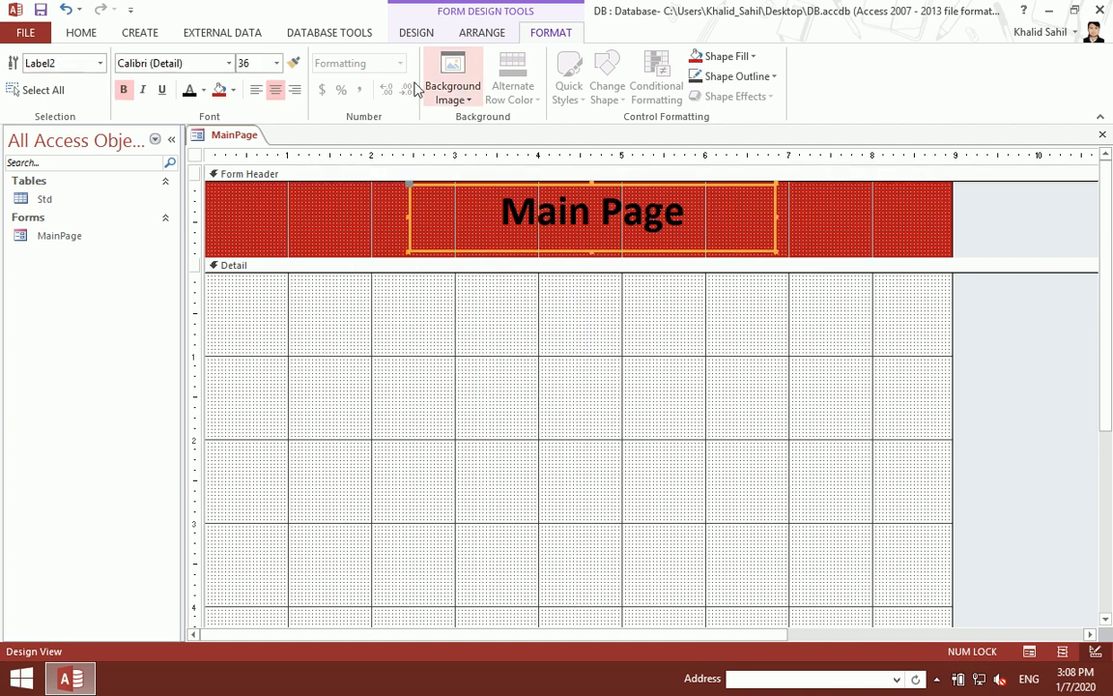
{"action": "left_click", "coordinate": [203, 90]}
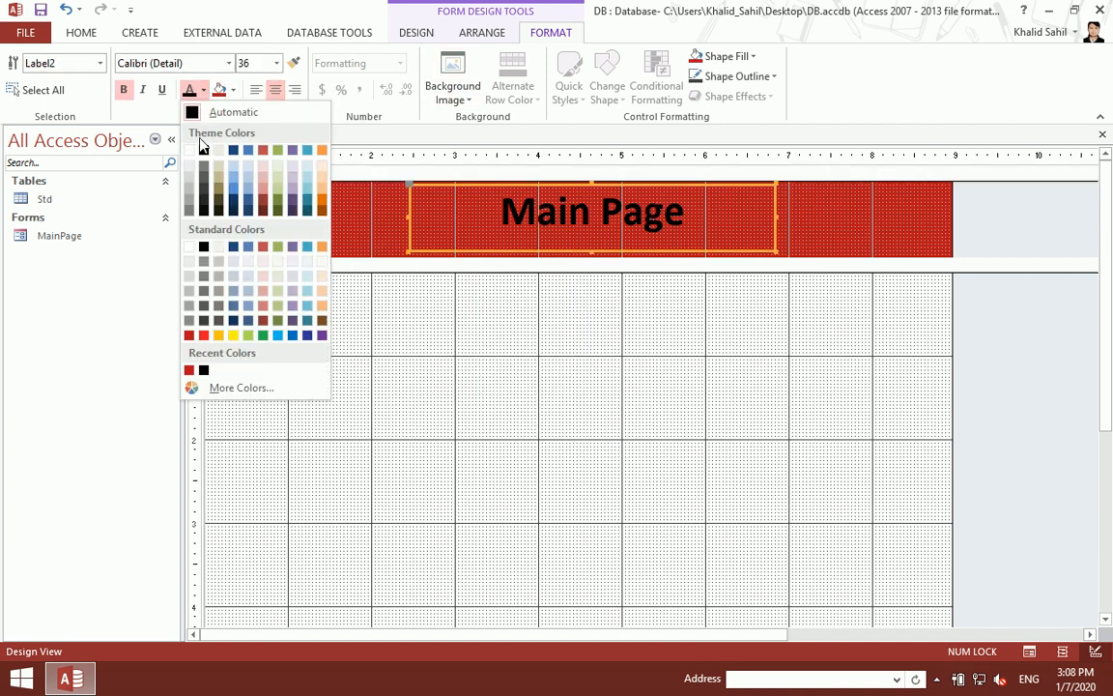
{"action": "left_click", "coordinate": [199, 151]}
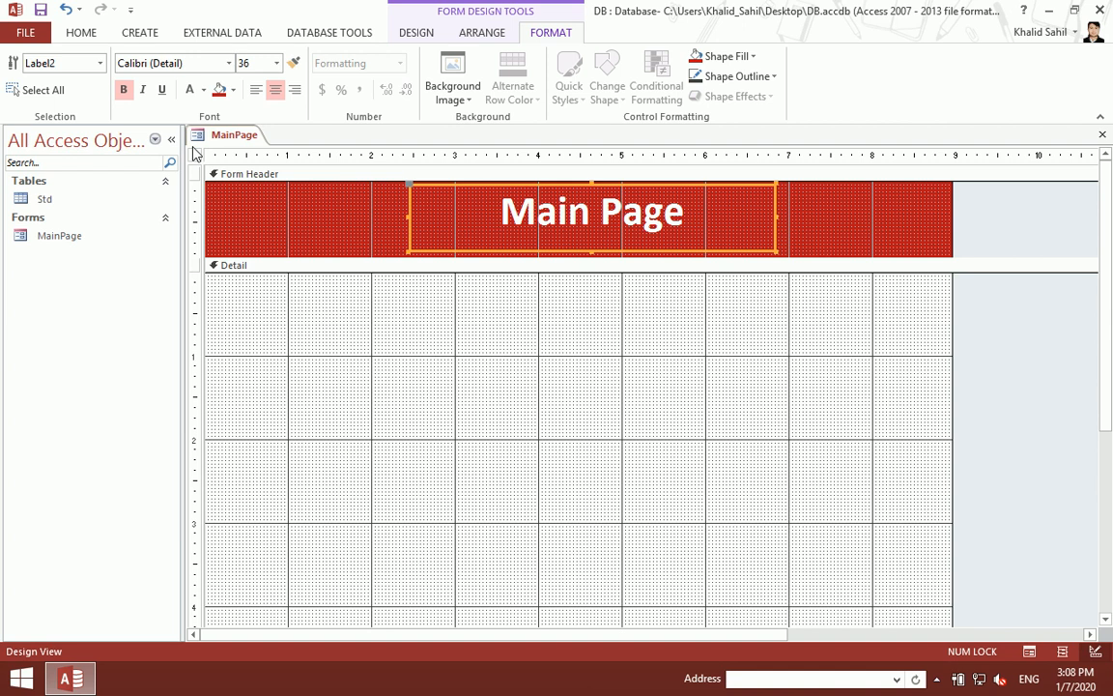
{"action": "key", "text": "ctrl+w"}
Step: Open the code builder for MainPage's On Load event from Design View
{"action": "double_click", "coordinate": [124, 244]}
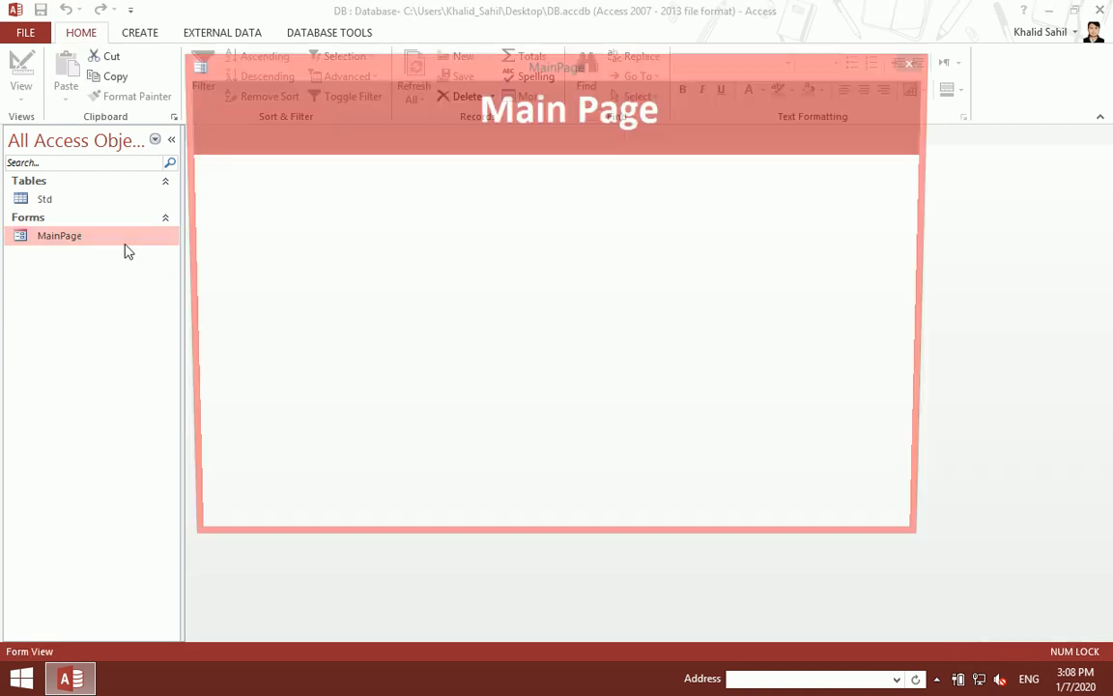
{"action": "right_click", "coordinate": [417, 225]}
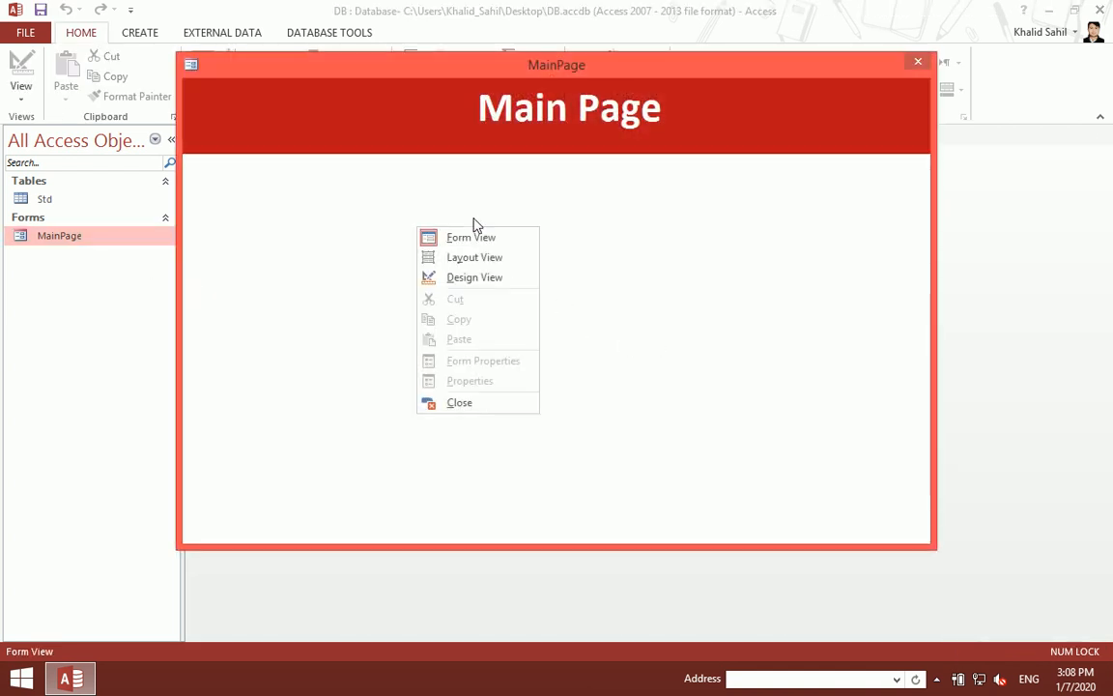
{"action": "left_click", "coordinate": [465, 276]}
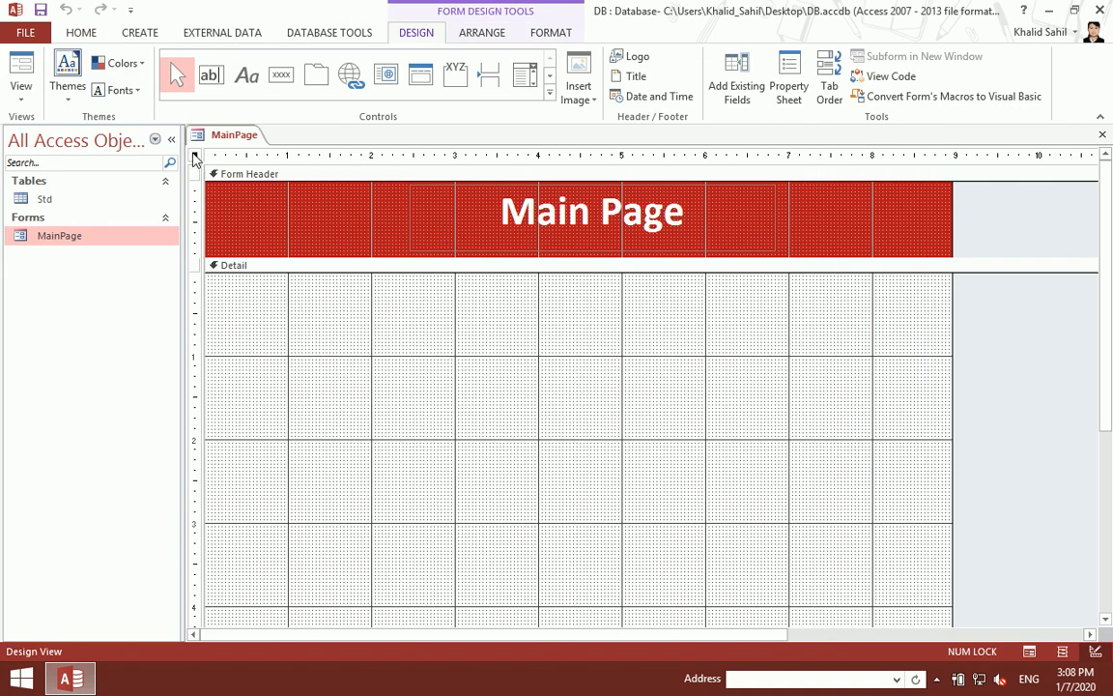
{"action": "double_click", "coordinate": [194, 157]}
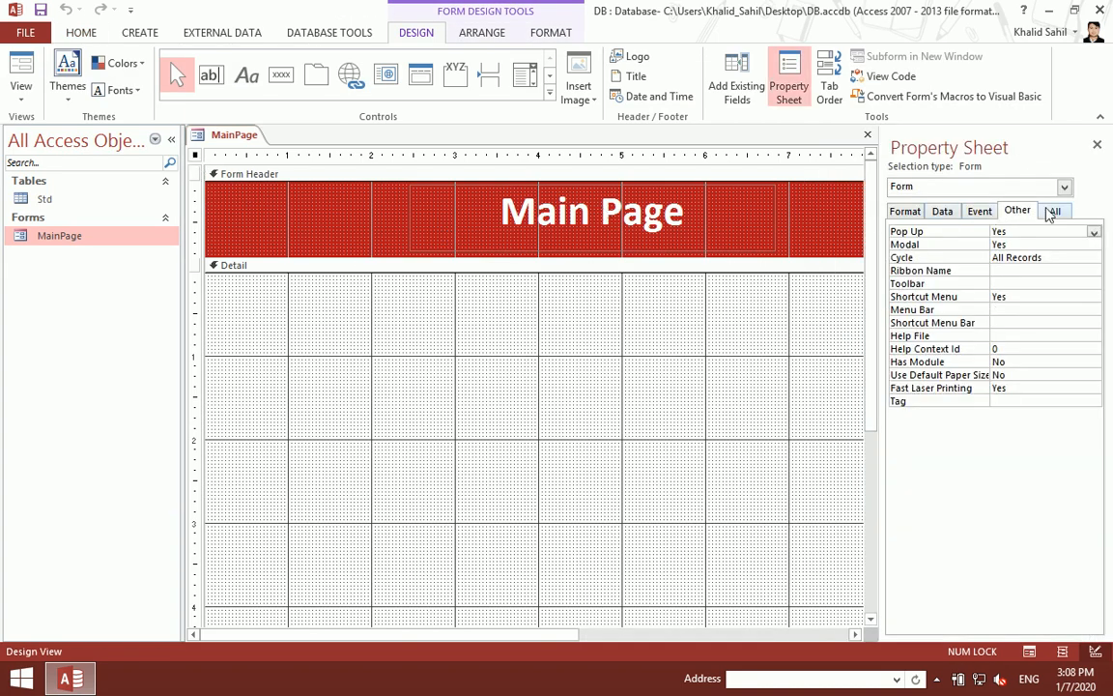
{"action": "left_click", "coordinate": [979, 215]}
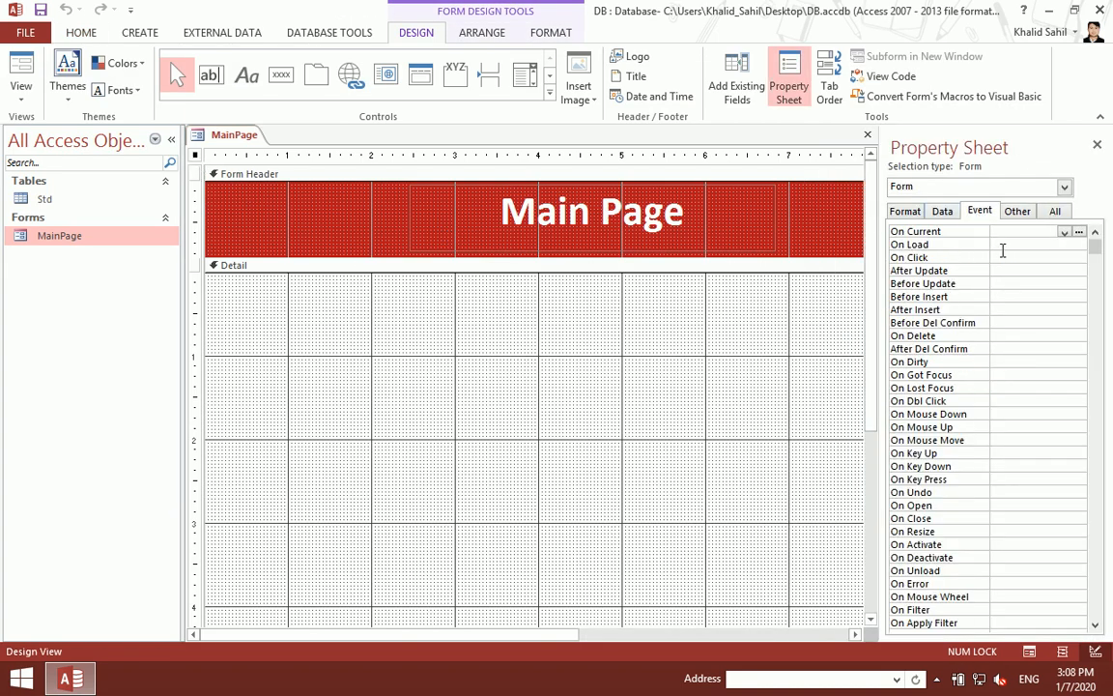
{"action": "left_click", "coordinate": [1005, 246]}
{"action": "left_click", "coordinate": [1079, 245]}
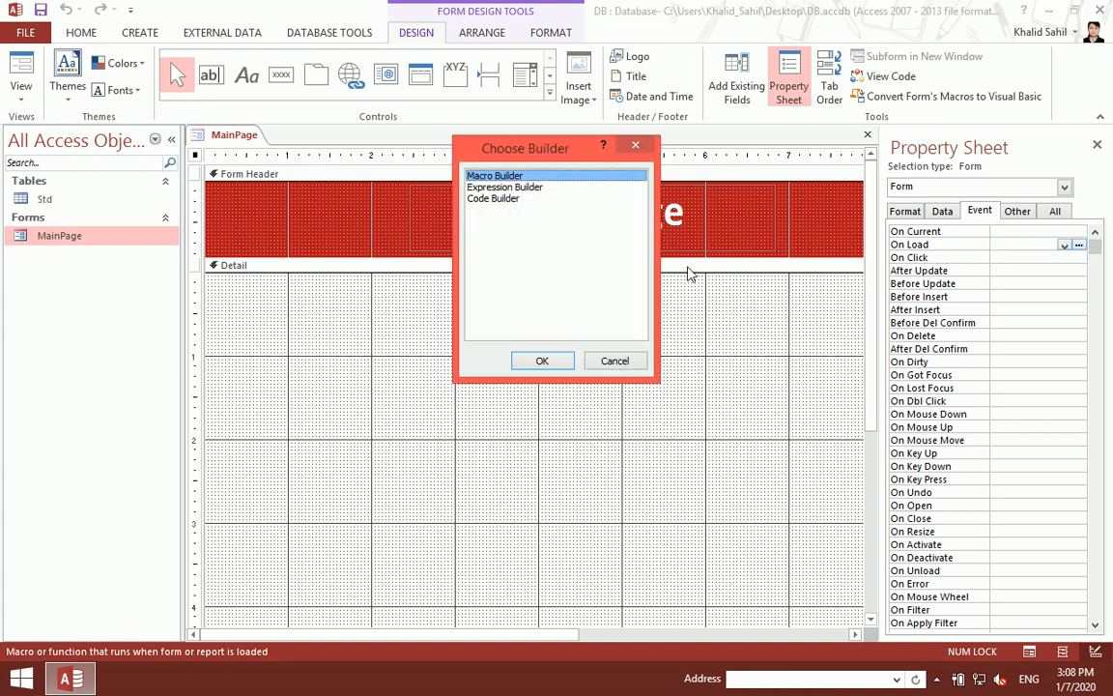
{"action": "left_click", "coordinate": [505, 199]}
{"action": "left_click", "coordinate": [542, 361]}
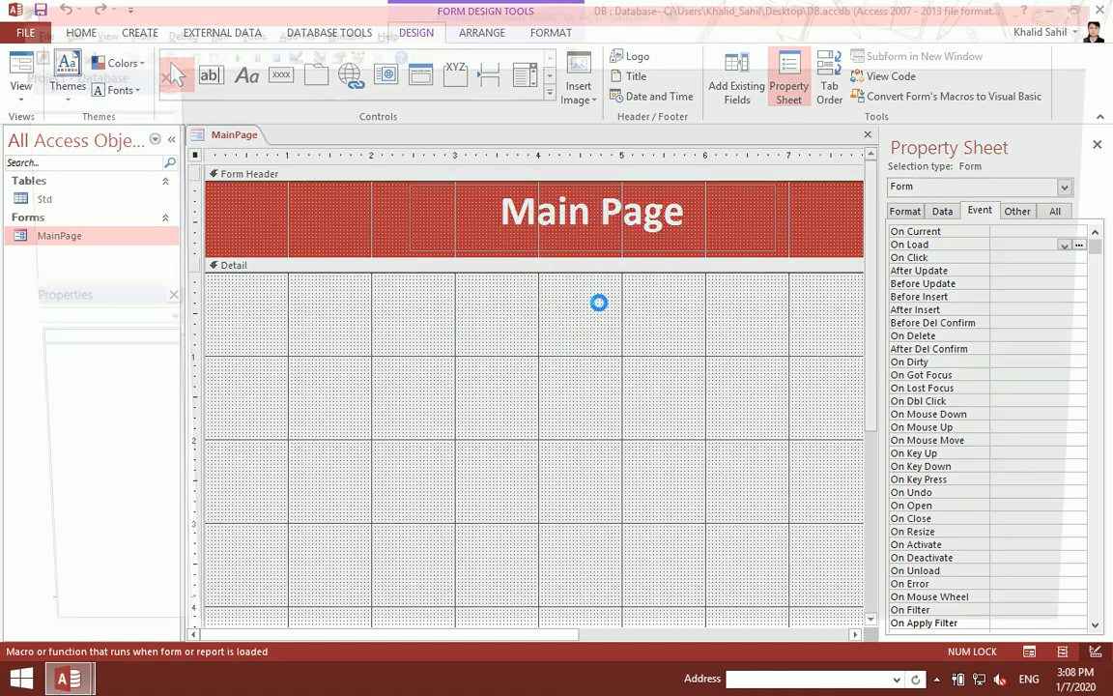
Step: Add DoCmd.Maximize to Form_Load, then close the code editor, properties and form design
{"action": "type", "text": "docmd.m"}
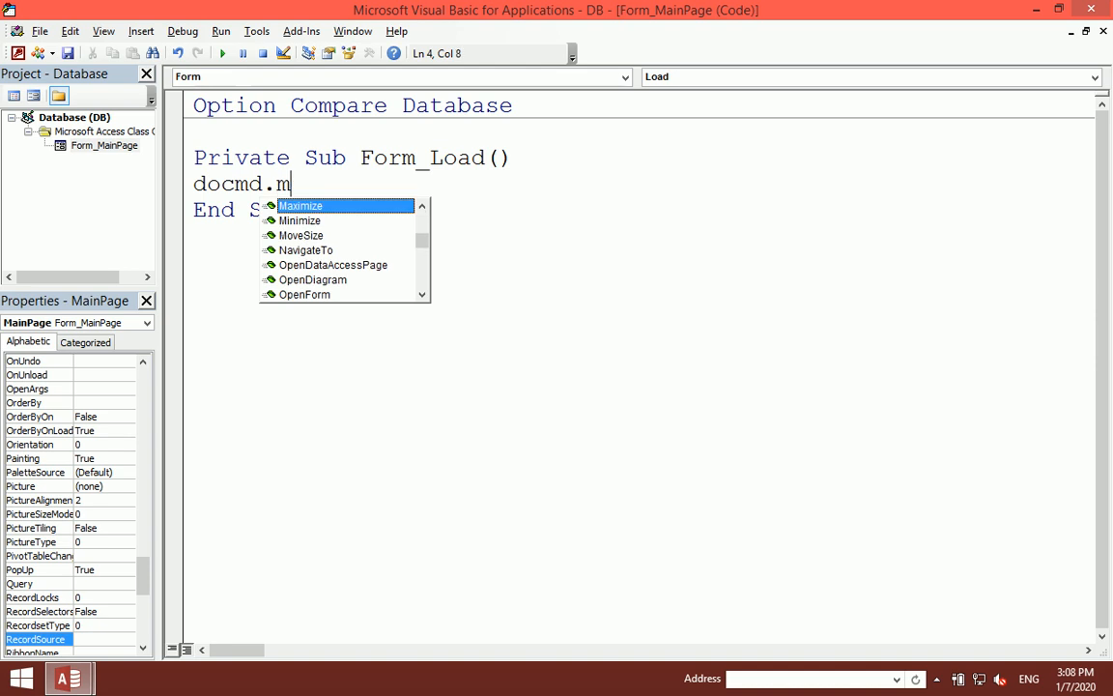
{"action": "type", "text": "a"}
{"action": "key", "text": "Tab"}
{"action": "key", "text": "Up"}
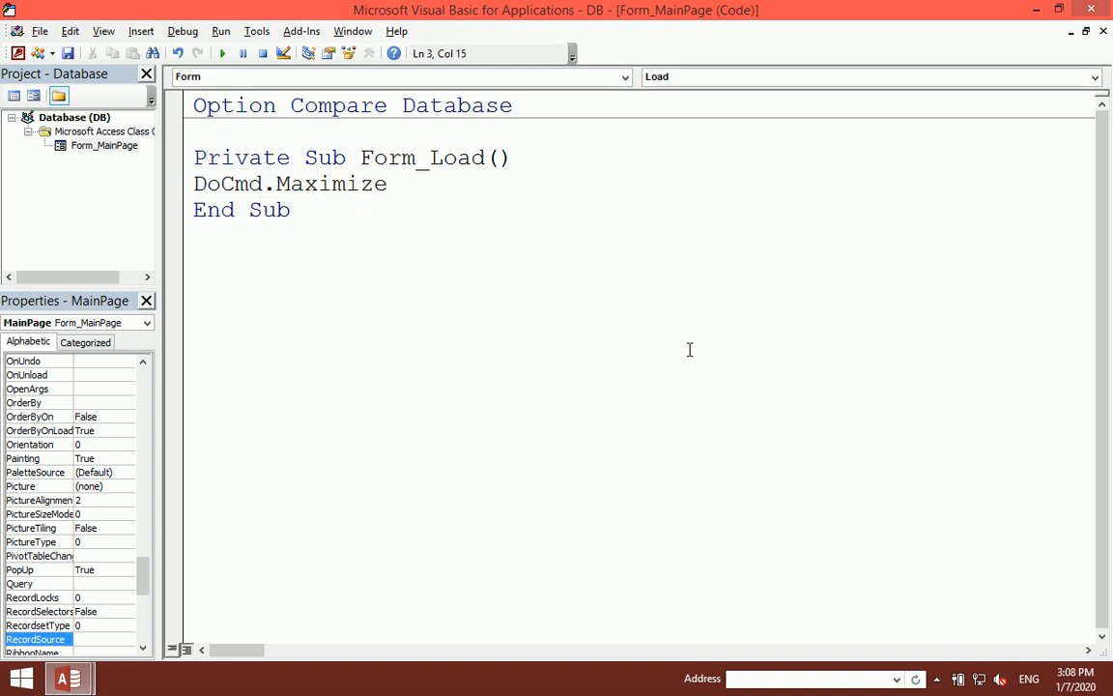
{"action": "left_click", "coordinate": [1103, 8]}
{"action": "left_click", "coordinate": [1096, 145]}
{"action": "left_click", "coordinate": [1103, 135]}
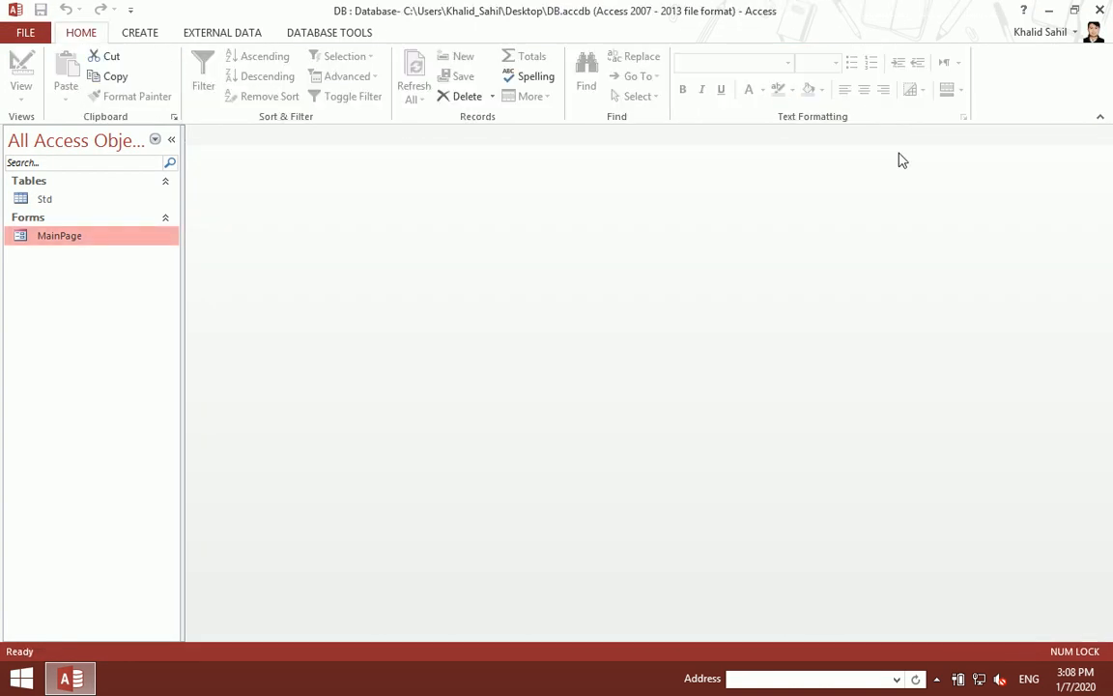
Step: Fit the Main Page title to its text and move it to the right
{"action": "double_click", "coordinate": [97, 237]}
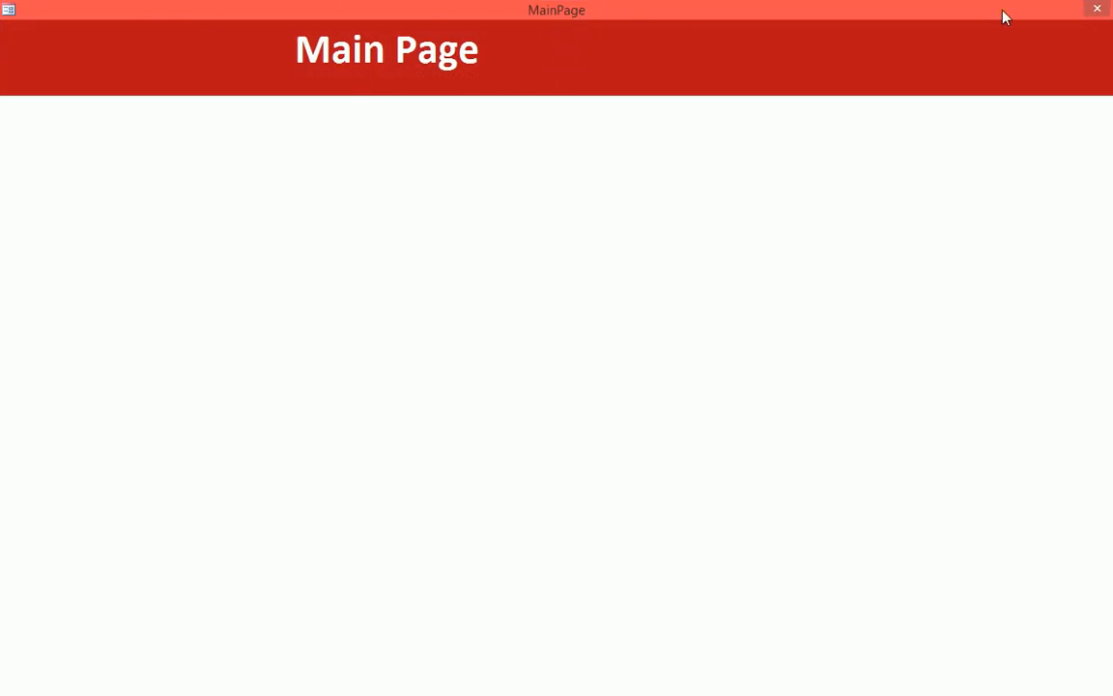
{"action": "right_click", "coordinate": [337, 287]}
{"action": "left_click", "coordinate": [364, 334]}
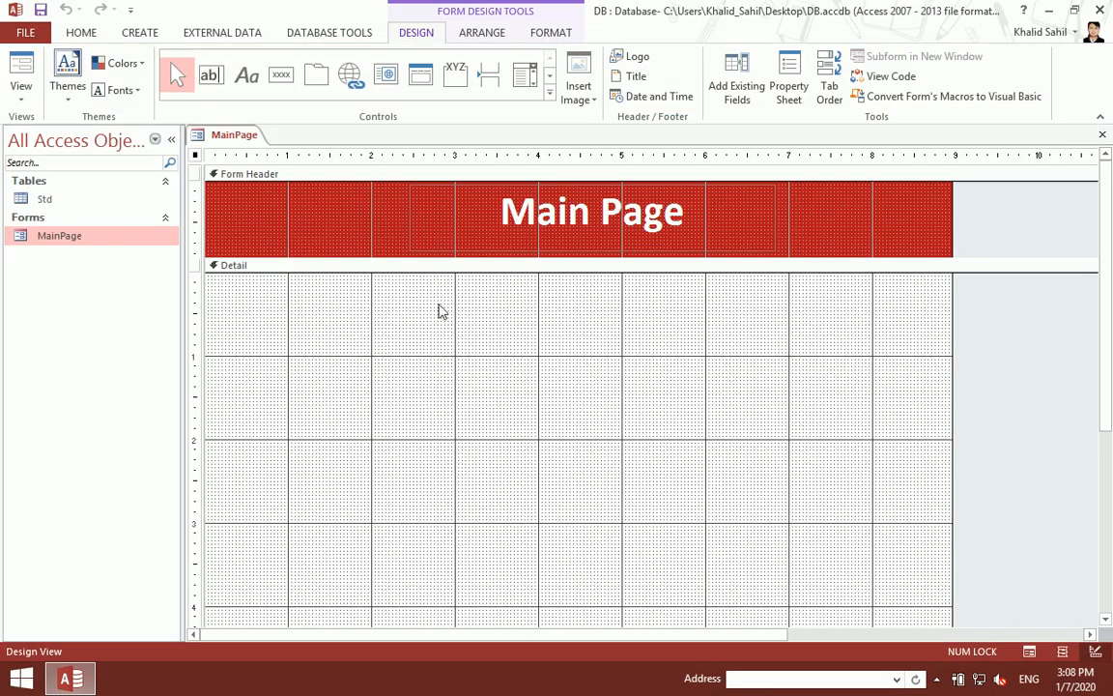
{"action": "double_click", "coordinate": [776, 217]}
{"action": "left_click_drag", "start_coordinate": [776, 217], "coordinate": [790, 232]}
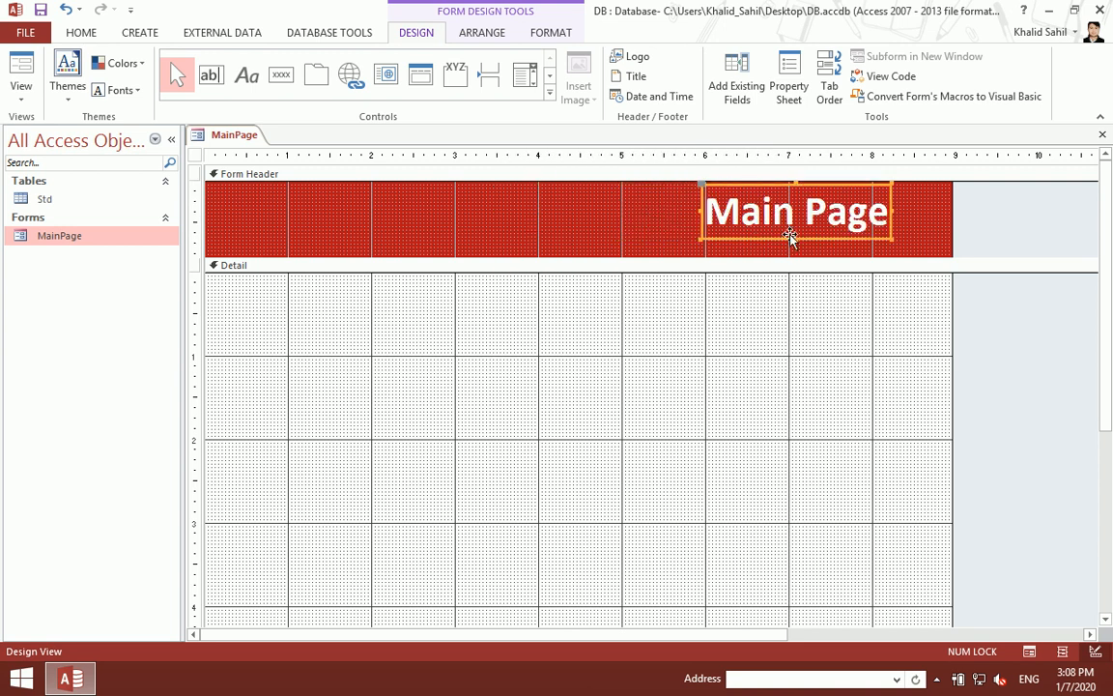
Step: Set the form's Border Style to None, then close and save MainPage
{"action": "double_click", "coordinate": [195, 156]}
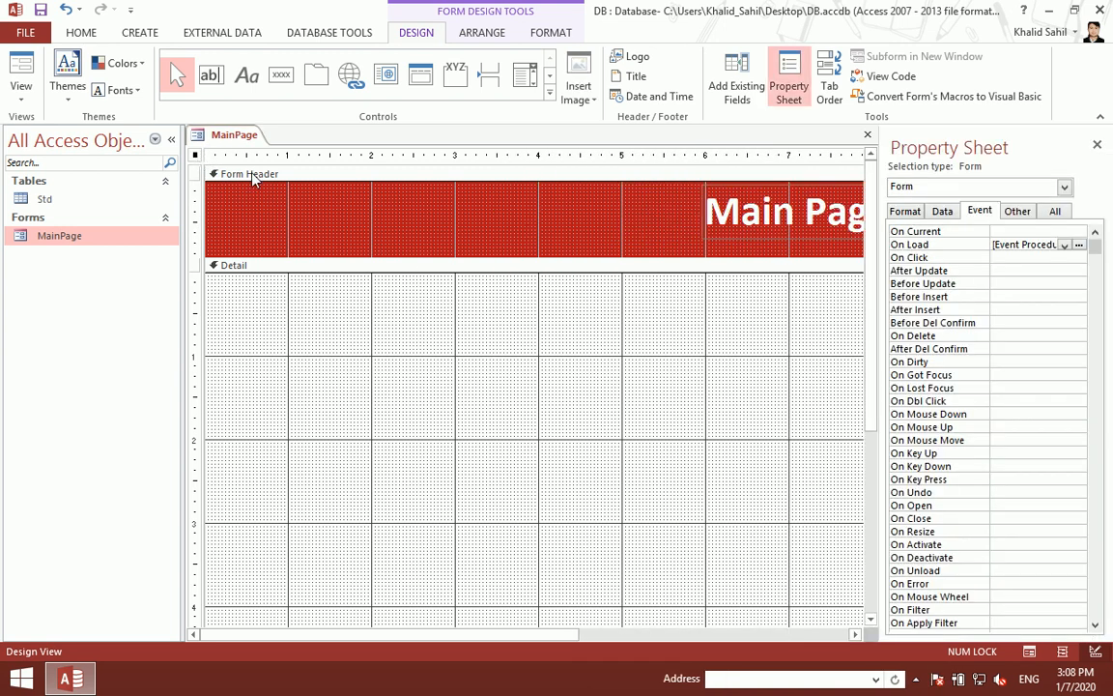
{"action": "left_click", "coordinate": [904, 213]}
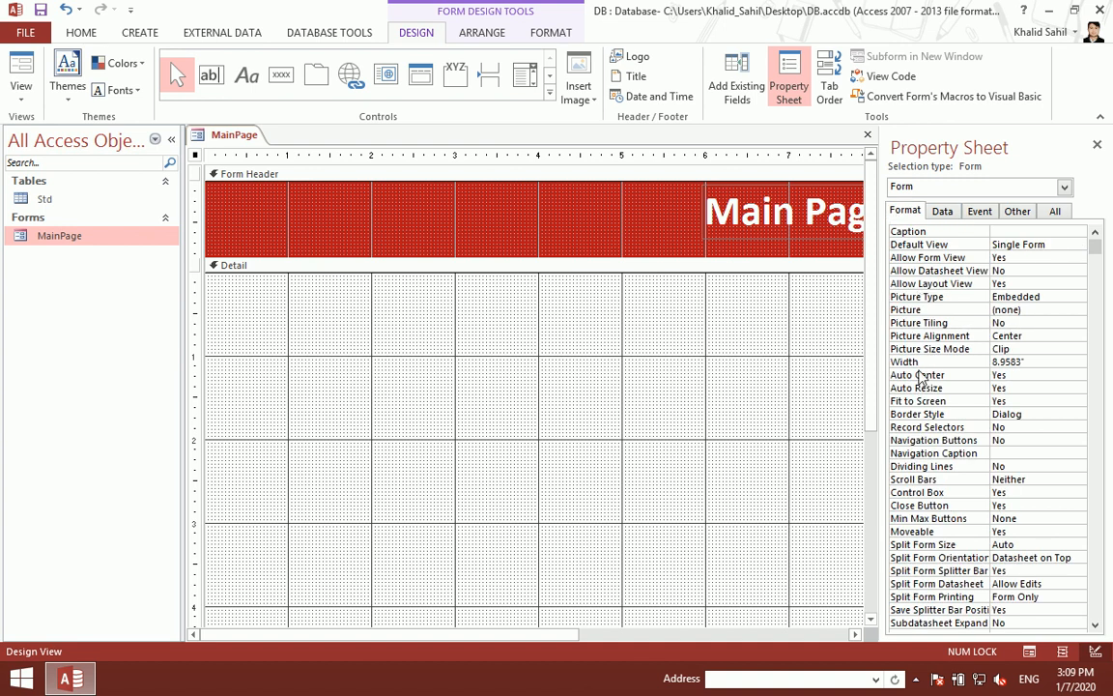
{"action": "double_click", "coordinate": [1045, 416]}
{"action": "left_click", "coordinate": [1097, 144]}
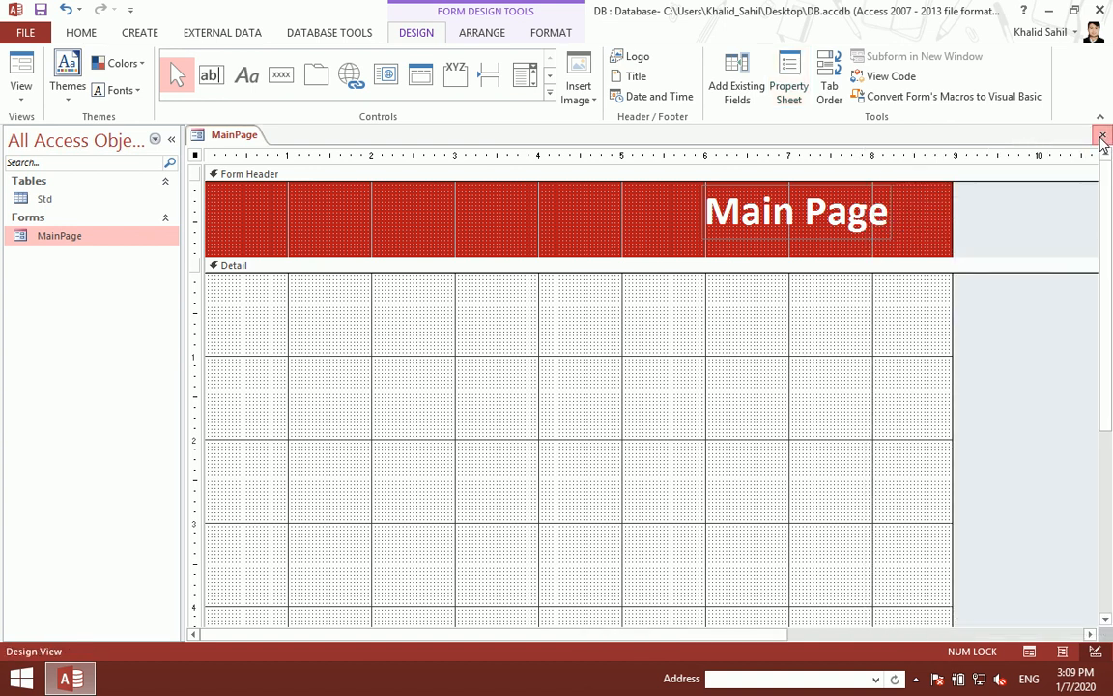
{"action": "left_click", "coordinate": [1102, 134]}
{"action": "left_click", "coordinate": [493, 387]}
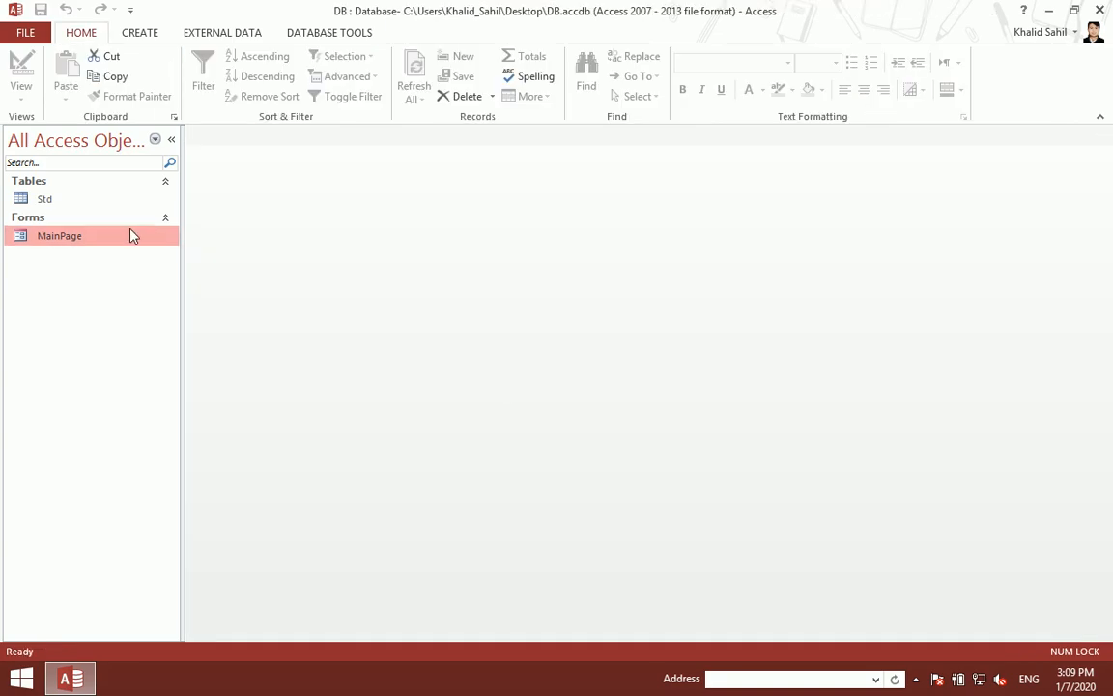
Step: Nudge the Main Page title down and left, then save and close the form
{"action": "double_click", "coordinate": [132, 235]}
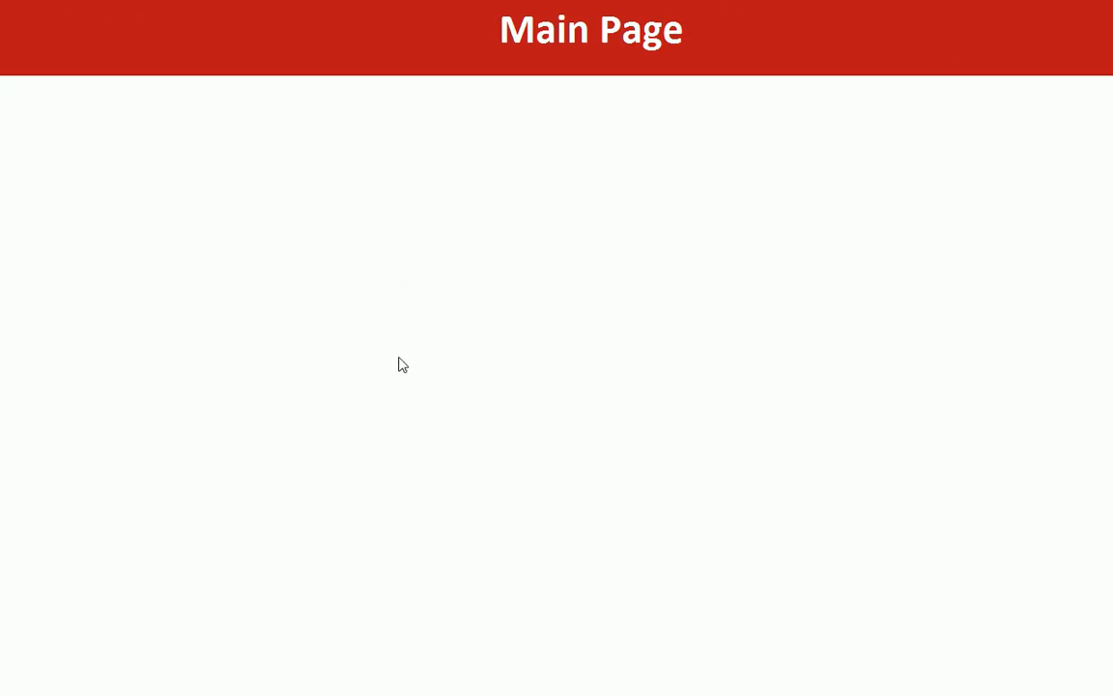
{"action": "right_click", "coordinate": [433, 110]}
{"action": "left_click", "coordinate": [473, 154]}
{"action": "left_click", "coordinate": [757, 230]}
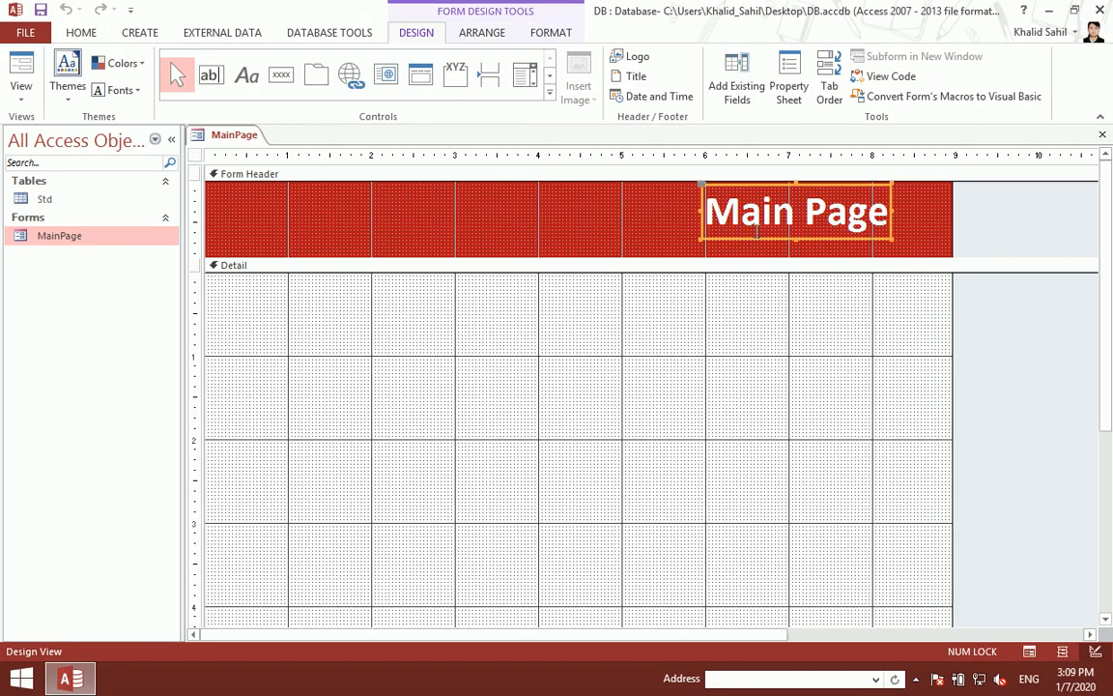
{"action": "key", "text": "Down"}
{"action": "key", "text": "Down"}
{"action": "key", "text": "Left"}
{"action": "key", "text": "Left"}
{"action": "key", "text": "Left"}
{"action": "key", "text": "Left"}
{"action": "key", "text": "Left"}
{"action": "key", "text": "Left"}
{"action": "key", "text": "Left"}
{"action": "key", "text": "Left"}
{"action": "key", "text": "Left"}
{"action": "key", "text": "ctrl+s"}
{"action": "key", "text": "ctrl+w"}
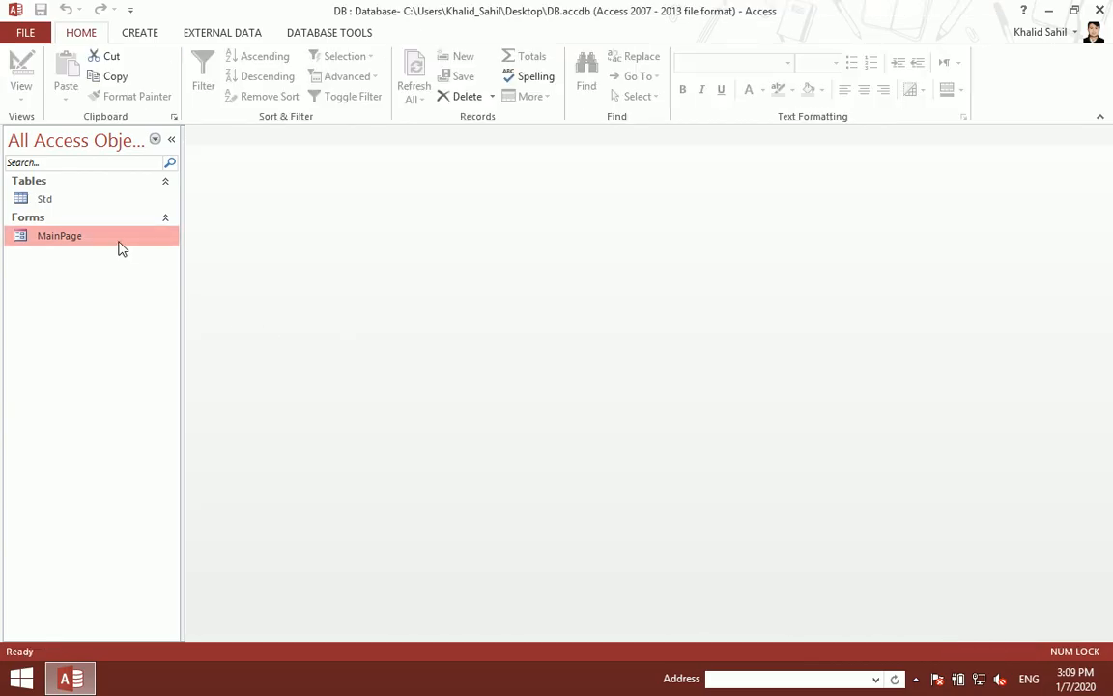
Step: Nudge the title one more step left, close, and reopen MainPage to check
{"action": "double_click", "coordinate": [119, 242]}
{"action": "right_click", "coordinate": [456, 152]}
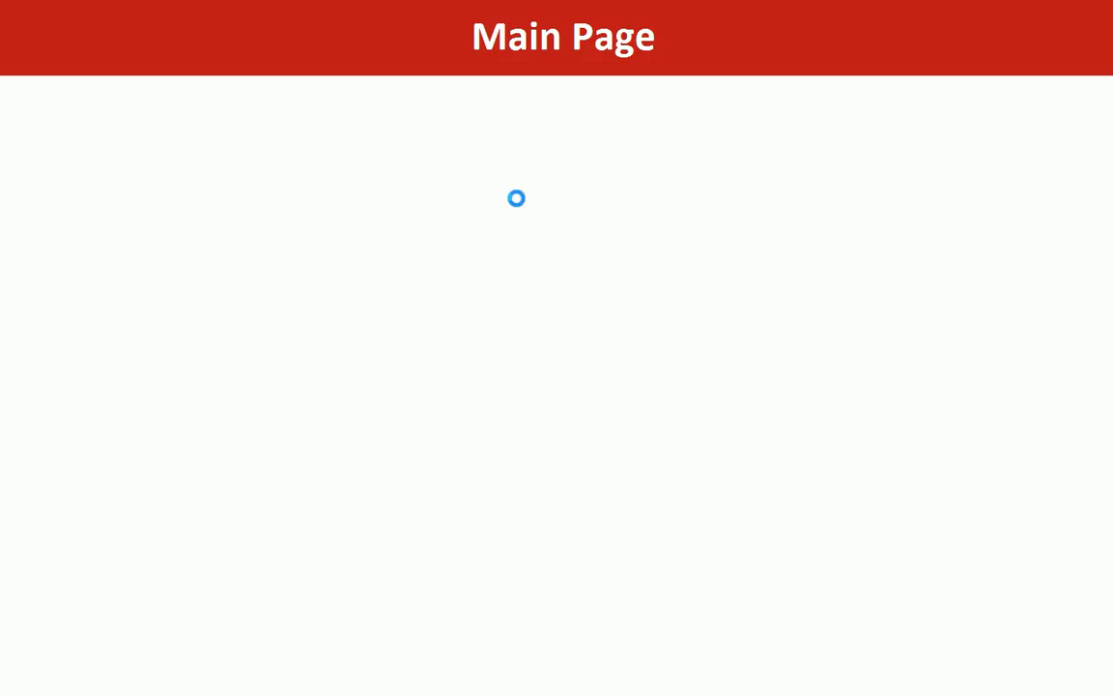
{"action": "left_click", "coordinate": [518, 206]}
{"action": "left_click", "coordinate": [753, 217]}
{"action": "key", "text": "Left"}
{"action": "key", "text": "Left"}
{"action": "key", "text": "Left"}
{"action": "key", "text": "Left"}
{"action": "key", "text": "Left"}
{"action": "key", "text": "Left"}
{"action": "key", "text": "Left"}
{"action": "left_click", "coordinate": [630, 326]}
{"action": "key", "text": "ctrl+w"}
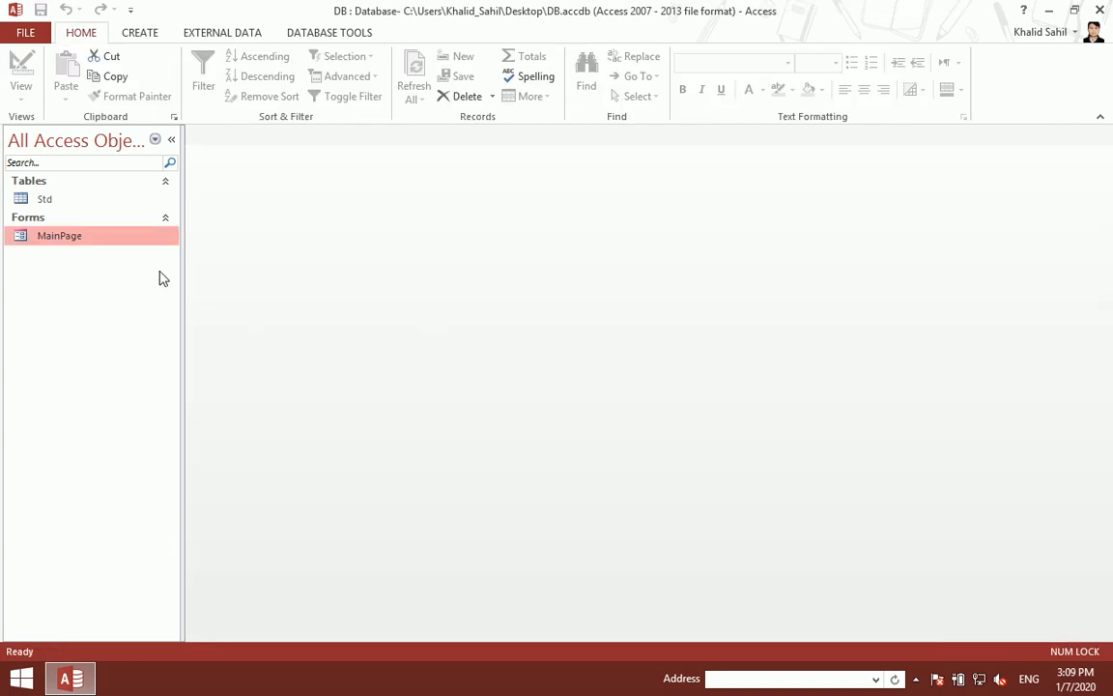
{"action": "double_click", "coordinate": [123, 242]}
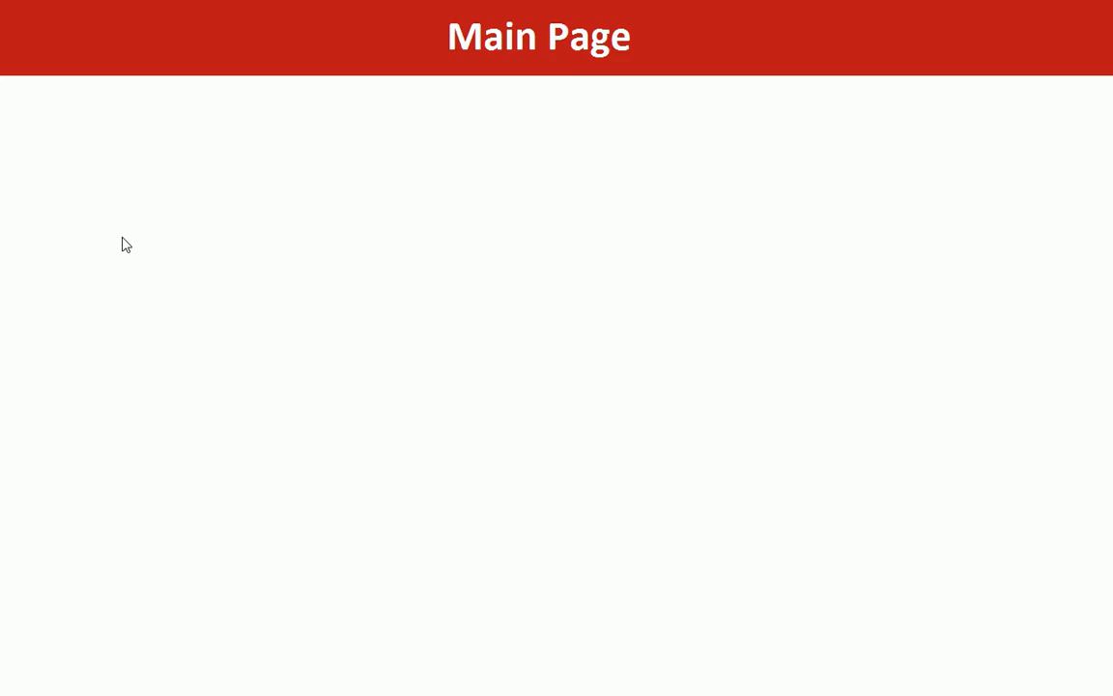
Step: Fill the form footer red, drag it taller, and reopen MainPage in Form View
{"action": "right_click", "coordinate": [476, 198]}
{"action": "left_click", "coordinate": [537, 241]}
{"action": "scroll", "coordinate": [550, 267], "scroll_direction": "down", "scroll_amount": 1}
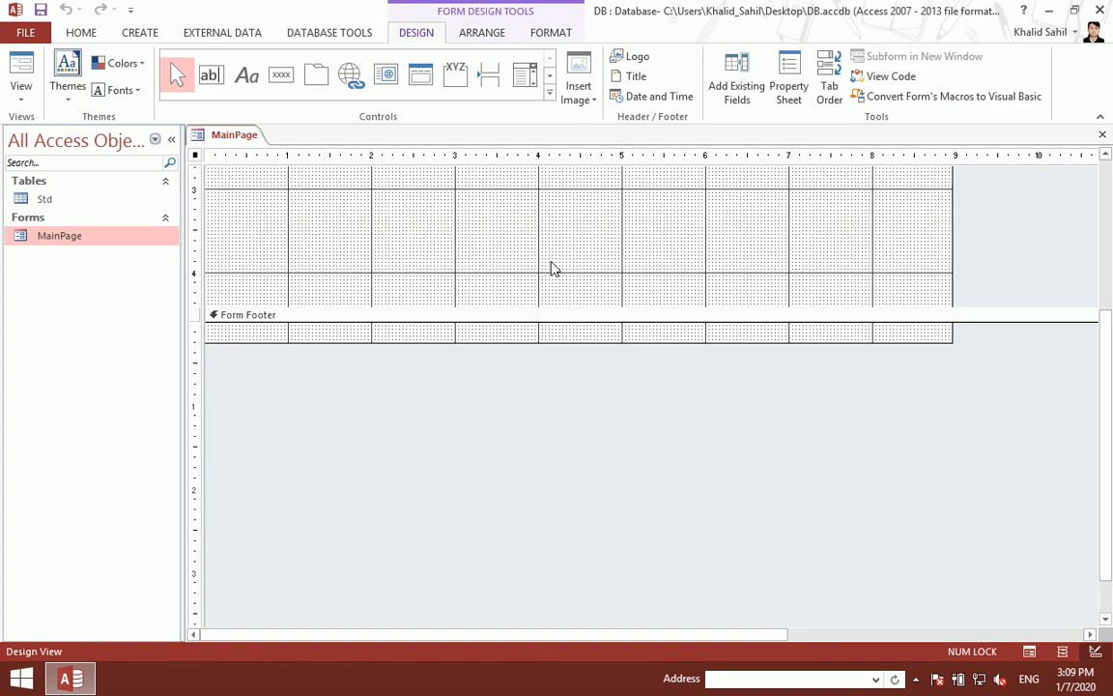
{"action": "right_click", "coordinate": [529, 338]}
{"action": "left_click", "coordinate": [600, 409]}
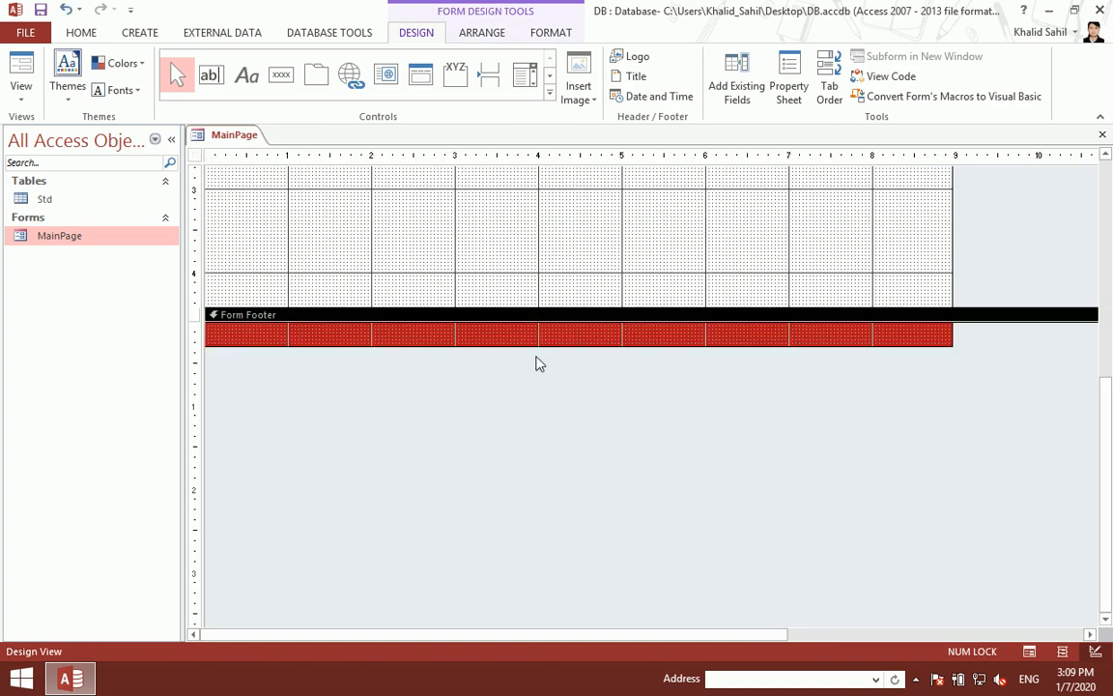
{"action": "left_click_drag", "start_coordinate": [543, 345], "coordinate": [544, 353]}
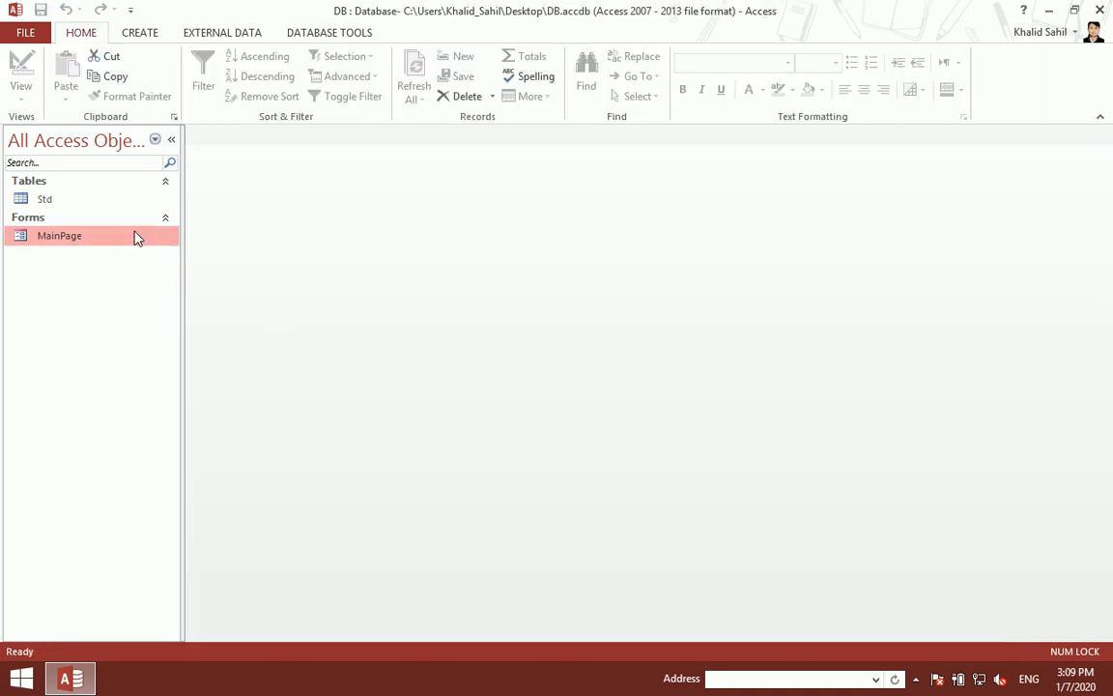
{"action": "double_click", "coordinate": [136, 236]}
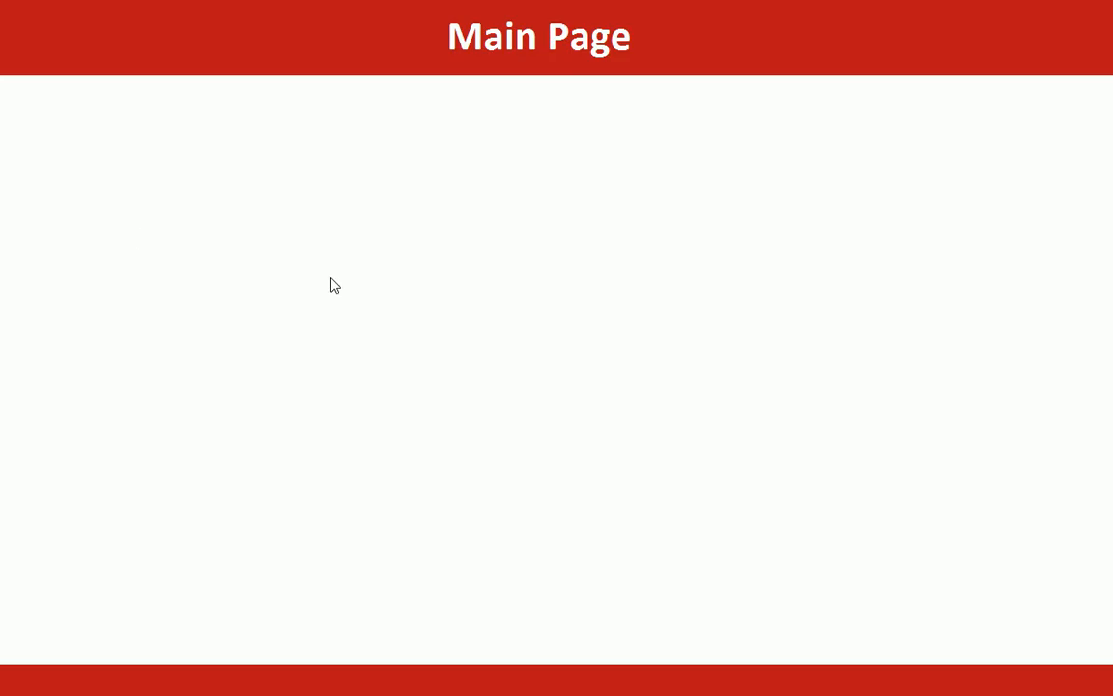
Step: Draw a rectangle and size it into a thin full-width strip at the top of Detail
{"action": "right_click", "coordinate": [352, 238]}
{"action": "left_click", "coordinate": [373, 282]}
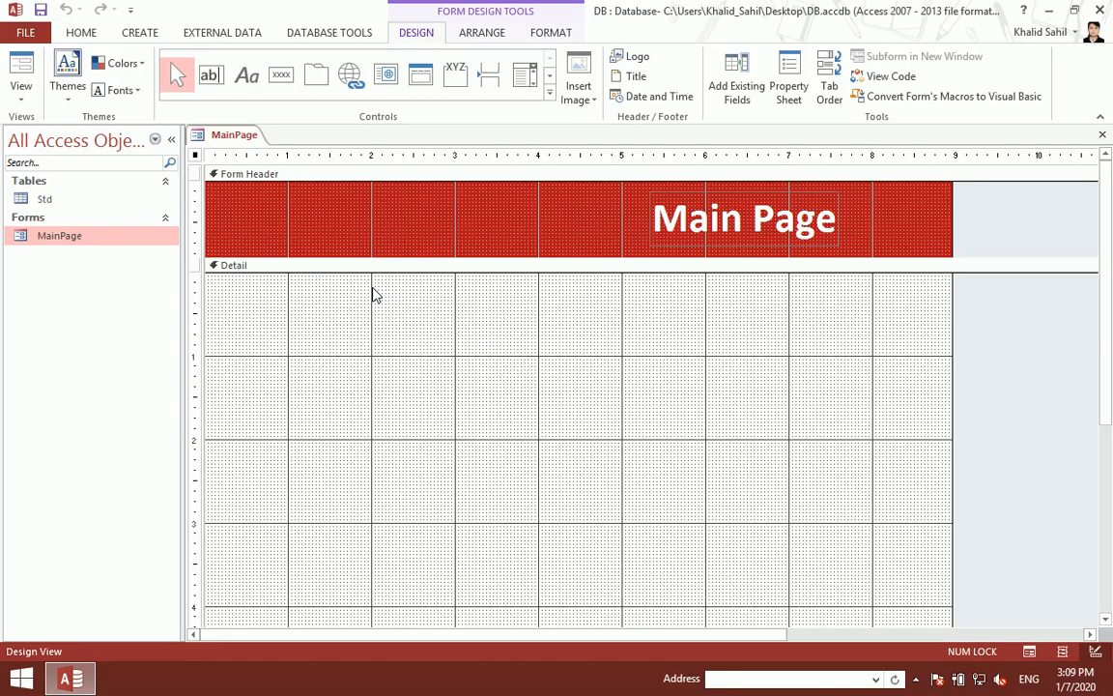
{"action": "left_click", "coordinate": [550, 94]}
{"action": "left_click", "coordinate": [313, 105]}
{"action": "left_click_drag", "start_coordinate": [333, 366], "coordinate": [377, 407]}
{"action": "key", "text": "Left"}
{"action": "key", "text": "Left"}
{"action": "key", "text": "Left"}
{"action": "key", "text": "Left"}
{"action": "key", "text": "Left"}
{"action": "key", "text": "Left"}
{"action": "key", "text": "Left"}
{"action": "key", "text": "Left"}
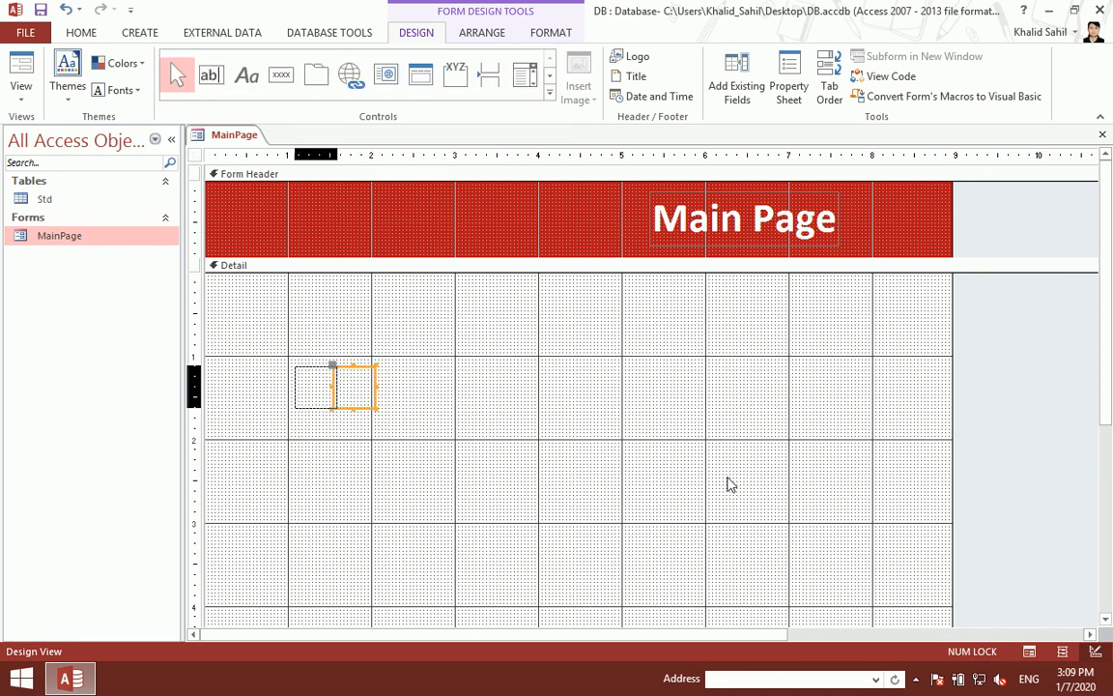
{"action": "key", "text": "Up"}
{"action": "key", "text": "Up"}
{"action": "key", "text": "Up"}
{"action": "key", "text": "Up"}
{"action": "key", "text": "Up"}
{"action": "key", "text": "Up"}
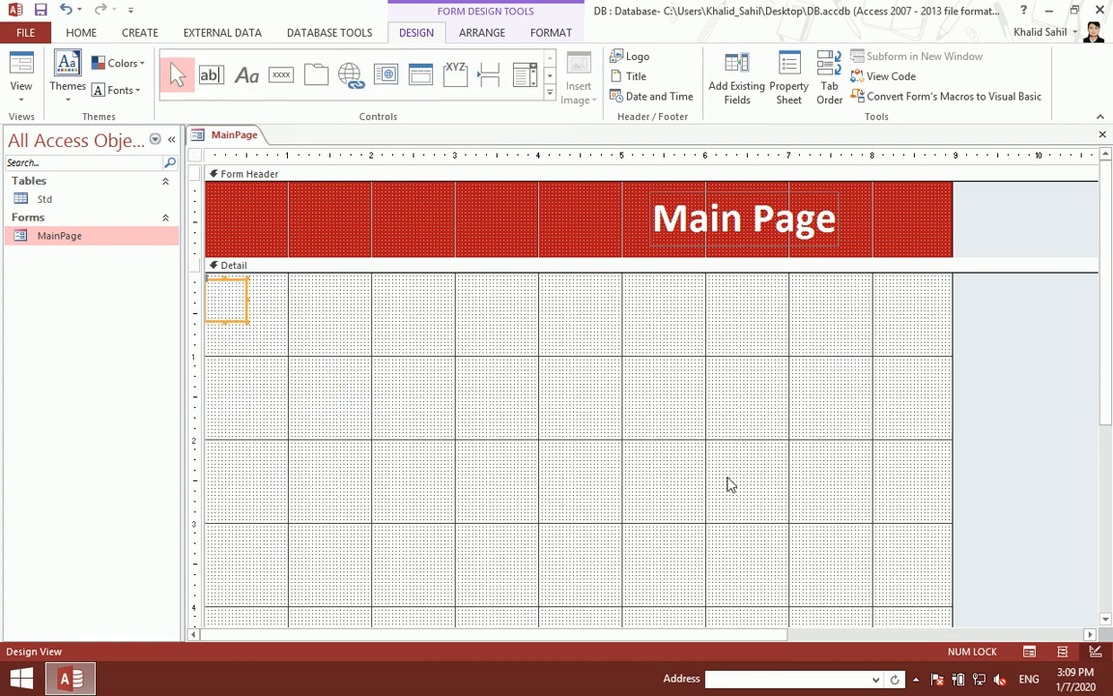
{"action": "key", "text": "shift+Right"}
{"action": "key", "text": "shift+Right"}
{"action": "key", "text": "shift+Right"}
{"action": "key", "text": "shift+Right"}
{"action": "key", "text": "shift+Right"}
{"action": "key", "text": "shift+Right"}
{"action": "key", "text": "shift+Right"}
{"action": "key", "text": "shift+Right"}
{"action": "key", "text": "shift+Right"}
{"action": "key", "text": "shift+Right"}
{"action": "key", "text": "shift+Right"}
{"action": "key", "text": "shift+Right"}
{"action": "key", "text": "shift+Right"}
{"action": "key", "text": "shift+Right"}
{"action": "key", "text": "shift+Right"}
{"action": "key", "text": "shift+Right"}
{"action": "key", "text": "shift+Right"}
{"action": "key", "text": "shift+Right"}
{"action": "key", "text": "shift+Right"}
{"action": "key", "text": "shift+Right"}
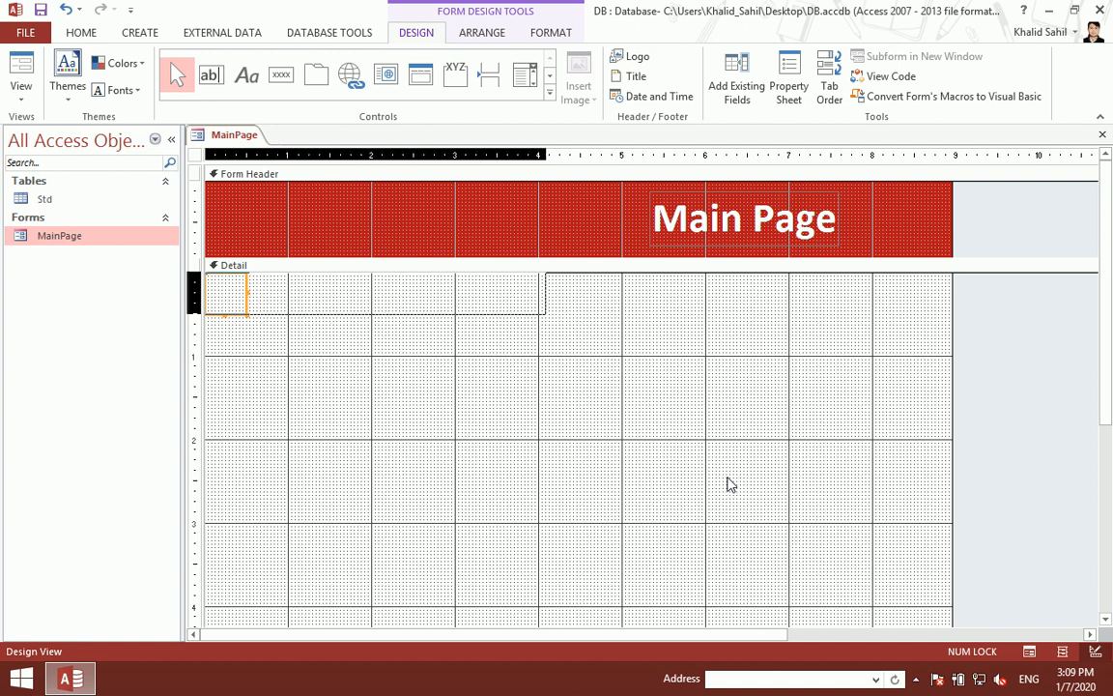
{"action": "key", "text": "shift+Right"}
{"action": "key", "text": "shift+Right"}
{"action": "key", "text": "shift+Right"}
{"action": "key", "text": "shift+Right"}
{"action": "key", "text": "shift+Right"}
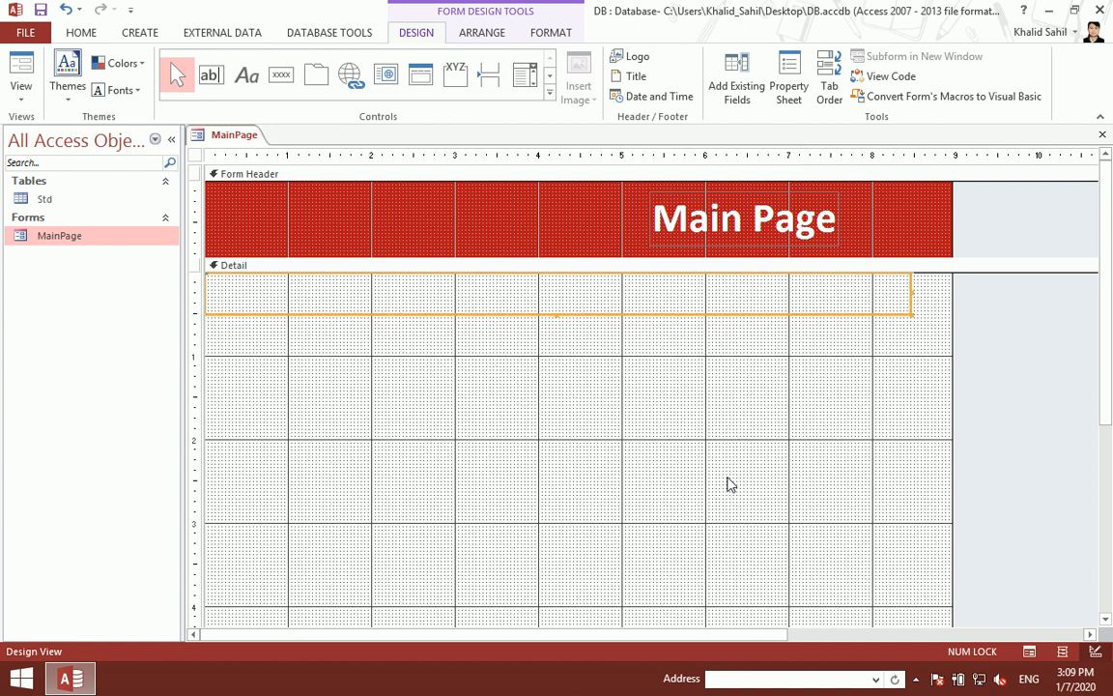
{"action": "key", "text": "shift+Right"}
{"action": "key", "text": "shift+Right"}
{"action": "key", "text": "shift+Up"}
{"action": "key", "text": "shift+Up"}
{"action": "key", "text": "shift+Up"}
{"action": "key", "text": "shift+Up"}
{"action": "key", "text": "shift+Up"}
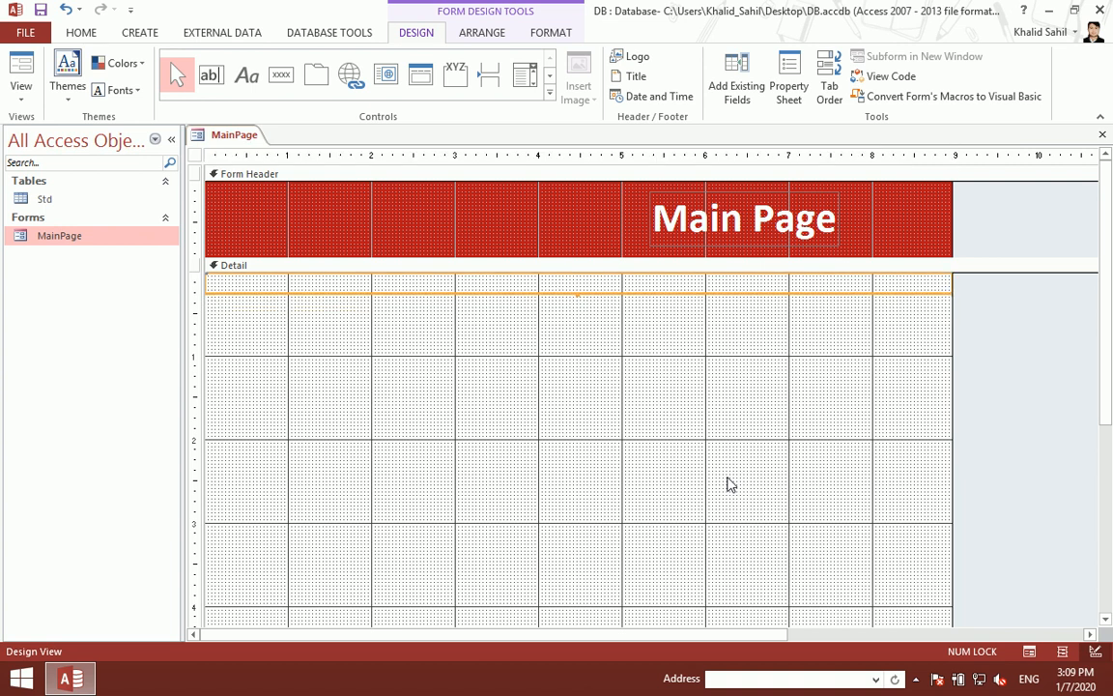
Step: Fill the strip gold, save, and reopen MainPage to preview it
{"action": "left_click", "coordinate": [551, 35]}
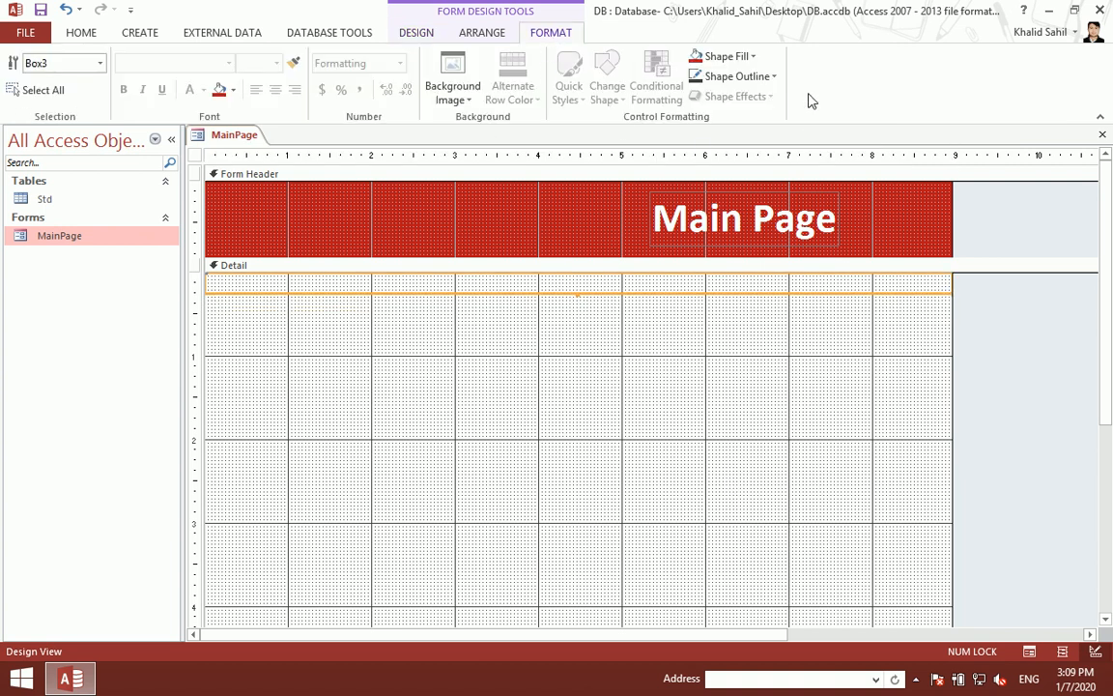
{"action": "left_click", "coordinate": [754, 58]}
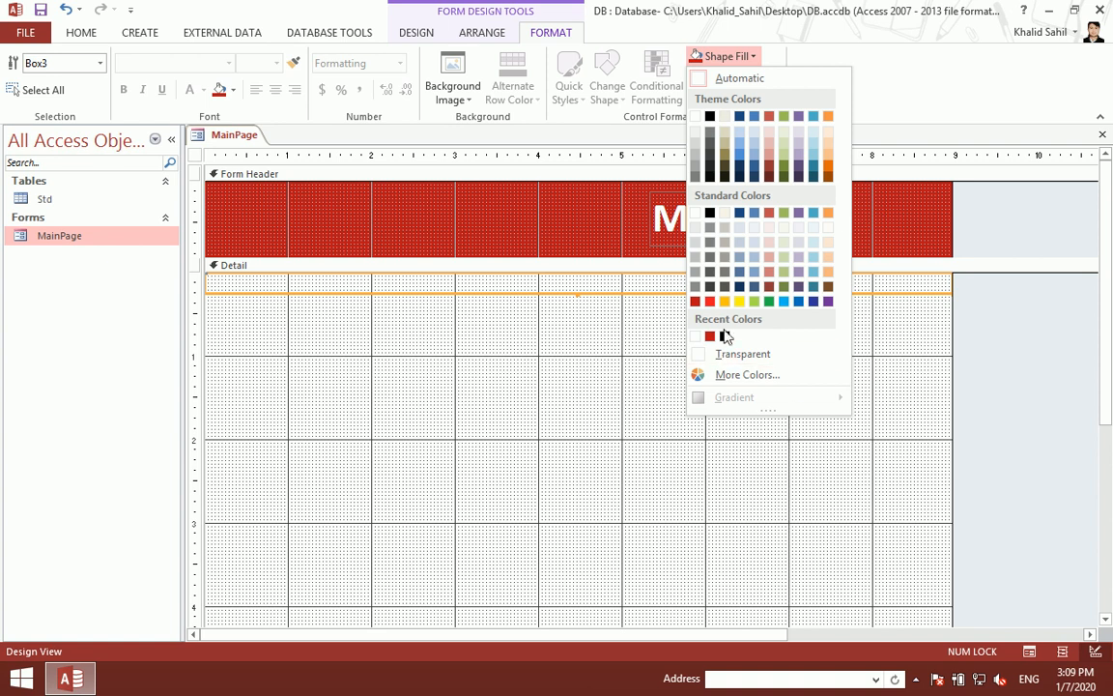
{"action": "left_click", "coordinate": [724, 302]}
{"action": "key", "text": "ctrl+s"}
{"action": "key", "text": "ctrl+w"}
{"action": "double_click", "coordinate": [59, 236]}
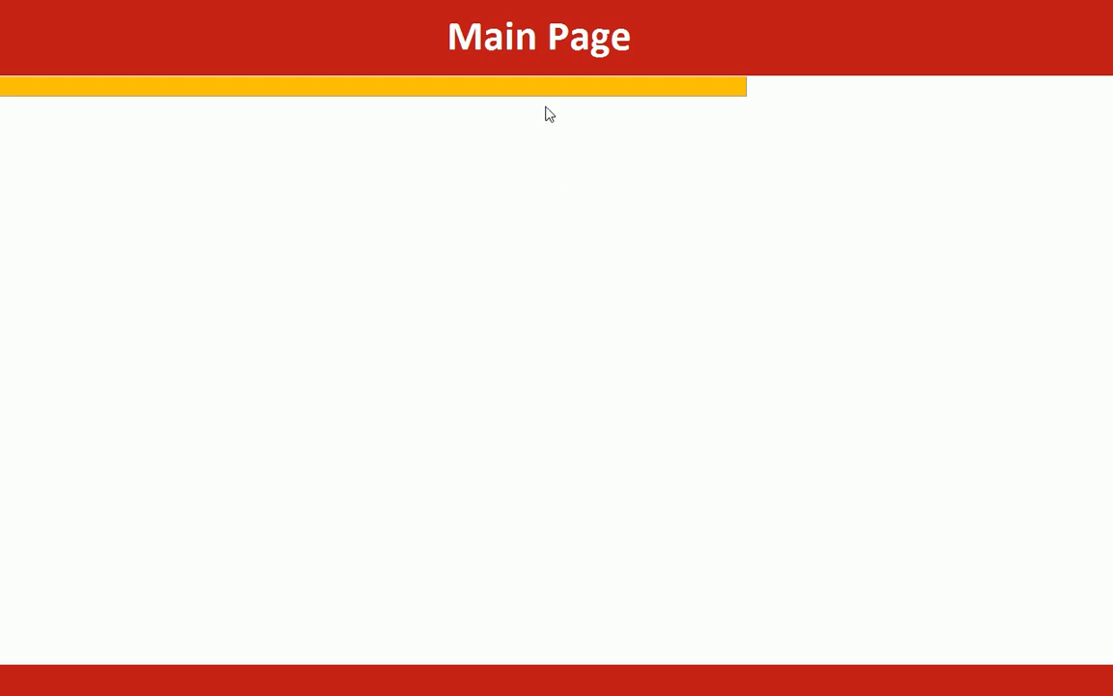
Step: Anchor the gold bar to Stretch Across Top, save, and reopen MainPage
{"action": "right_click", "coordinate": [652, 190]}
{"action": "left_click", "coordinate": [703, 240]}
{"action": "left_click", "coordinate": [633, 275]}
{"action": "left_click", "coordinate": [483, 39]}
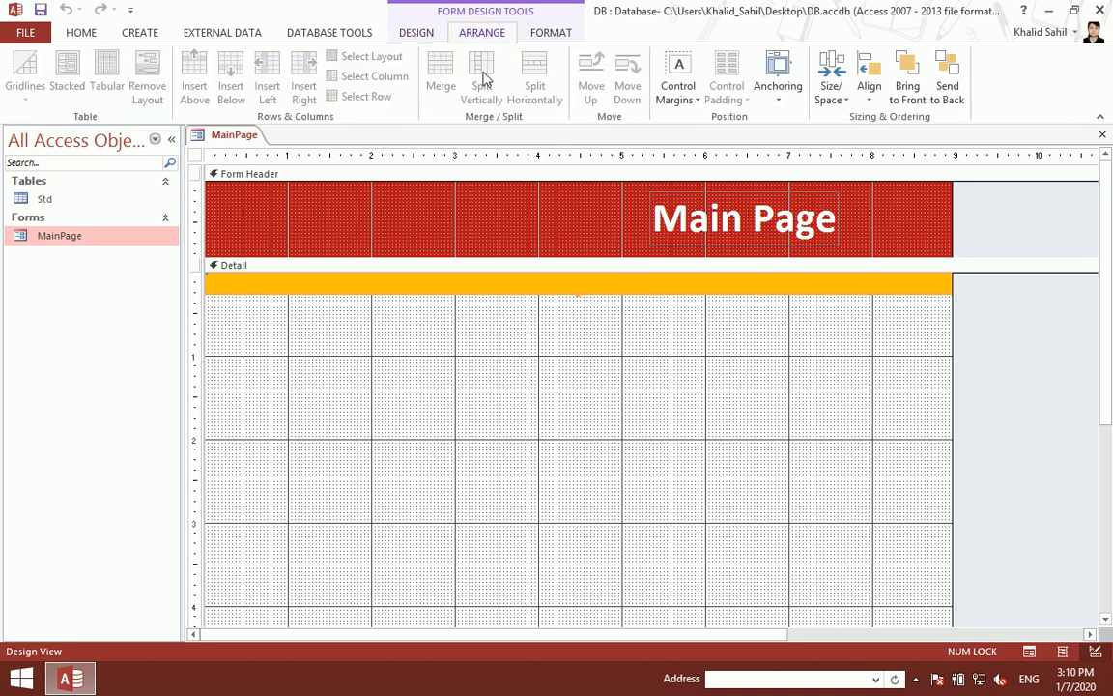
{"action": "left_click", "coordinate": [778, 92]}
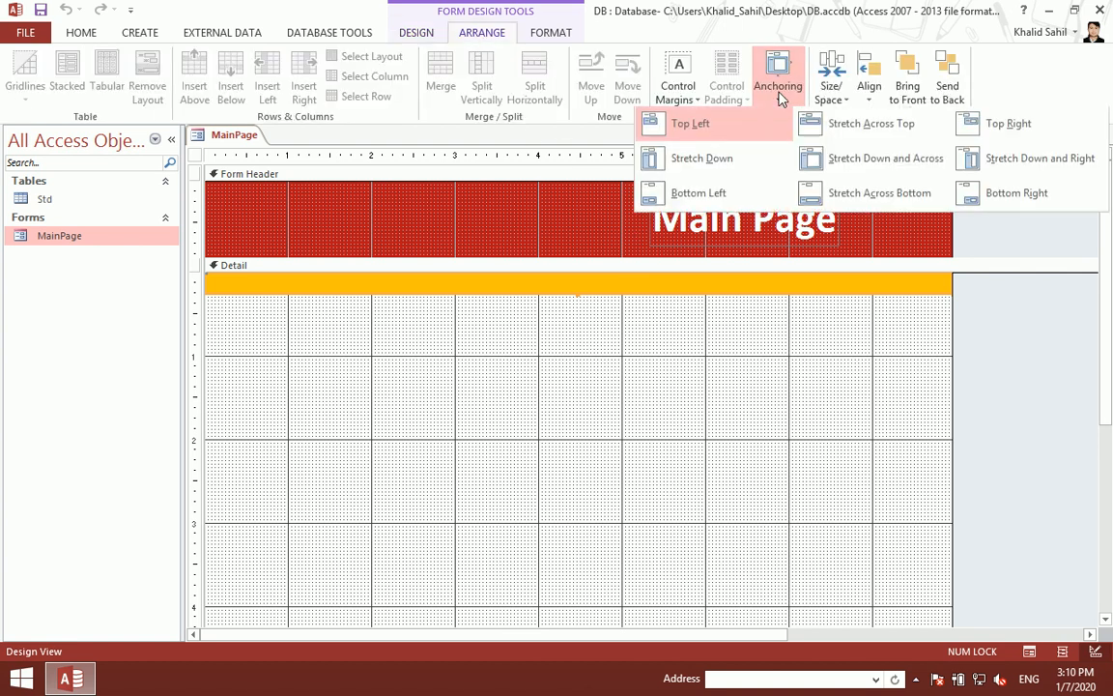
{"action": "left_click", "coordinate": [899, 133]}
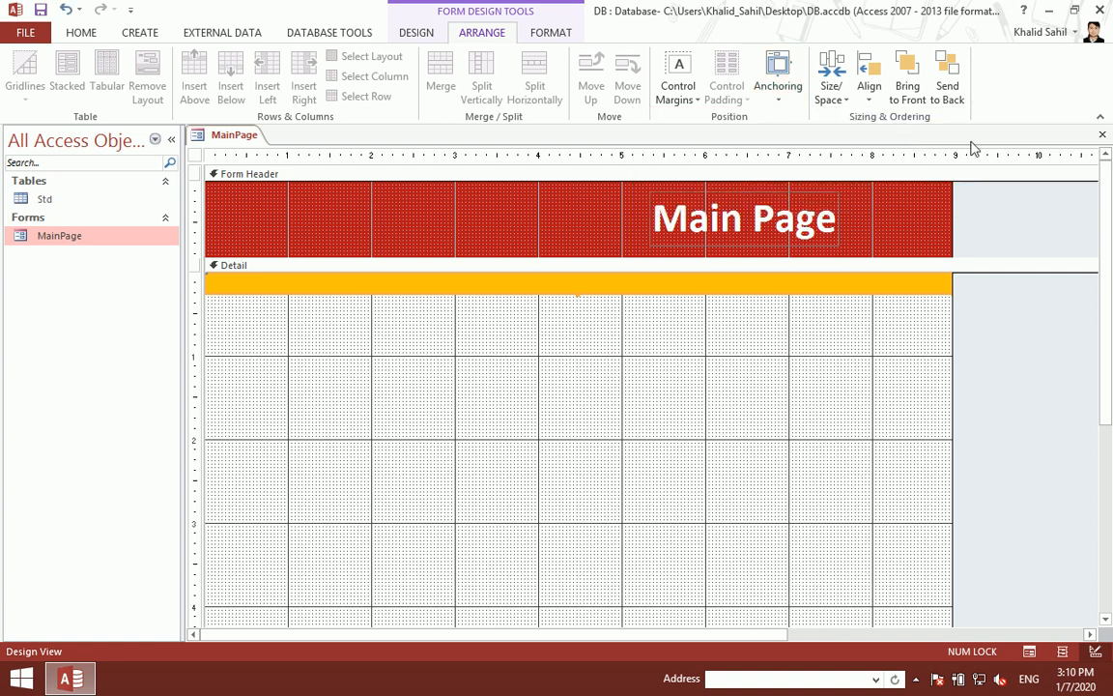
{"action": "left_click", "coordinate": [1102, 135]}
{"action": "left_click", "coordinate": [488, 388]}
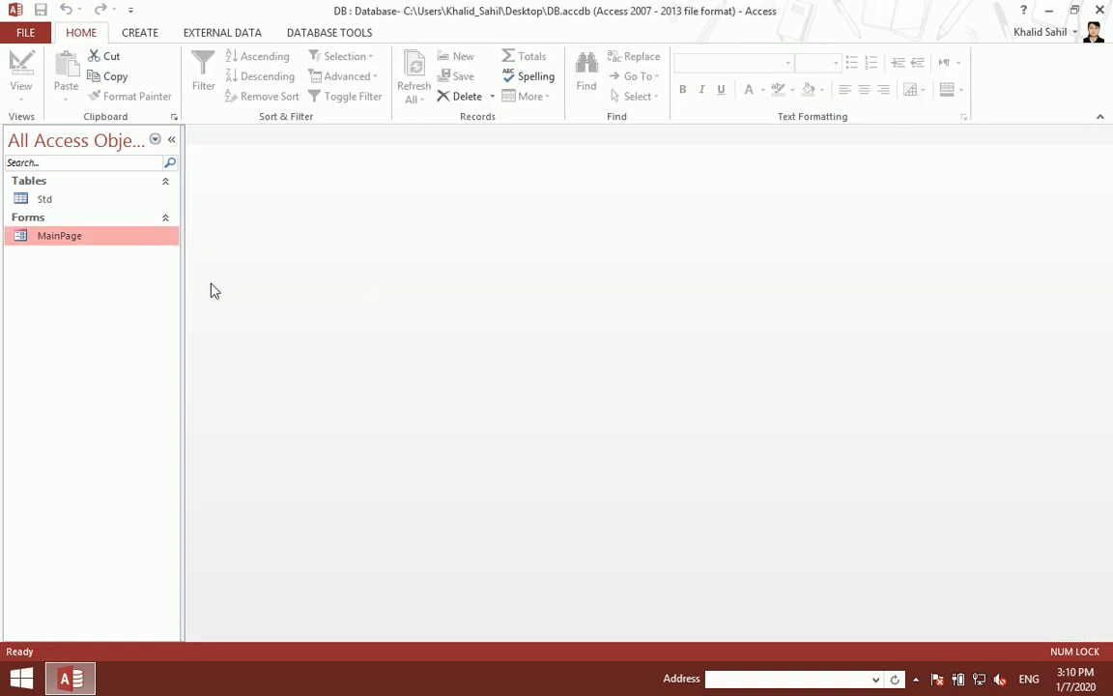
{"action": "double_click", "coordinate": [152, 240]}
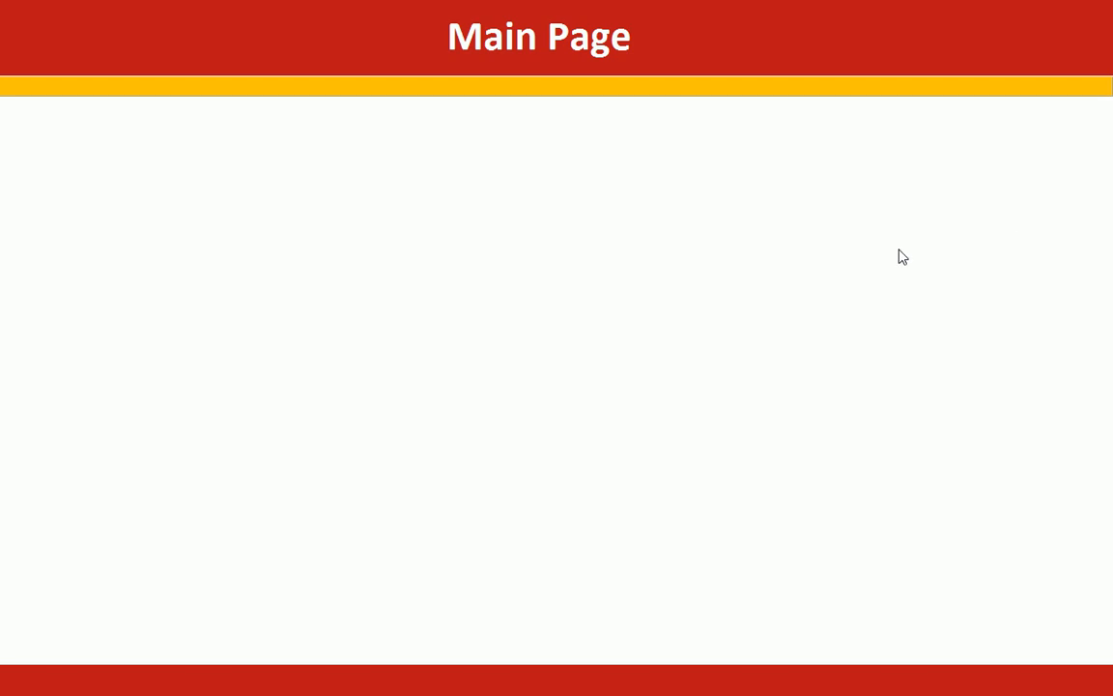
{"action": "right_click", "coordinate": [374, 207]}
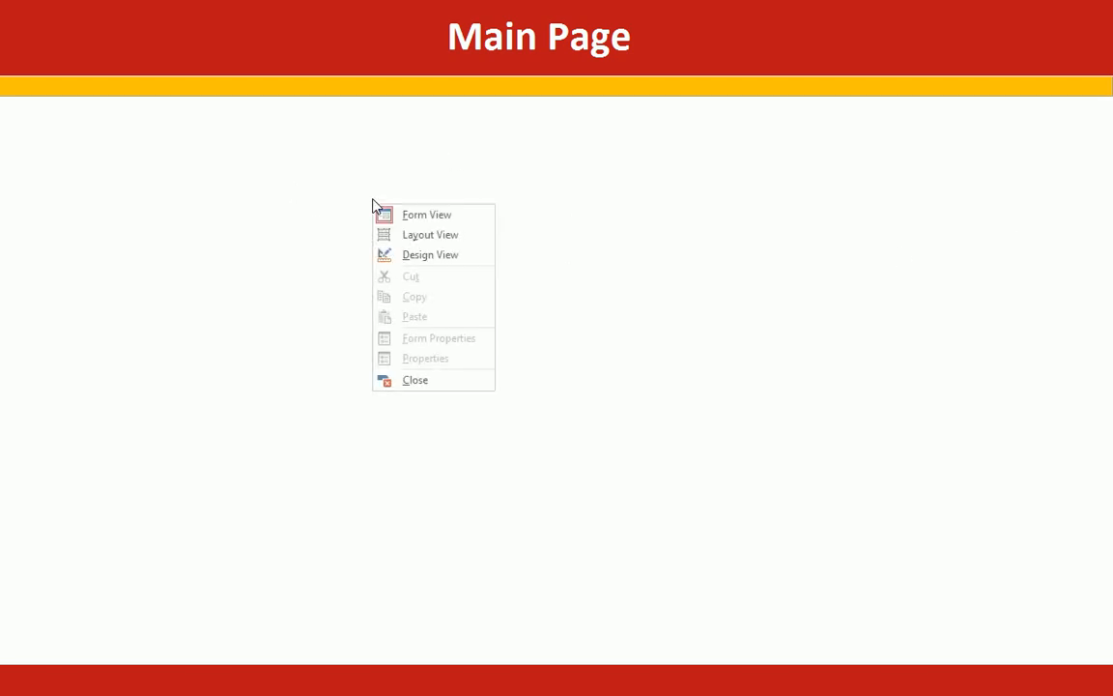
Step: In Design View, place a command button in Detail and caption it 'Logout'
{"action": "left_click", "coordinate": [410, 255]}
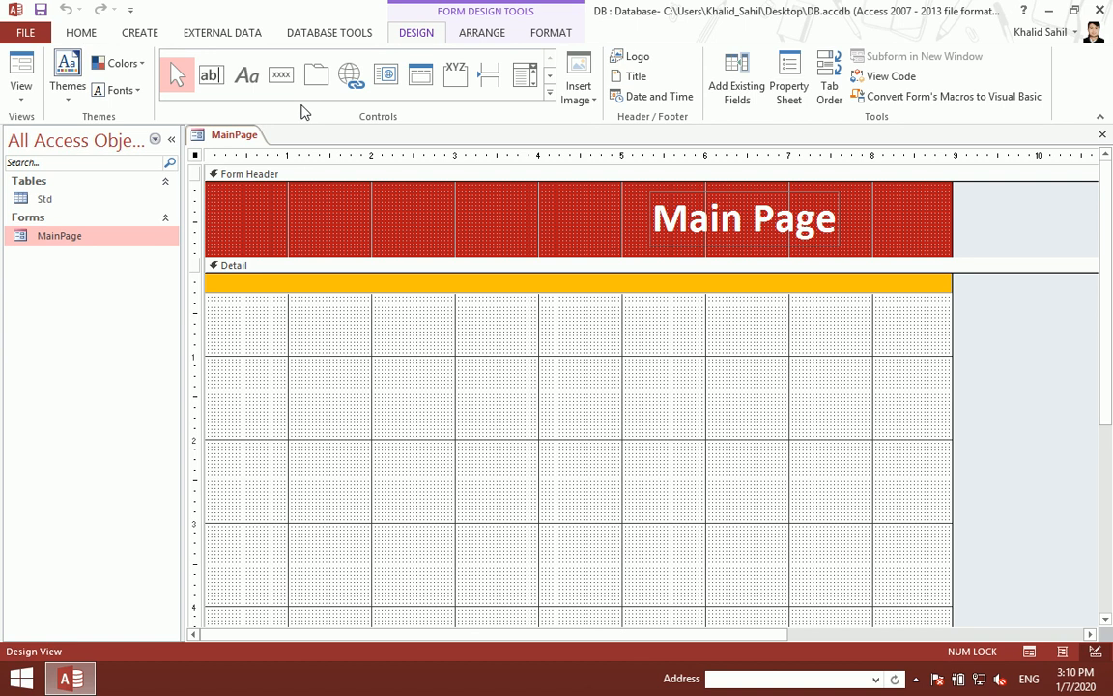
{"action": "left_click", "coordinate": [281, 74]}
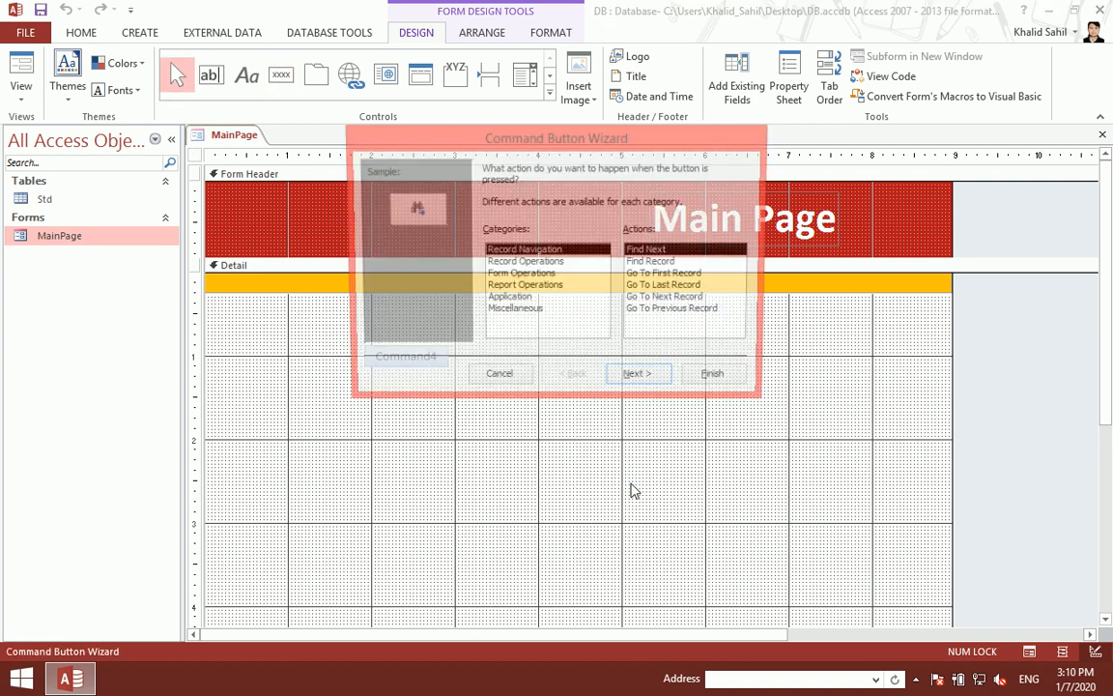
{"action": "left_click", "coordinate": [483, 384]}
{"action": "key", "text": "BackSpace"}
{"action": "key", "text": "BackSpace"}
{"action": "key", "text": "BackSpace"}
{"action": "key", "text": "BackSpace"}
{"action": "key", "text": "BackSpace"}
{"action": "key", "text": "BackSpace"}
{"action": "key", "text": "BackSpace"}
{"action": "type", "text": "Logout"}
{"action": "key", "text": "Return"}
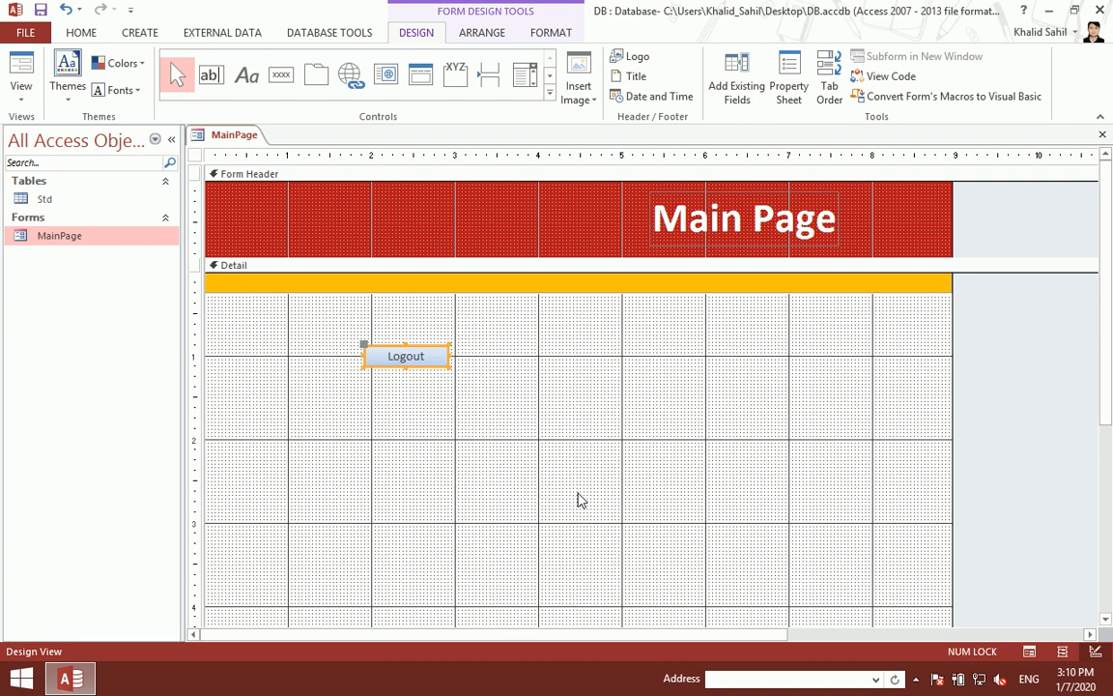
Step: Give the Logout button a transparent fill and bold white caption
{"action": "left_click", "coordinate": [553, 32]}
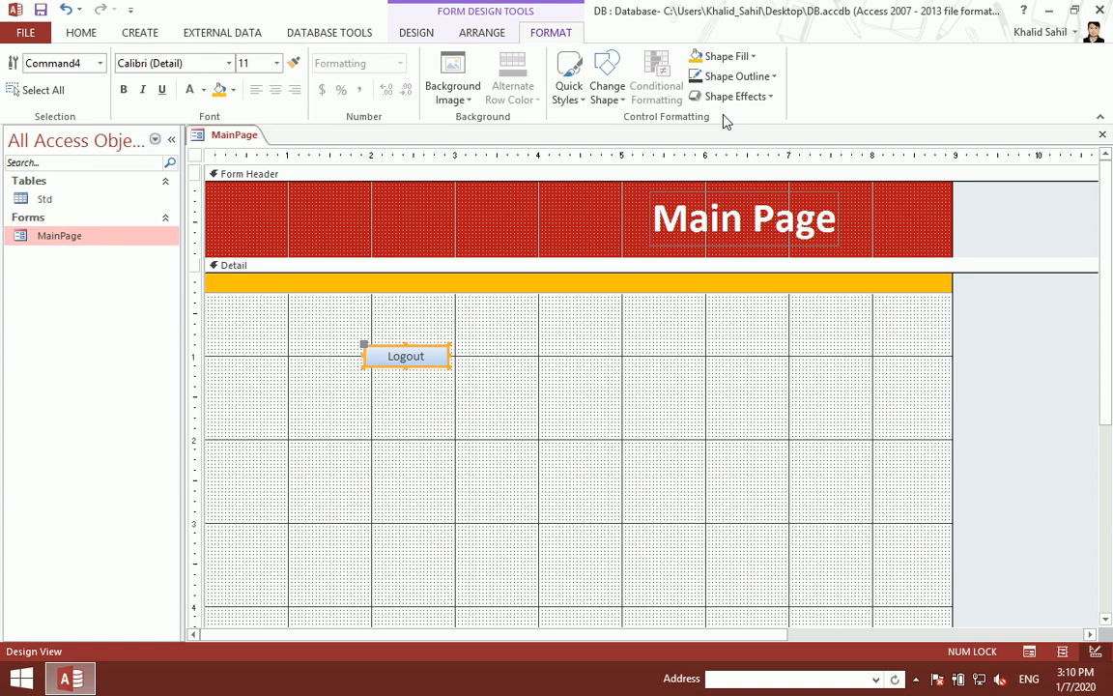
{"action": "left_click", "coordinate": [750, 57]}
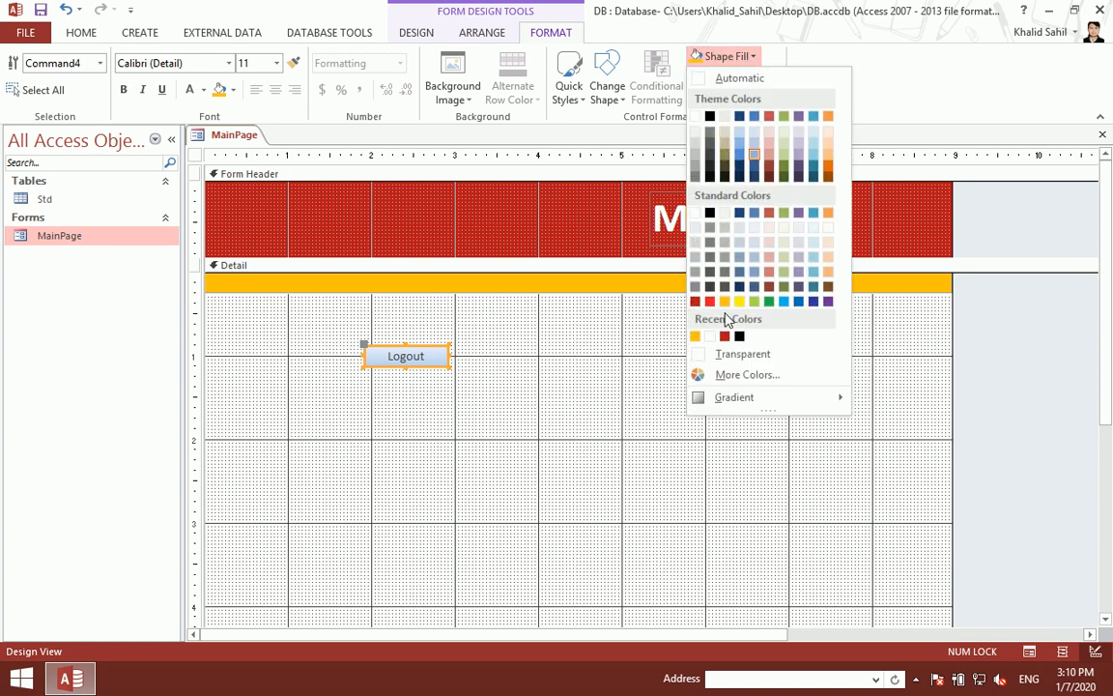
{"action": "left_click", "coordinate": [742, 354]}
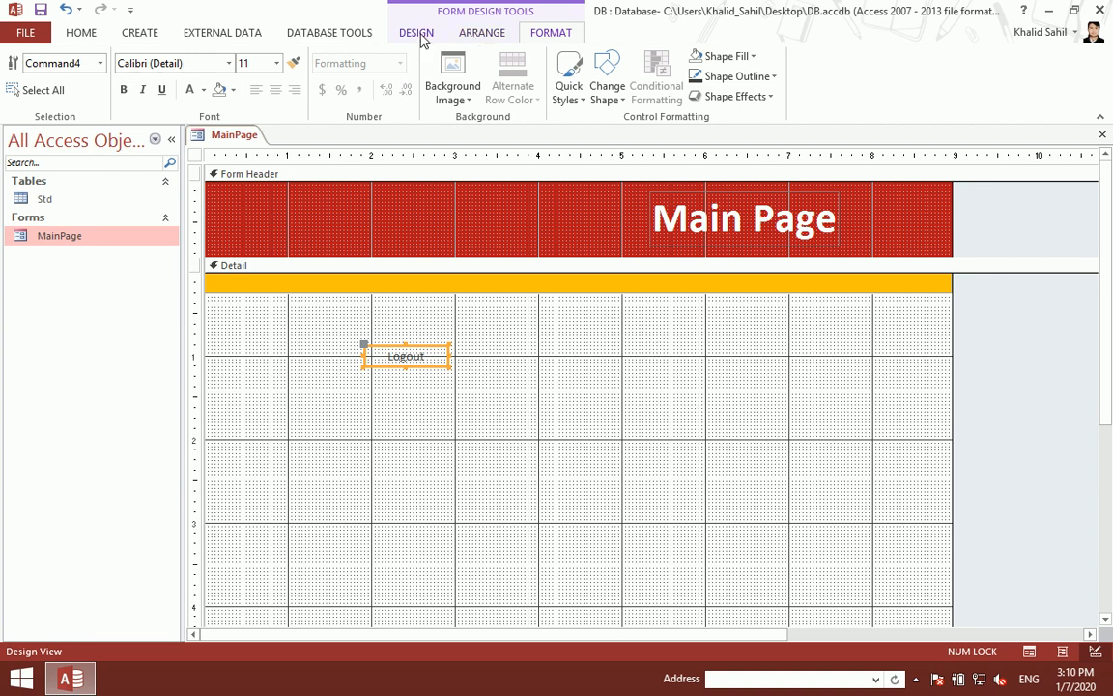
{"action": "left_click", "coordinate": [189, 90]}
{"action": "left_click", "coordinate": [124, 90]}
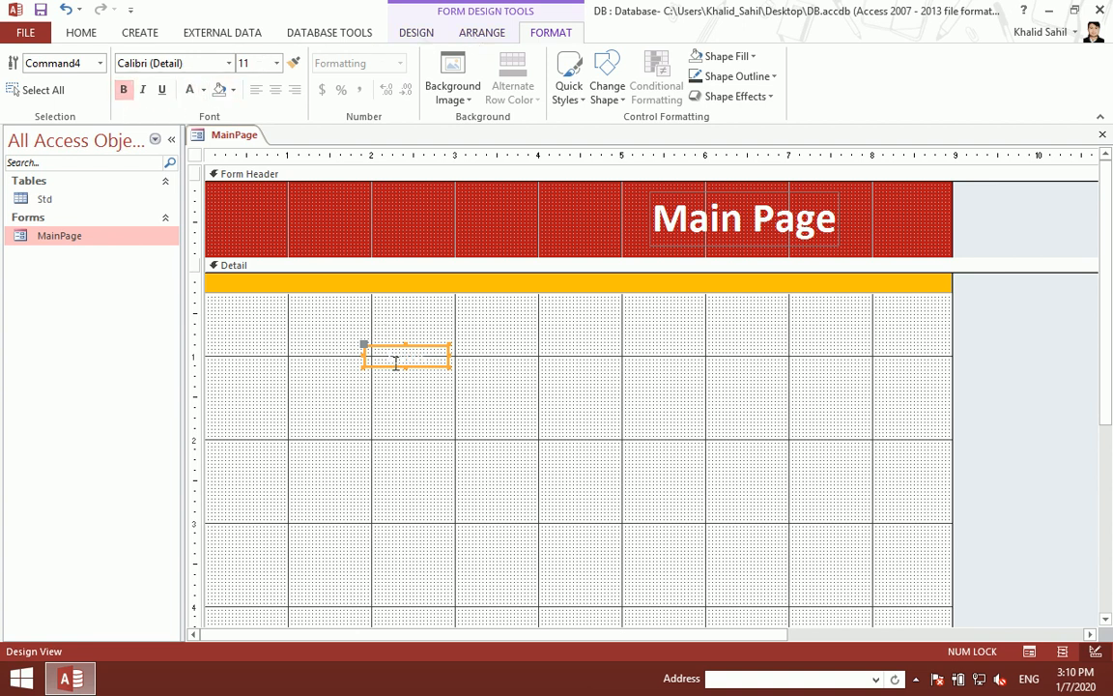
Step: Move the Logout button to the header's right edge, save, and reopen MainPage
{"action": "left_click_drag", "start_coordinate": [394, 368], "coordinate": [896, 259]}
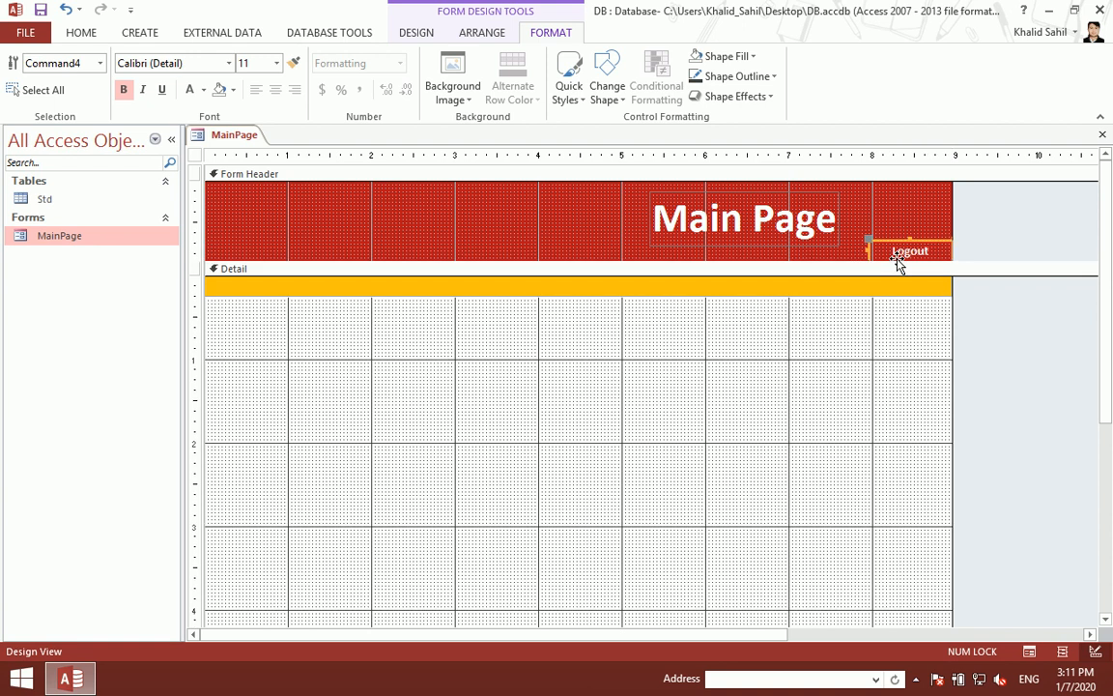
{"action": "key", "text": "ctrl+z"}
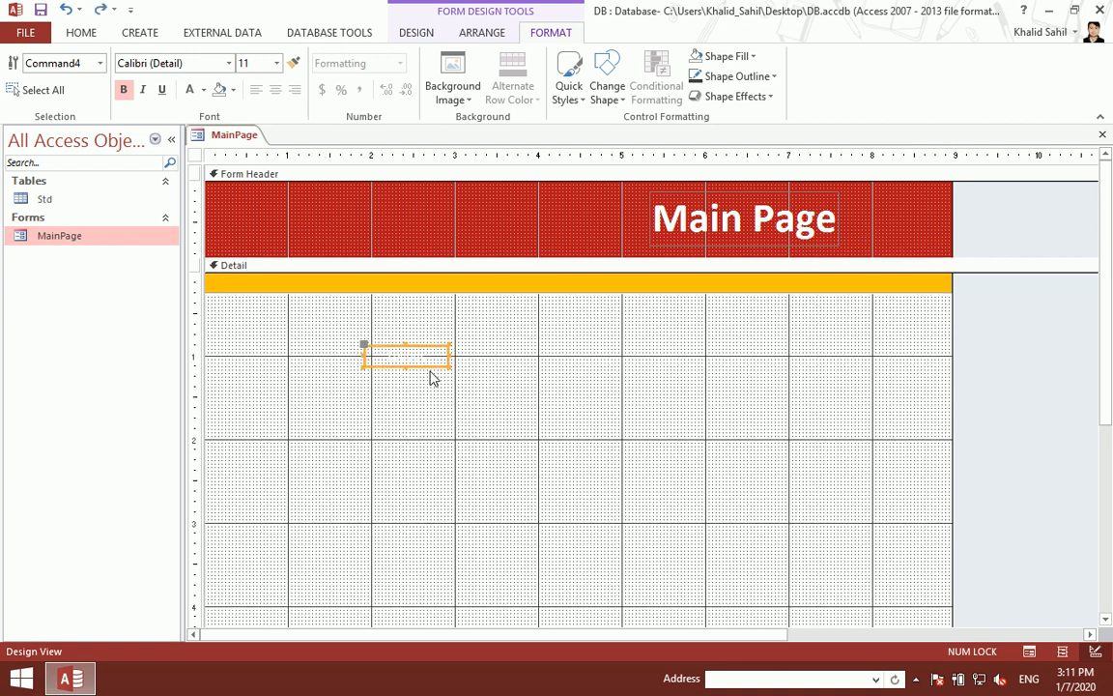
{"action": "left_click_drag", "start_coordinate": [430, 366], "coordinate": [903, 249]}
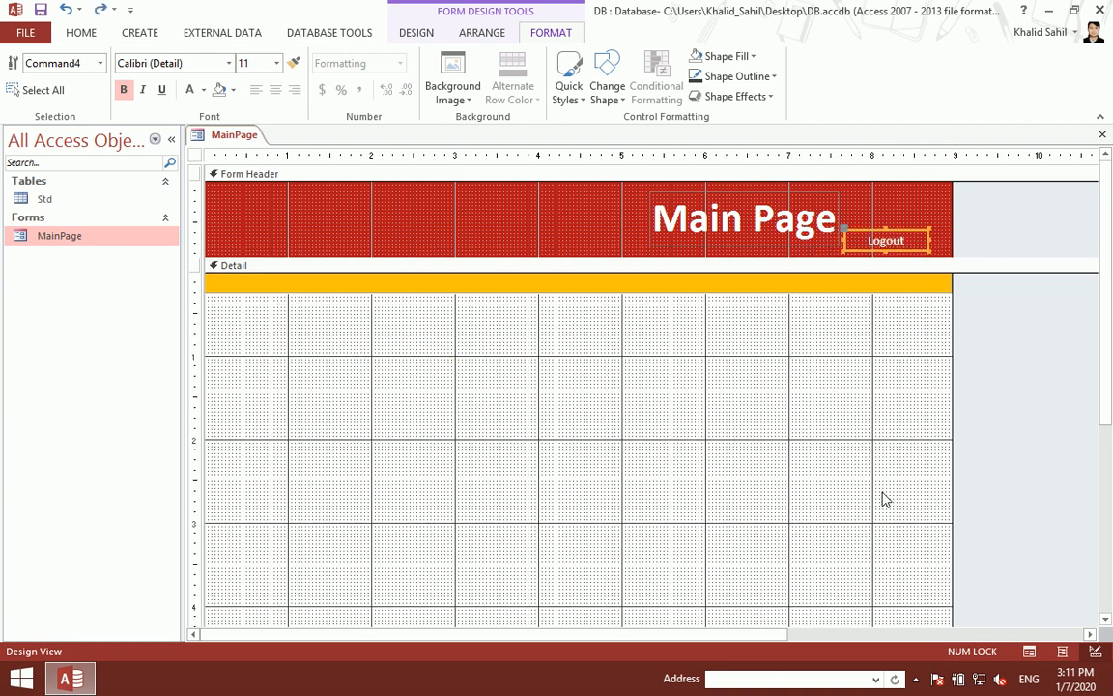
{"action": "key", "text": "Right"}
{"action": "key", "text": "Right"}
{"action": "key", "text": "Right"}
{"action": "key", "text": "Right"}
{"action": "key", "text": "Right"}
{"action": "key", "text": "Right"}
{"action": "key", "text": "Right"}
{"action": "key", "text": "Down"}
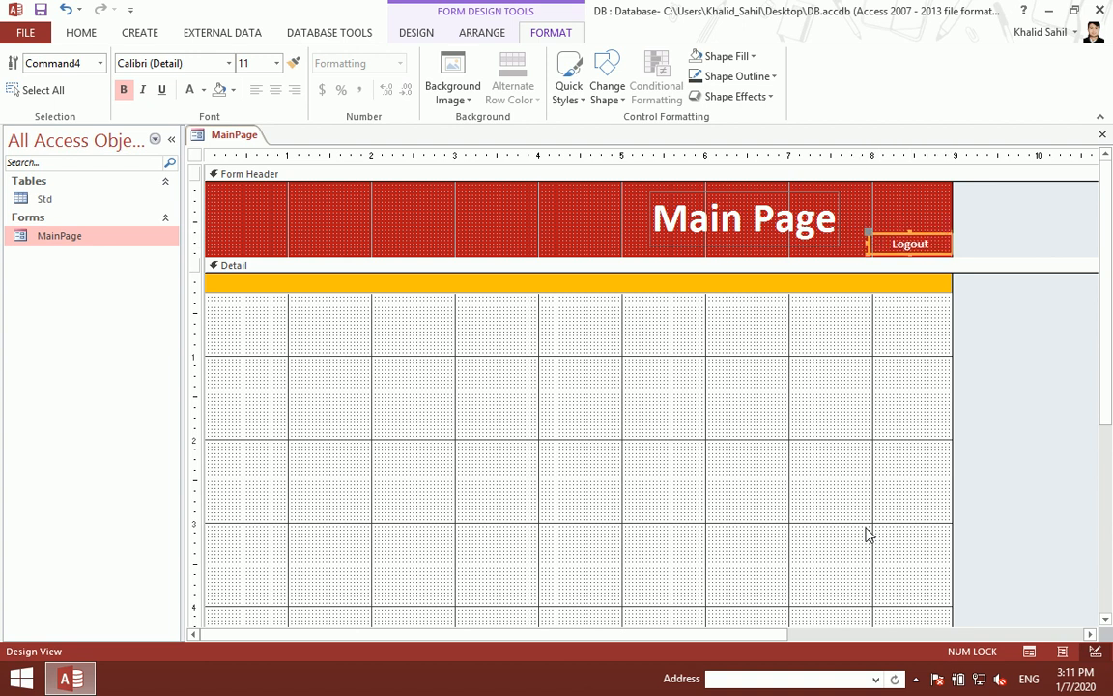
{"action": "key", "text": "Down"}
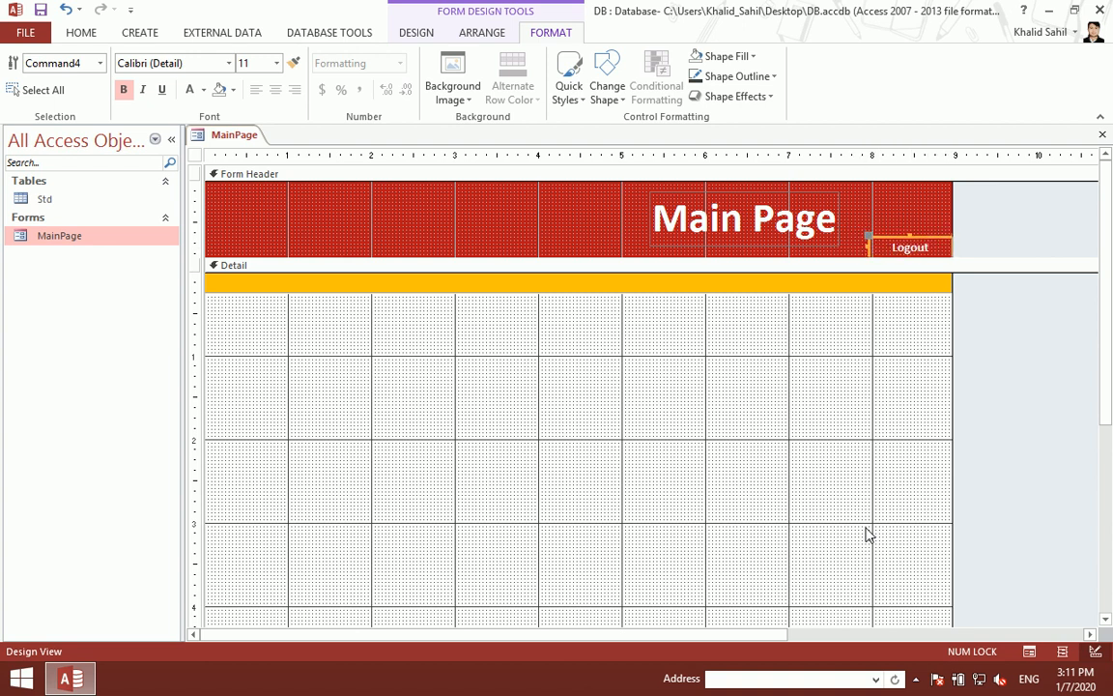
{"action": "key", "text": "ctrl+s"}
{"action": "key", "text": "ctrl+w"}
{"action": "double_click", "coordinate": [127, 242]}
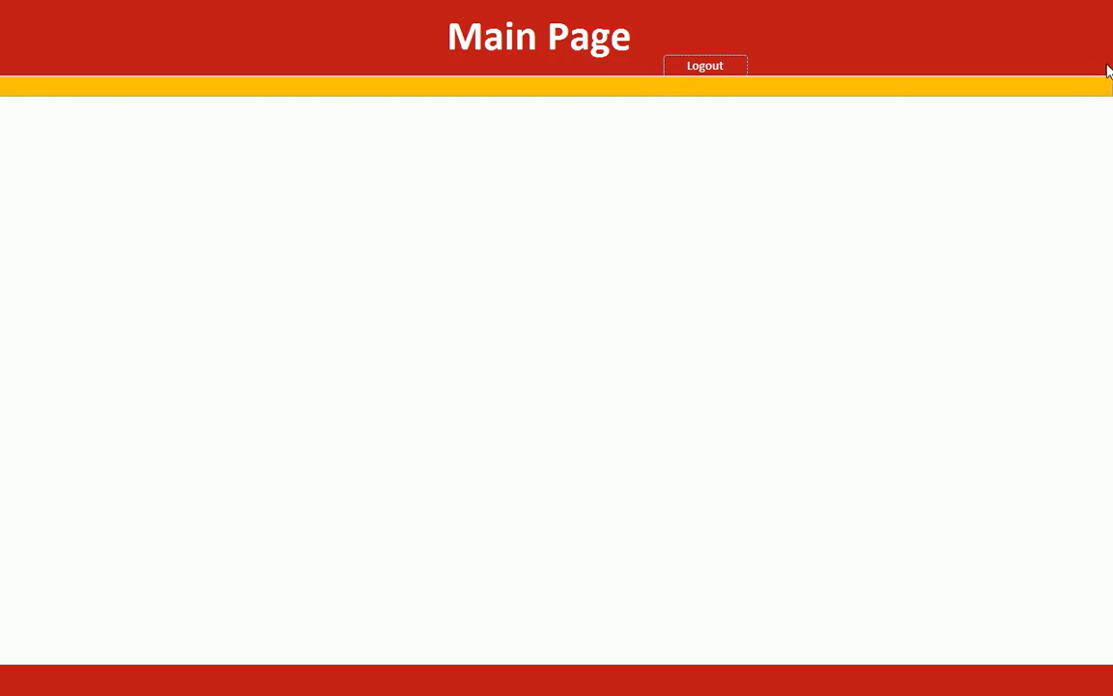
{"action": "right_click", "coordinate": [561, 171]}
Step: In Design View, set the Logout button's shape outline to Transparent
{"action": "left_click", "coordinate": [599, 219]}
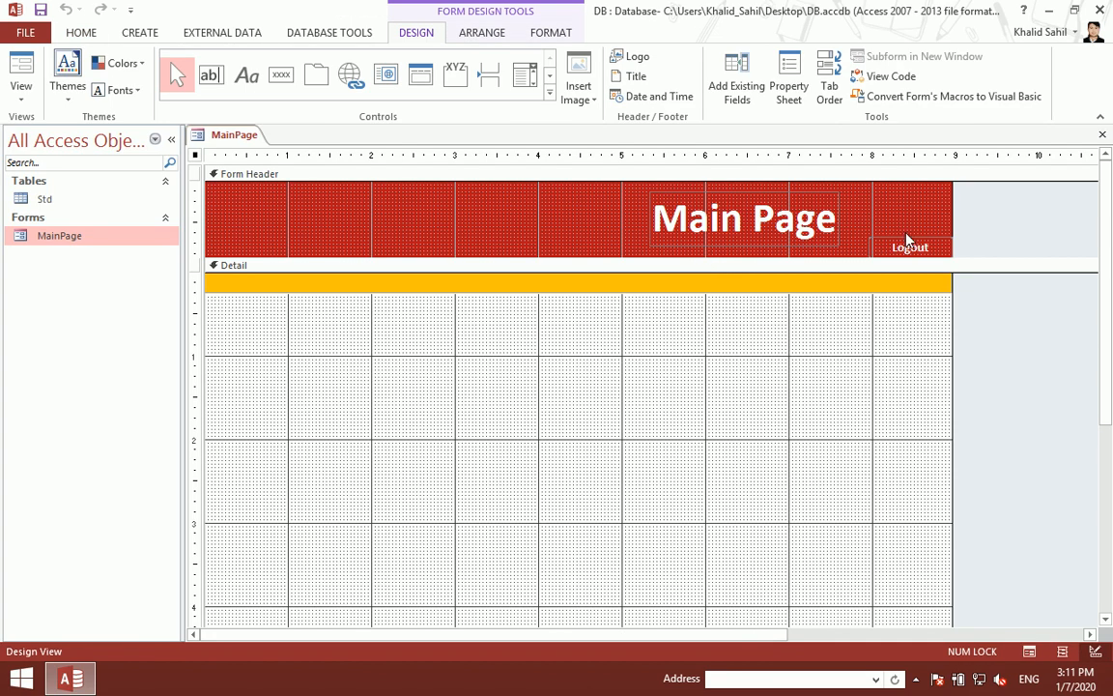
{"action": "left_click", "coordinate": [546, 32]}
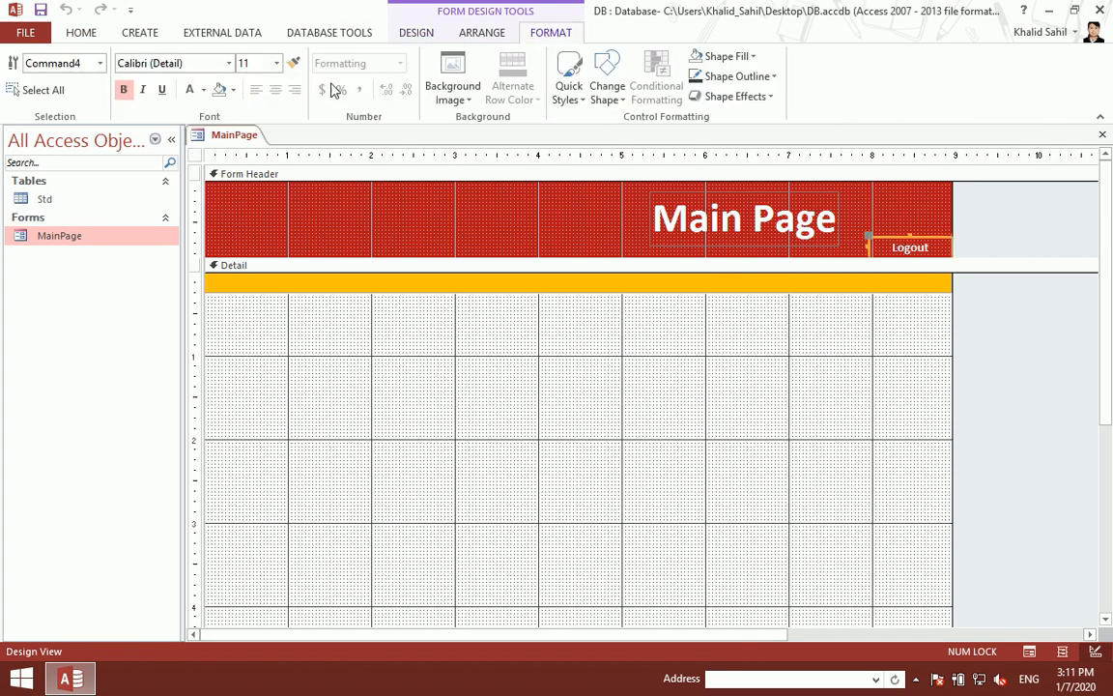
{"action": "left_click", "coordinate": [770, 74]}
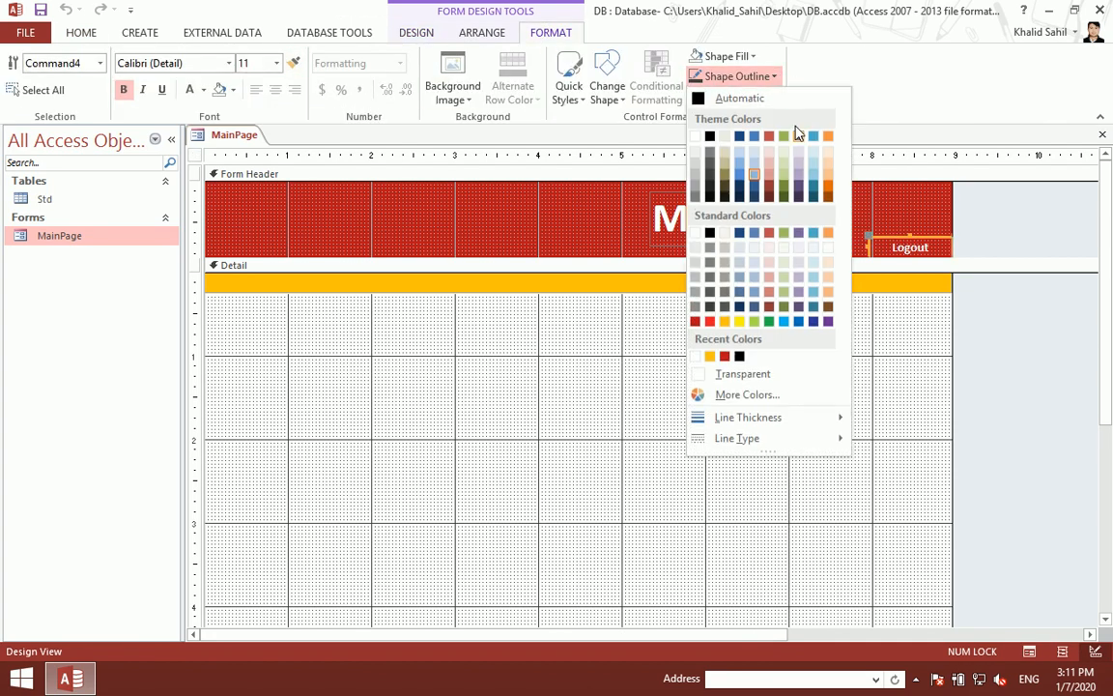
{"action": "left_click", "coordinate": [722, 375]}
Step: Anchor the Logout button Top Right, then close and reopen MainPage in Form View
{"action": "left_click", "coordinate": [476, 32]}
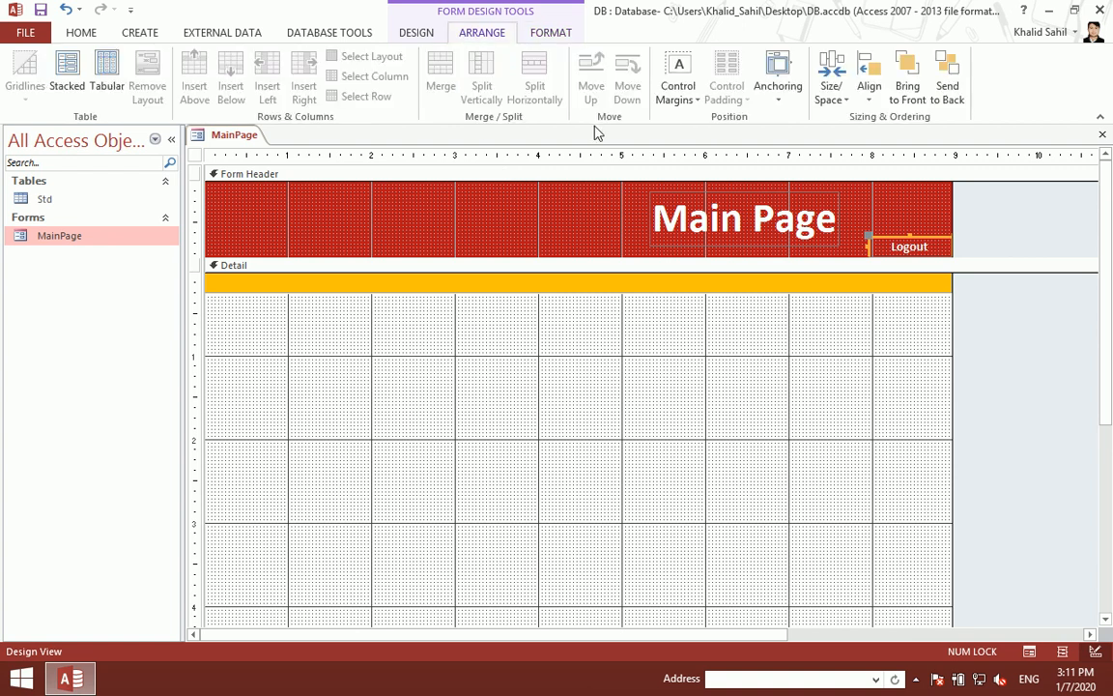
{"action": "left_click", "coordinate": [764, 95]}
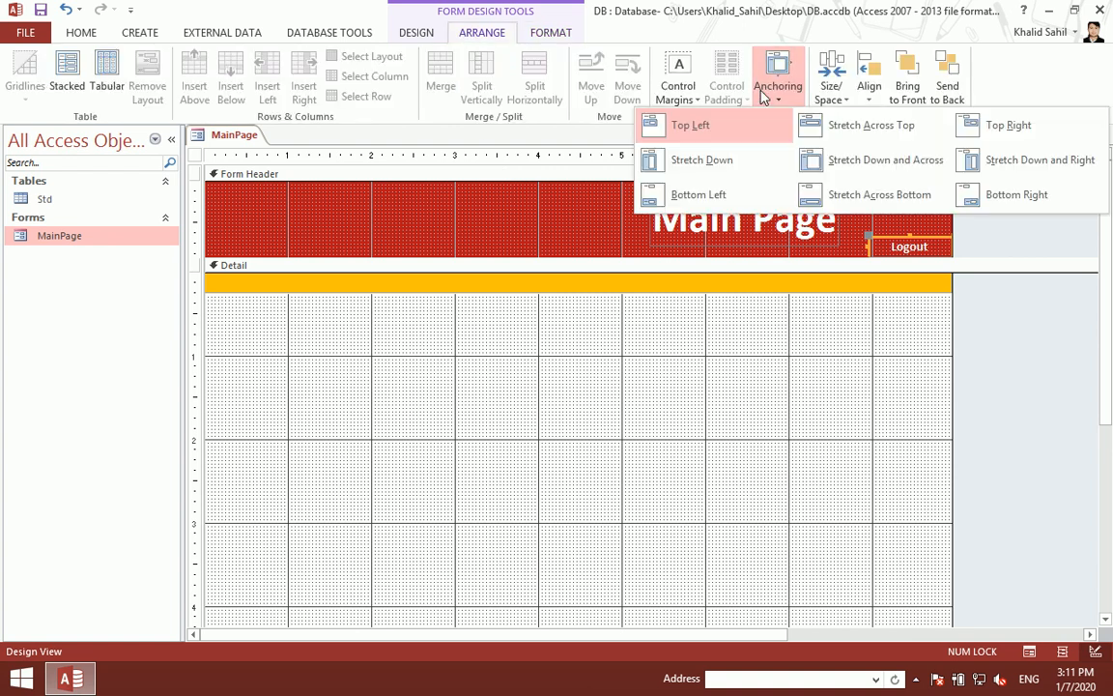
{"action": "left_click", "coordinate": [1008, 127]}
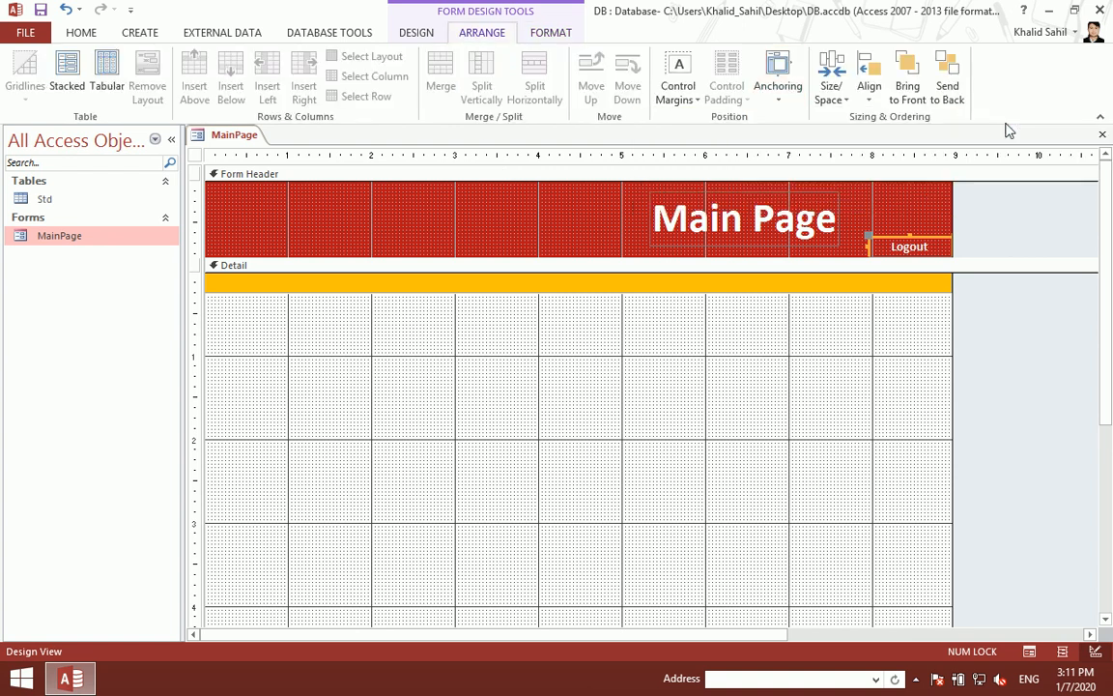
{"action": "key", "text": "ctrl+w"}
{"action": "double_click", "coordinate": [168, 241]}
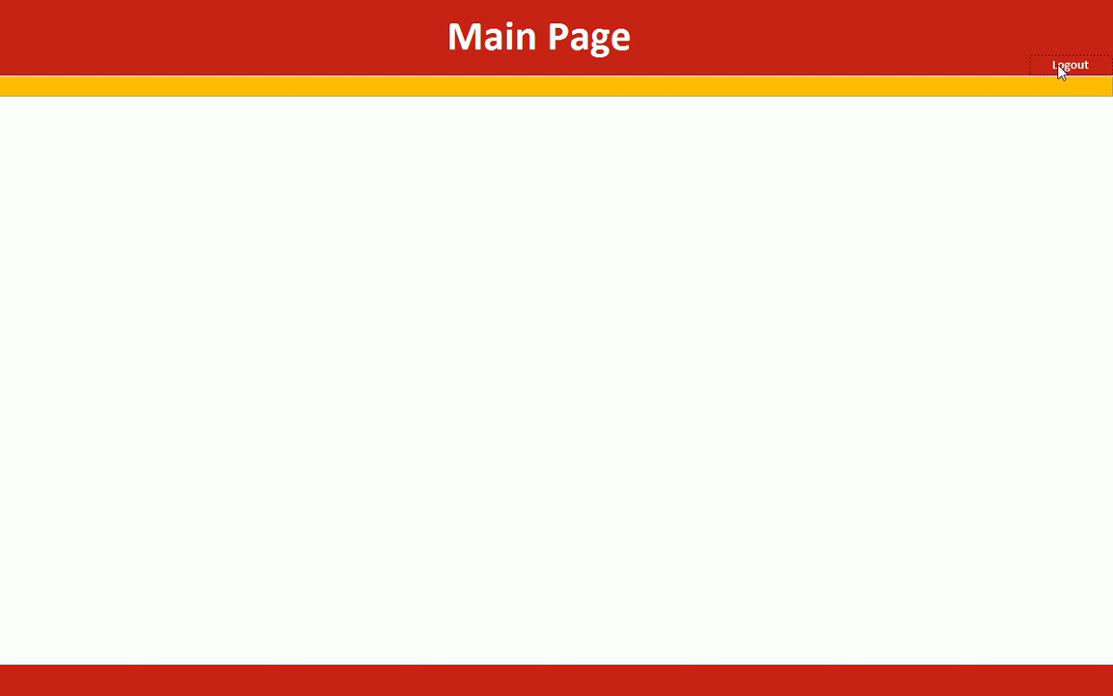
Step: Set the Logout button's Cursor On Hover property to Hyperlink Hand
{"action": "right_click", "coordinate": [606, 153]}
{"action": "left_click", "coordinate": [657, 200]}
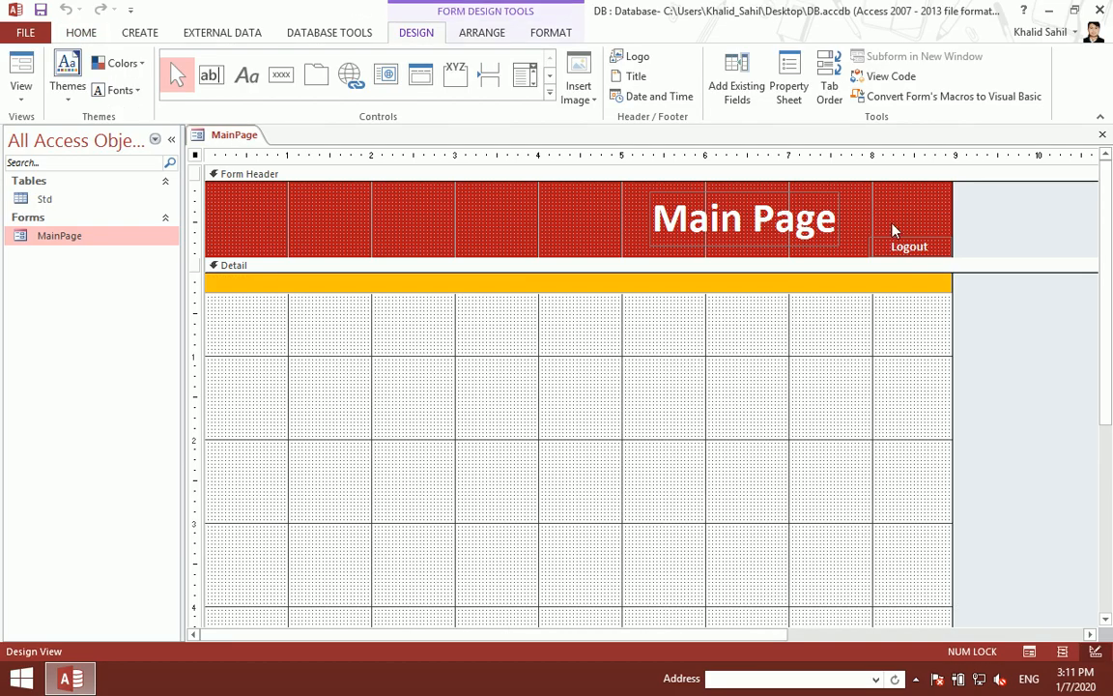
{"action": "left_click", "coordinate": [899, 245]}
{"action": "left_click", "coordinate": [789, 79]}
{"action": "left_click", "coordinate": [944, 213]}
{"action": "left_click", "coordinate": [979, 214]}
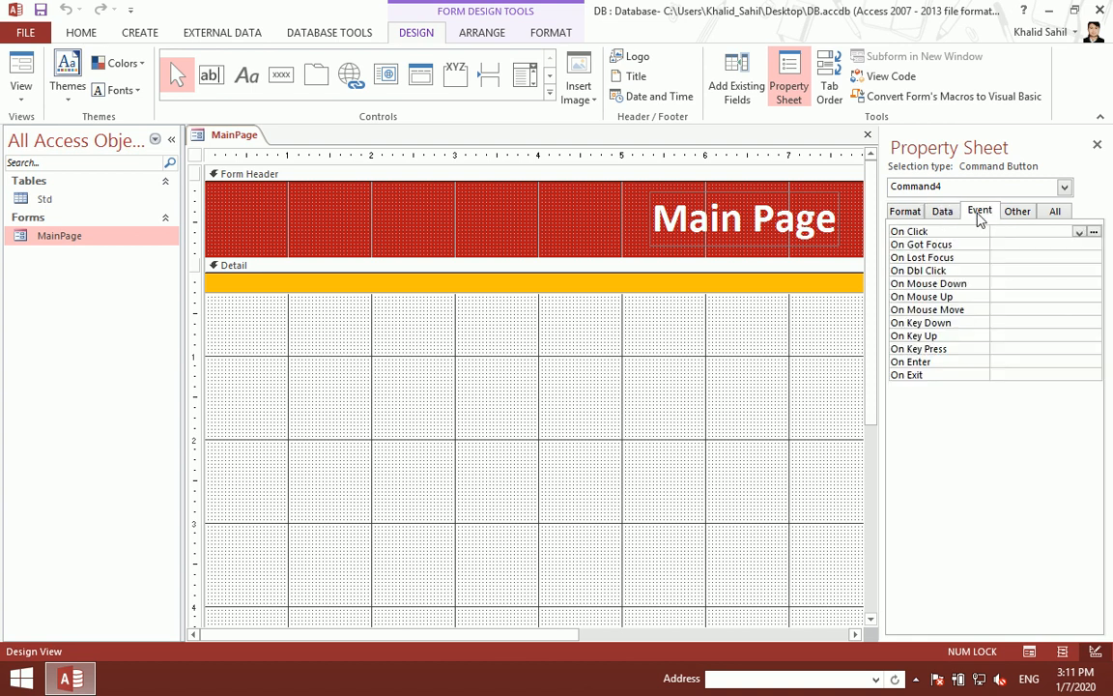
{"action": "left_click", "coordinate": [940, 213]}
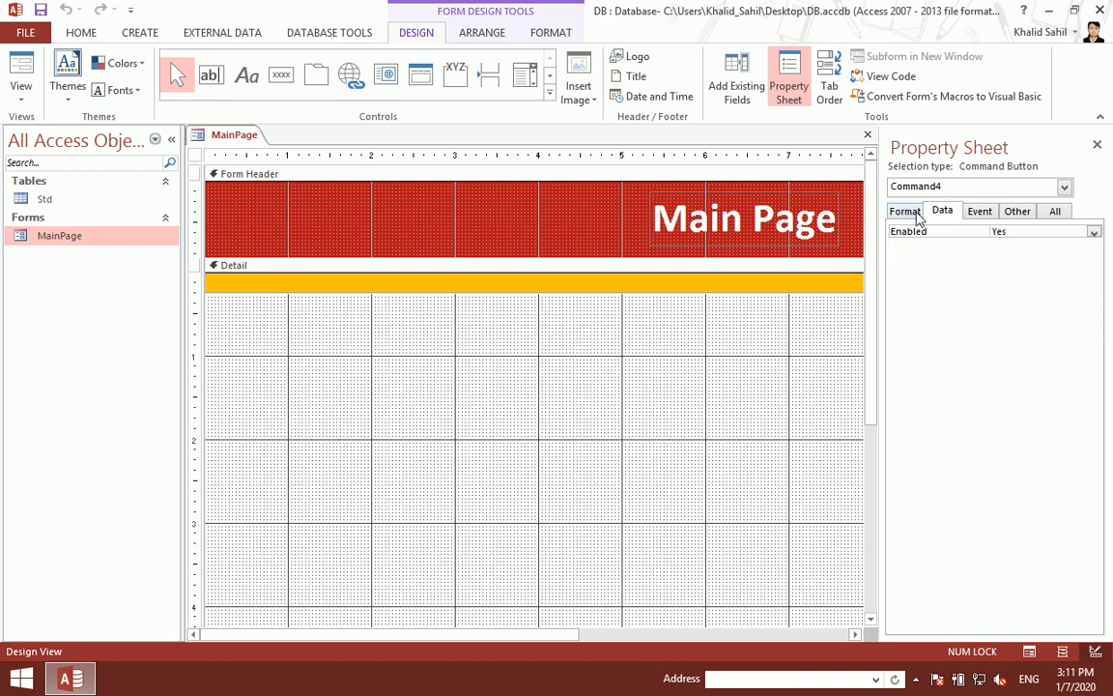
{"action": "left_click", "coordinate": [1011, 214]}
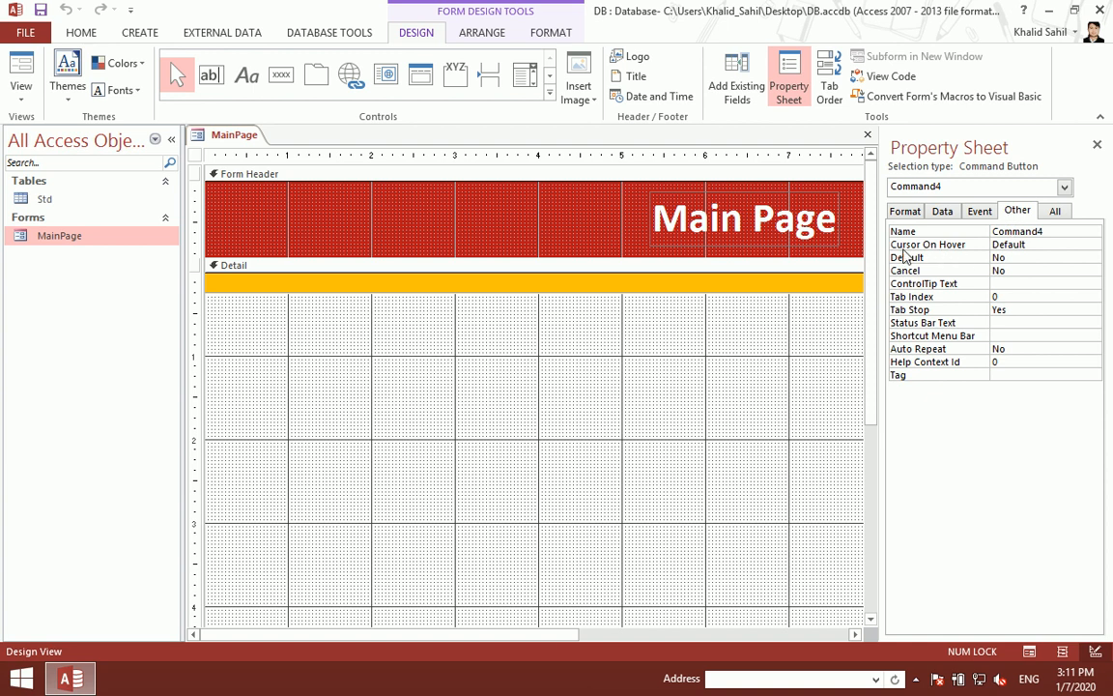
{"action": "double_click", "coordinate": [1030, 246]}
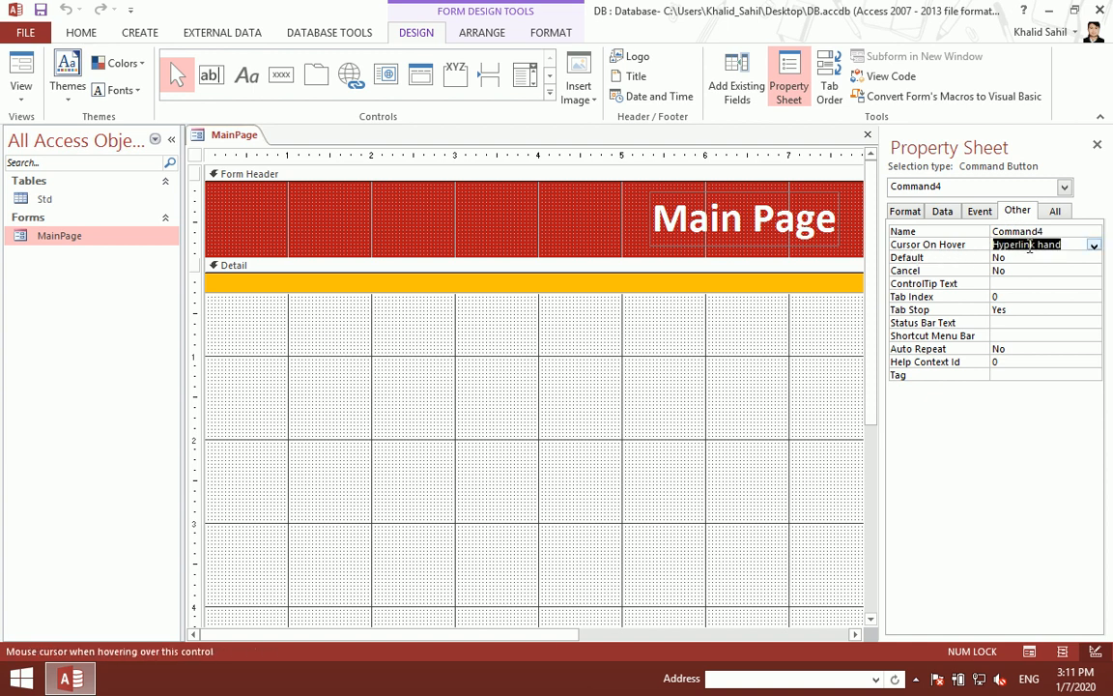
Step: Save and close MainPage, reopen it to test the button, then close it
{"action": "left_click", "coordinate": [1097, 145]}
{"action": "left_click", "coordinate": [1101, 135]}
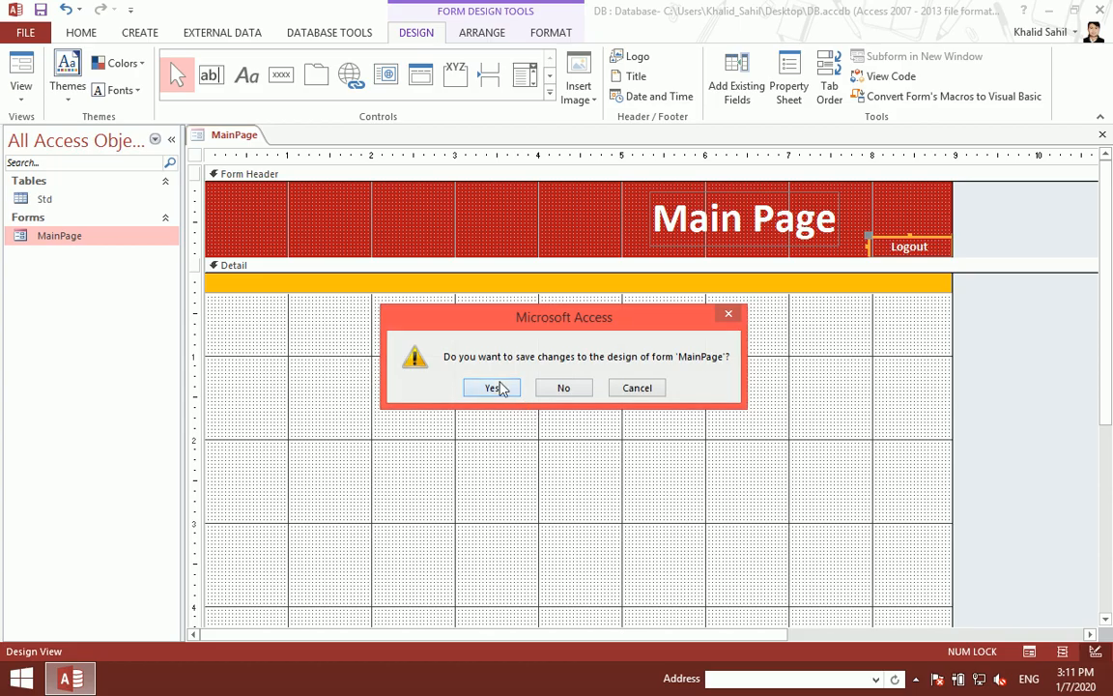
{"action": "left_click", "coordinate": [496, 387]}
{"action": "double_click", "coordinate": [142, 241]}
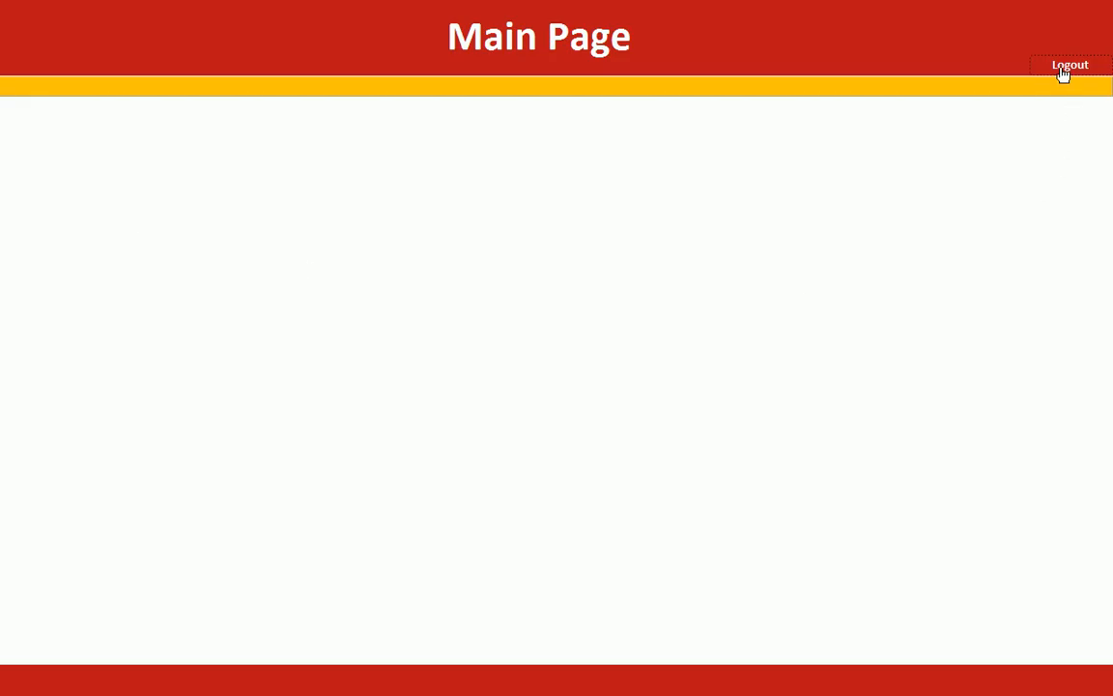
{"action": "right_click", "coordinate": [601, 217]}
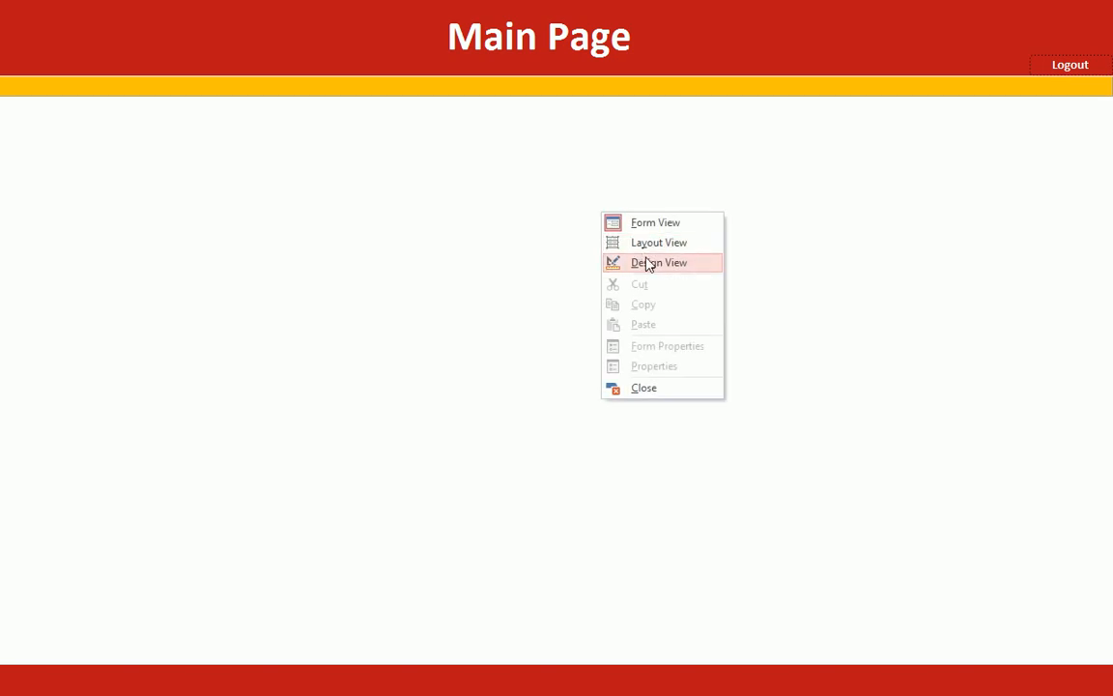
{"action": "left_click", "coordinate": [646, 259]}
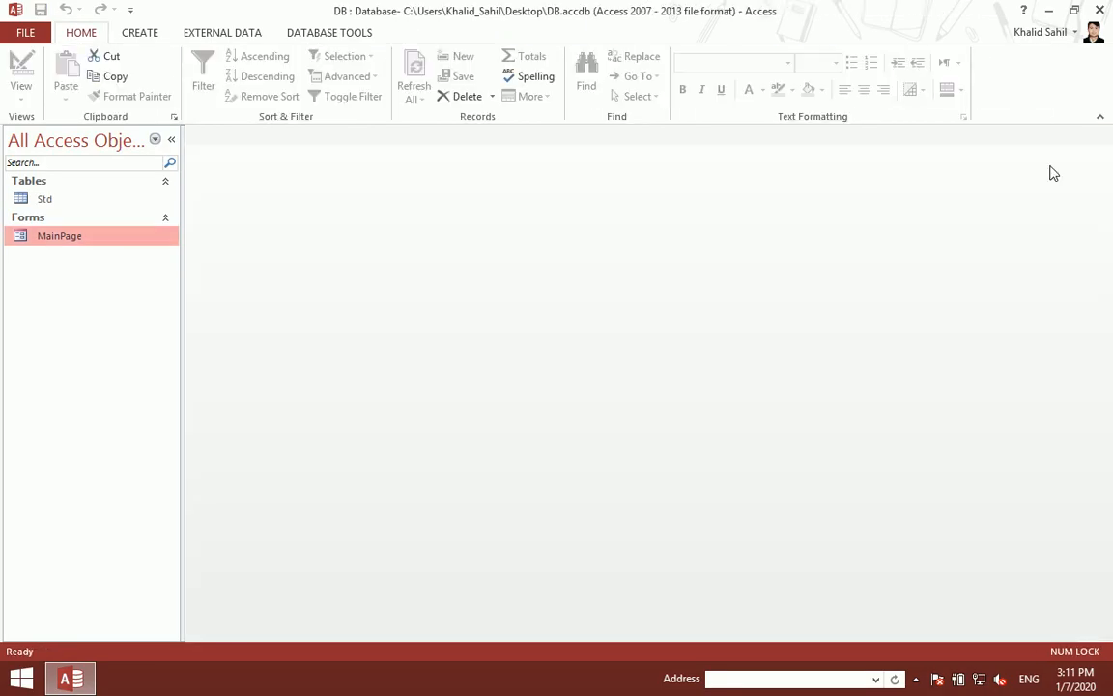
{"action": "left_click", "coordinate": [1101, 134]}
{"action": "left_click", "coordinate": [120, 31]}
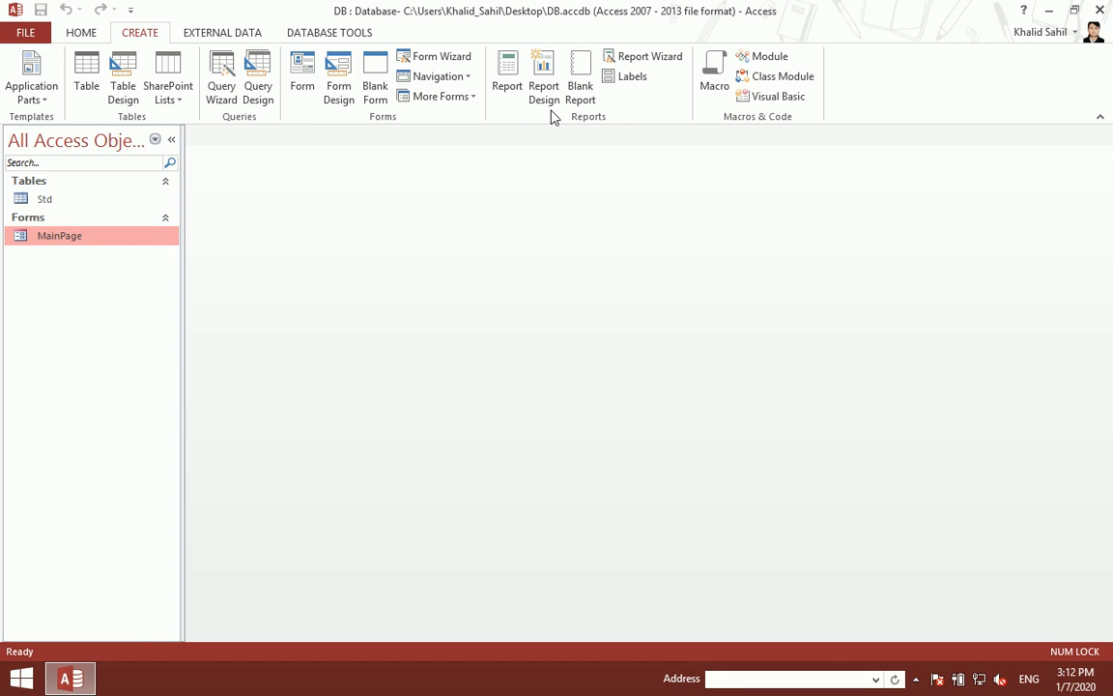
{"action": "left_click", "coordinate": [475, 98]}
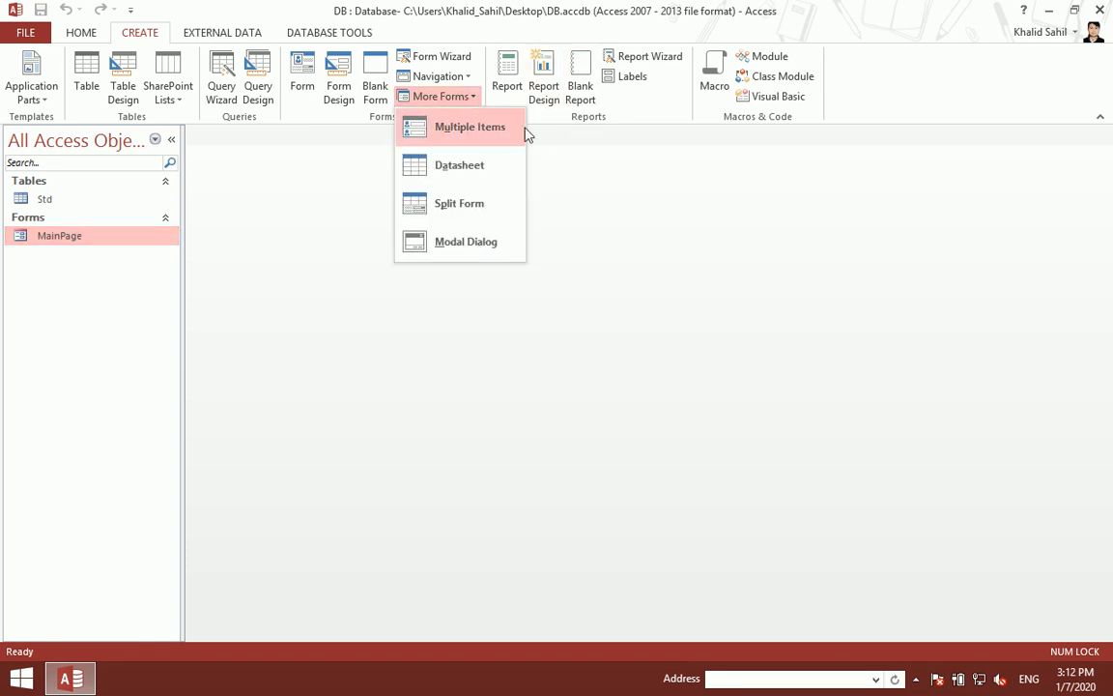
{"action": "left_click", "coordinate": [466, 242]}
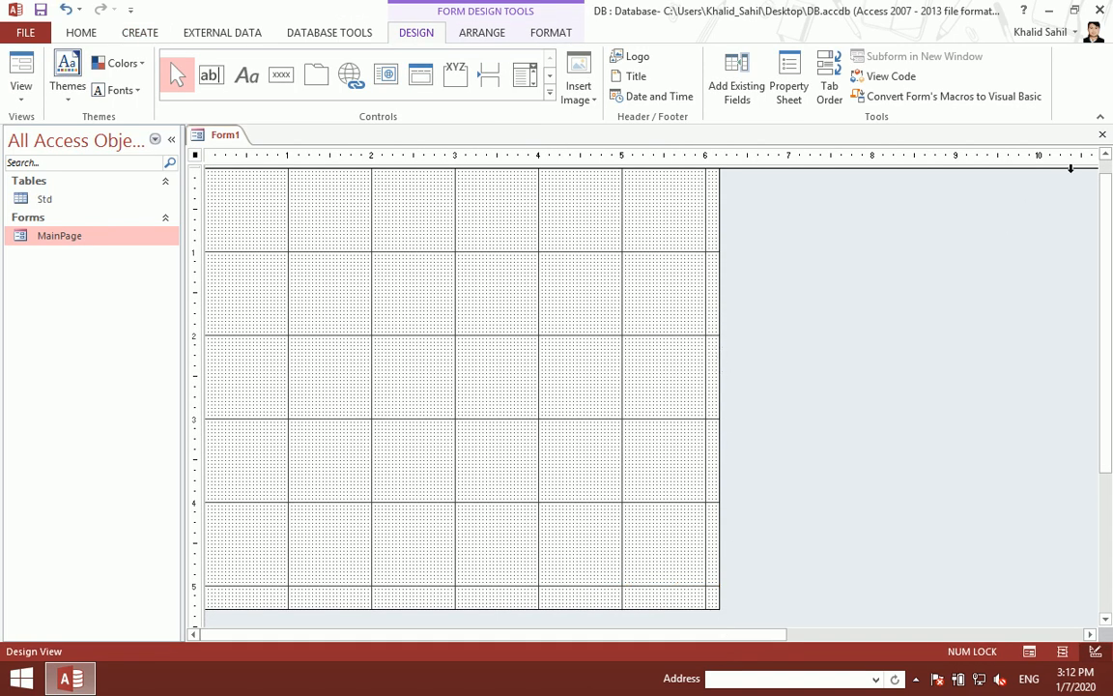
{"action": "left_click", "coordinate": [1102, 136]}
{"action": "left_click", "coordinate": [558, 388]}
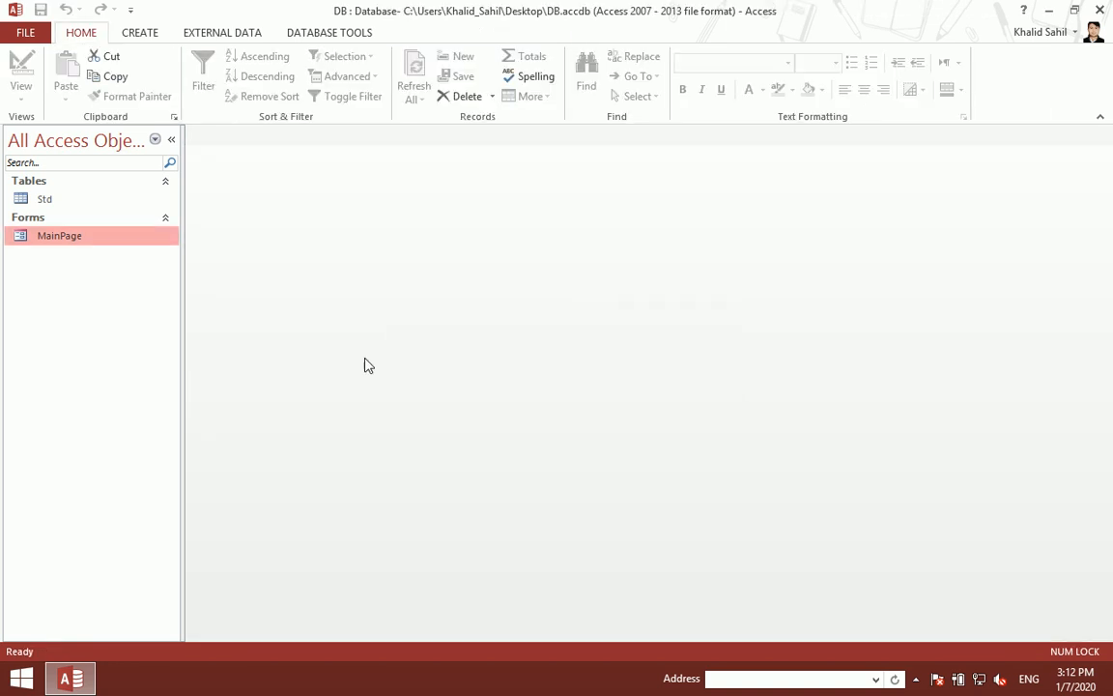
Step: Copy the MainPage form and paste it into the navigation pane as 'Login'
{"action": "right_click", "coordinate": [69, 242]}
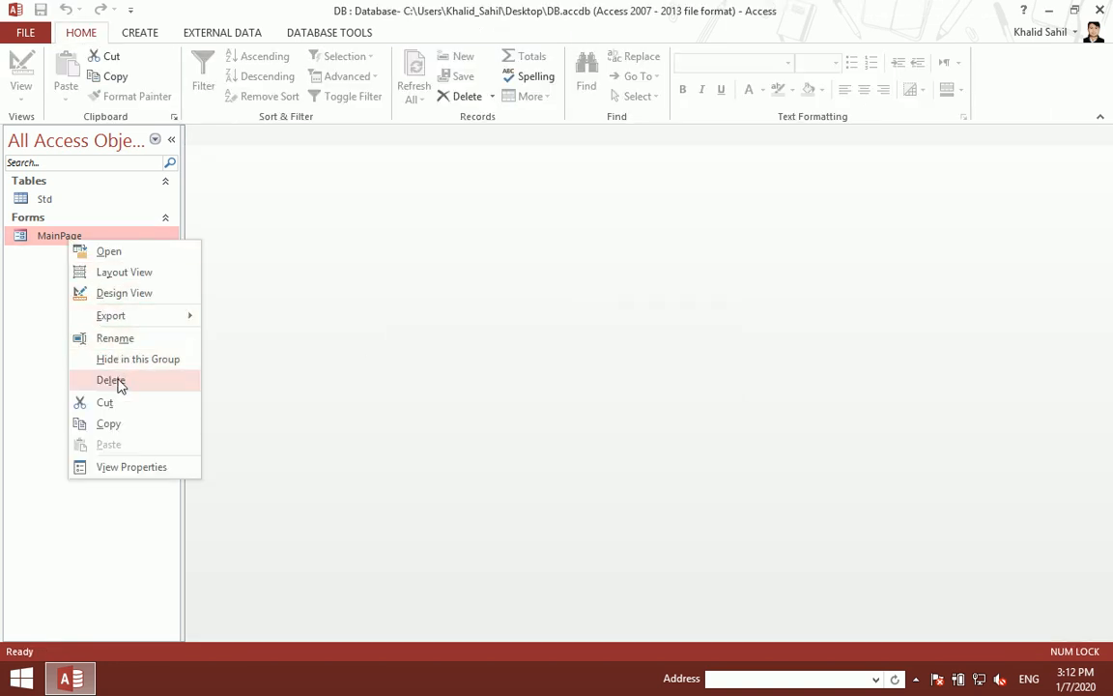
{"action": "left_click", "coordinate": [108, 423]}
{"action": "right_click", "coordinate": [70, 338]}
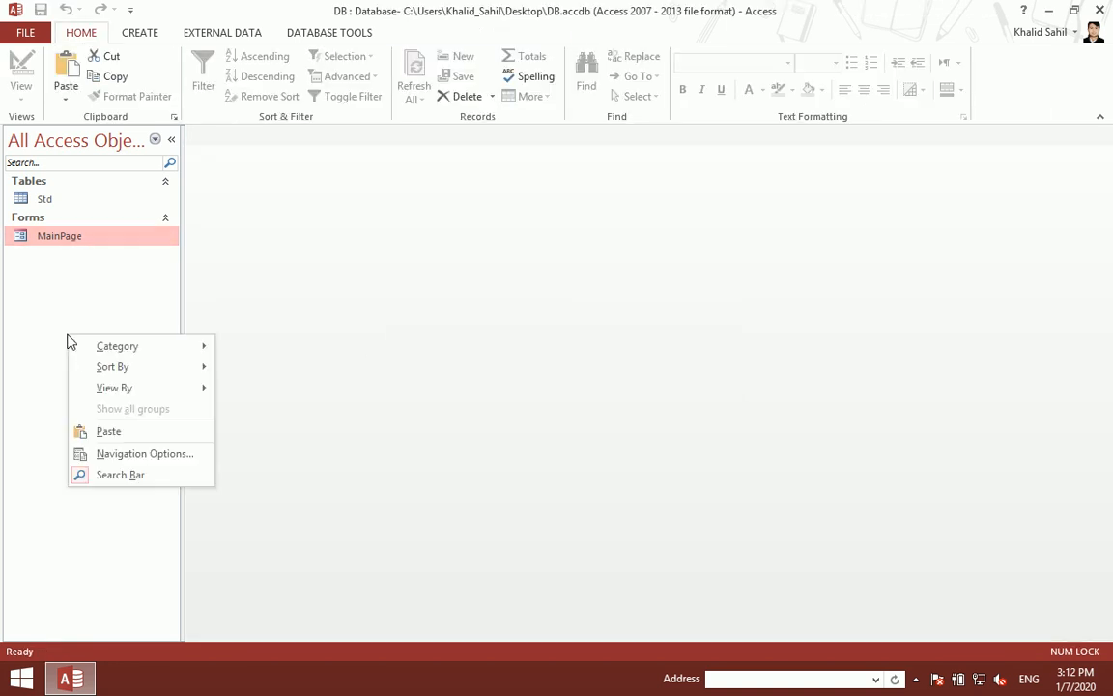
{"action": "left_click", "coordinate": [110, 431]}
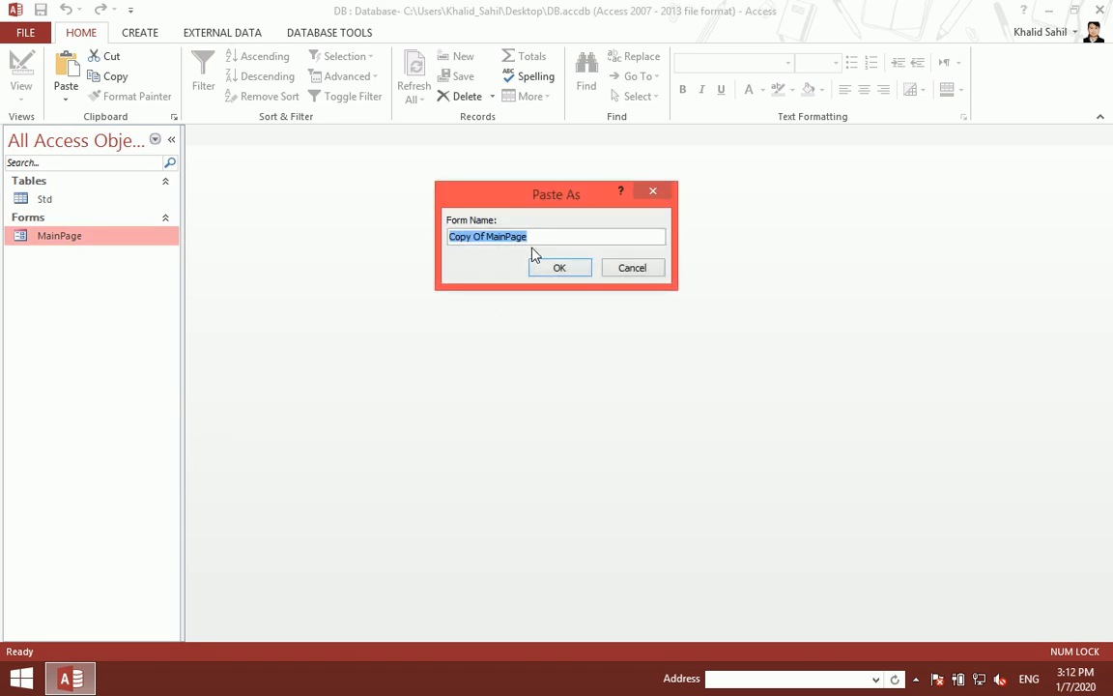
{"action": "type", "text": "Login"}
{"action": "key", "text": "Return"}
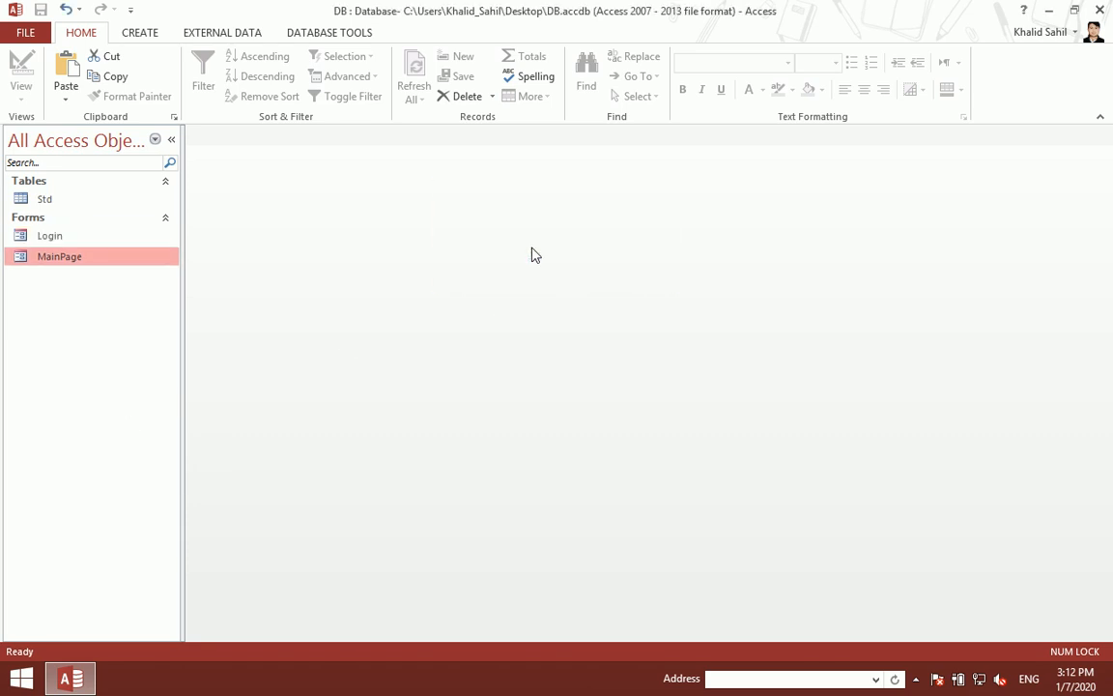
Step: Open Login in Design View and delete the Main Page title, Logout button and orange bar
{"action": "double_click", "coordinate": [103, 251]}
{"action": "right_click", "coordinate": [370, 233]}
{"action": "left_click", "coordinate": [437, 277]}
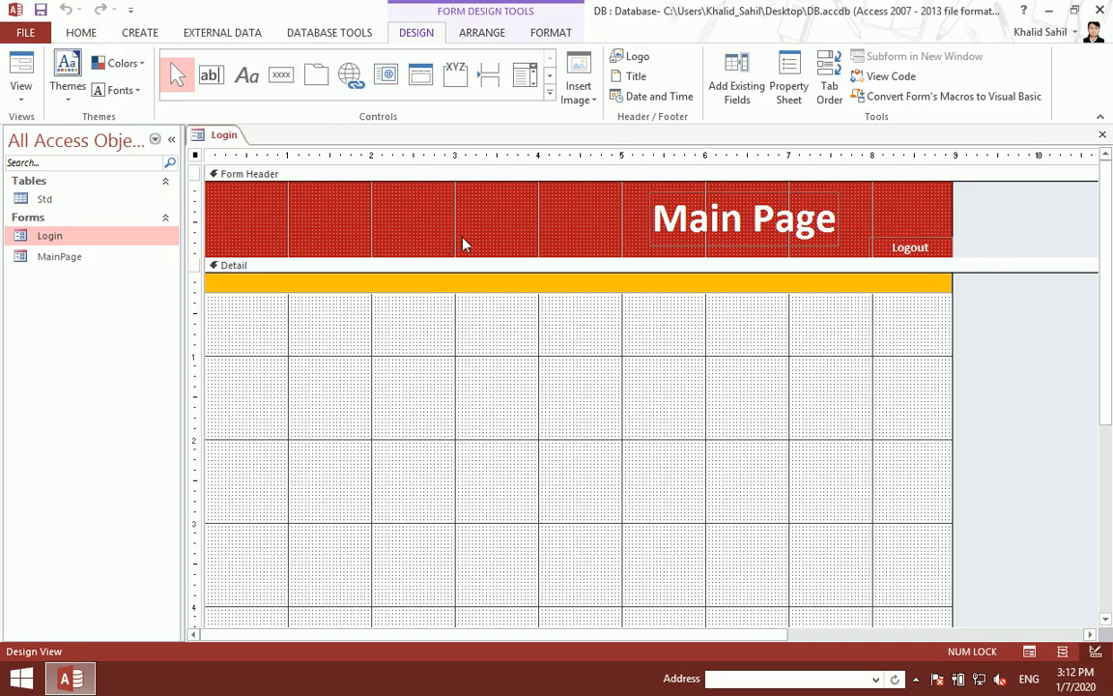
{"action": "left_click", "coordinate": [704, 200]}
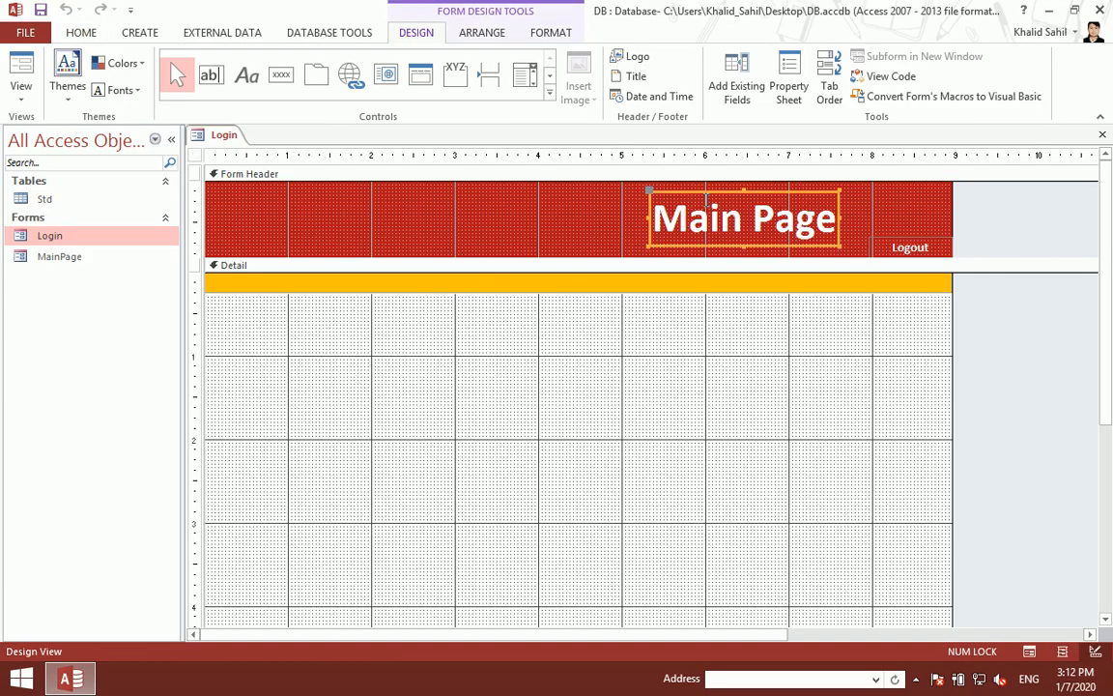
{"action": "key", "text": "Delete"}
{"action": "left_click", "coordinate": [880, 245]}
{"action": "key", "text": "Delete"}
{"action": "left_click", "coordinate": [781, 280]}
{"action": "key", "text": "Delete"}
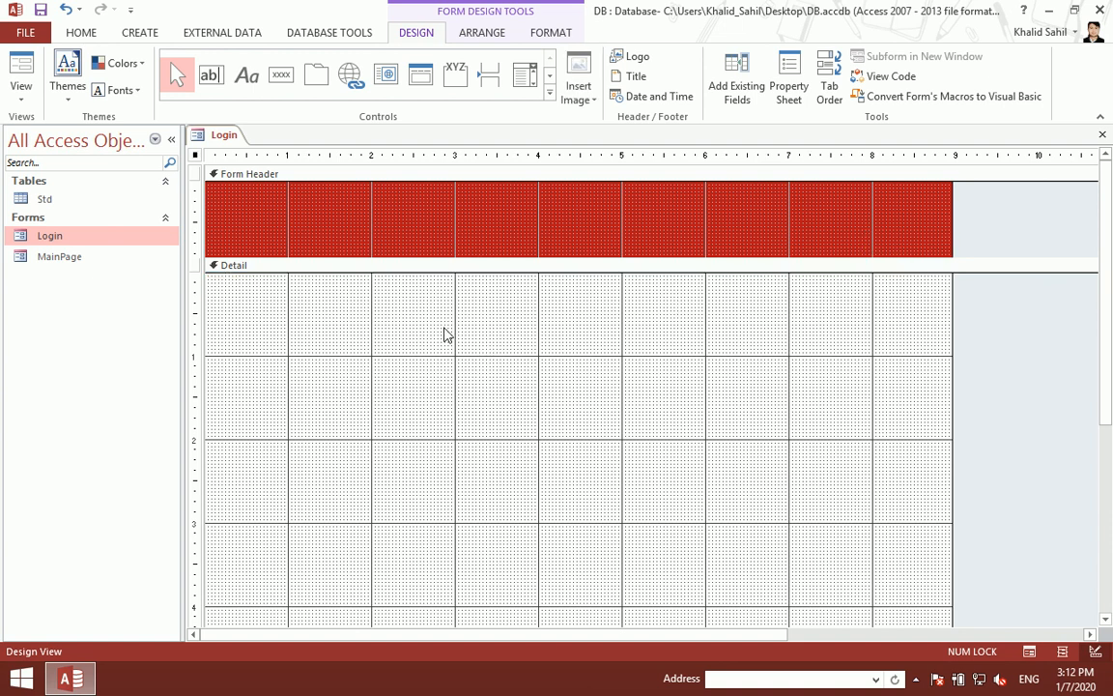
Step: Remove the Form Header/Footer, close Login, and reopen it in Design View
{"action": "right_click", "coordinate": [391, 303]}
{"action": "left_click", "coordinate": [442, 477]}
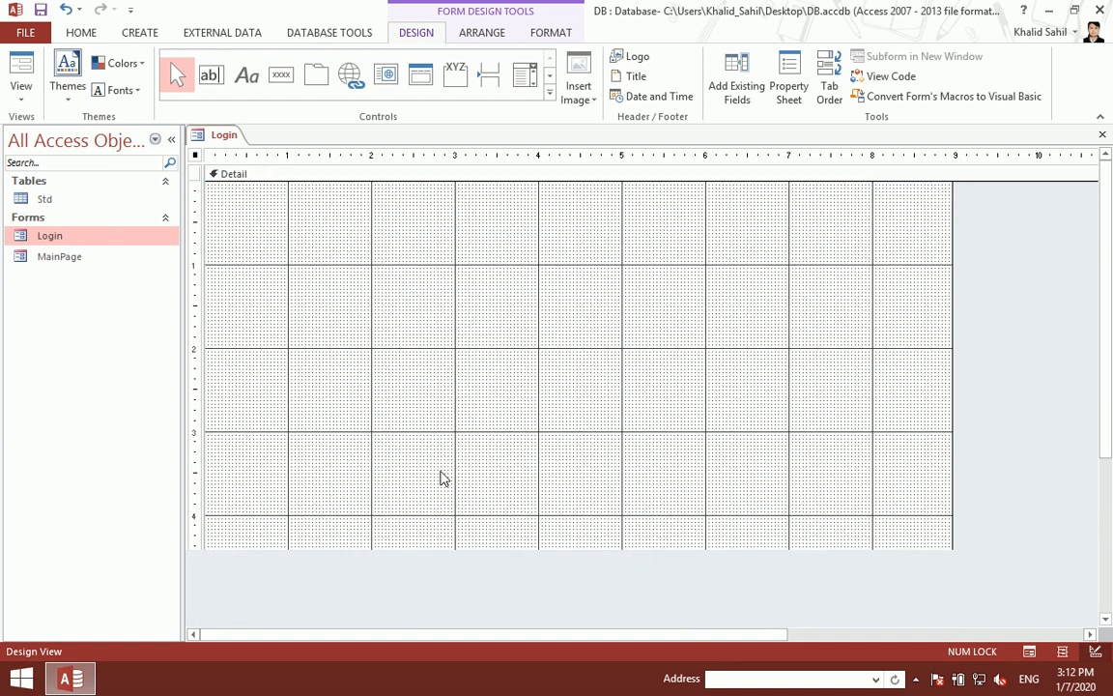
{"action": "scroll", "coordinate": [400, 360], "scroll_direction": "down", "scroll_amount": 3}
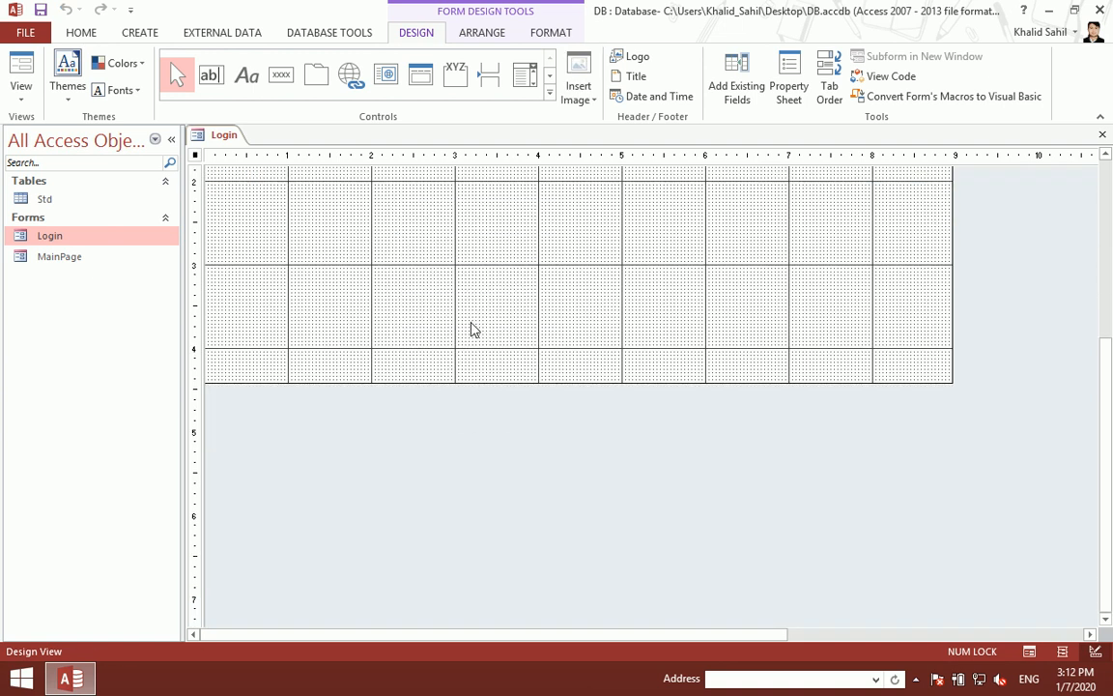
{"action": "key", "text": "ctrl+w"}
{"action": "double_click", "coordinate": [50, 234]}
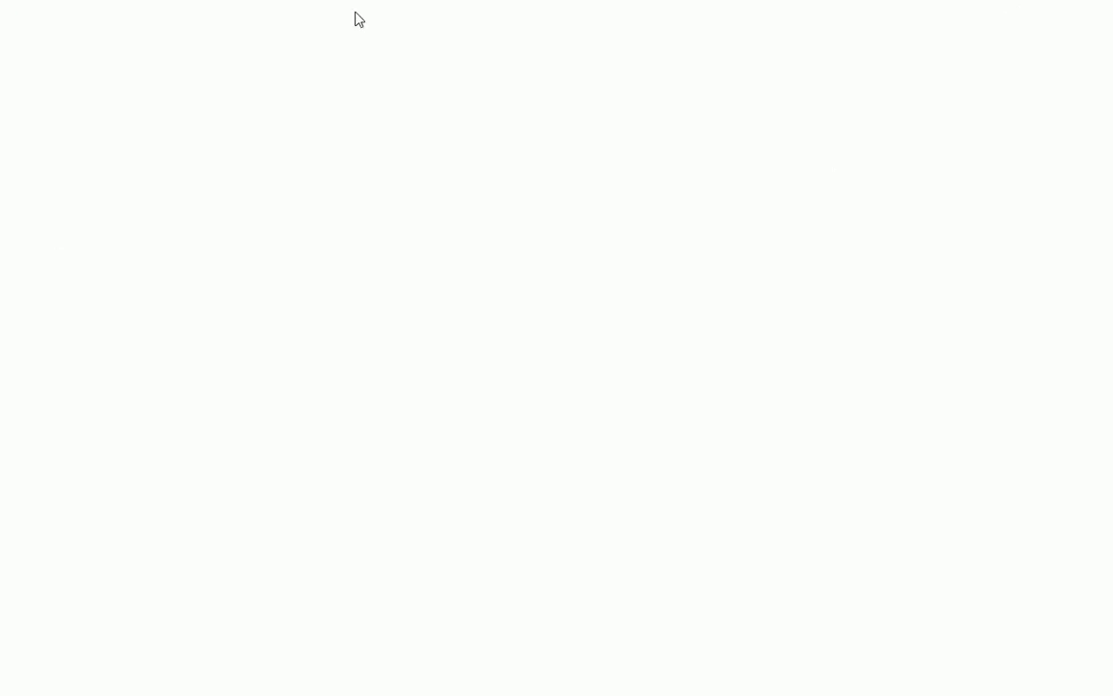
{"action": "right_click", "coordinate": [372, 120]}
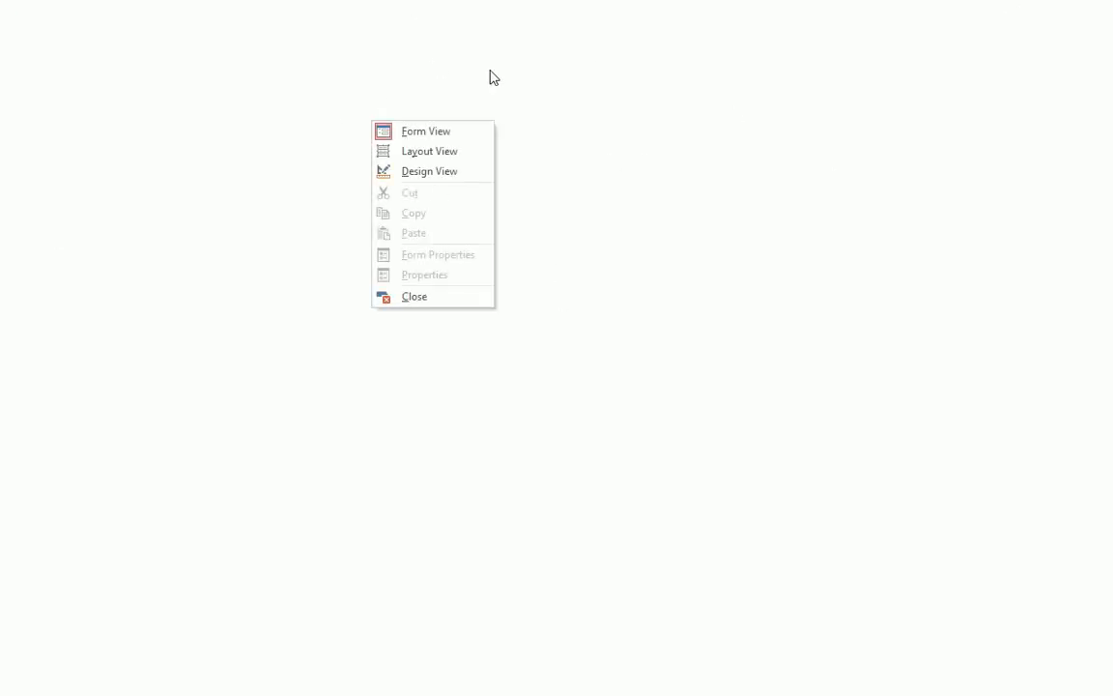
{"action": "left_click", "coordinate": [406, 173]}
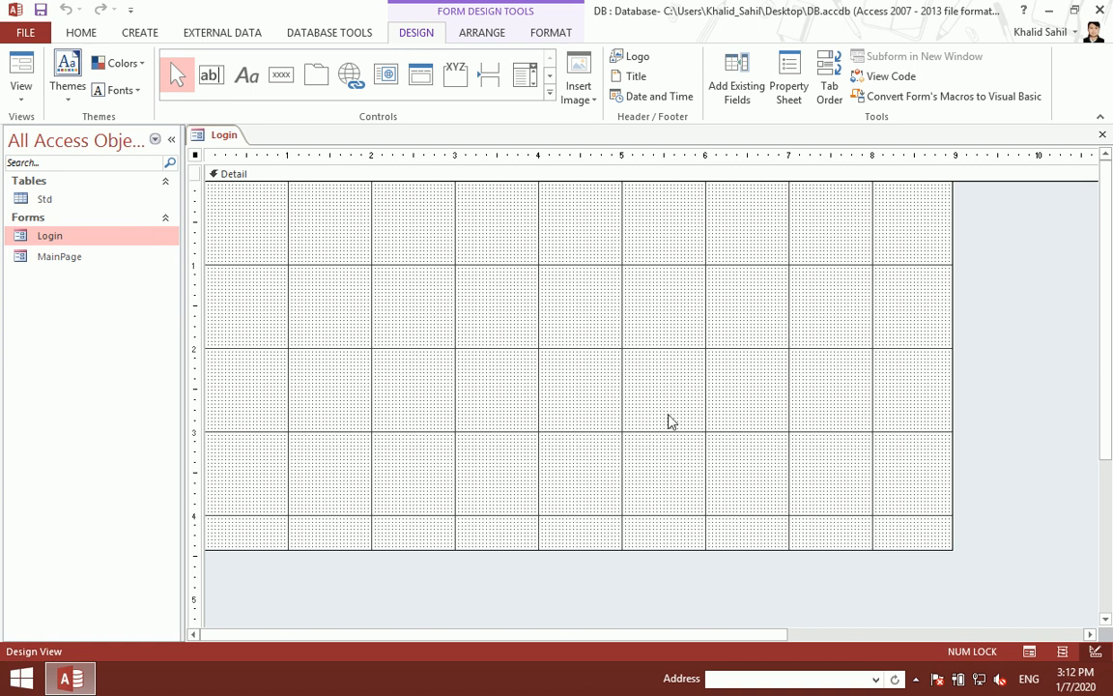
Step: Look through the controls palette and Help, then close Login and delete it
{"action": "left_click", "coordinate": [549, 96]}
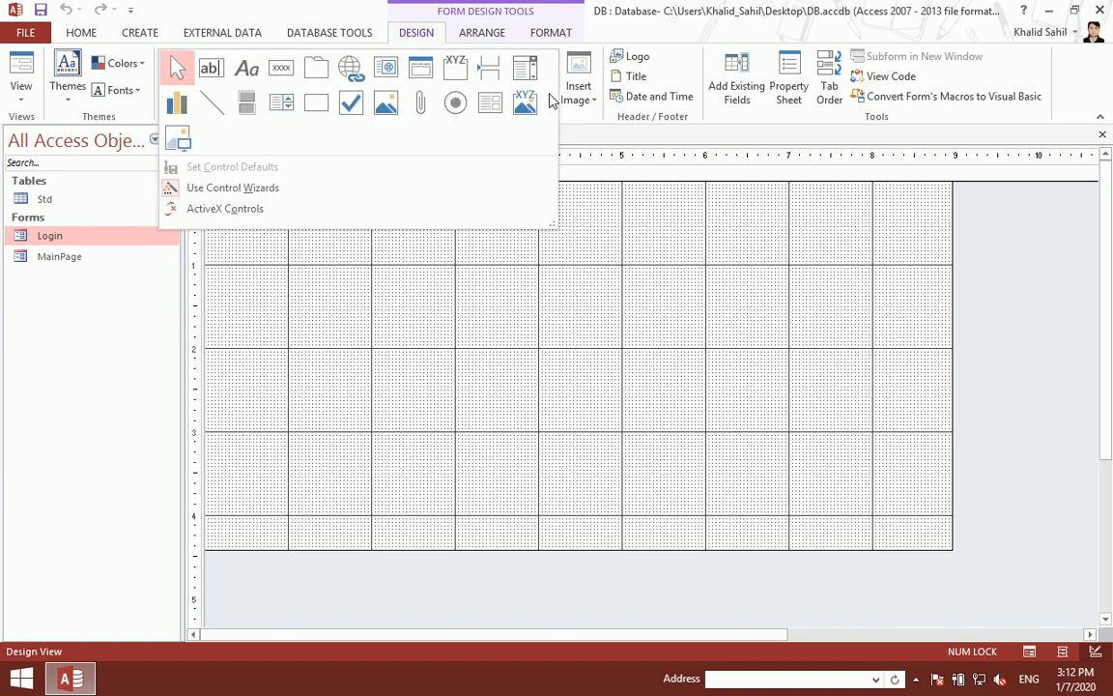
{"action": "left_click", "coordinate": [411, 331]}
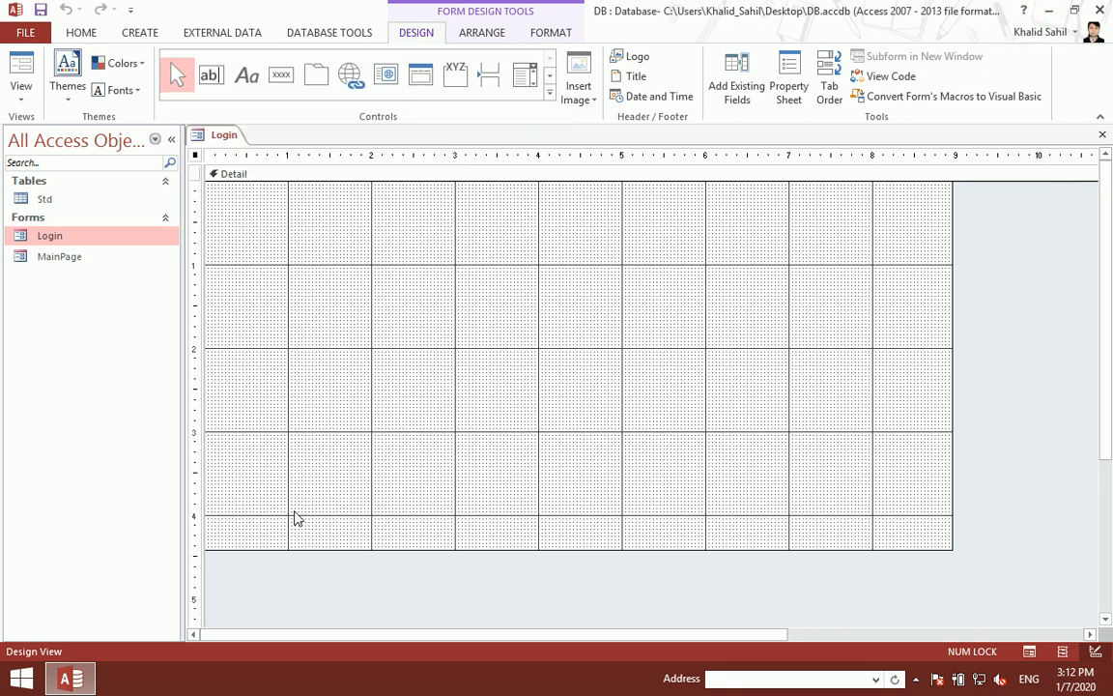
{"action": "left_click", "coordinate": [74, 678]}
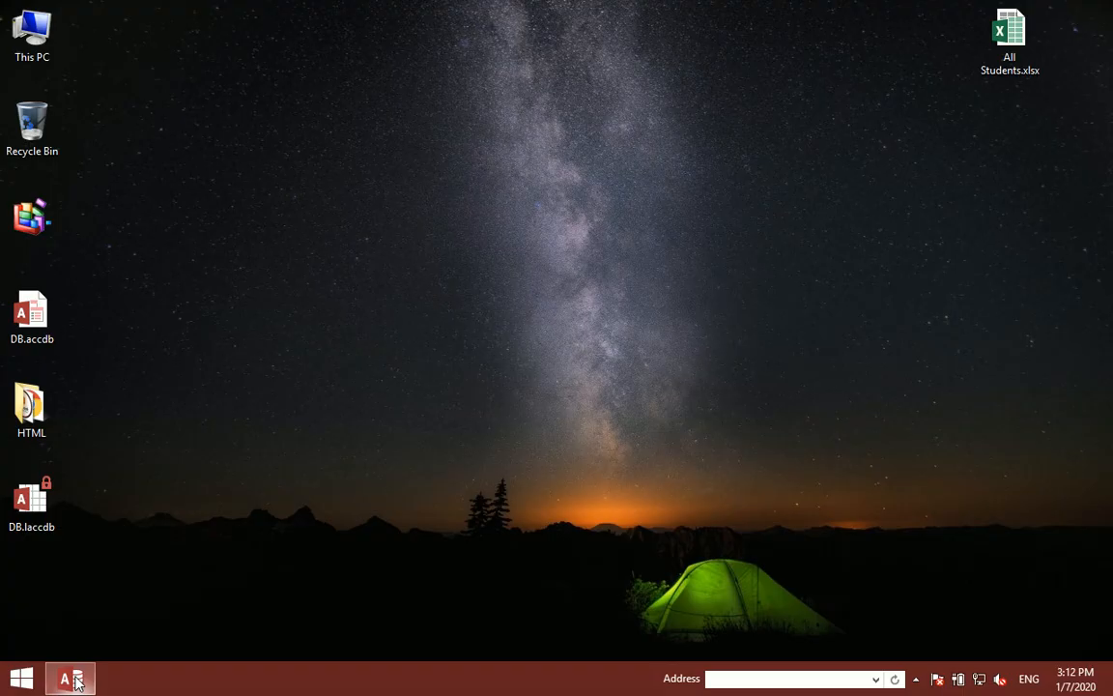
{"action": "left_click", "coordinate": [76, 678]}
{"action": "key", "text": "F1"}
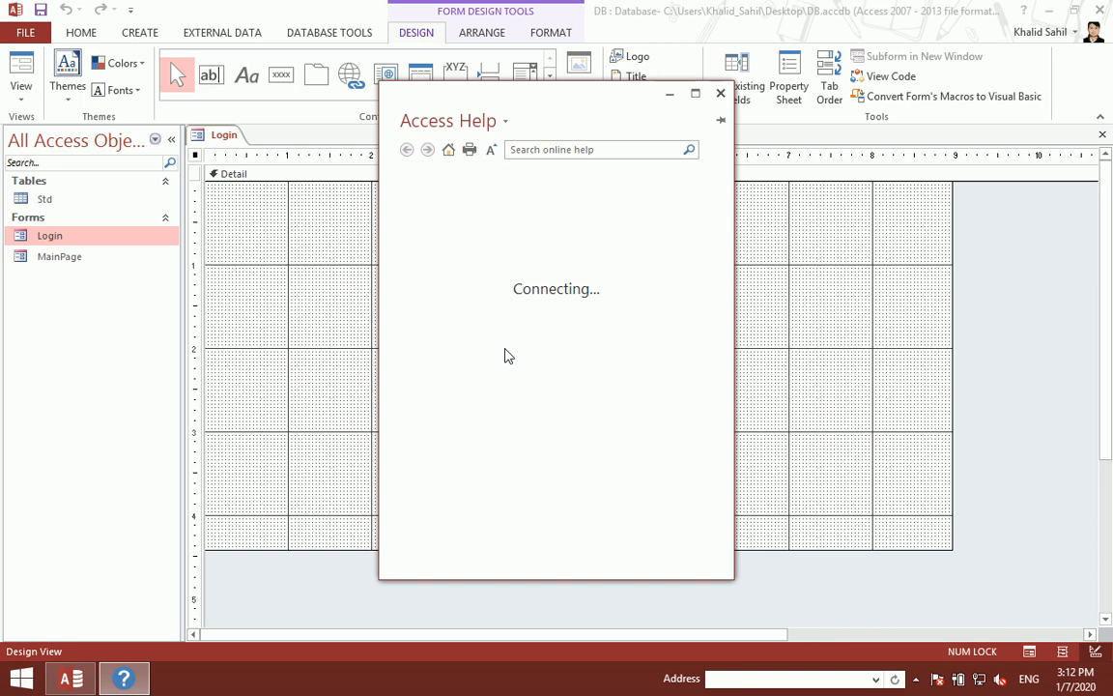
{"action": "left_click", "coordinate": [721, 92]}
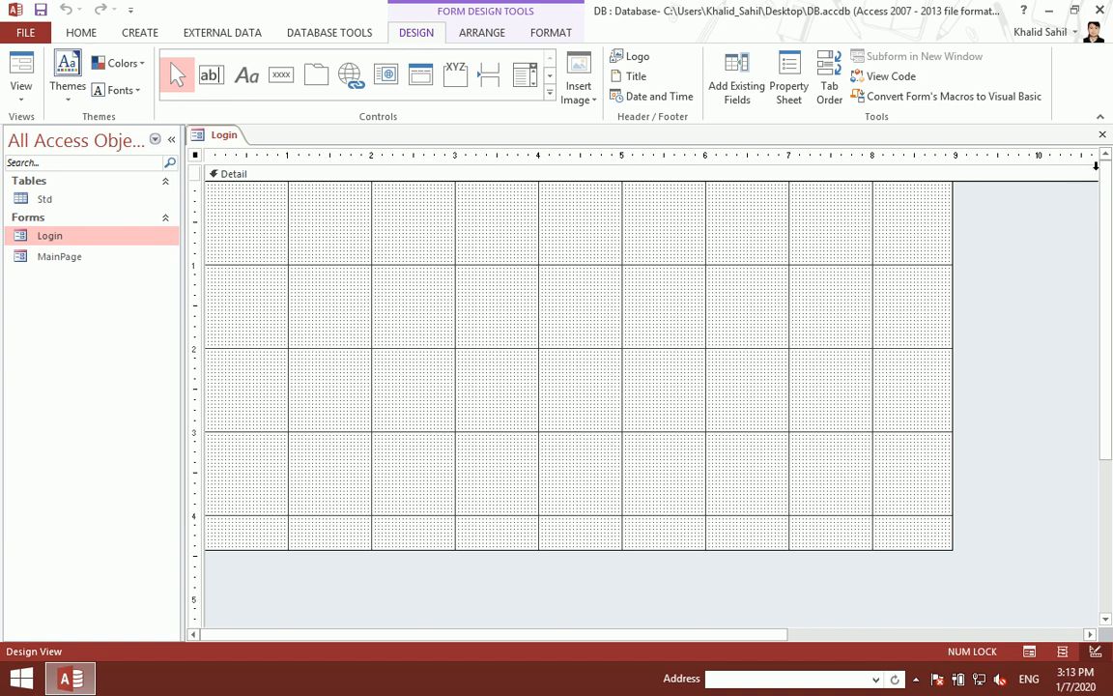
{"action": "left_click", "coordinate": [1102, 134]}
{"action": "key", "text": "Delete"}
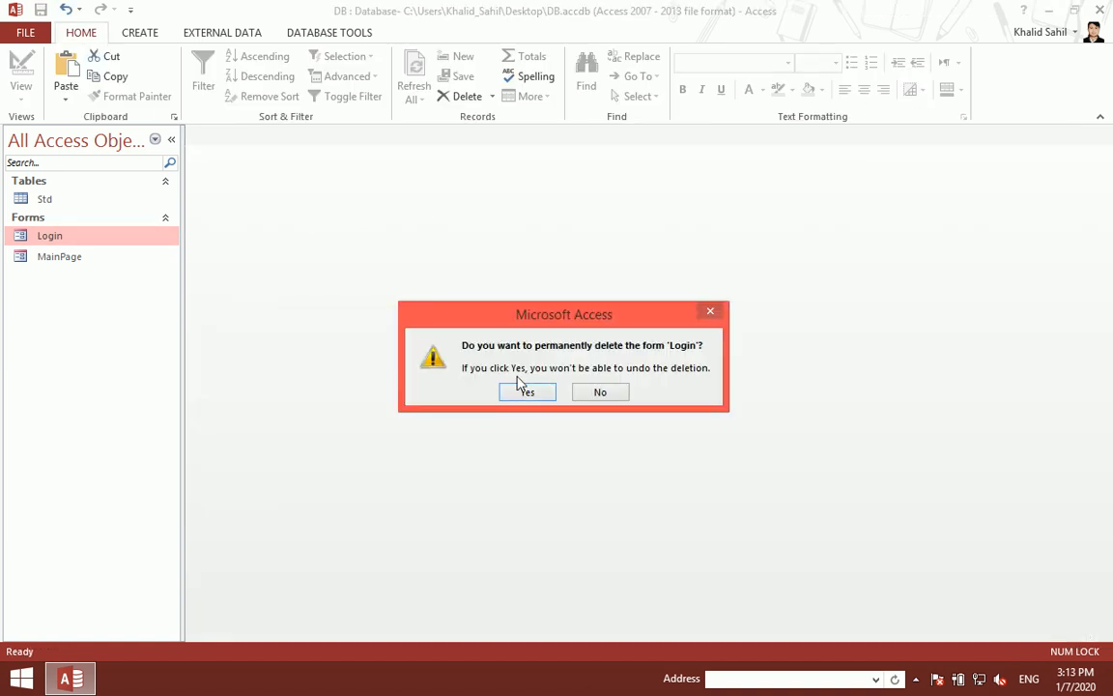
Step: Confirm deleting the old Login form, then paste a fresh copy of MainPage named Login
{"action": "left_click", "coordinate": [524, 388]}
{"action": "right_click", "coordinate": [72, 237]}
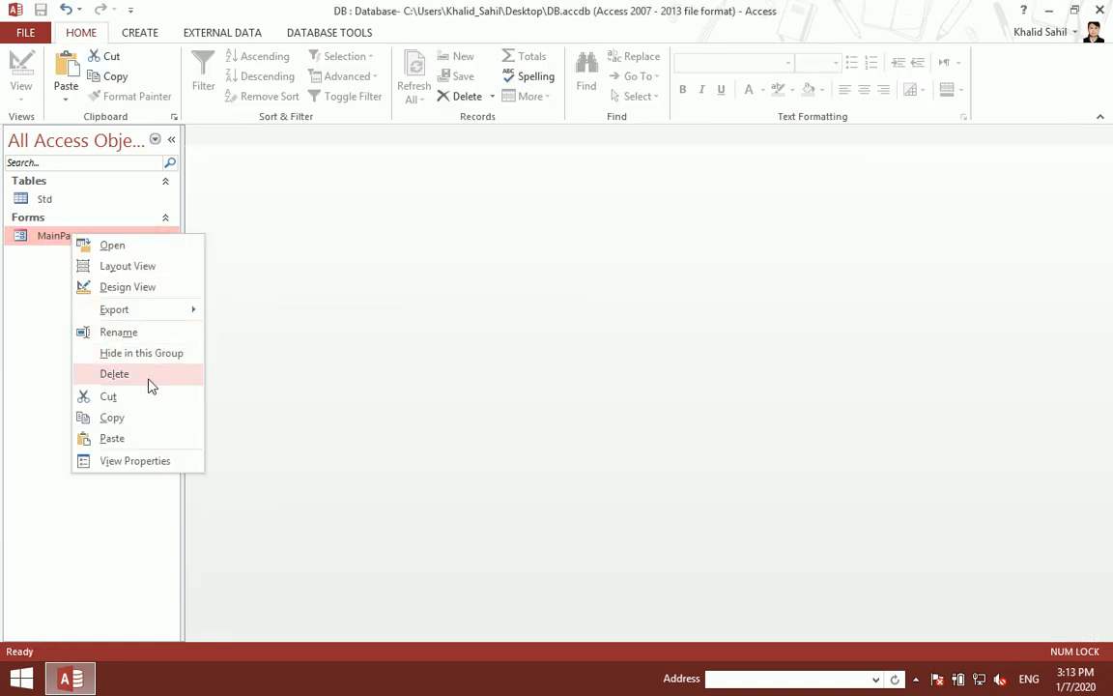
{"action": "left_click", "coordinate": [139, 417]}
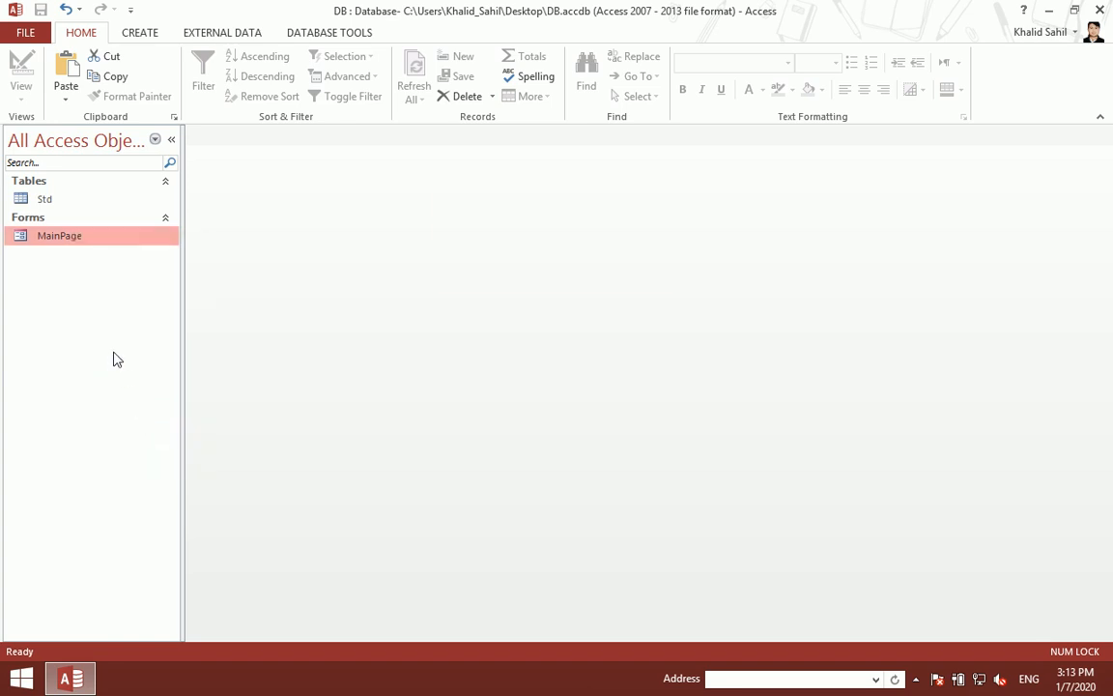
{"action": "key", "text": "ctrl+v"}
{"action": "key", "text": "BackSpace"}
{"action": "type", "text": "Log"}
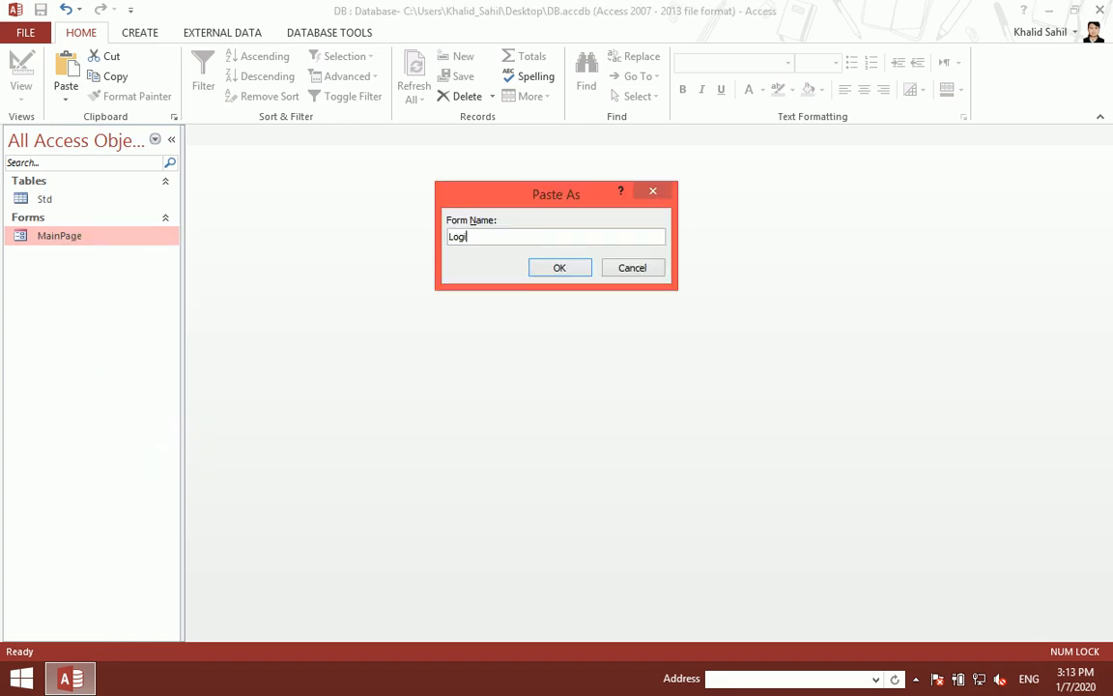
{"action": "type", "text": "in"}
{"action": "key", "text": "Return"}
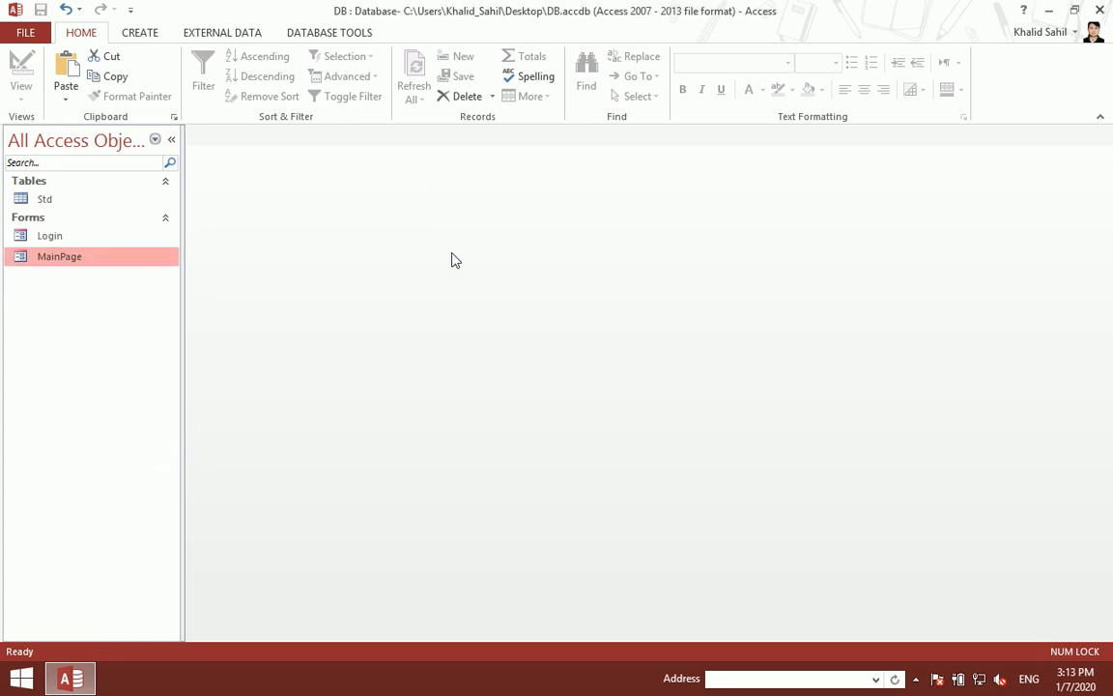
Step: Open Login in Design View and change the header title from 'Main Page' to 'Login'
{"action": "double_click", "coordinate": [23, 236]}
{"action": "right_click", "coordinate": [441, 316]}
{"action": "left_click", "coordinate": [541, 361]}
{"action": "left_click", "coordinate": [785, 220]}
{"action": "left_click", "coordinate": [787, 220]}
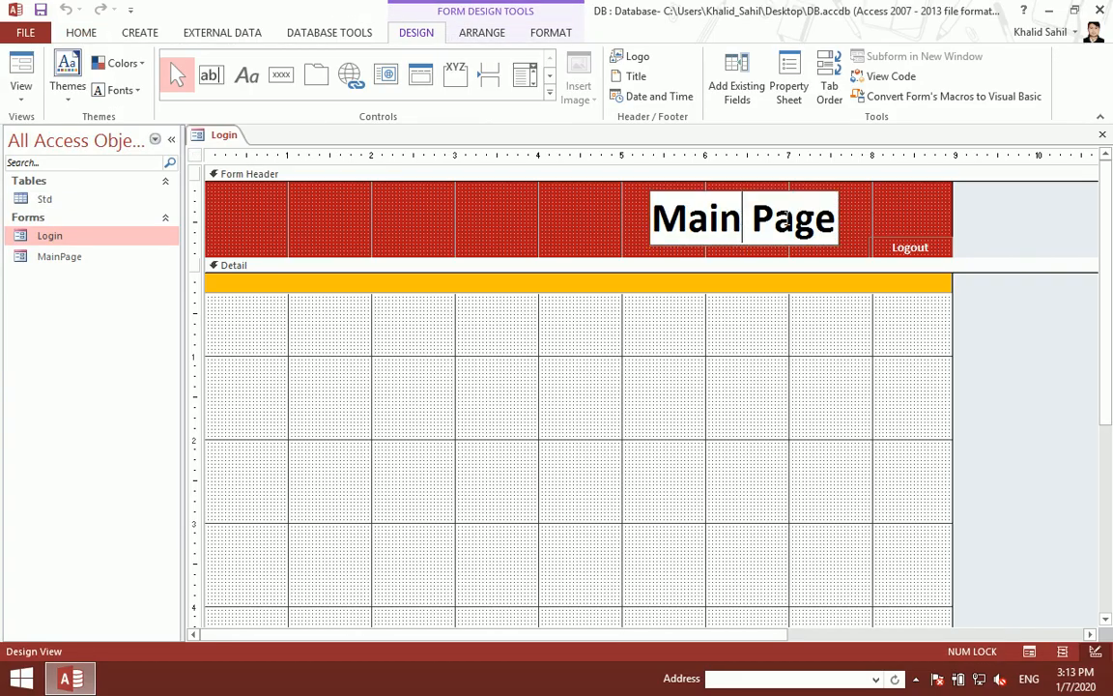
{"action": "key", "text": "BackSpace"}
{"action": "key", "text": "BackSpace"}
{"action": "key", "text": "BackSpace"}
{"action": "key", "text": "BackSpace"}
{"action": "key", "text": "BackSpace"}
{"action": "key", "text": "Delete"}
{"action": "key", "text": "Delete"}
{"action": "key", "text": "Delete"}
{"action": "key", "text": "Delete"}
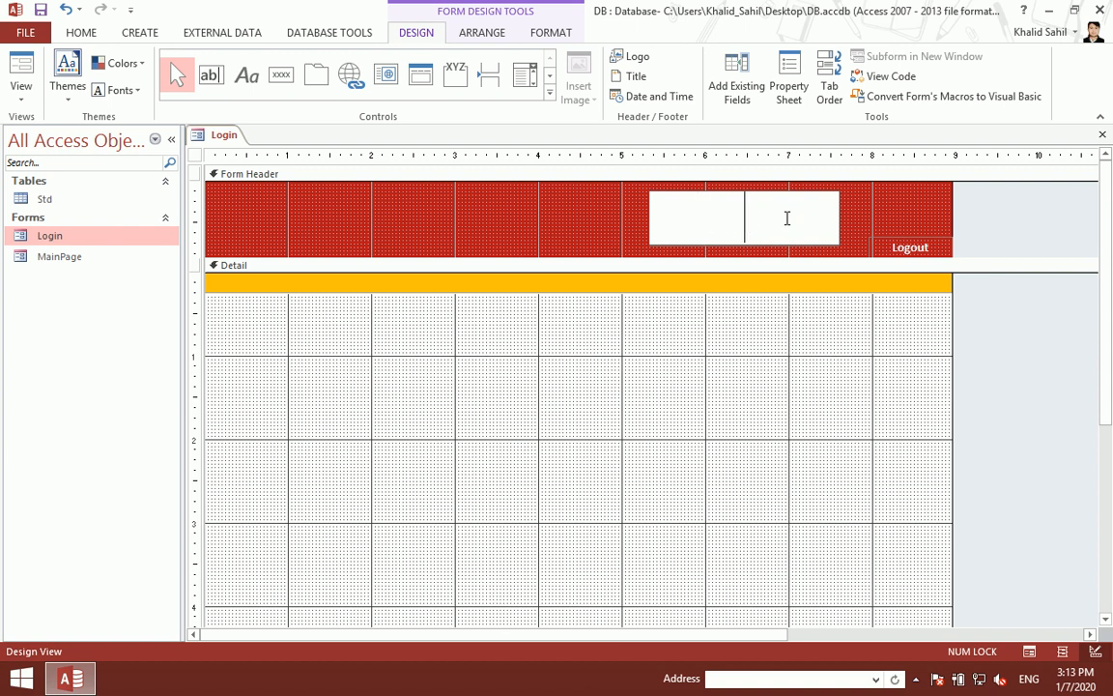
{"action": "type", "text": "Login"}
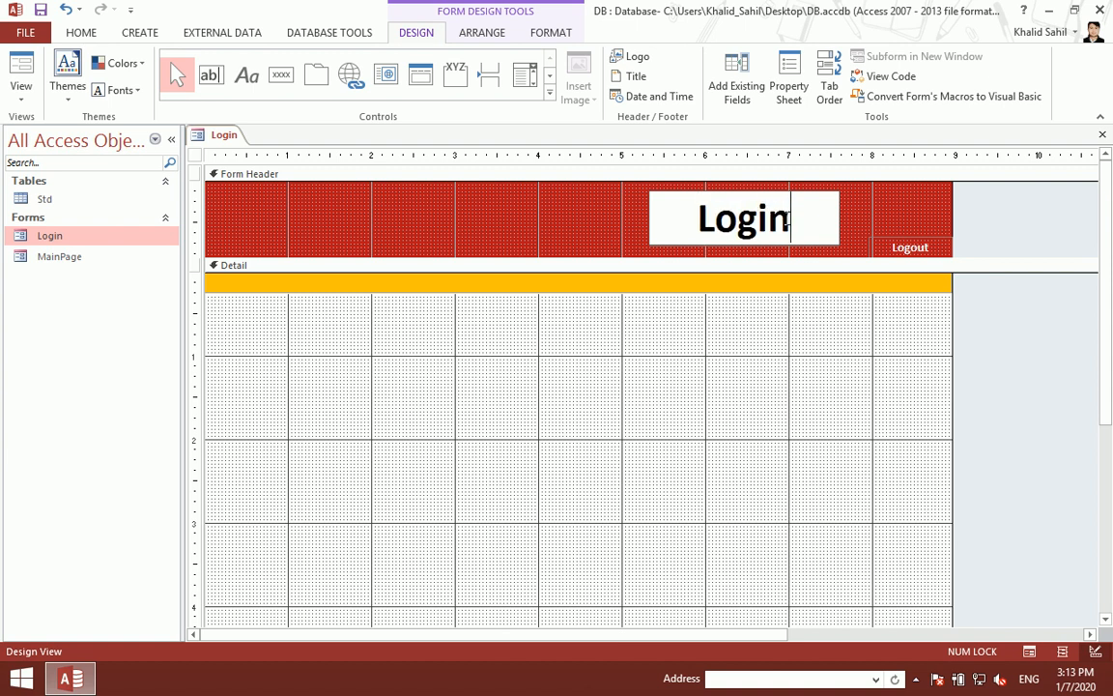
{"action": "left_click", "coordinate": [696, 419]}
Step: Delete the Logout label and preview the Login form before returning to Design View
{"action": "left_click", "coordinate": [872, 242]}
{"action": "key", "text": "Delete"}
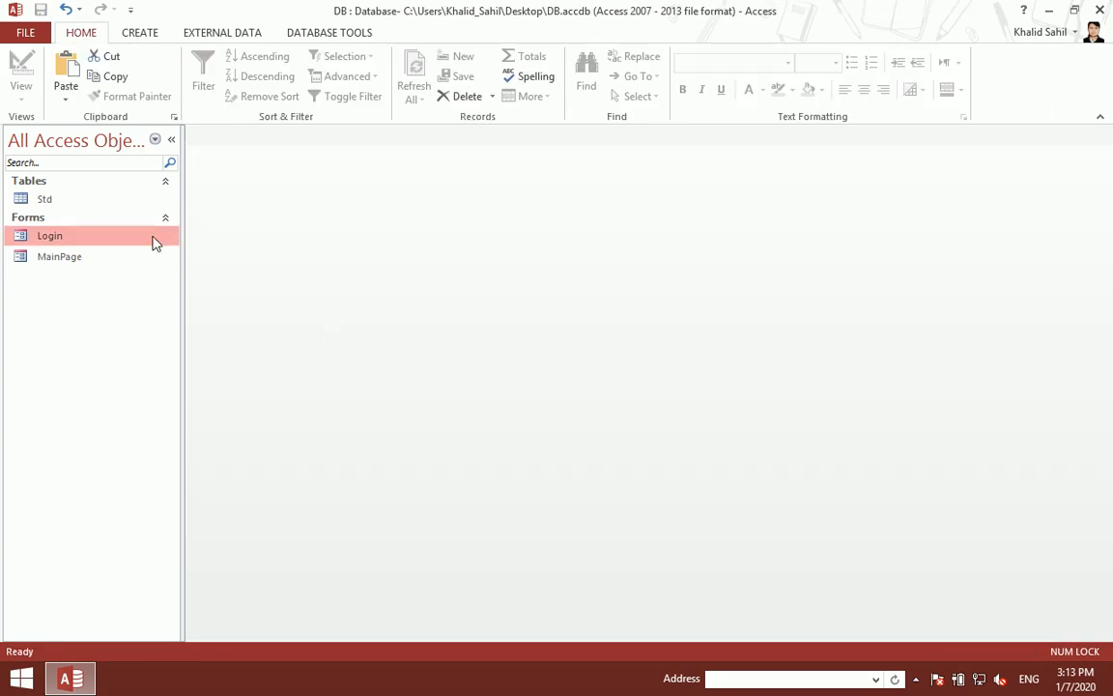
{"action": "double_click", "coordinate": [152, 240]}
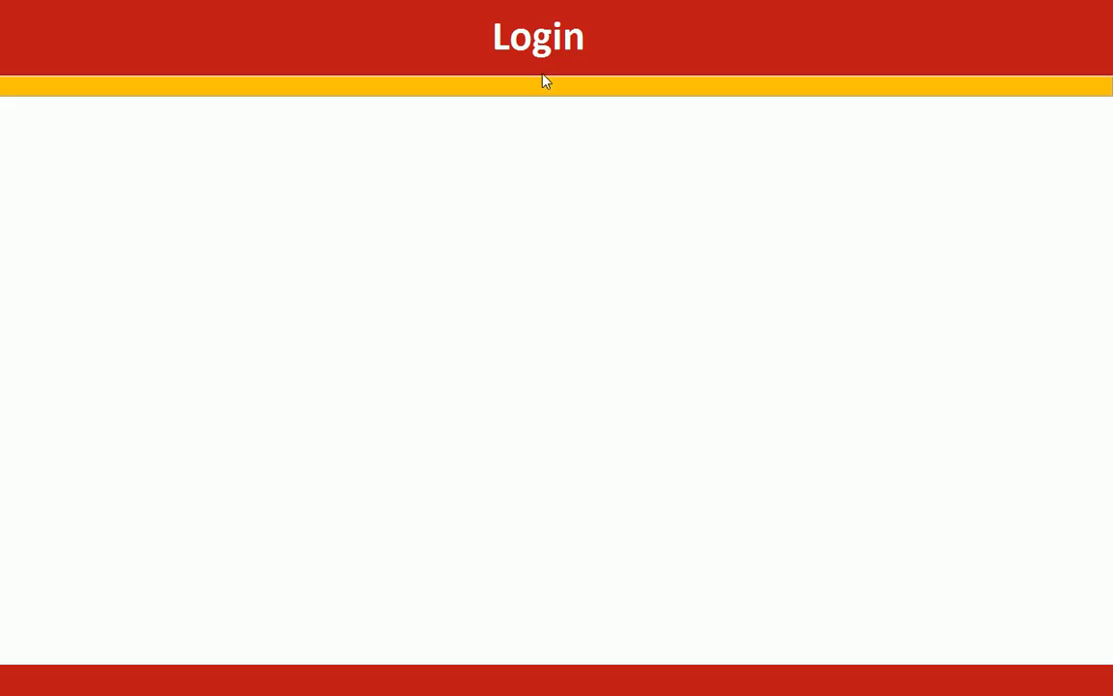
{"action": "right_click", "coordinate": [294, 175]}
{"action": "left_click", "coordinate": [342, 232]}
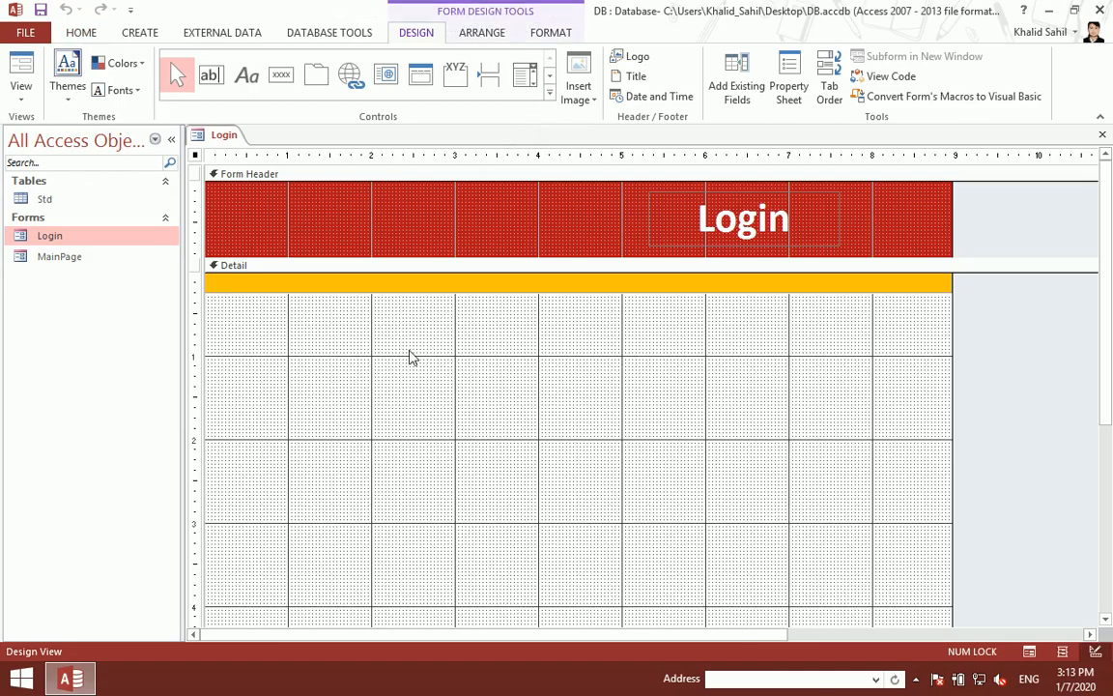
Step: Add an unbound text box with its label to the Detail section
{"action": "left_click", "coordinate": [549, 94]}
{"action": "scroll", "coordinate": [671, 430], "scroll_direction": "down", "scroll_amount": 2}
{"action": "left_click", "coordinate": [628, 400]}
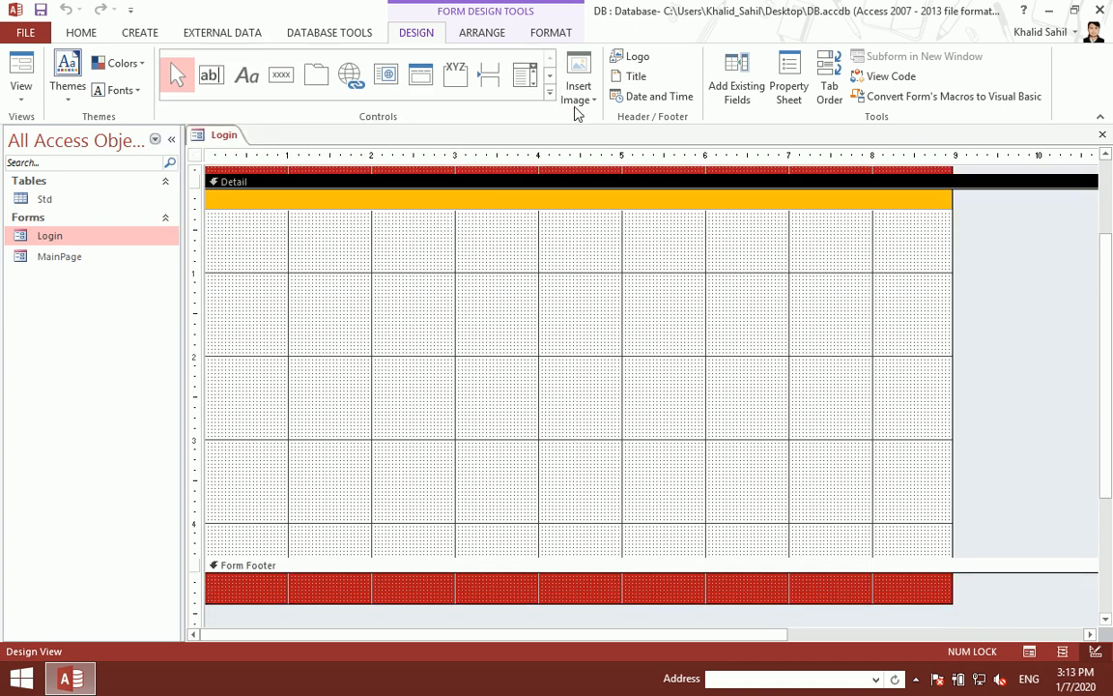
{"action": "left_click", "coordinate": [549, 93]}
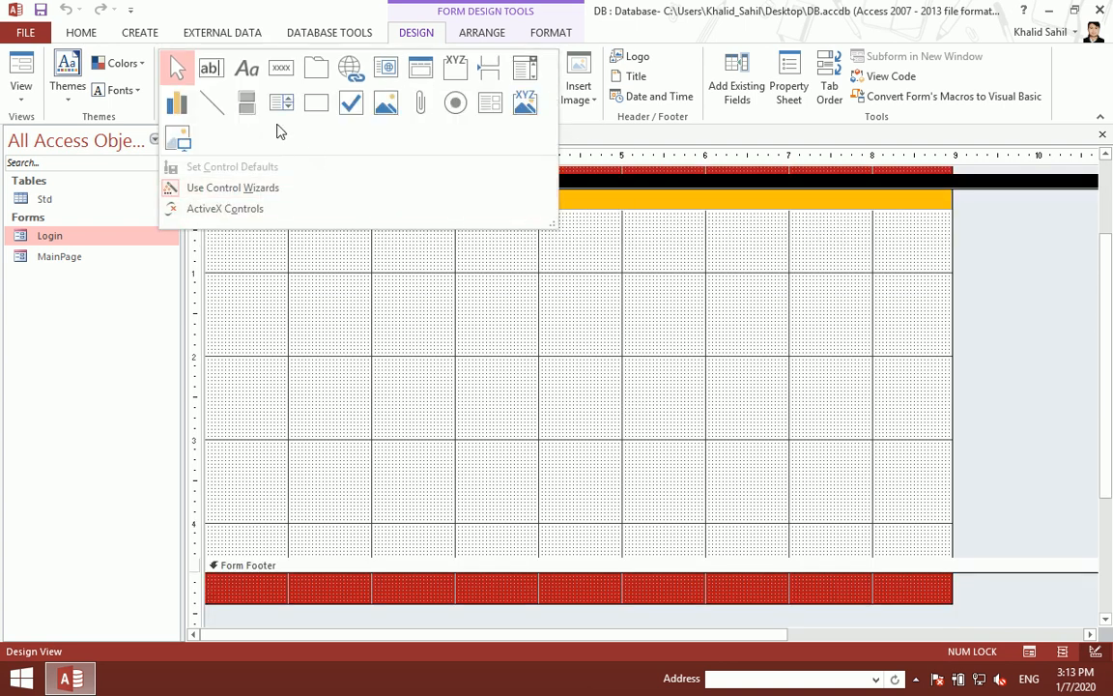
{"action": "left_click", "coordinate": [212, 75]}
{"action": "left_click", "coordinate": [657, 331]}
{"action": "left_click", "coordinate": [762, 456]}
{"action": "left_click_drag", "start_coordinate": [811, 418], "coordinate": [566, 335]}
{"action": "left_click_drag", "start_coordinate": [768, 411], "coordinate": [564, 329]}
Step: Make the text box and its label wider and taller, and stretch the box further right
{"action": "key", "text": "shift+Right"}
{"action": "key", "text": "shift+Right"}
{"action": "key", "text": "shift+Right"}
{"action": "key", "text": "shift+Right"}
{"action": "key", "text": "shift+Right"}
{"action": "key", "text": "shift+Right"}
{"action": "key", "text": "shift+Right"}
{"action": "key", "text": "shift+Right"}
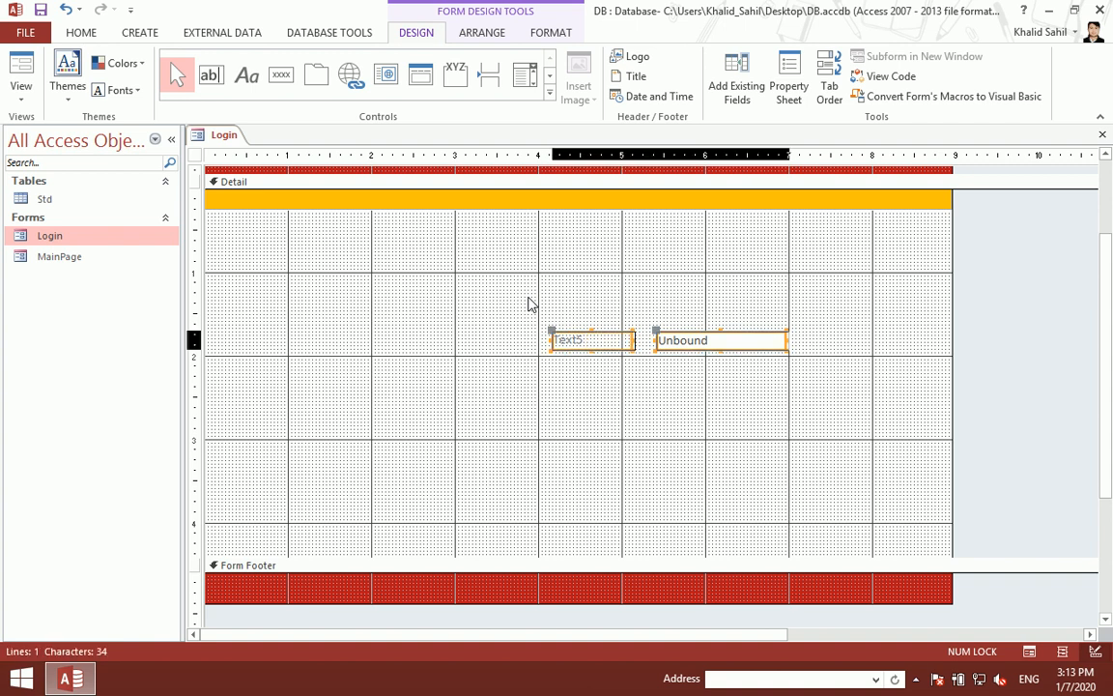
{"action": "left_click", "coordinate": [669, 418]}
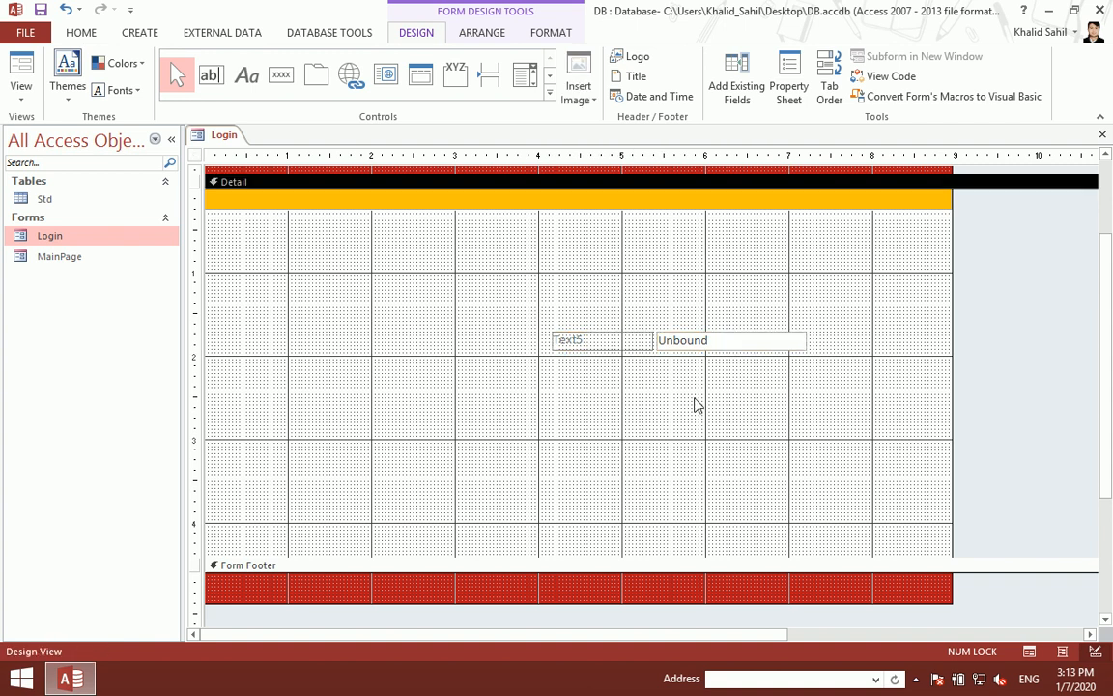
{"action": "left_click_drag", "start_coordinate": [728, 386], "coordinate": [599, 345]}
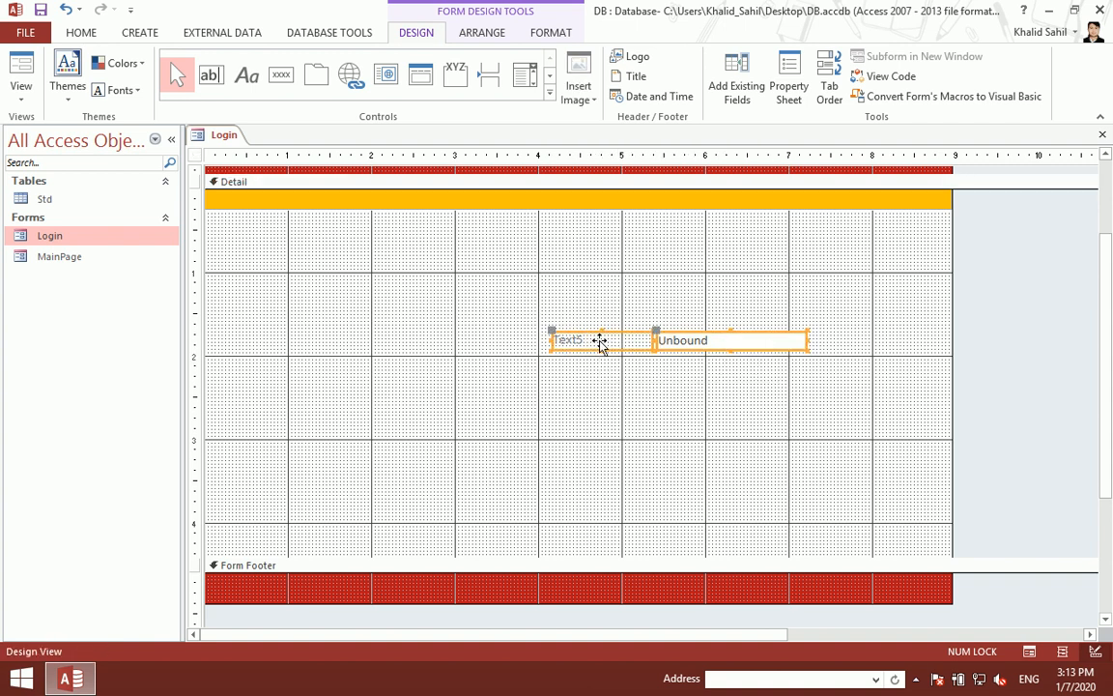
{"action": "key", "text": "shift+Down"}
{"action": "key", "text": "shift+Down"}
{"action": "key", "text": "shift+Down"}
{"action": "key", "text": "shift+Down"}
{"action": "key", "text": "shift+Down"}
{"action": "key", "text": "shift+Down"}
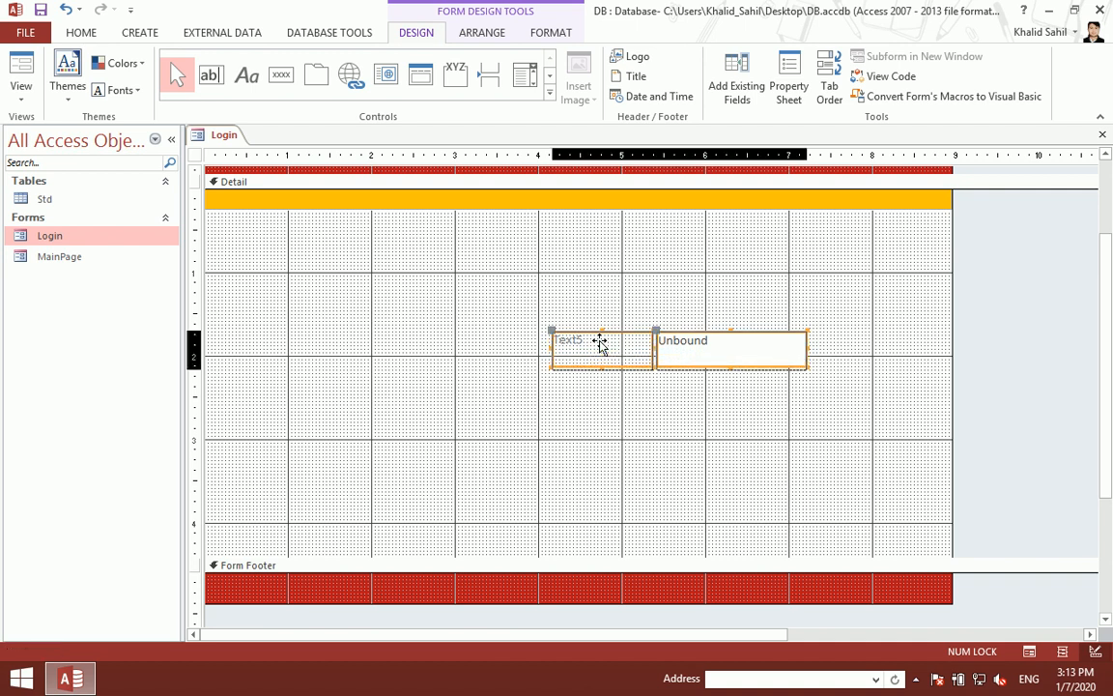
{"action": "left_click", "coordinate": [778, 366]}
{"action": "left_click_drag", "start_coordinate": [804, 352], "coordinate": [898, 351]}
Step: Change the Text5 label's caption to UserName and select the label and box together
{"action": "left_click", "coordinate": [603, 367]}
{"action": "left_click", "coordinate": [607, 363]}
{"action": "key", "text": "BackSpace"}
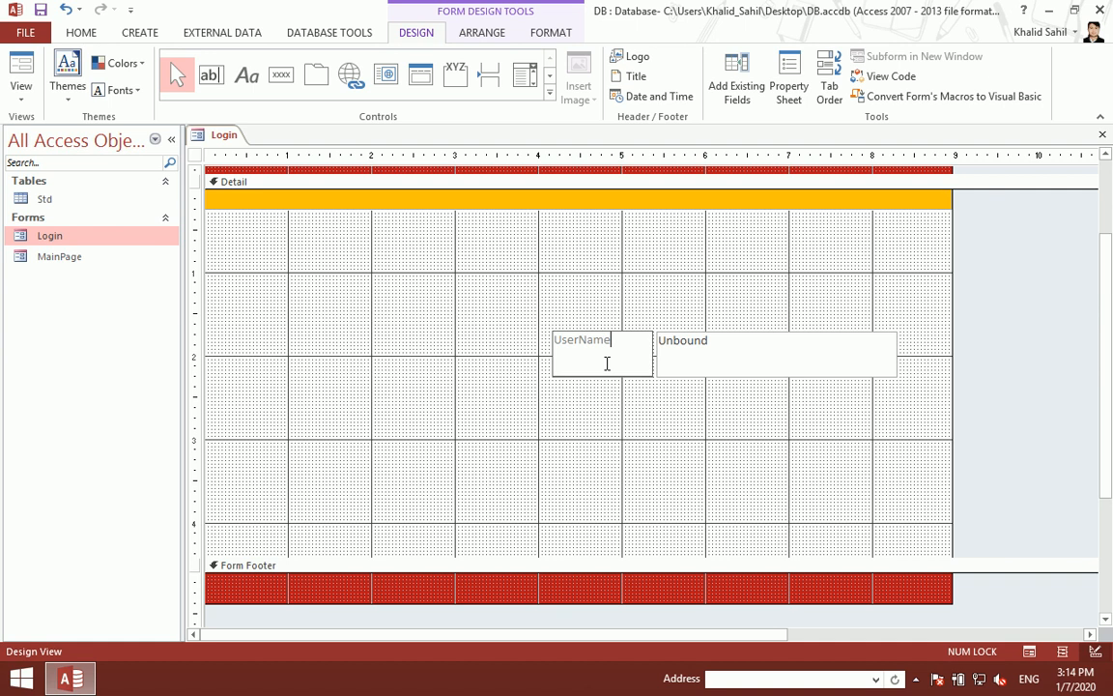
{"action": "left_click_drag", "start_coordinate": [748, 387], "coordinate": [566, 340]}
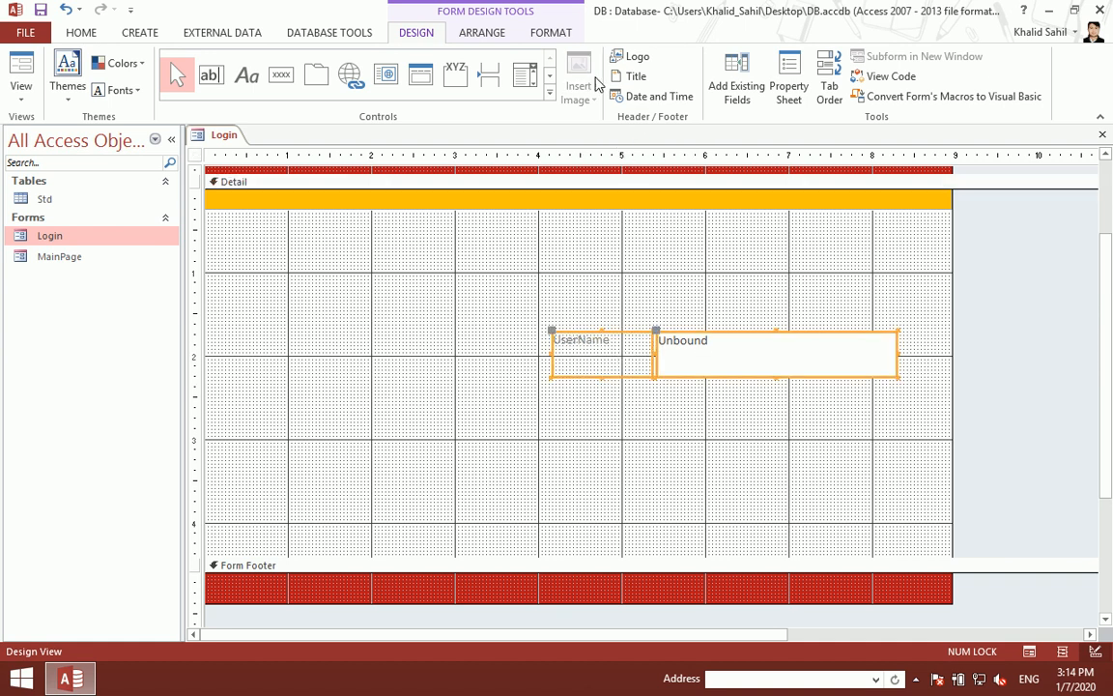
{"action": "left_click", "coordinate": [558, 35]}
Step: Give the UserName label and text box Automatic colour, bold, 20-point text
{"action": "left_click", "coordinate": [204, 90]}
{"action": "left_click", "coordinate": [202, 114]}
{"action": "left_click", "coordinate": [123, 90]}
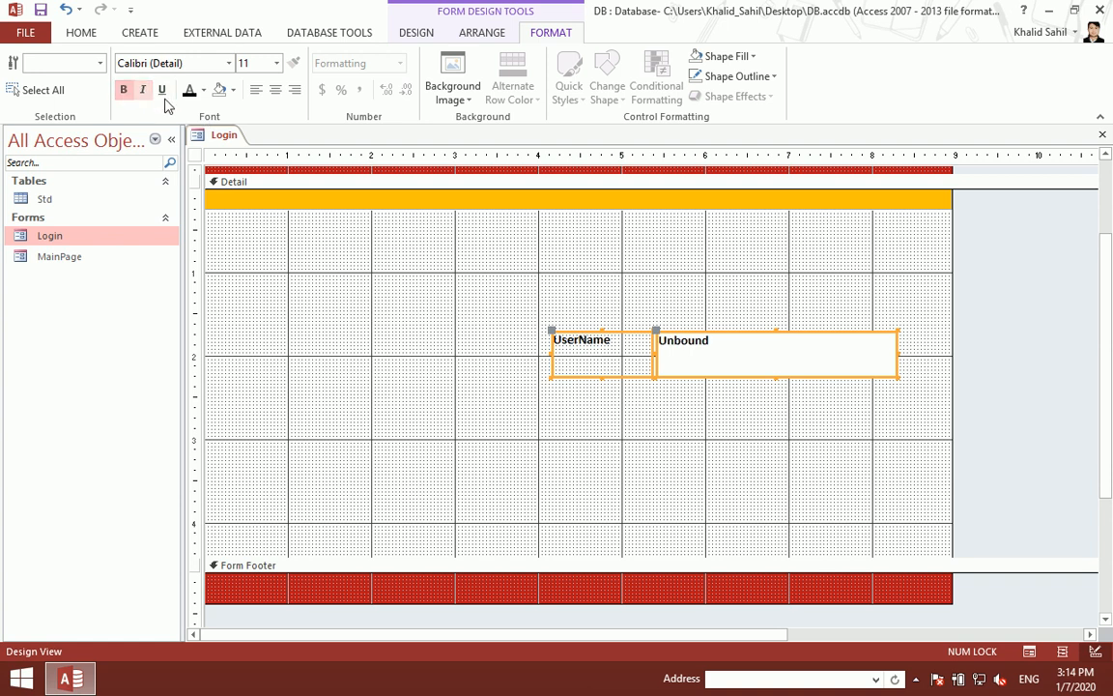
{"action": "left_click", "coordinate": [277, 62]}
{"action": "left_click", "coordinate": [259, 219]}
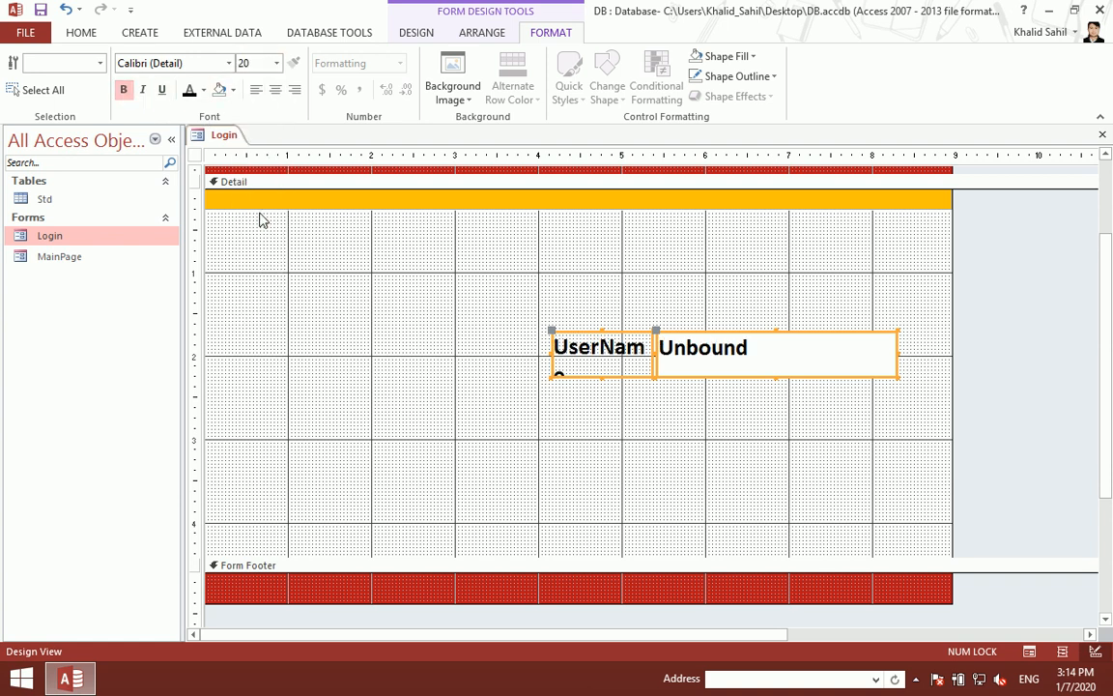
Step: Move the UserName label left and resize it to fit on one line
{"action": "left_click", "coordinate": [608, 399]}
{"action": "left_click", "coordinate": [557, 371]}
{"action": "left_click_drag", "start_coordinate": [551, 331], "coordinate": [527, 331]}
{"action": "left_click_drag", "start_coordinate": [629, 353], "coordinate": [651, 366]}
{"action": "left_click_drag", "start_coordinate": [589, 392], "coordinate": [591, 378]}
Step: Raise the label and text box font to 22 pt and close the form design
{"action": "left_click_drag", "start_coordinate": [804, 405], "coordinate": [593, 356]}
{"action": "left_click", "coordinate": [277, 62]}
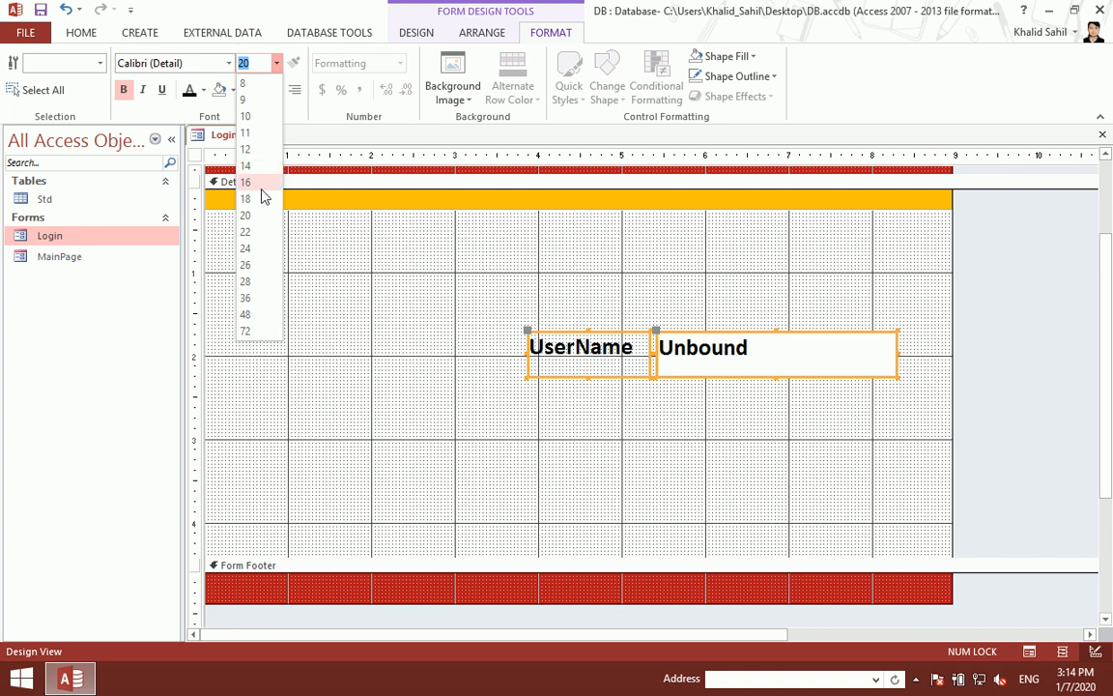
{"action": "left_click", "coordinate": [256, 233]}
{"action": "left_click", "coordinate": [698, 467]}
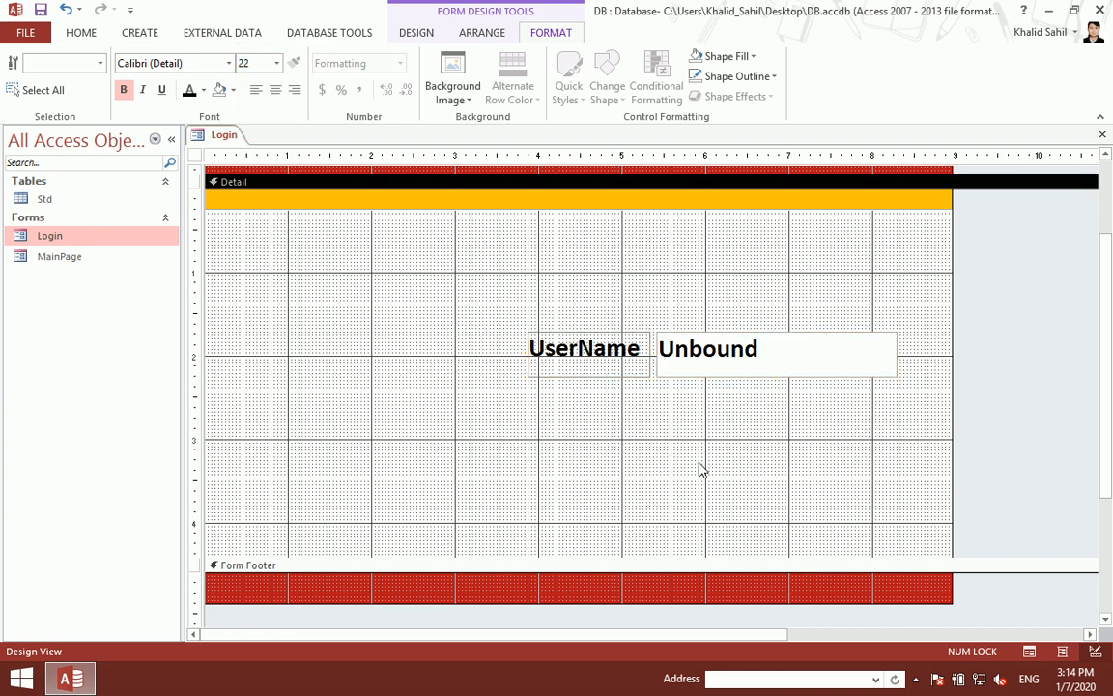
{"action": "key", "text": "ctrl+w"}
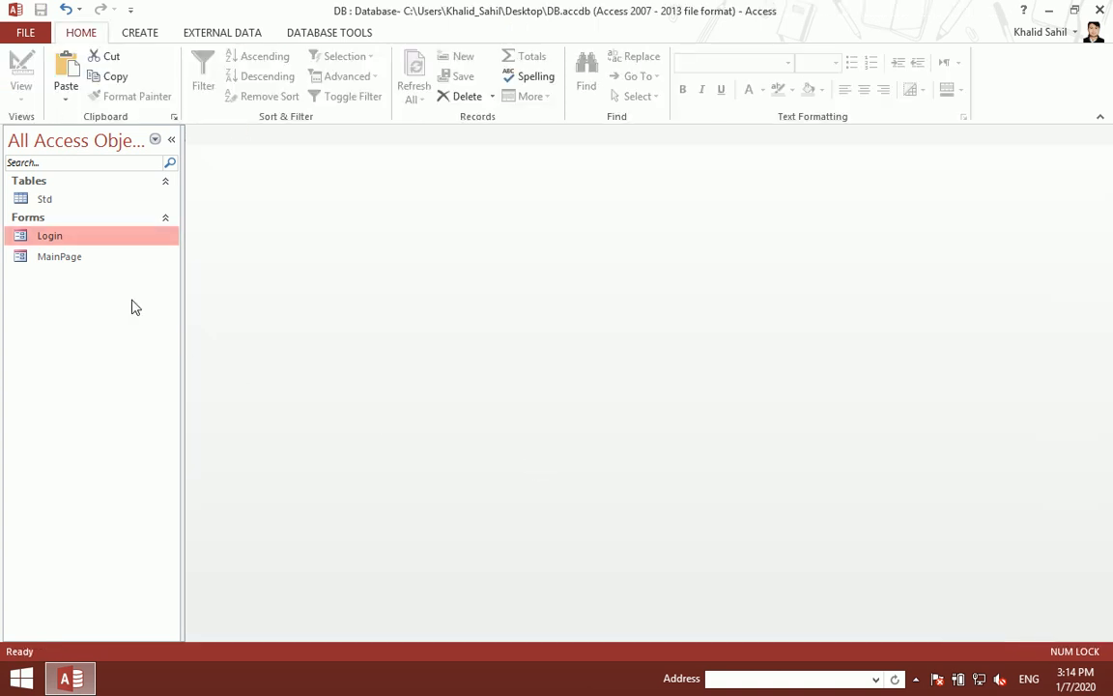
Step: Reopen Login in Design View twice, selecting the UserName pair, saving and closing each time
{"action": "double_click", "coordinate": [99, 236]}
{"action": "right_click", "coordinate": [691, 177]}
{"action": "left_click", "coordinate": [768, 218]}
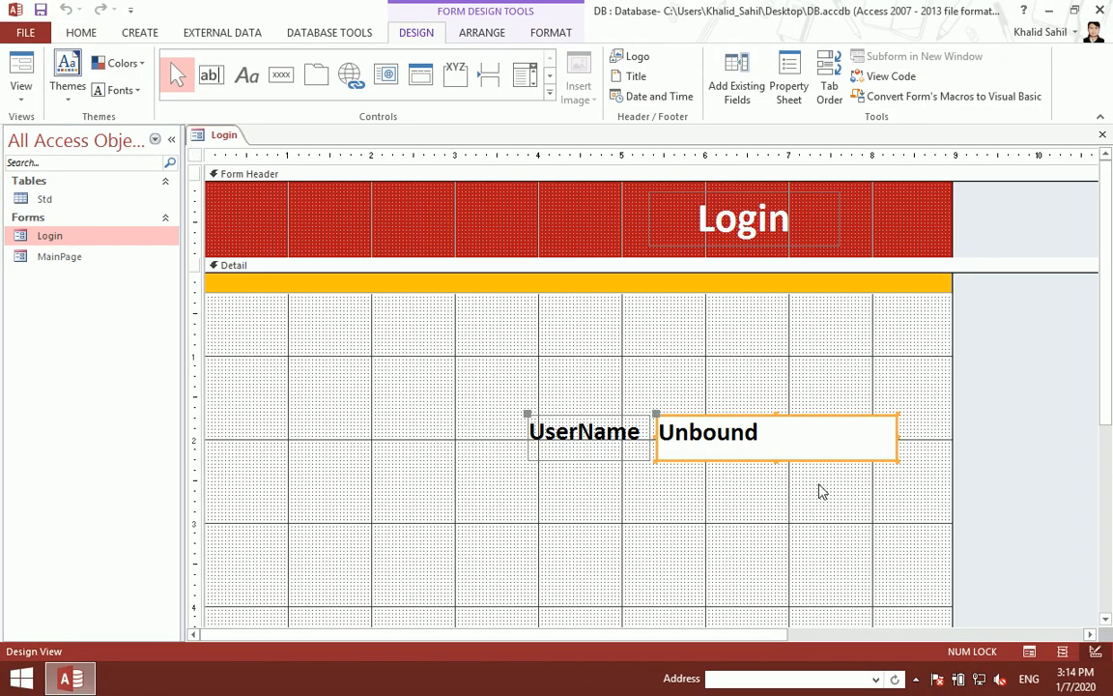
{"action": "left_click_drag", "start_coordinate": [752, 483], "coordinate": [601, 462]}
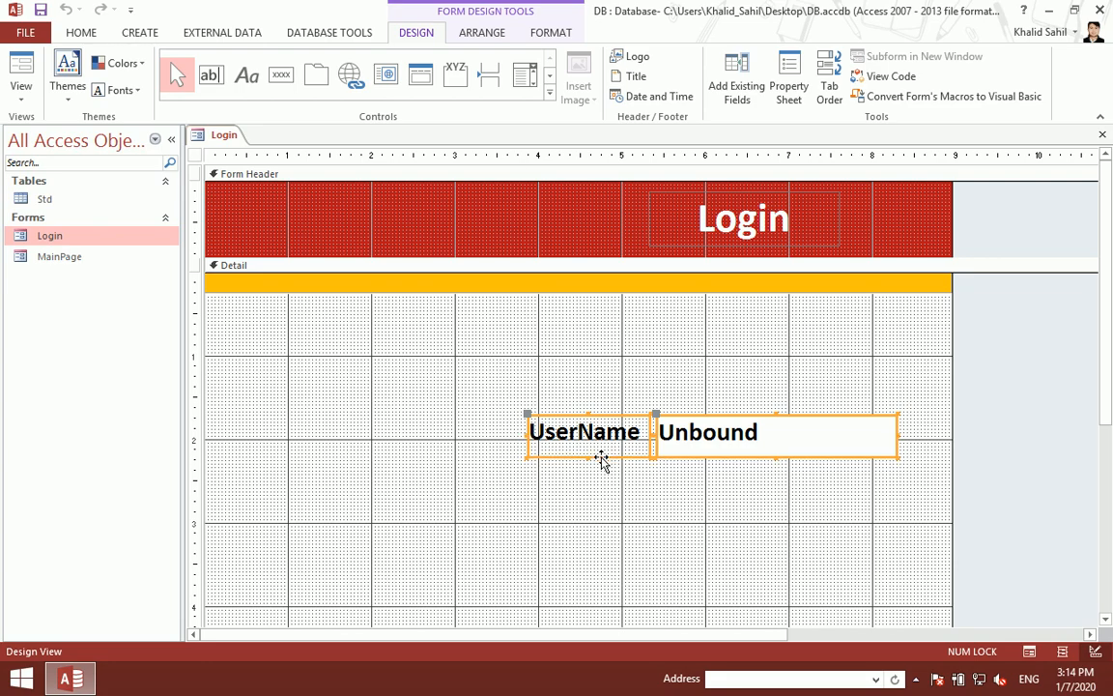
{"action": "key", "text": "ctrl+s"}
{"action": "key", "text": "ctrl+w"}
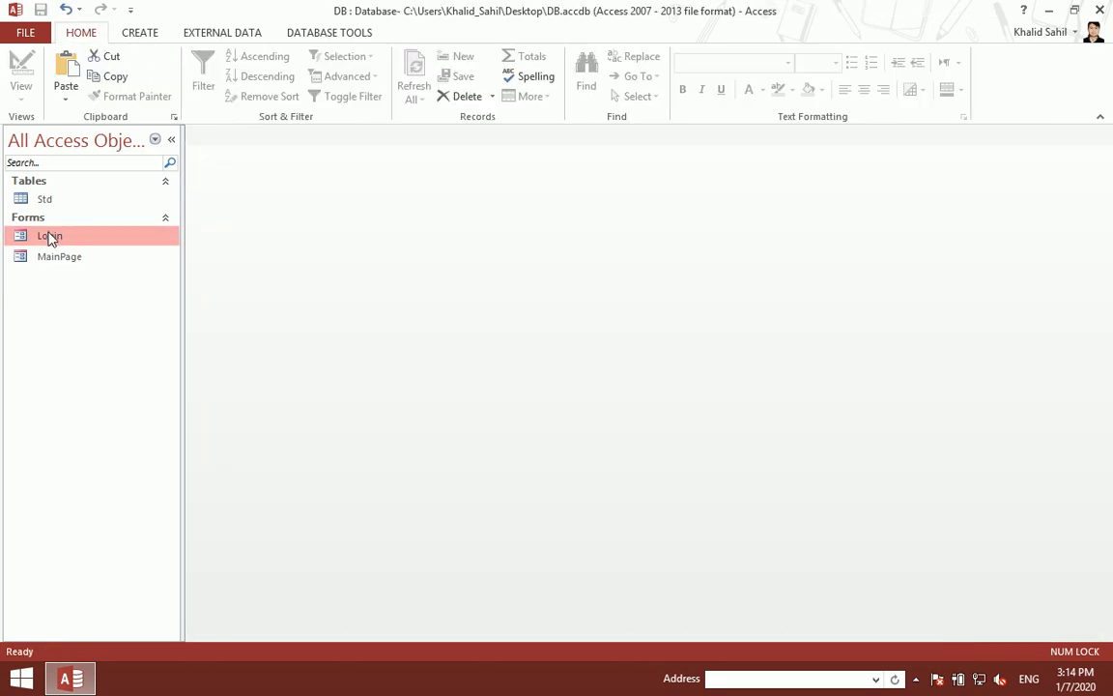
{"action": "double_click", "coordinate": [47, 236]}
{"action": "right_click", "coordinate": [574, 322]}
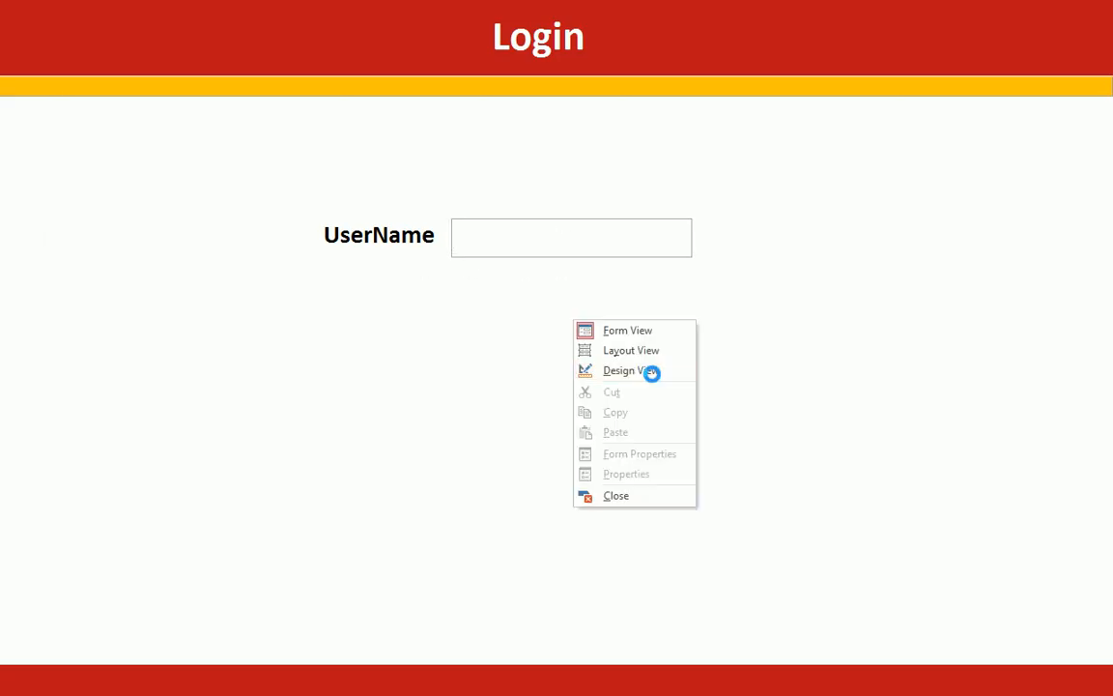
{"action": "left_click", "coordinate": [653, 371]}
{"action": "left_click_drag", "start_coordinate": [606, 437], "coordinate": [603, 452]}
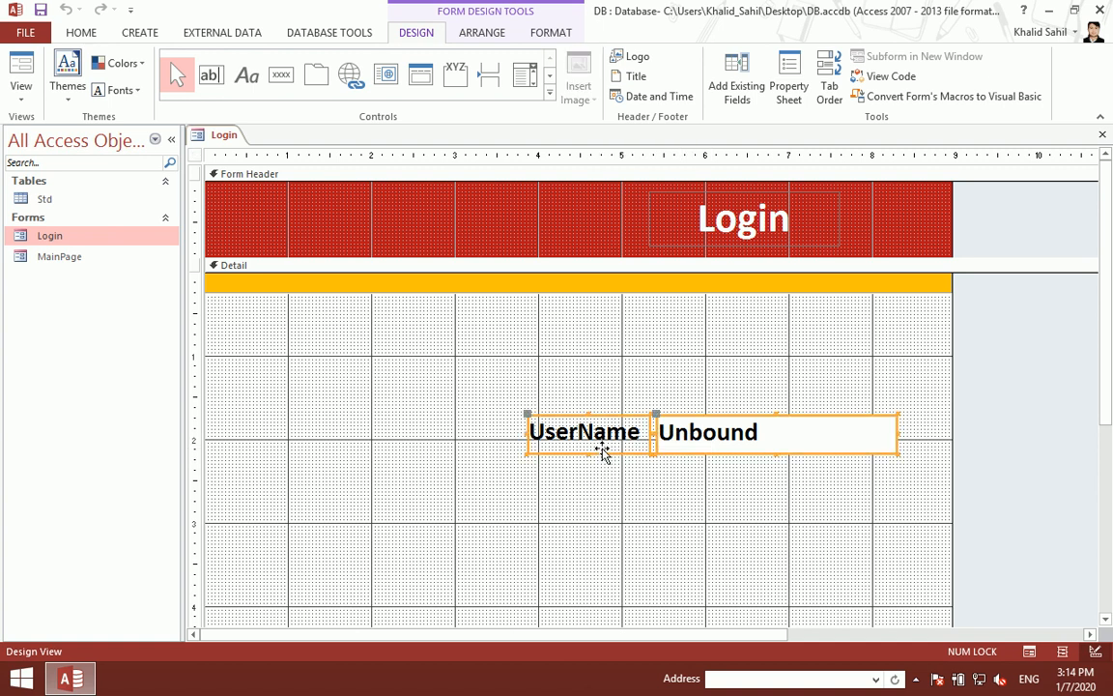
{"action": "key", "text": "ctrl+s"}
{"action": "key", "text": "ctrl+w"}
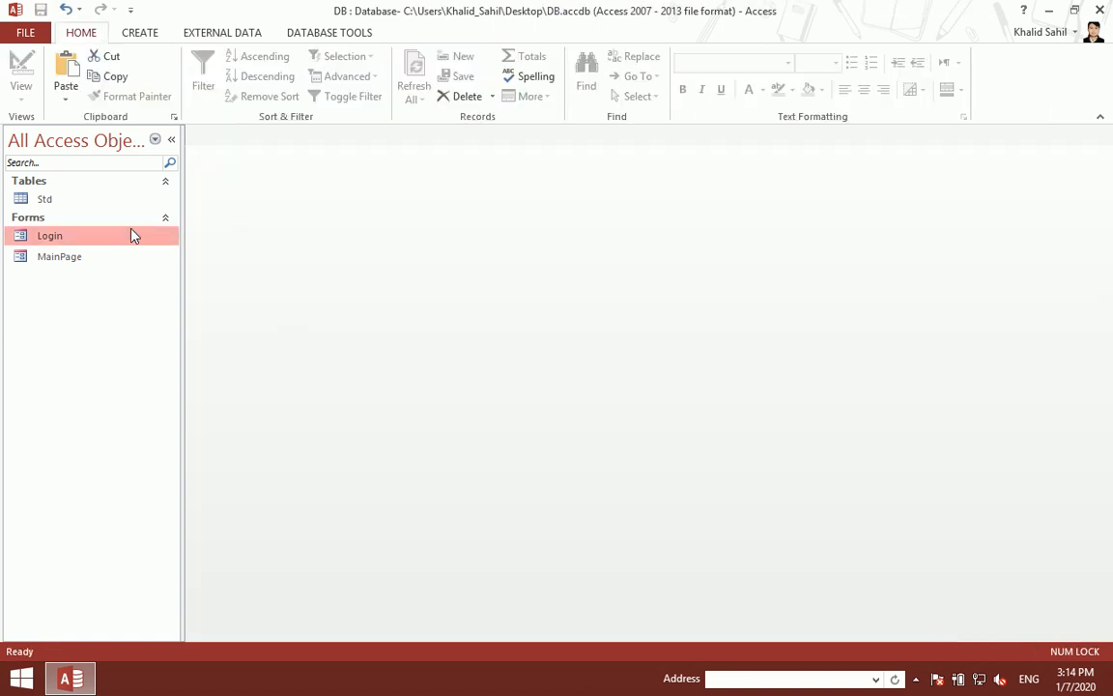
Step: Rename the UserName text box from Text5 to txtuser in the Property Sheet
{"action": "double_click", "coordinate": [132, 241]}
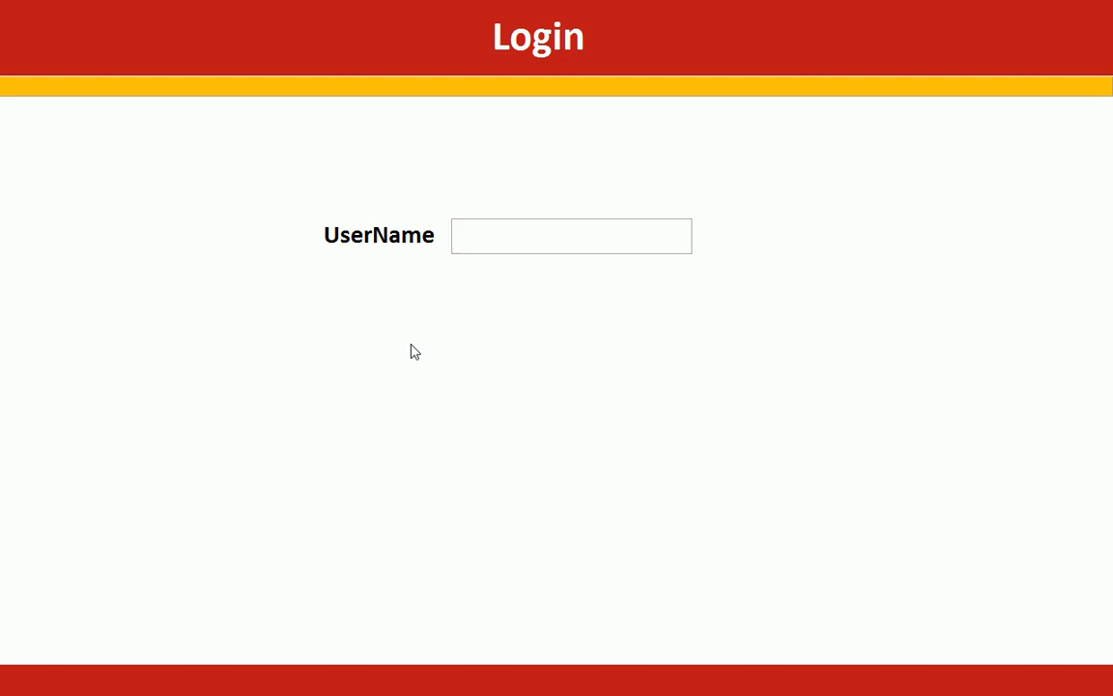
{"action": "right_click", "coordinate": [645, 215]}
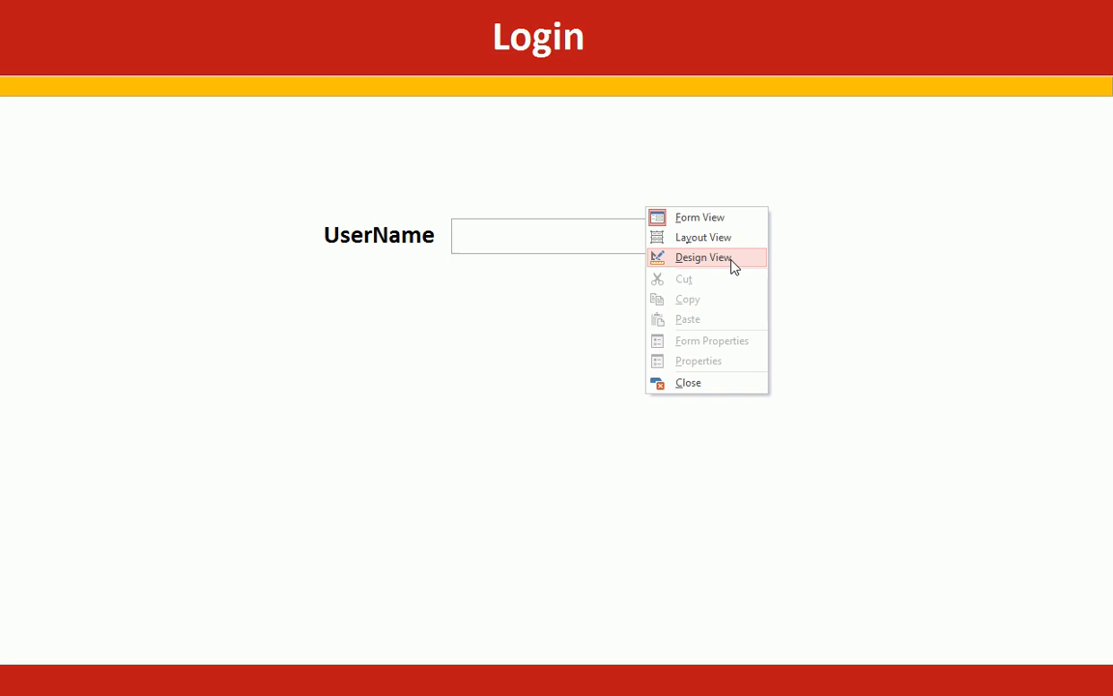
{"action": "left_click", "coordinate": [702, 257]}
{"action": "left_click", "coordinate": [691, 442]}
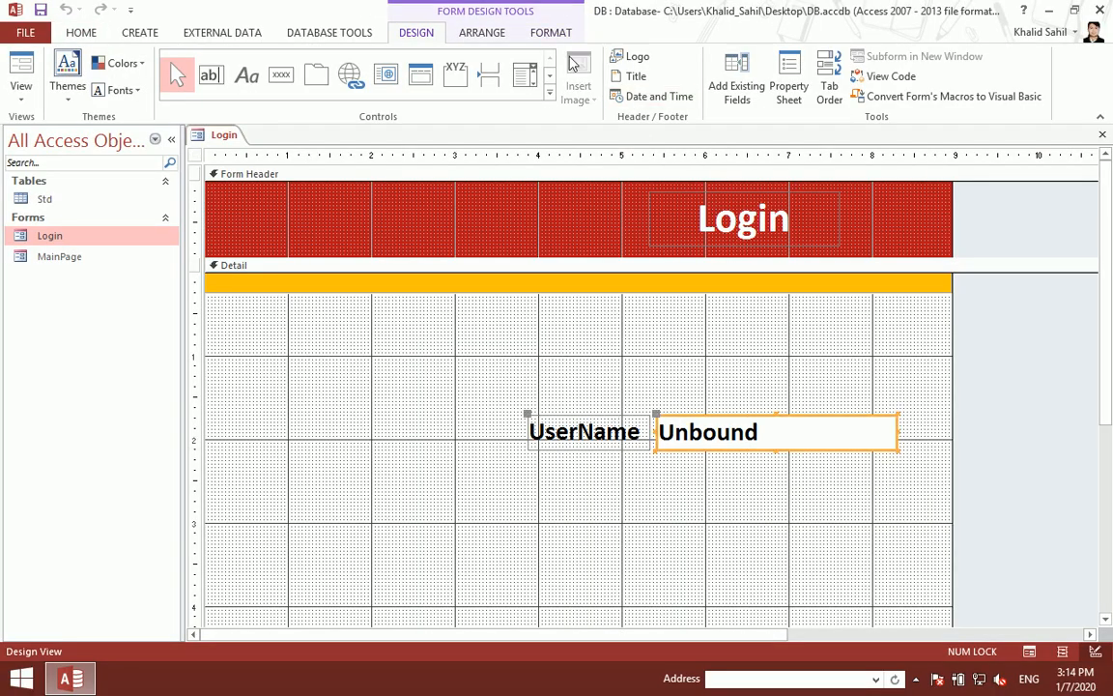
{"action": "left_click", "coordinate": [788, 85]}
{"action": "left_click", "coordinate": [931, 234]}
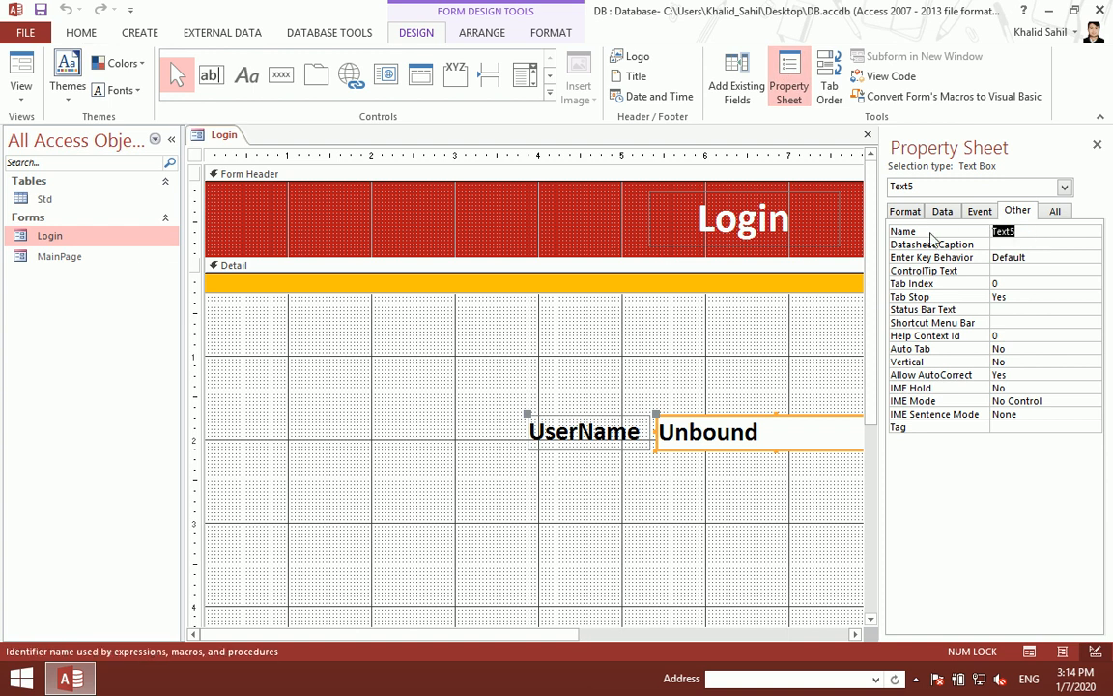
{"action": "type", "text": "txtuser"}
{"action": "key", "text": "Return"}
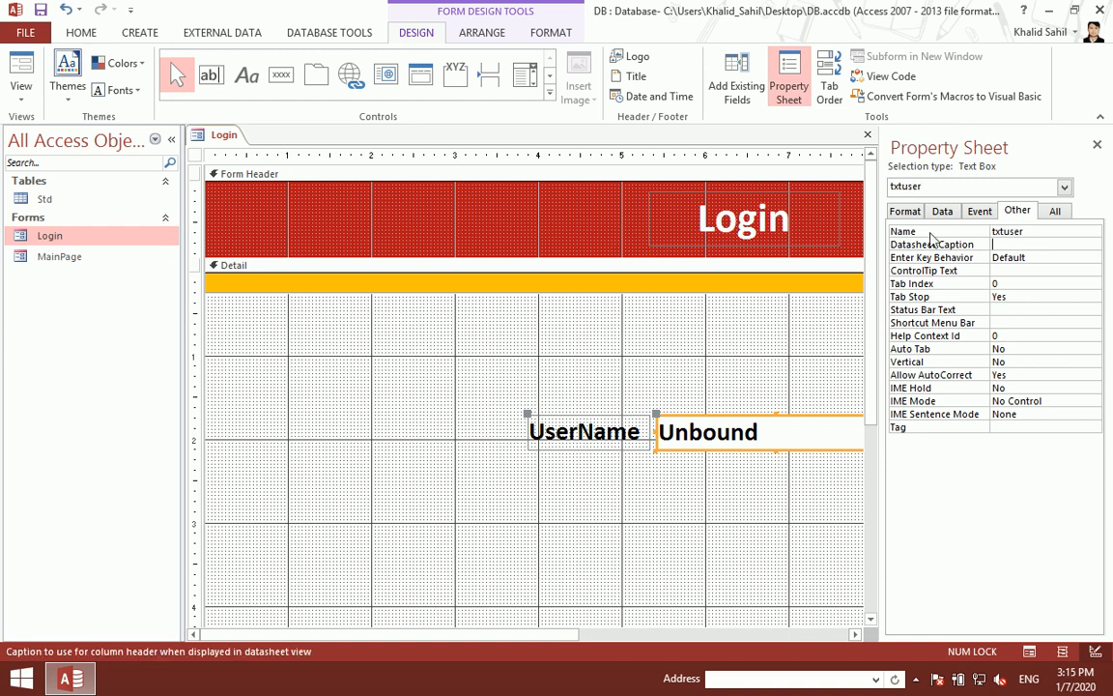
{"action": "left_click", "coordinate": [1097, 144]}
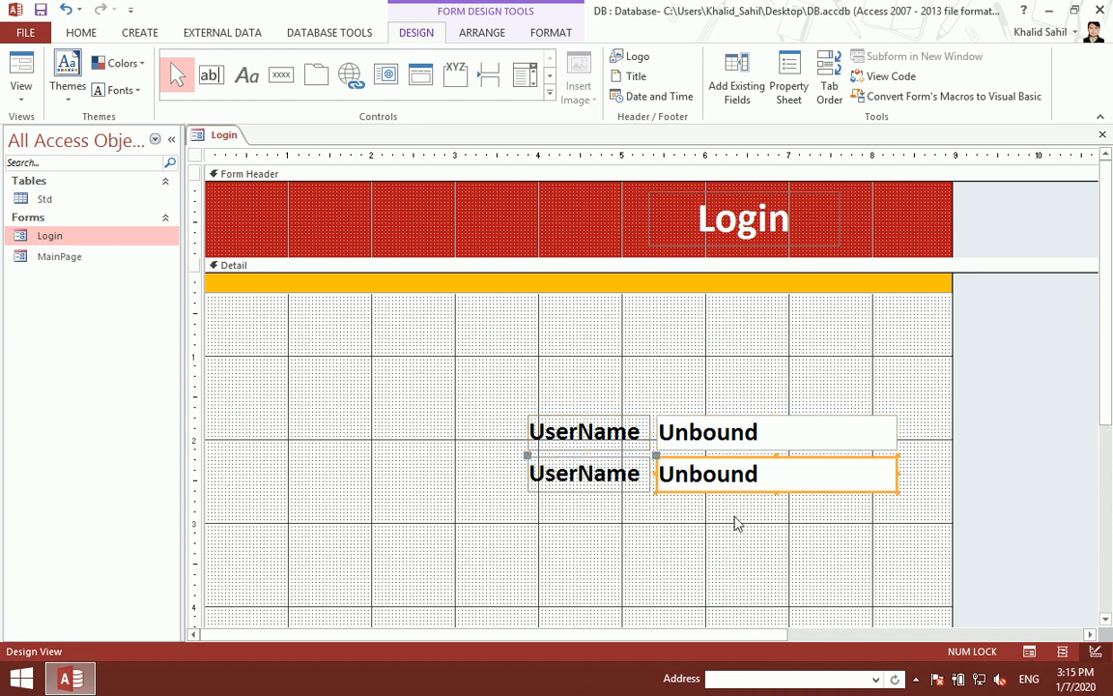
Step: Rename the second text box from Text7 to txtpassword in the Property Sheet
{"action": "left_click", "coordinate": [788, 87]}
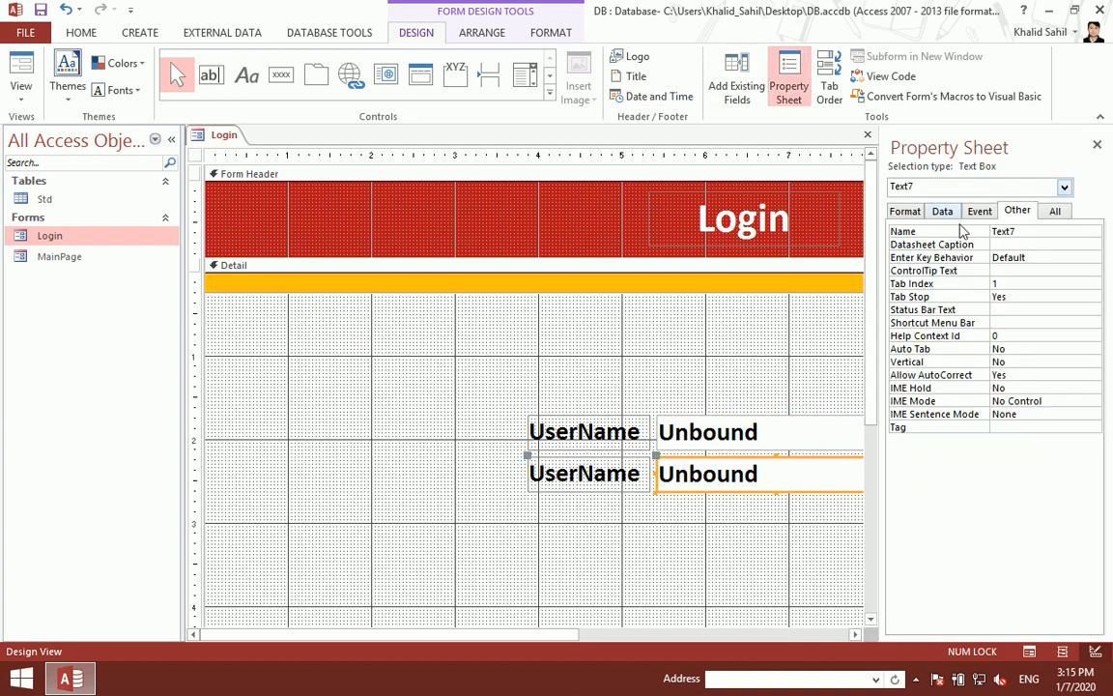
{"action": "double_click", "coordinate": [1026, 230]}
{"action": "type", "text": "txtpassword"}
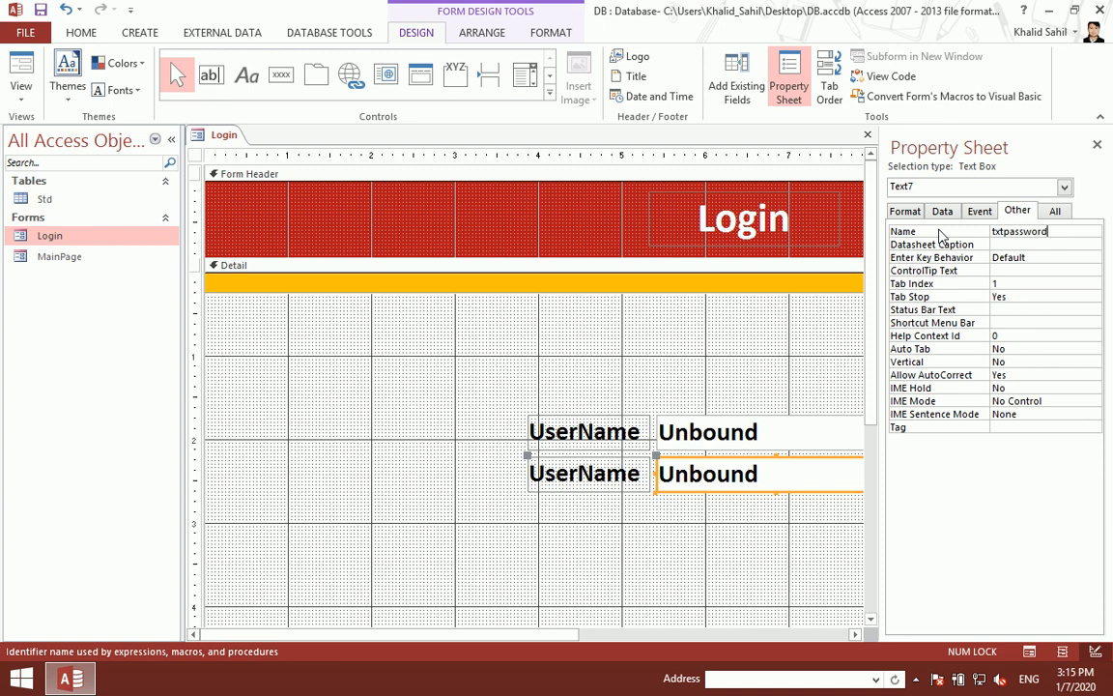
{"action": "key", "text": "Return"}
{"action": "left_click", "coordinate": [1096, 145]}
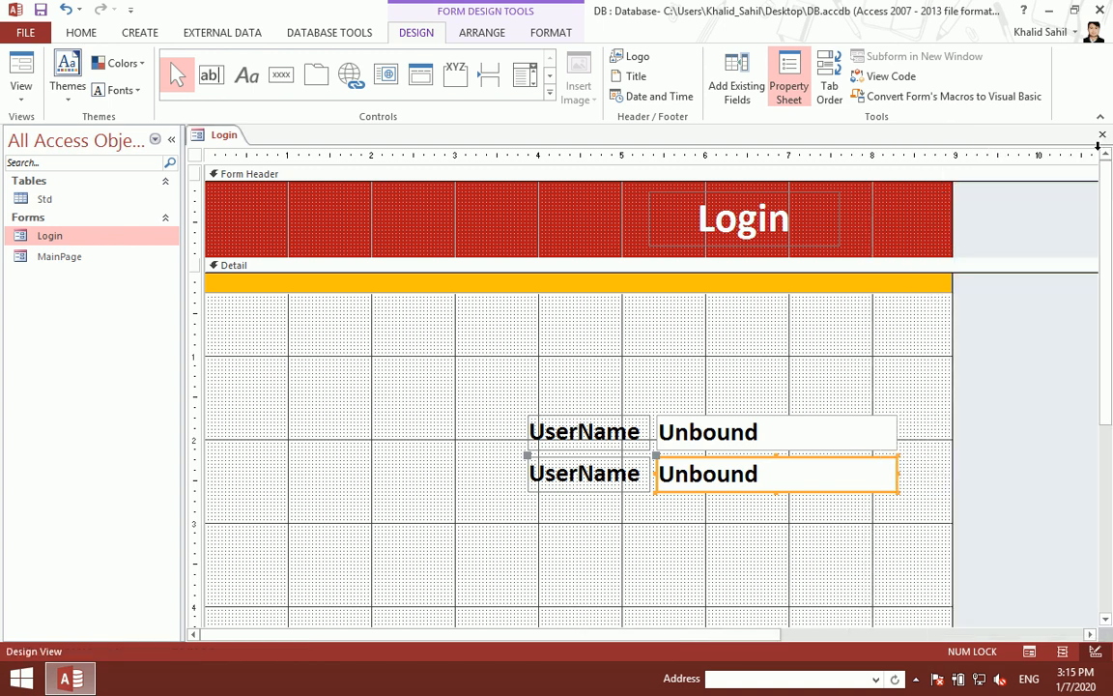
Step: Change the second label's caption to Password
{"action": "left_click", "coordinate": [587, 468]}
{"action": "left_click", "coordinate": [589, 469]}
{"action": "key", "text": "BackSpace"}
{"action": "key", "text": "BackSpace"}
{"action": "key", "text": "BackSpace"}
{"action": "key", "text": "BackSpace"}
{"action": "key", "text": "BackSpace"}
{"action": "key", "text": "BackSpace"}
{"action": "key", "text": "BackSpace"}
{"action": "key", "text": "BackSpace"}
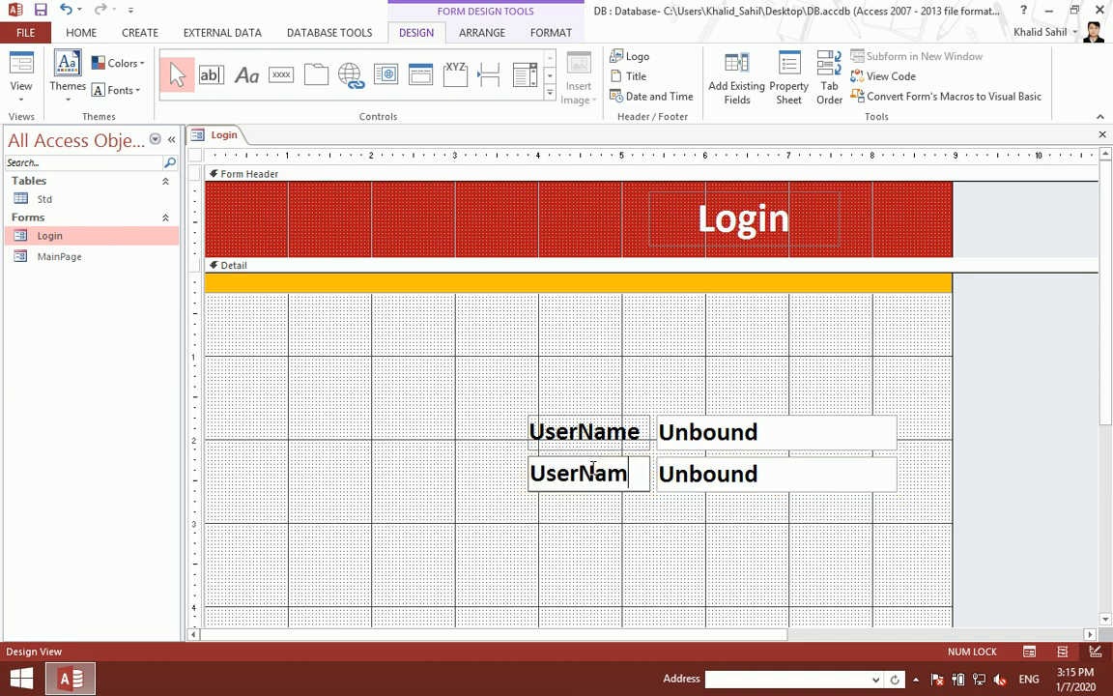
{"action": "type", "text": "Password"}
{"action": "key", "text": "Return"}
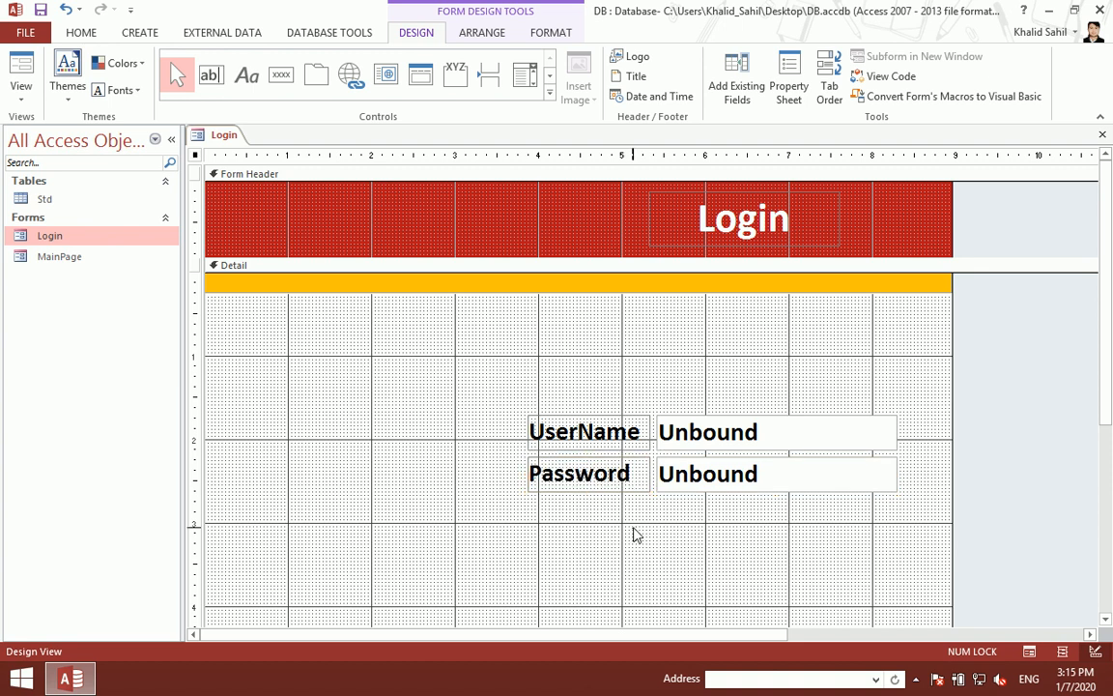
{"action": "left_click", "coordinate": [634, 534]}
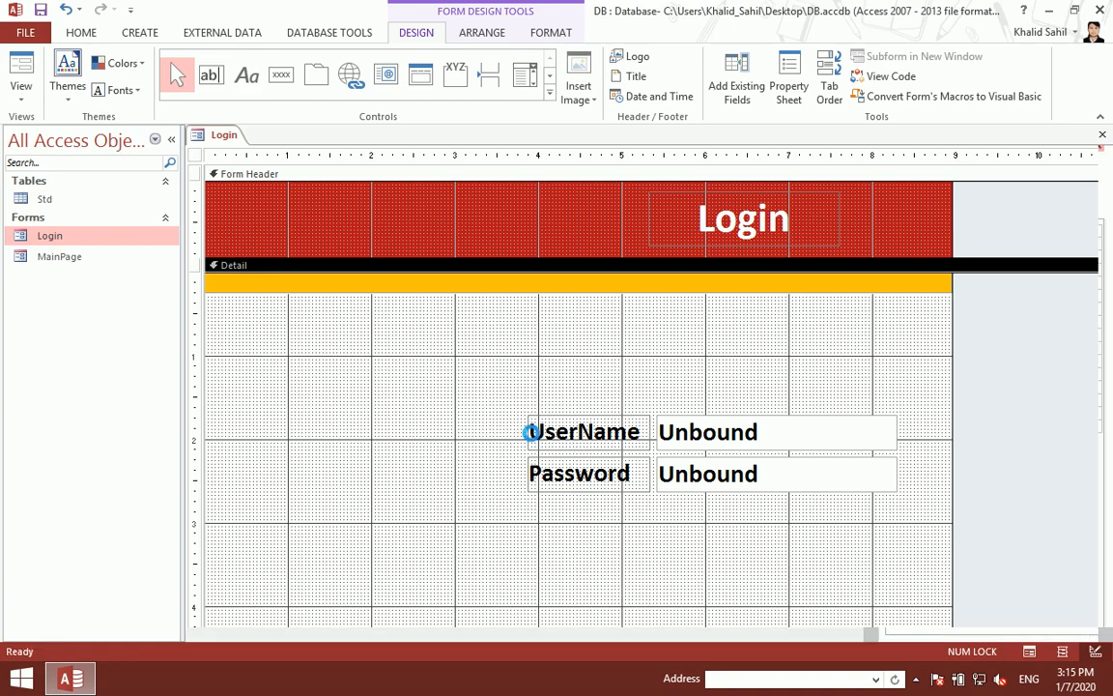
Step: Preview the Login form, then nudge the UserName and Password labels and boxes down in Design View
{"action": "double_click", "coordinate": [76, 241]}
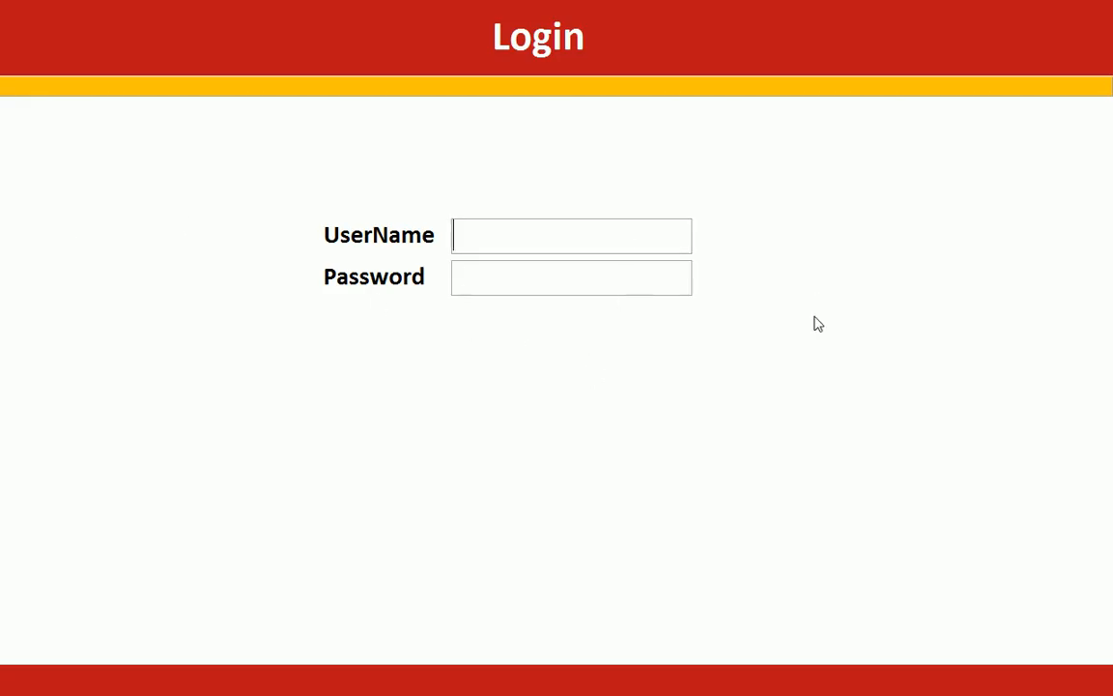
{"action": "right_click", "coordinate": [755, 193]}
{"action": "left_click", "coordinate": [822, 239]}
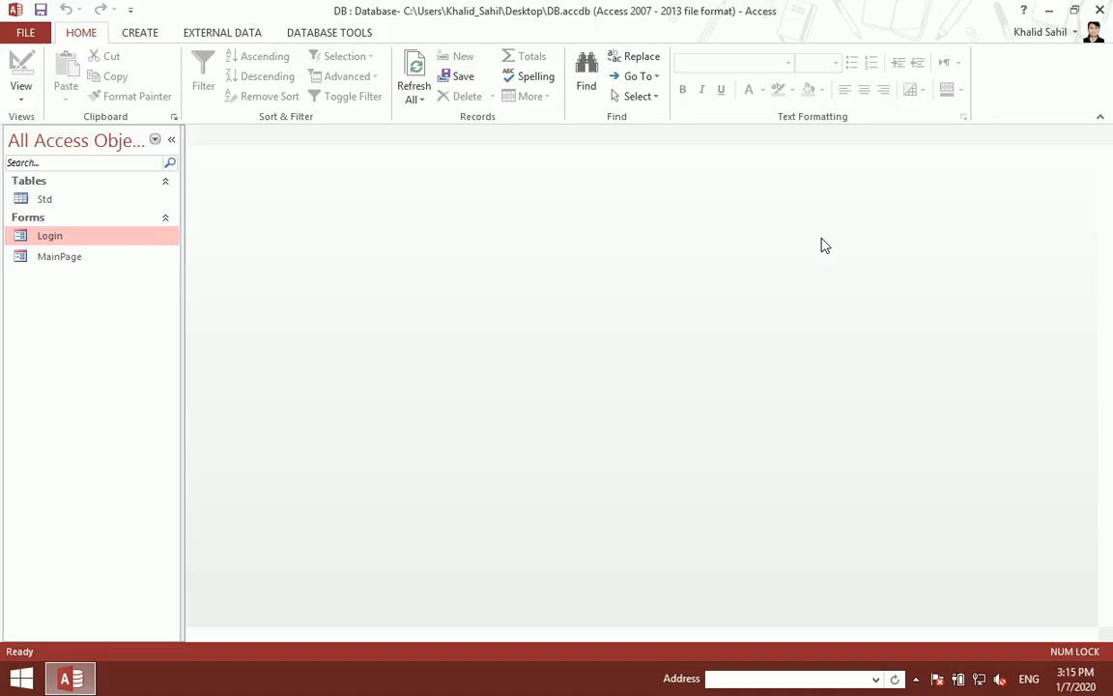
{"action": "left_click_drag", "start_coordinate": [623, 411], "coordinate": [761, 514]}
{"action": "key", "text": "Down"}
{"action": "key", "text": "Down"}
{"action": "key", "text": "Down"}
{"action": "left_click", "coordinate": [745, 538]}
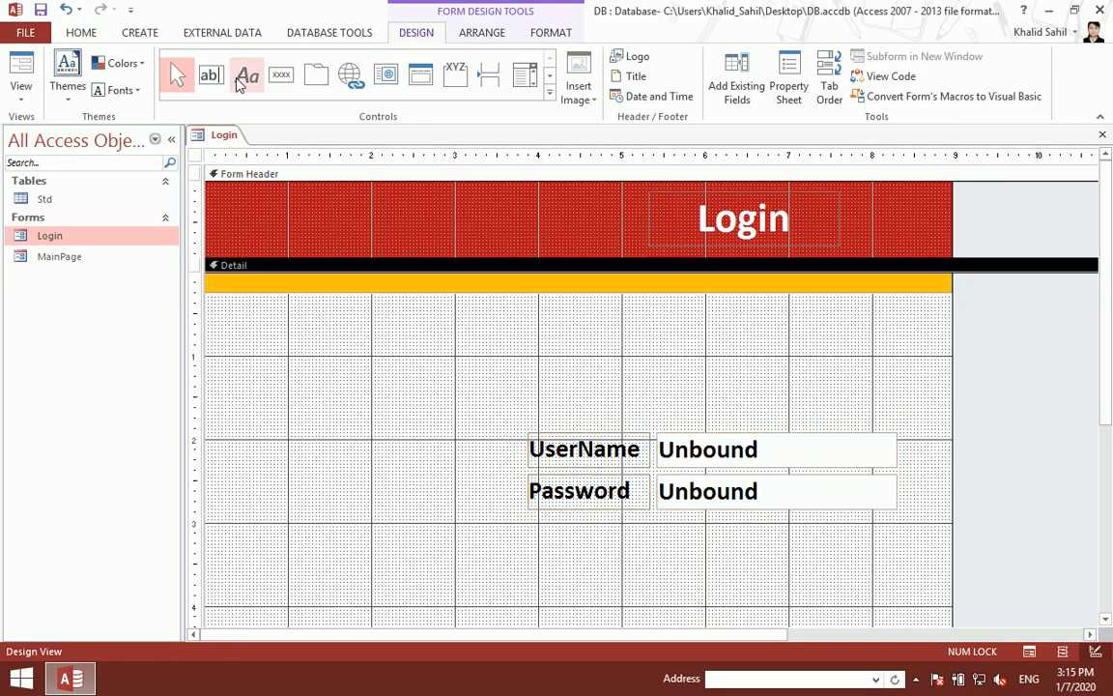
Step: Add an Image control in the Detail section showing 2.png from D:\Computer\2. All Pictures\Database PHOTO\Frames
{"action": "left_click", "coordinate": [550, 94]}
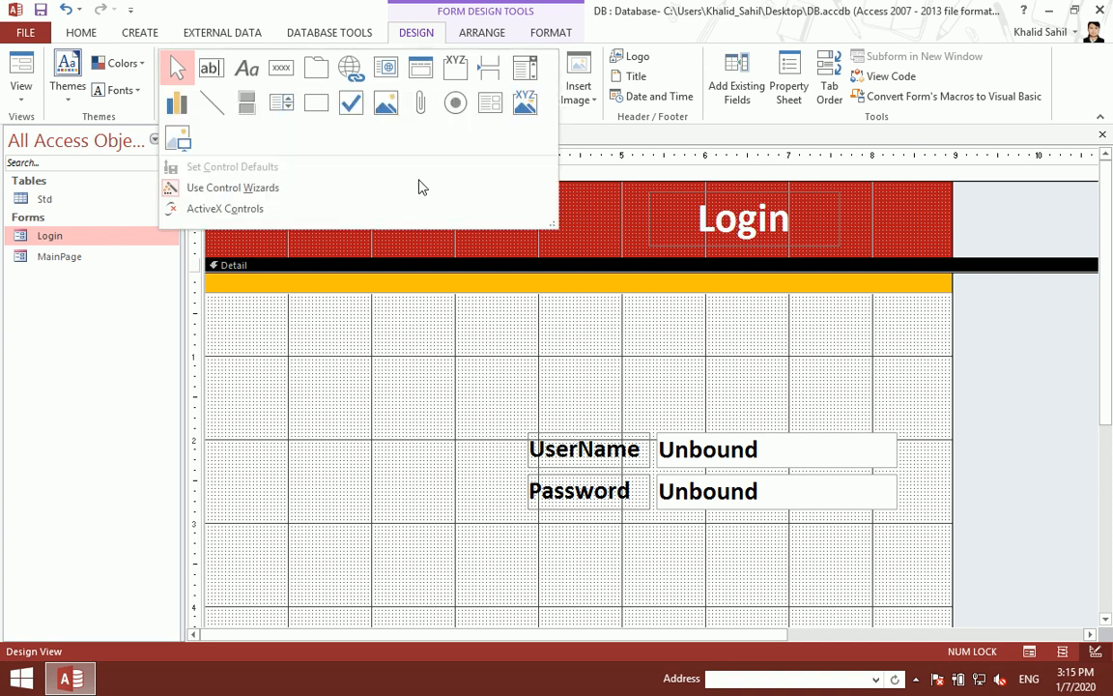
{"action": "left_click", "coordinate": [176, 133]}
{"action": "left_click_drag", "start_coordinate": [414, 344], "coordinate": [508, 432]}
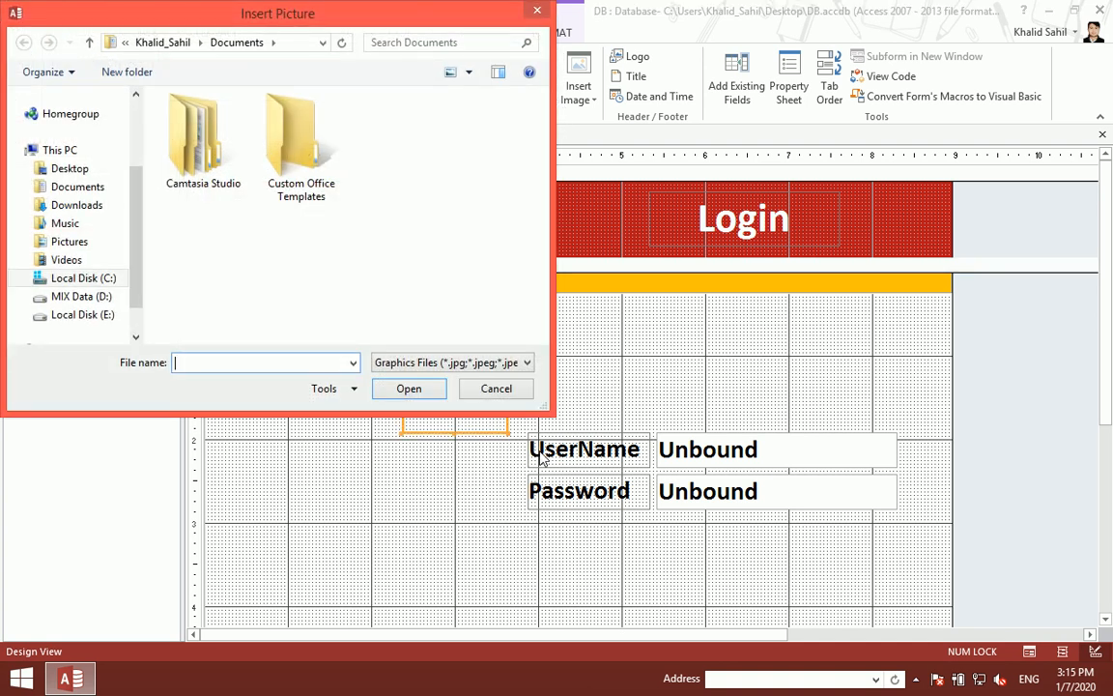
{"action": "left_click", "coordinate": [97, 298]}
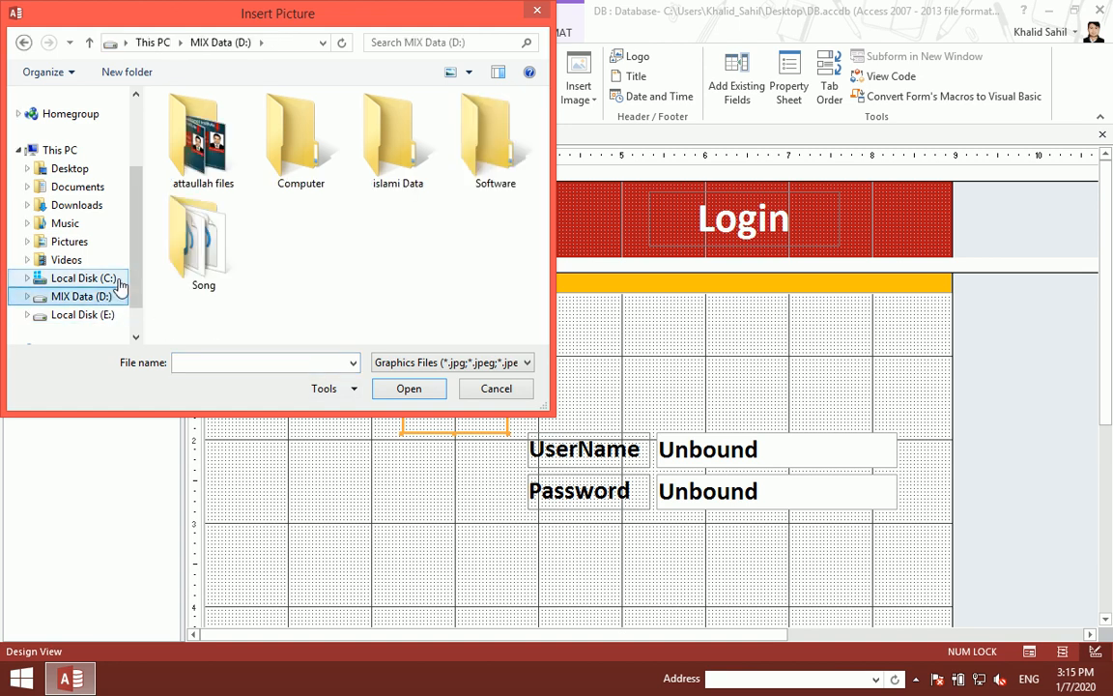
{"action": "double_click", "coordinate": [275, 166]}
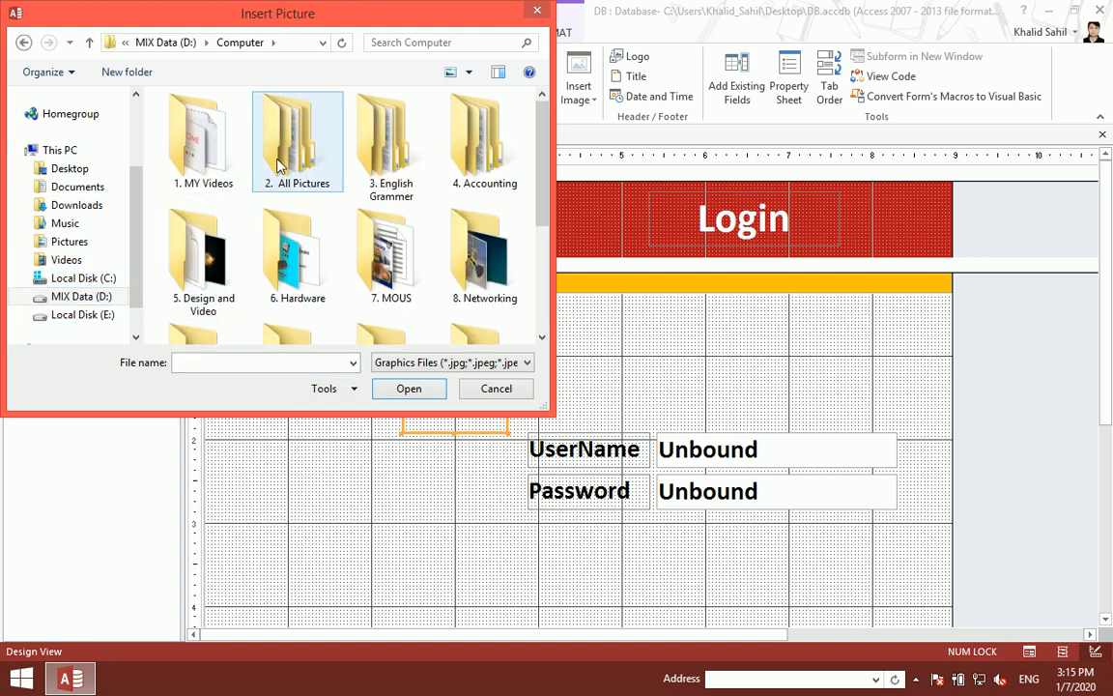
{"action": "double_click", "coordinate": [279, 166]}
{"action": "double_click", "coordinate": [223, 259]}
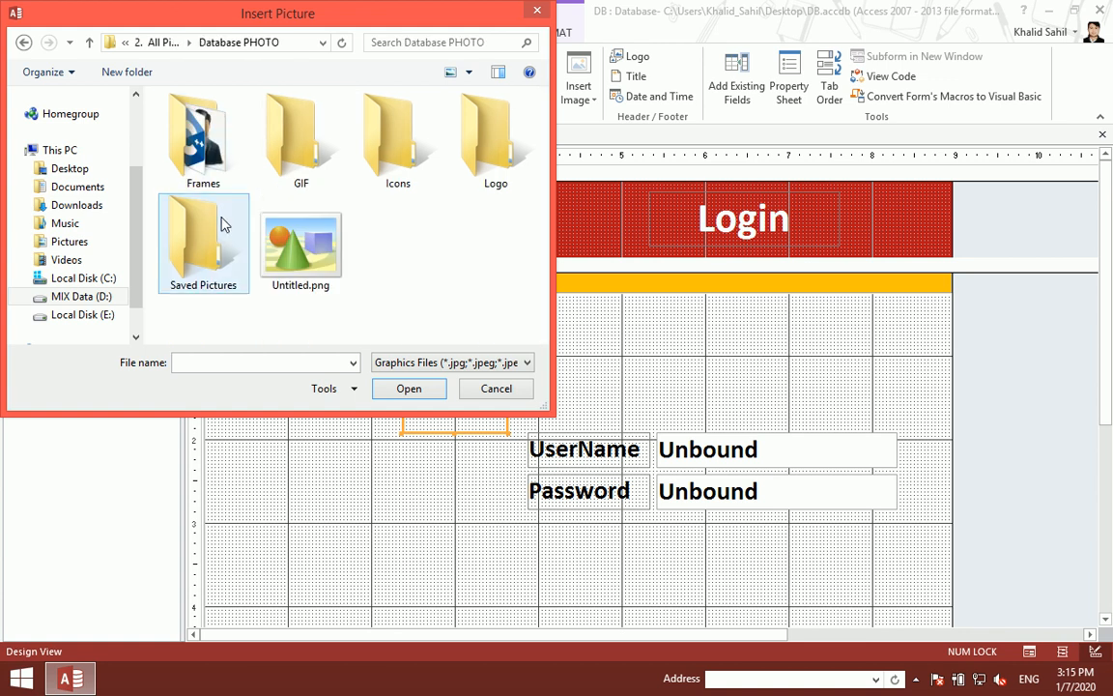
{"action": "double_click", "coordinate": [221, 174]}
{"action": "double_click", "coordinate": [203, 136]}
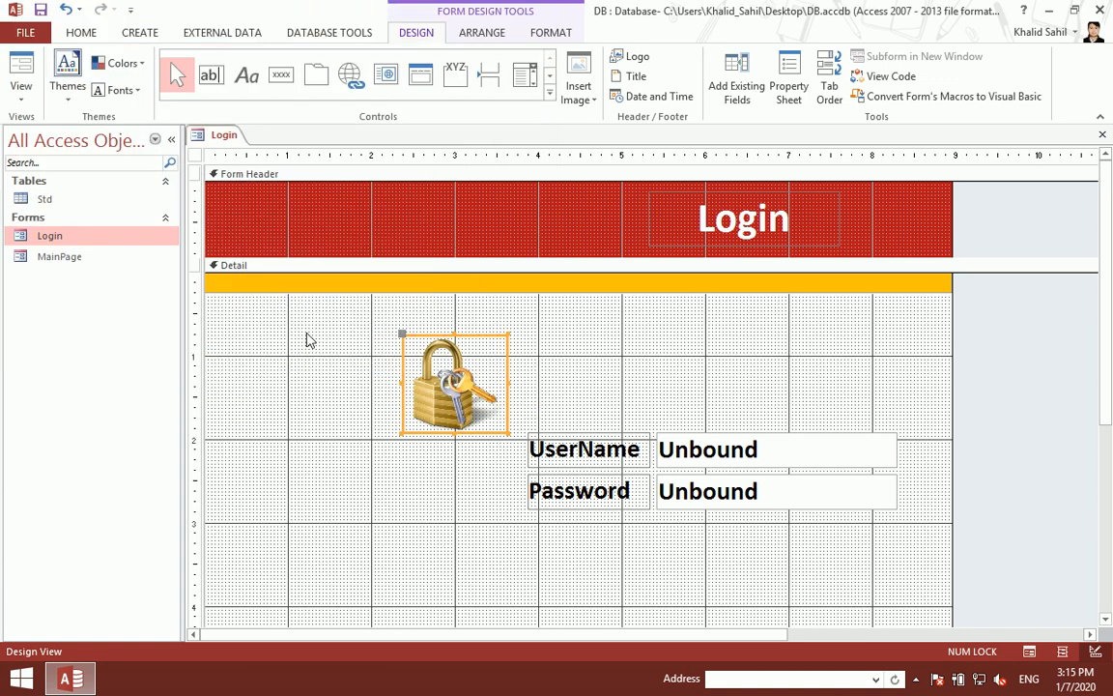
Step: Move the padlock right above the text boxes, save, and preview the form
{"action": "left_click_drag", "start_coordinate": [446, 399], "coordinate": [707, 386]}
{"action": "key", "text": "ctrl+s"}
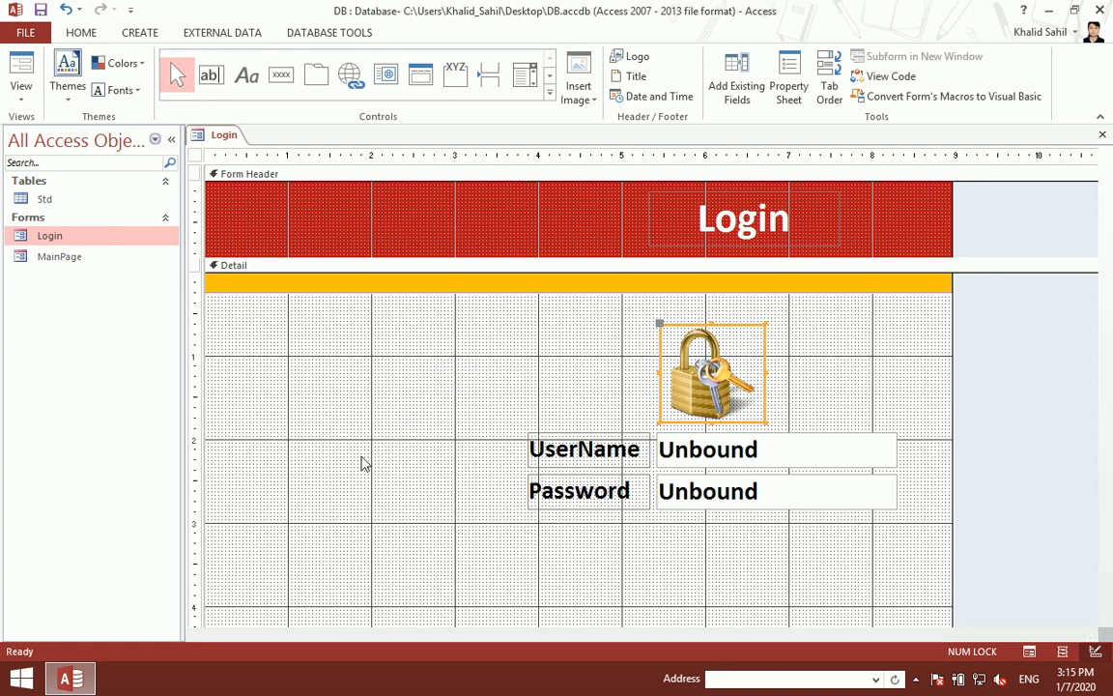
{"action": "key", "text": "ctrl+w"}
{"action": "double_click", "coordinate": [39, 236]}
{"action": "right_click", "coordinate": [499, 423]}
{"action": "left_click", "coordinate": [540, 469]}
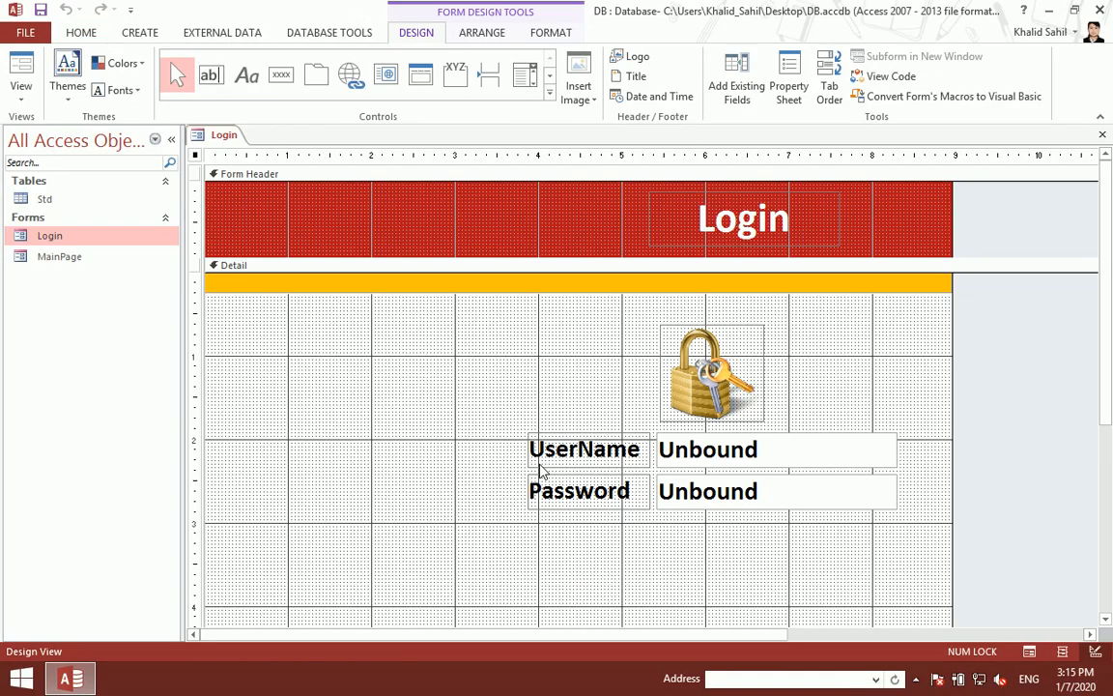
Step: Shift the padlock further right, nudge the whole group down, and preview the boxes again
{"action": "left_click_drag", "start_coordinate": [720, 360], "coordinate": [771, 357]}
{"action": "left_click_drag", "start_coordinate": [526, 365], "coordinate": [905, 552]}
{"action": "key", "text": "Down"}
{"action": "key", "text": "Down"}
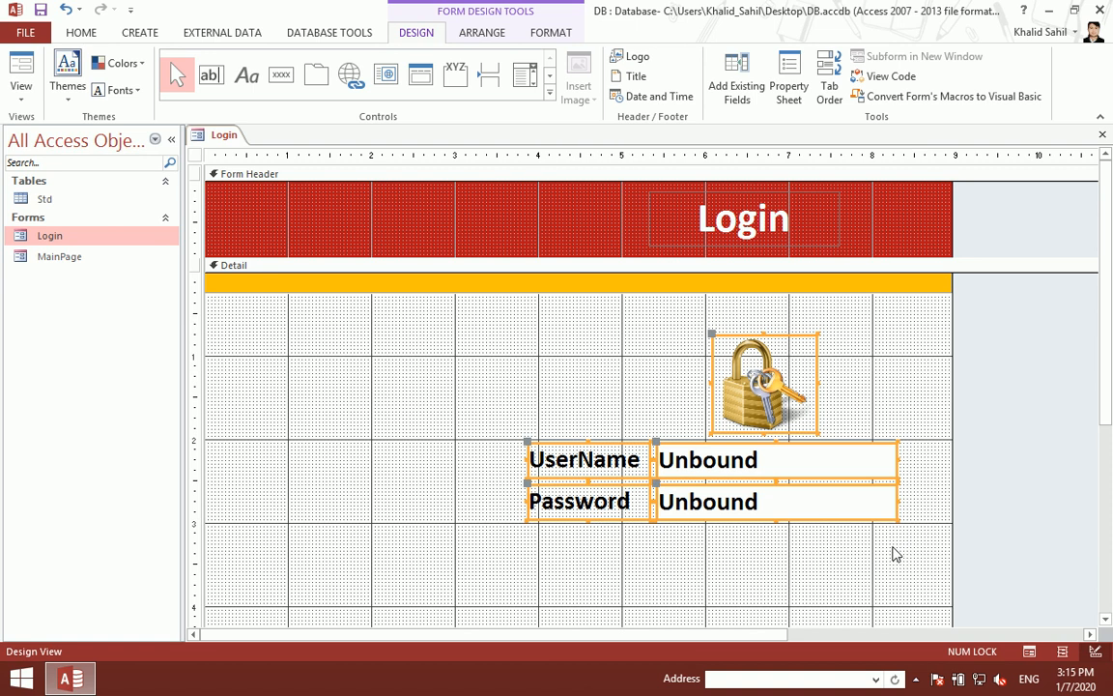
{"action": "key", "text": "ctrl+s"}
{"action": "key", "text": "ctrl+w"}
{"action": "double_click", "coordinate": [50, 235]}
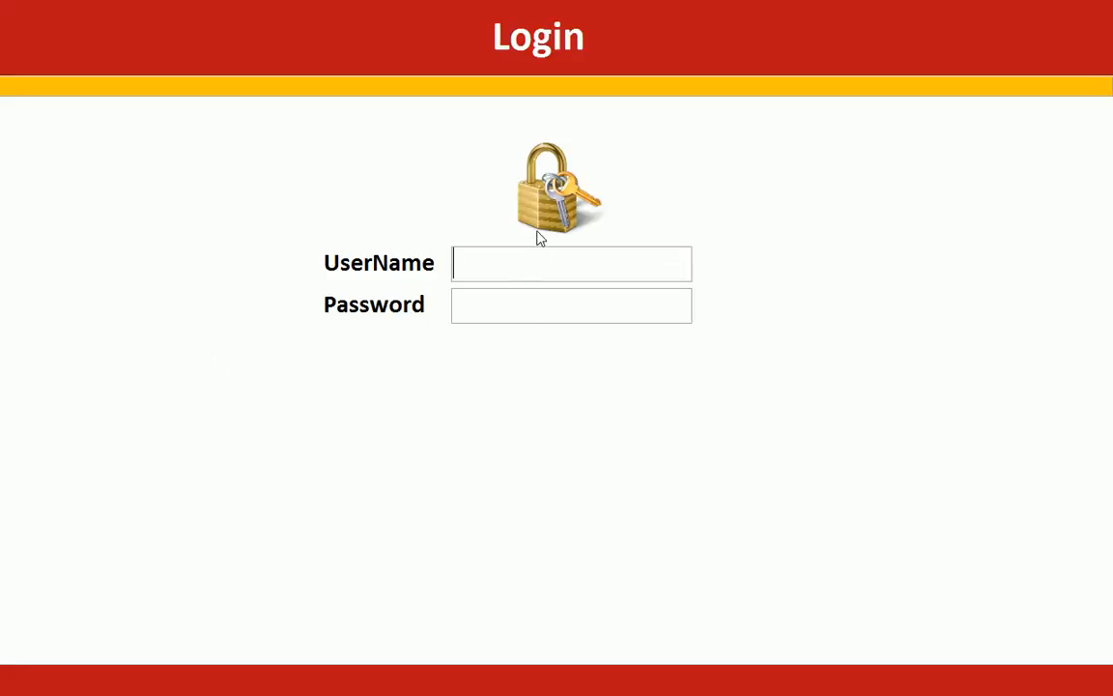
{"action": "left_click", "coordinate": [512, 305]}
{"action": "left_click", "coordinate": [487, 257]}
{"action": "left_click", "coordinate": [489, 311]}
{"action": "left_click", "coordinate": [496, 270]}
Step: Move the padlock, labels and text boxes further down and check the layout in Form View
{"action": "right_click", "coordinate": [772, 249]}
{"action": "left_click", "coordinate": [812, 300]}
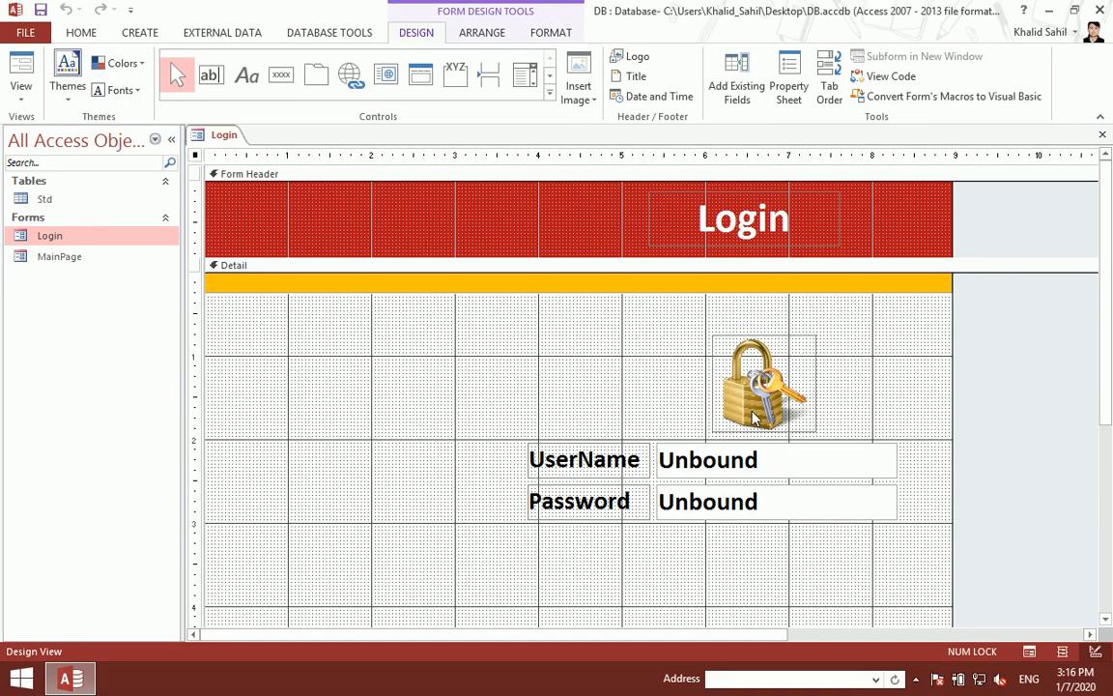
{"action": "left_click_drag", "start_coordinate": [796, 559], "coordinate": [547, 390]}
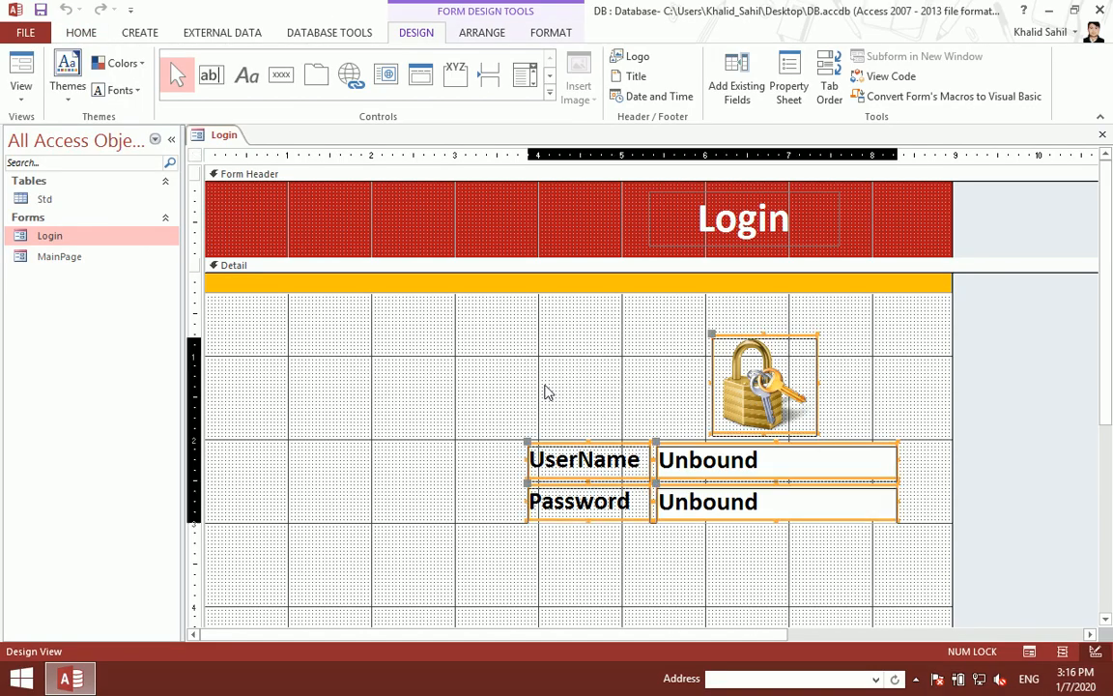
{"action": "key", "text": "Down"}
{"action": "key", "text": "Down"}
{"action": "key", "text": "Down"}
{"action": "key", "text": "Down"}
{"action": "key", "text": "Down"}
{"action": "key", "text": "Down"}
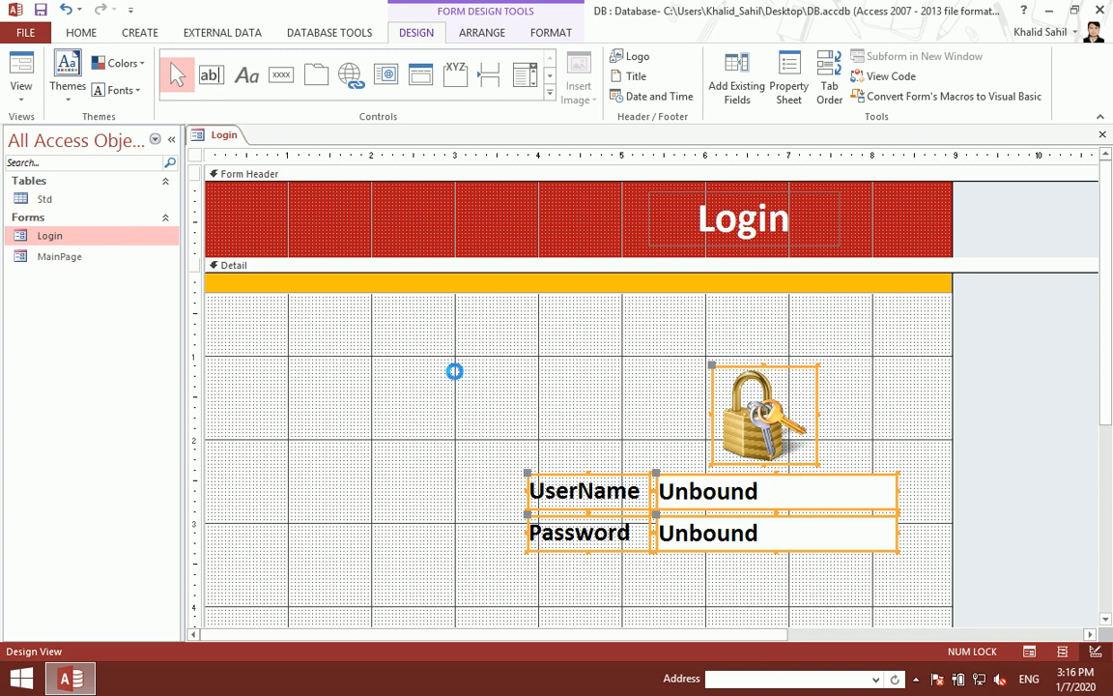
{"action": "key", "text": "ctrl+w"}
{"action": "double_click", "coordinate": [93, 242]}
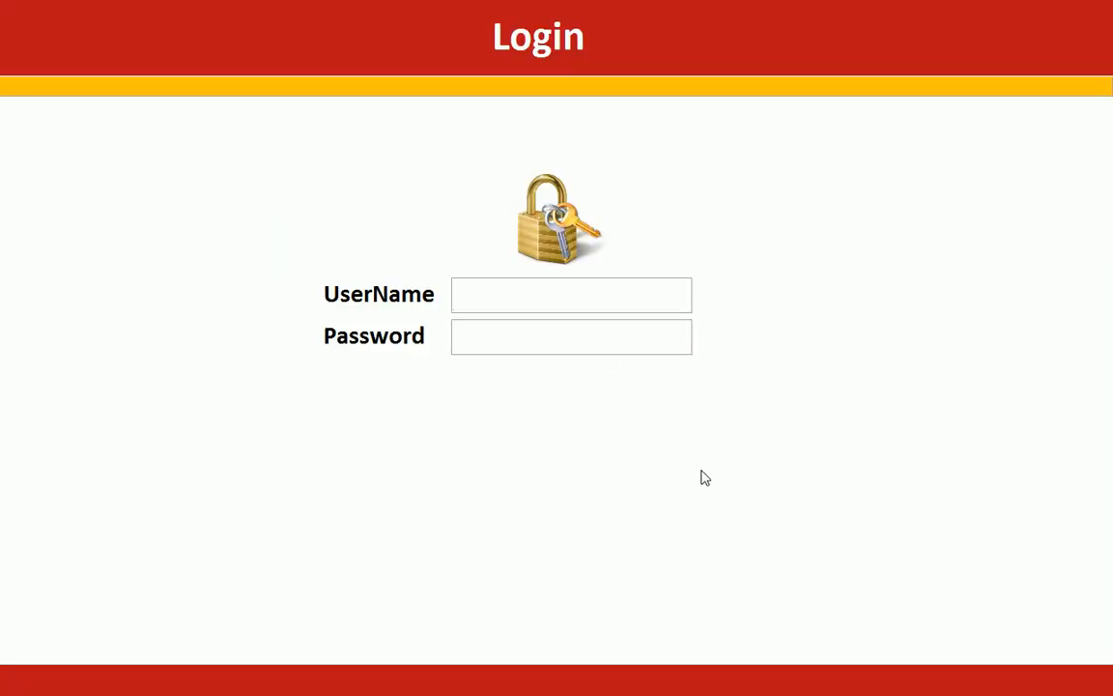
{"action": "right_click", "coordinate": [885, 202]}
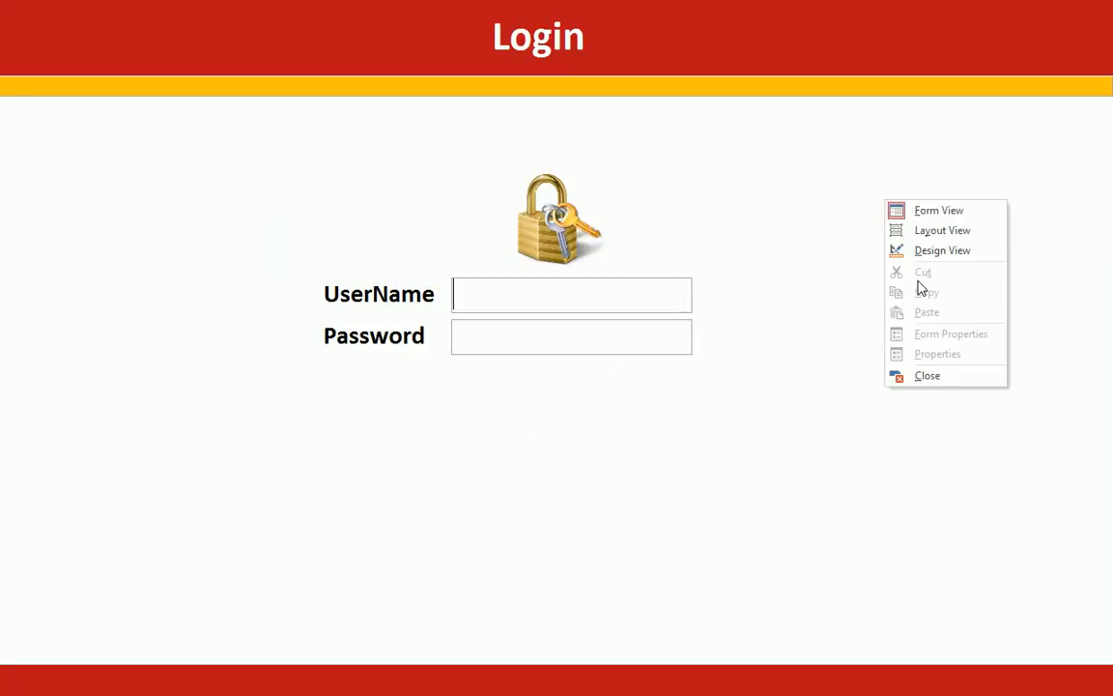
{"action": "left_click", "coordinate": [919, 253]}
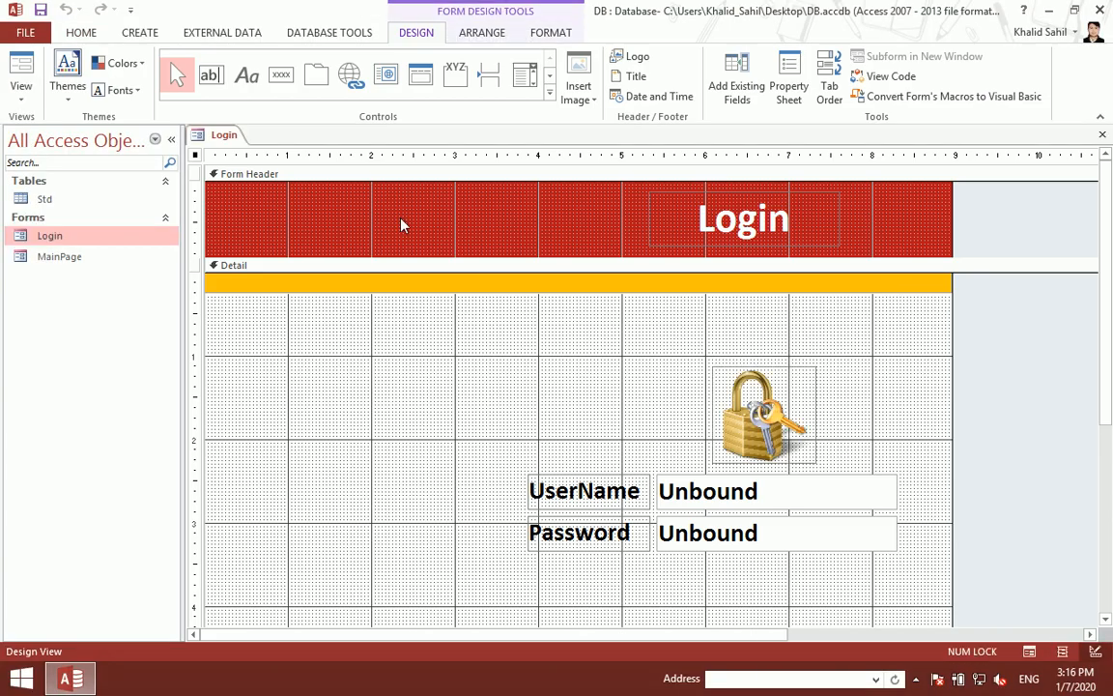
{"action": "left_click", "coordinate": [281, 75]}
Step: Add a button below the Password box without the wizard and duplicate it
{"action": "left_click", "coordinate": [711, 570]}
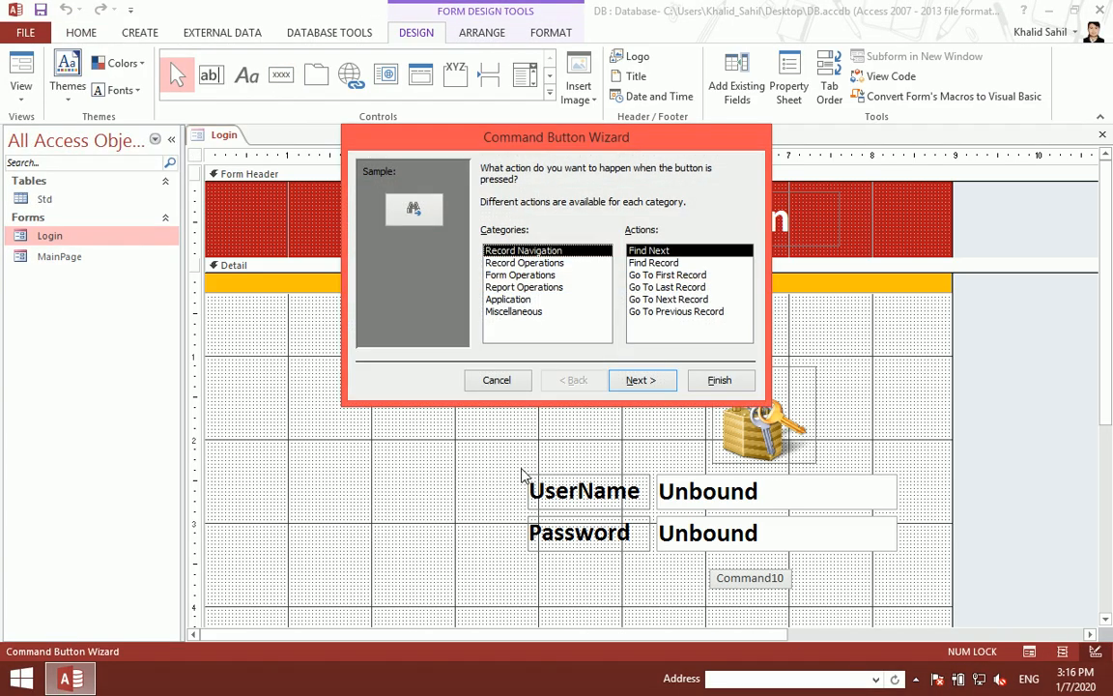
{"action": "left_click", "coordinate": [497, 381]}
{"action": "key", "text": "ctrl+c"}
{"action": "key", "text": "ctrl+v"}
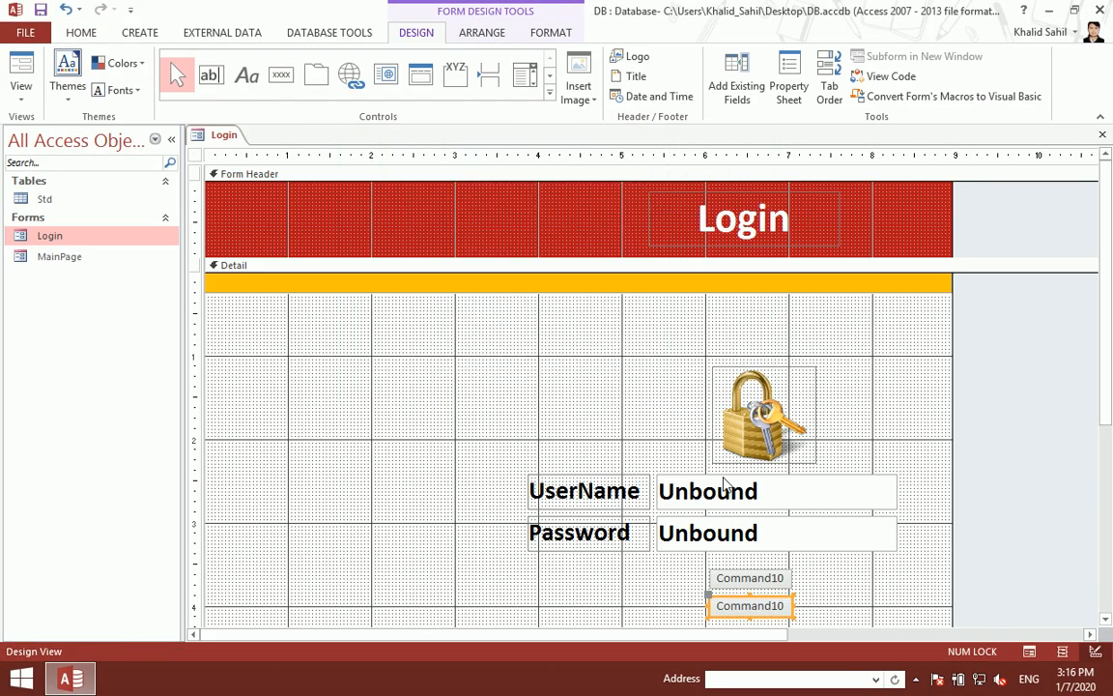
Step: Caption the upper button Login and the lower button Close
{"action": "left_click", "coordinate": [750, 586]}
{"action": "key", "text": "F2"}
{"action": "key", "text": "BackSpace"}
{"action": "key", "text": "BackSpace"}
{"action": "key", "text": "BackSpace"}
{"action": "key", "text": "BackSpace"}
{"action": "key", "text": "BackSpace"}
{"action": "key", "text": "BackSpace"}
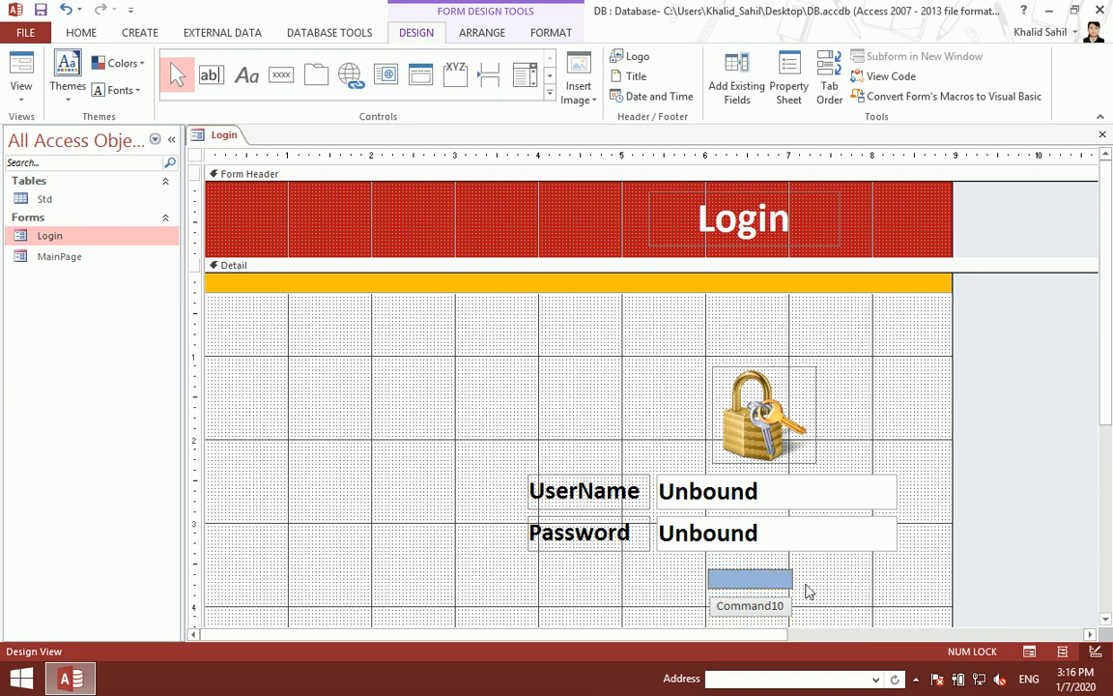
{"action": "key", "text": "Return"}
{"action": "left_click", "coordinate": [760, 606]}
{"action": "key", "text": "F2"}
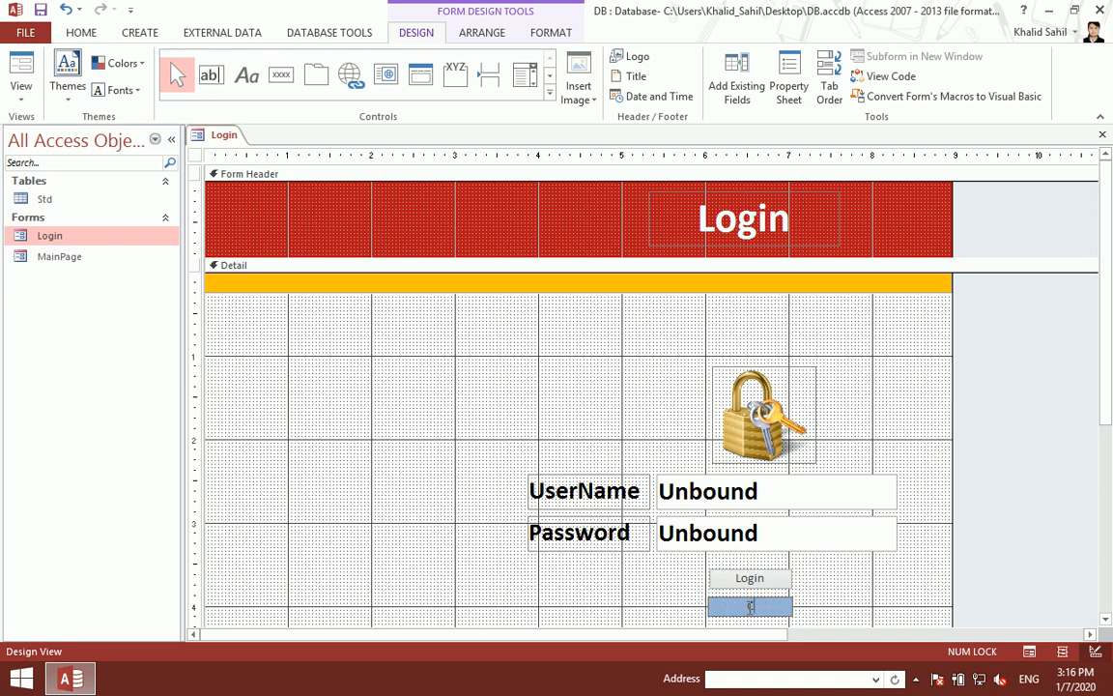
{"action": "key", "text": "Return"}
Step: Place Close and Login side by side and run the Login form
{"action": "left_click_drag", "start_coordinate": [757, 584], "coordinate": [855, 569]}
{"action": "left_click_drag", "start_coordinate": [763, 607], "coordinate": [771, 571]}
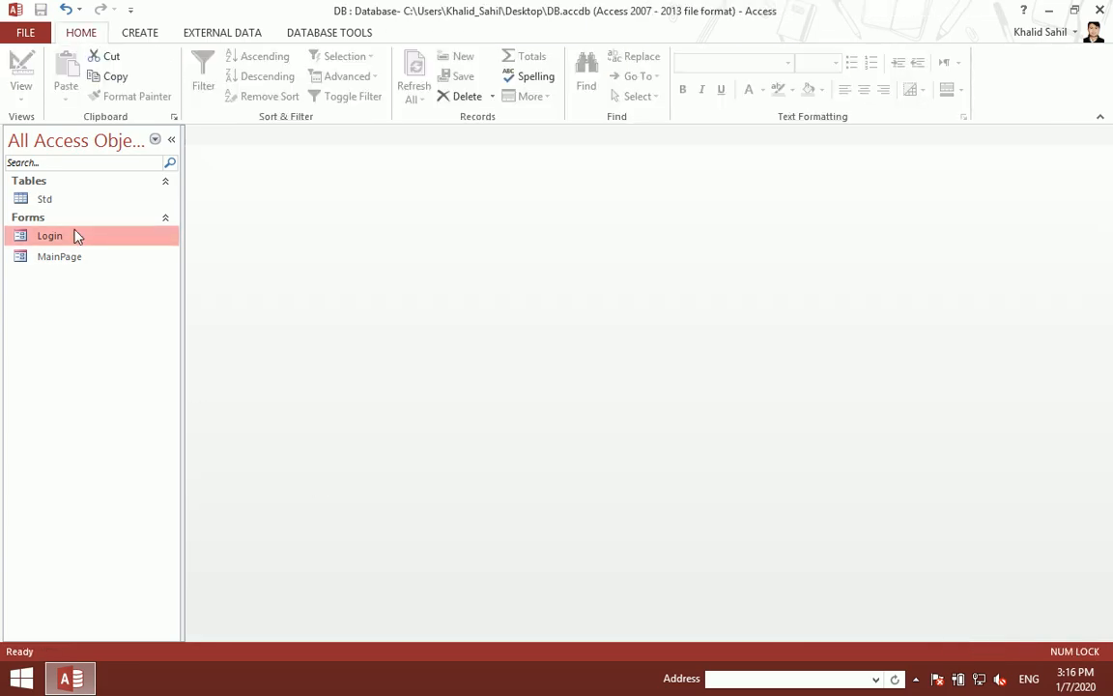
{"action": "double_click", "coordinate": [77, 237]}
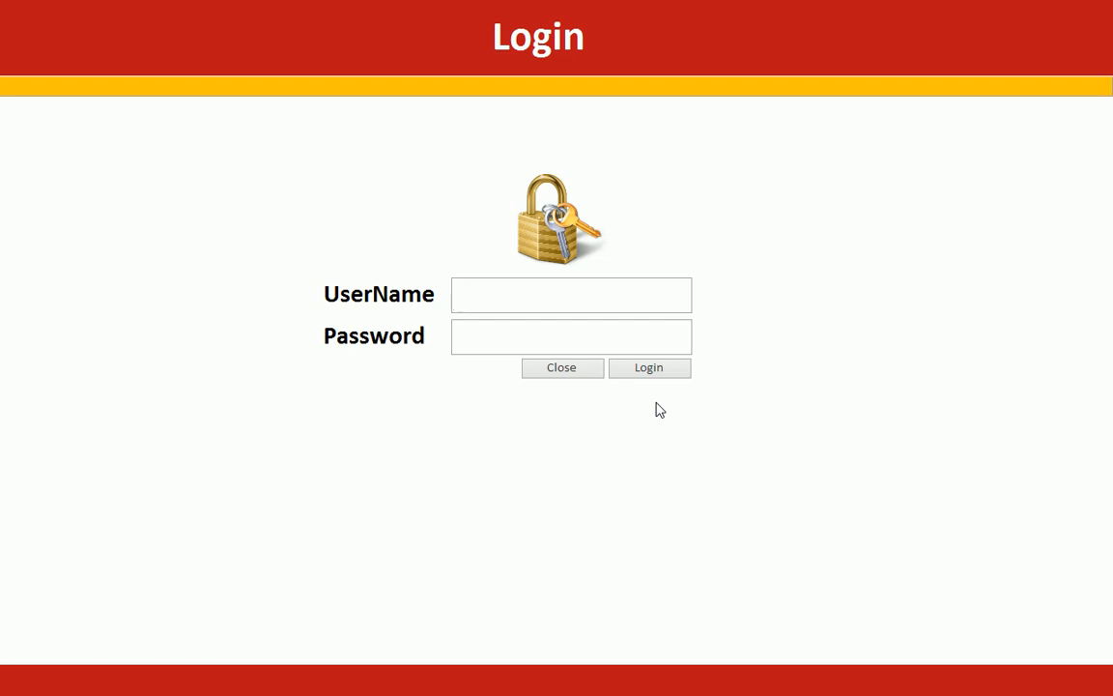
Step: In Design View, make the Close and Login button captions bold
{"action": "right_click", "coordinate": [808, 273]}
{"action": "left_click", "coordinate": [831, 324]}
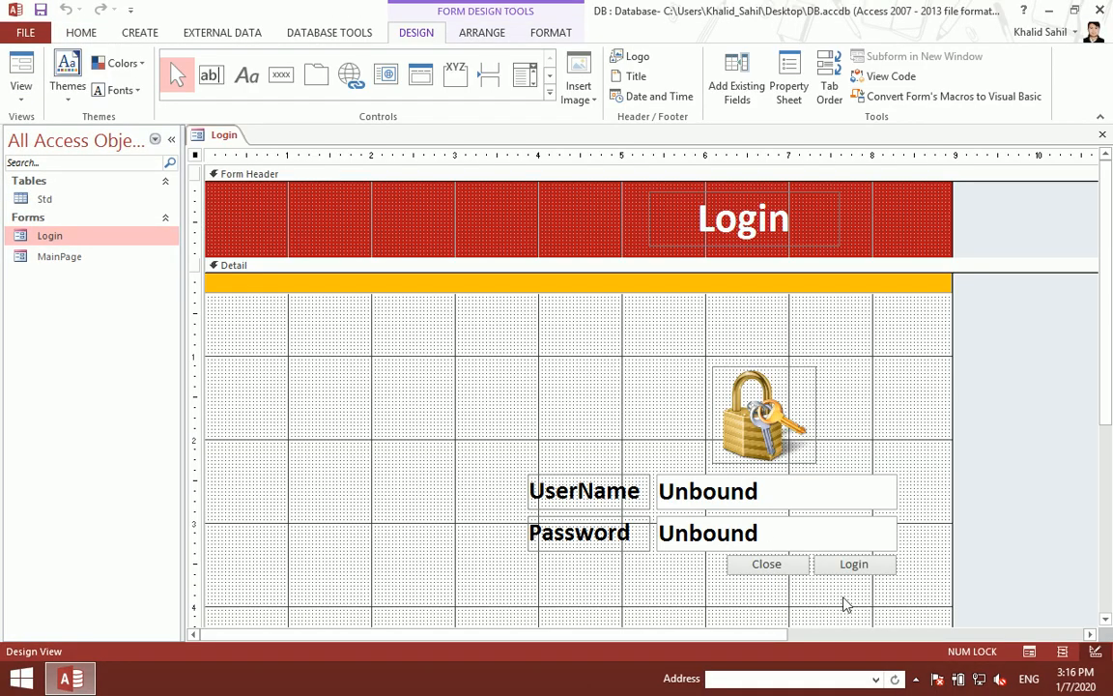
{"action": "left_click_drag", "start_coordinate": [845, 590], "coordinate": [732, 566]}
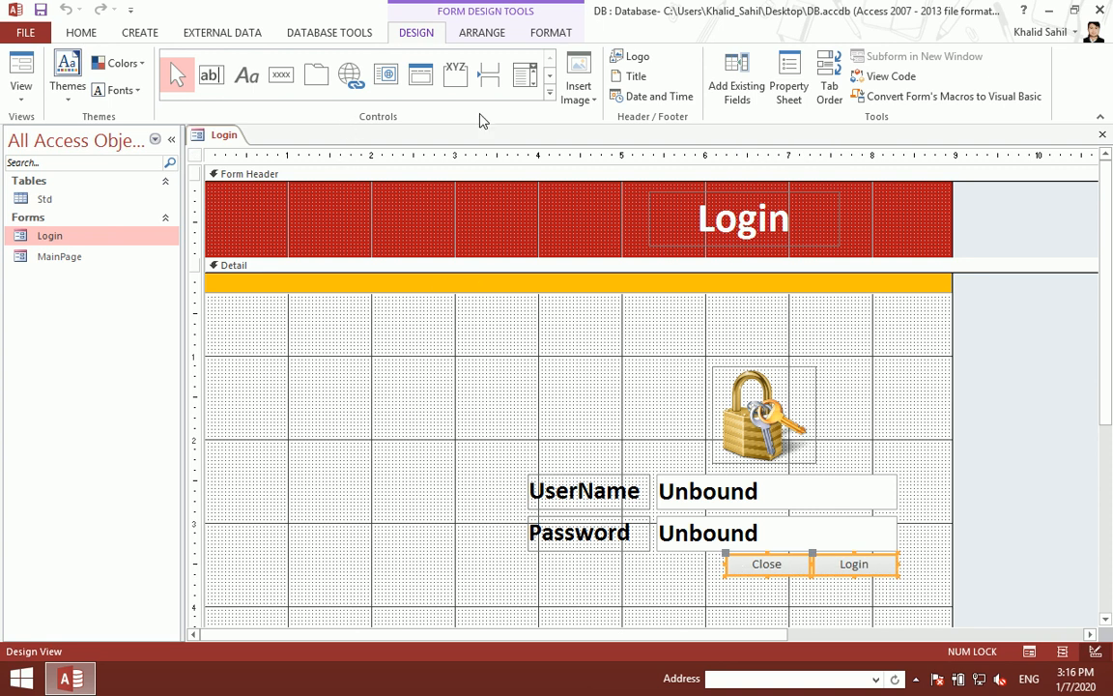
{"action": "left_click", "coordinate": [549, 93]}
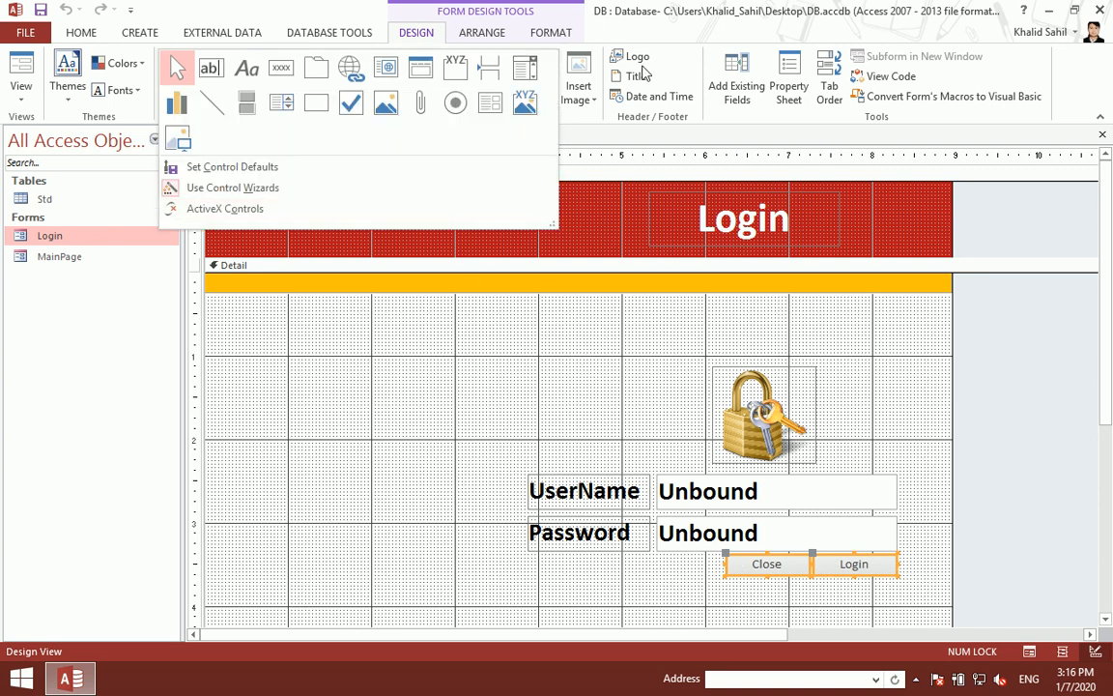
{"action": "left_click", "coordinate": [551, 32]}
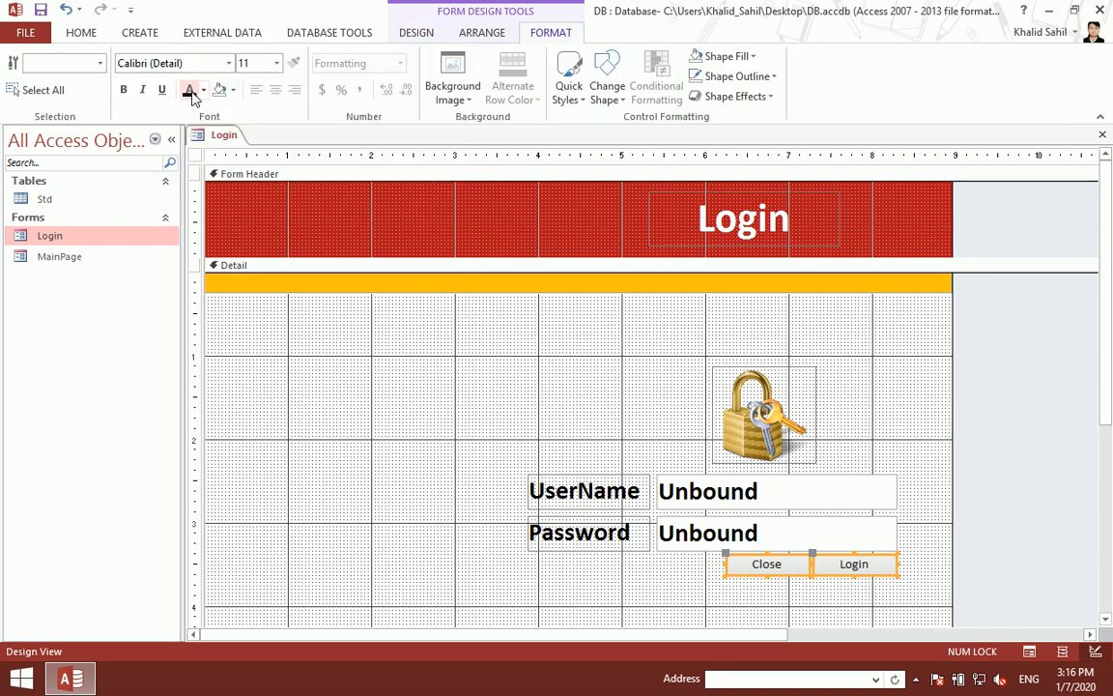
{"action": "left_click", "coordinate": [122, 89]}
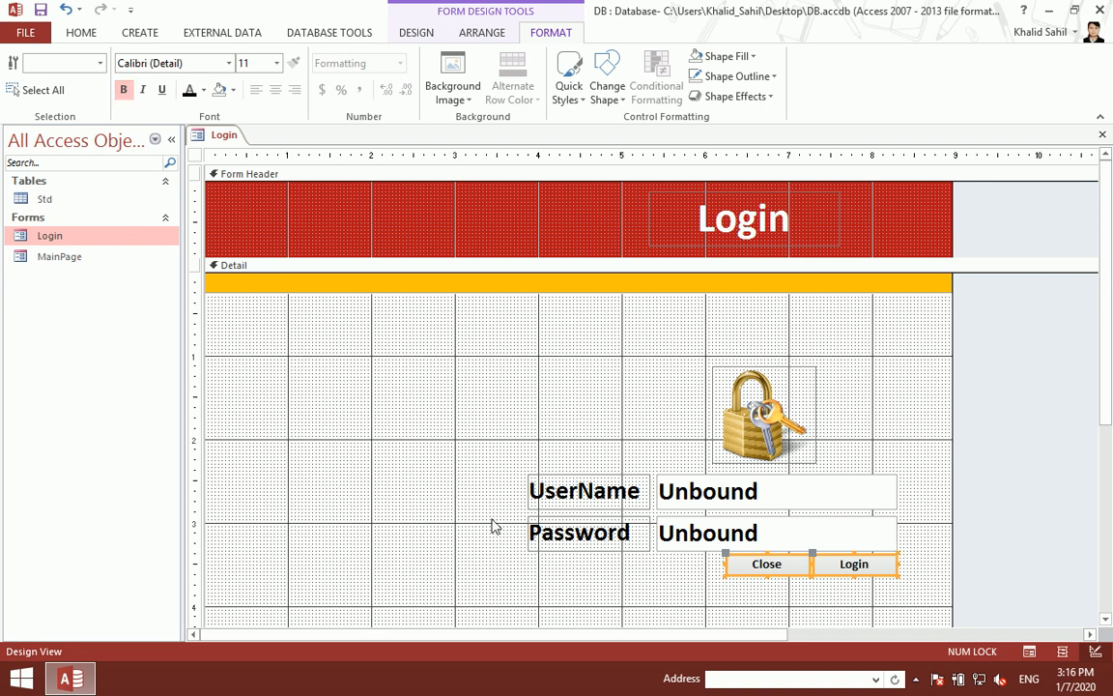
Step: Close the design and run the Login form, trying the UserName and Password boxes
{"action": "key", "text": "ctrl+w"}
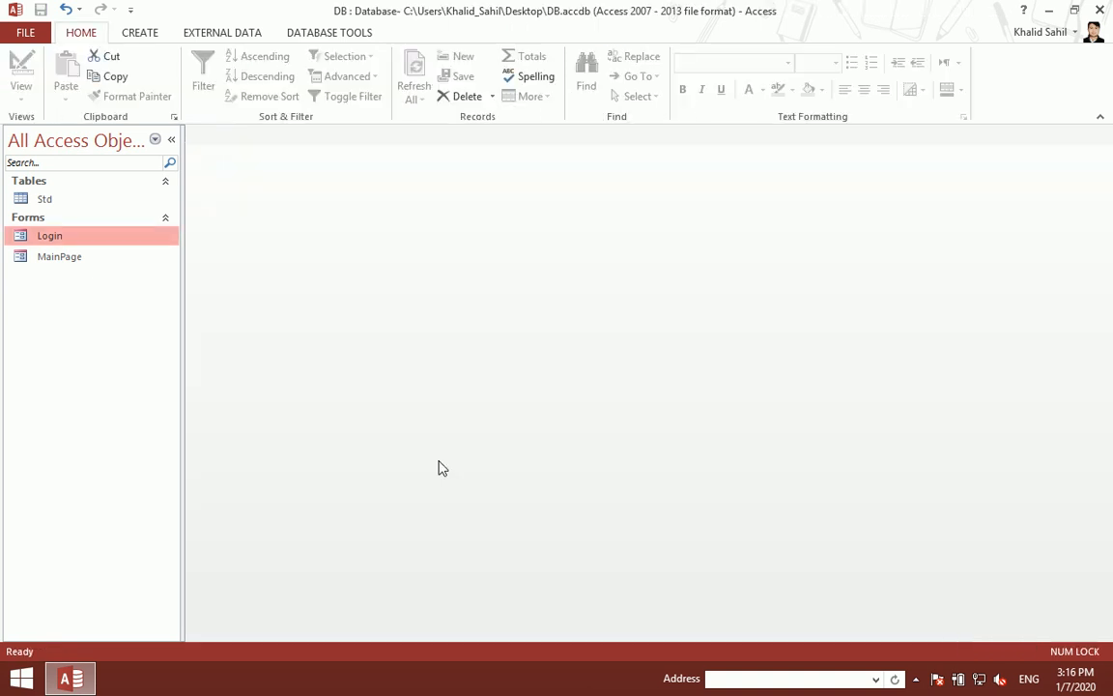
{"action": "double_click", "coordinate": [82, 239]}
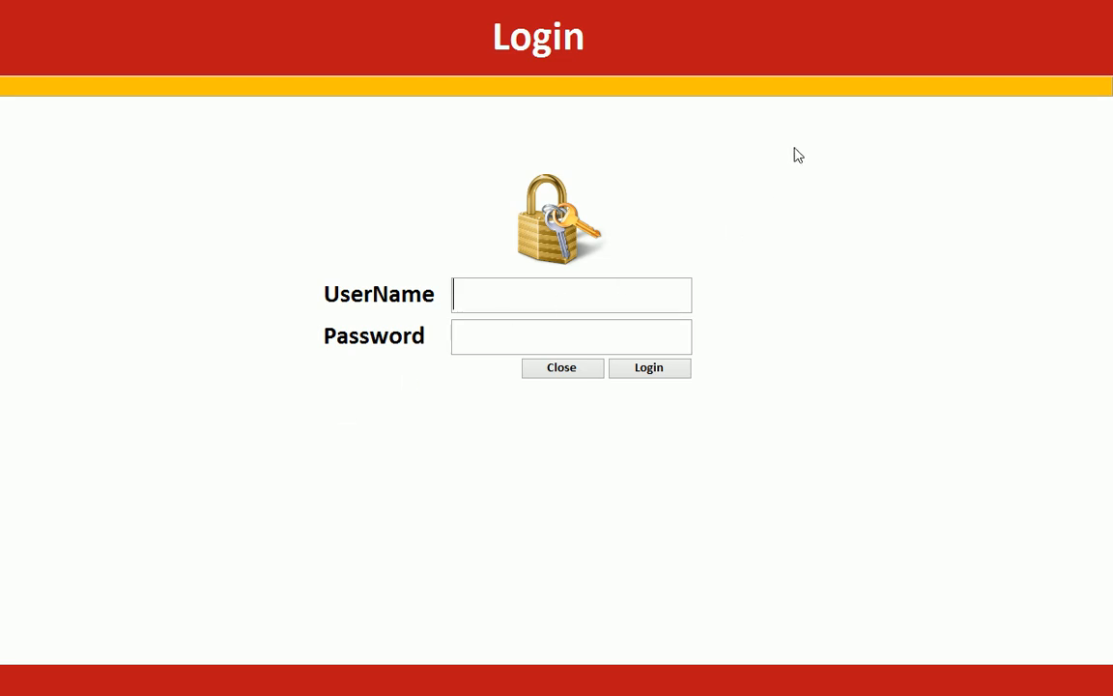
{"action": "left_click", "coordinate": [522, 299]}
{"action": "left_click", "coordinate": [525, 338]}
{"action": "right_click", "coordinate": [753, 246]}
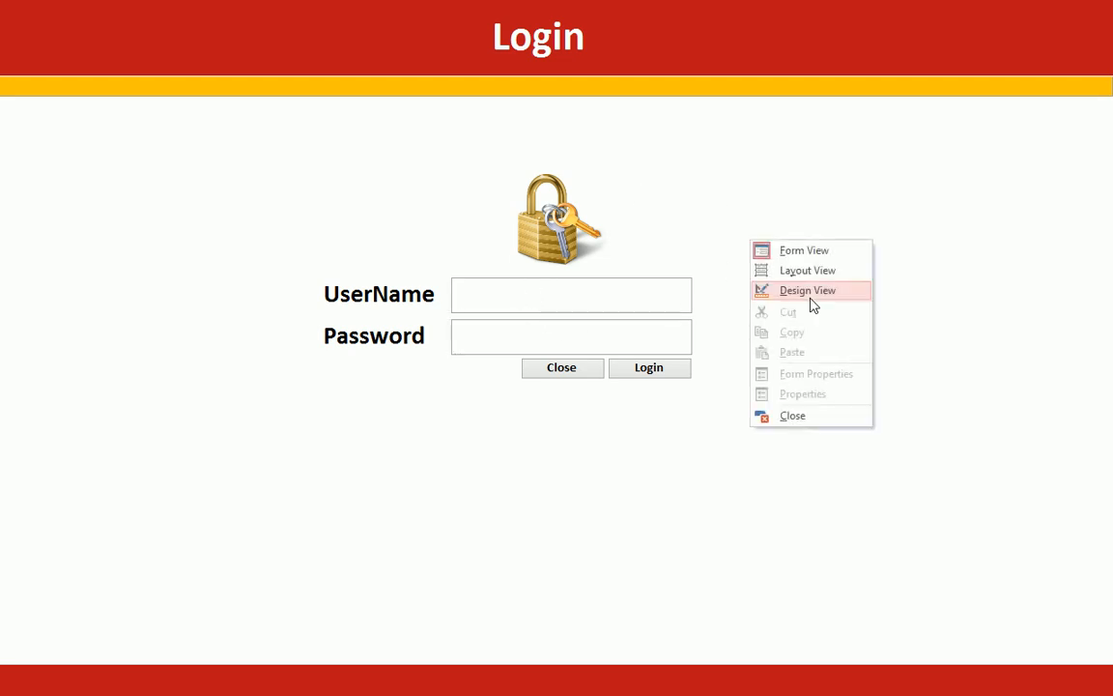
Step: In Design View, create a Code Builder Click event for the Close button
{"action": "left_click", "coordinate": [807, 291]}
{"action": "right_click", "coordinate": [749, 568]}
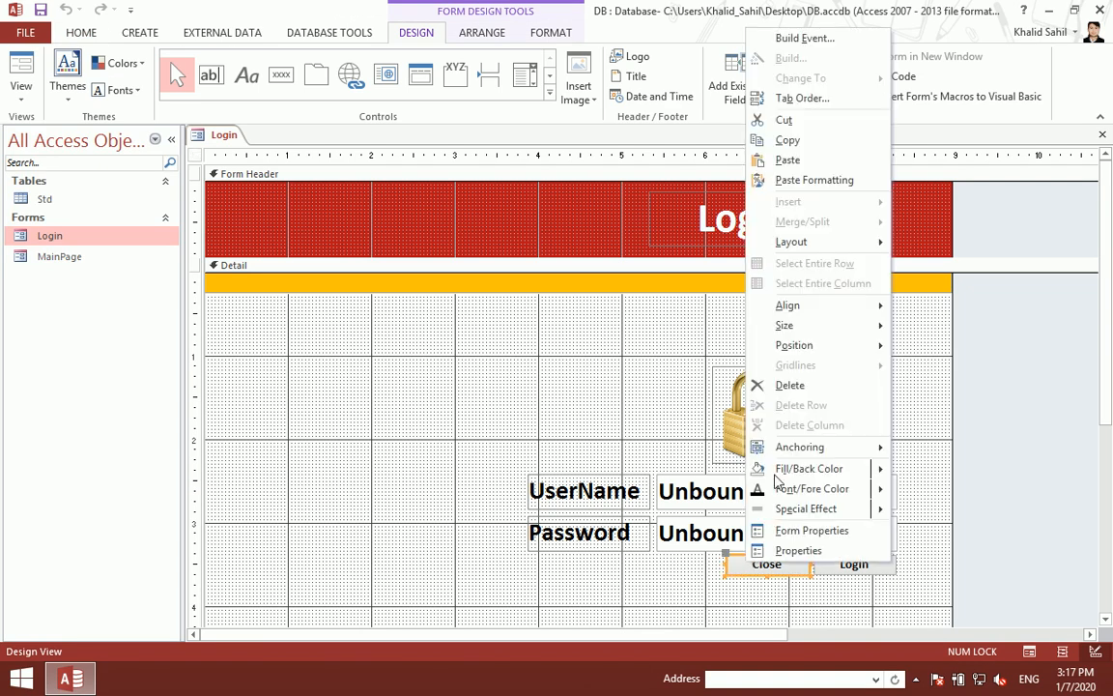
{"action": "left_click", "coordinate": [798, 38]}
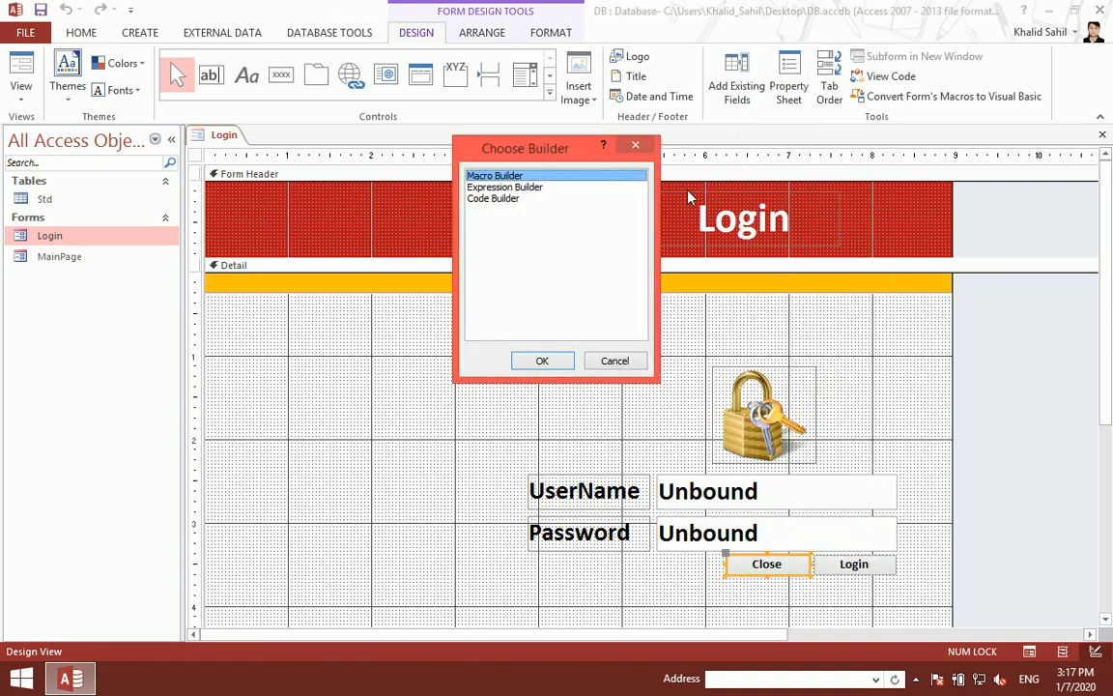
{"action": "left_click", "coordinate": [495, 198]}
{"action": "left_click", "coordinate": [542, 361]}
Step: Enter DoCmd.Quit in Command11_Click and close the VBA editor
{"action": "type", "text": "docmd.q"}
{"action": "key", "text": "Tab"}
{"action": "key", "text": "Up"}
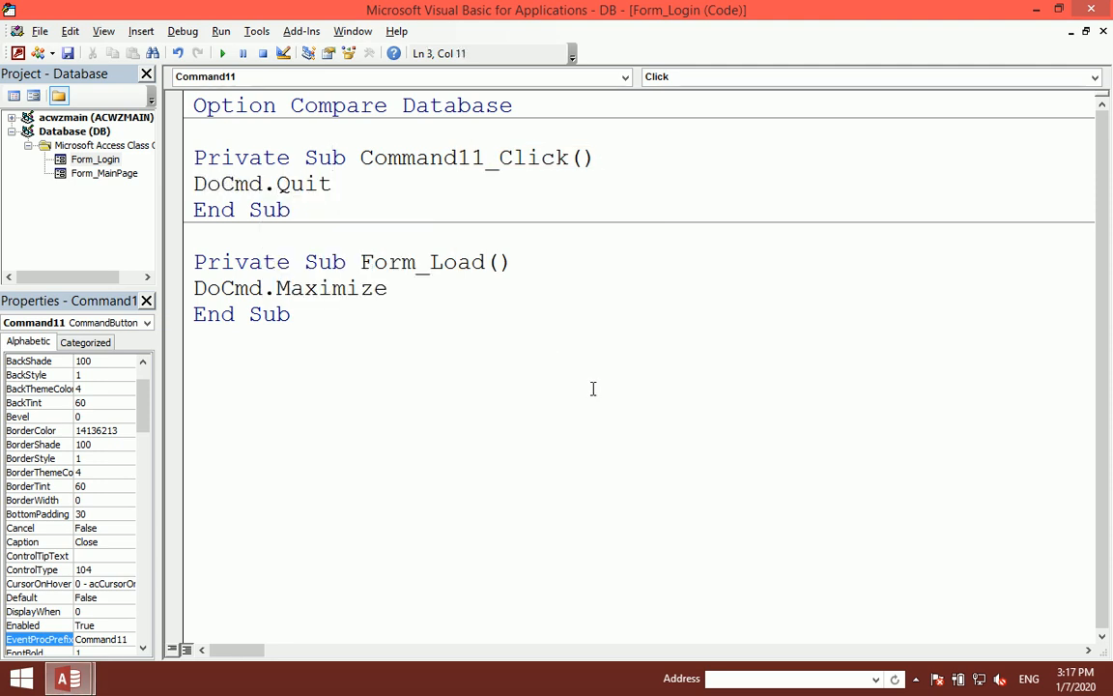
{"action": "left_click_drag", "start_coordinate": [332, 183], "coordinate": [217, 189]}
{"action": "left_click_drag", "start_coordinate": [442, 192], "coordinate": [158, 179]}
{"action": "left_click", "coordinate": [1092, 8]}
{"action": "left_click", "coordinate": [798, 315]}
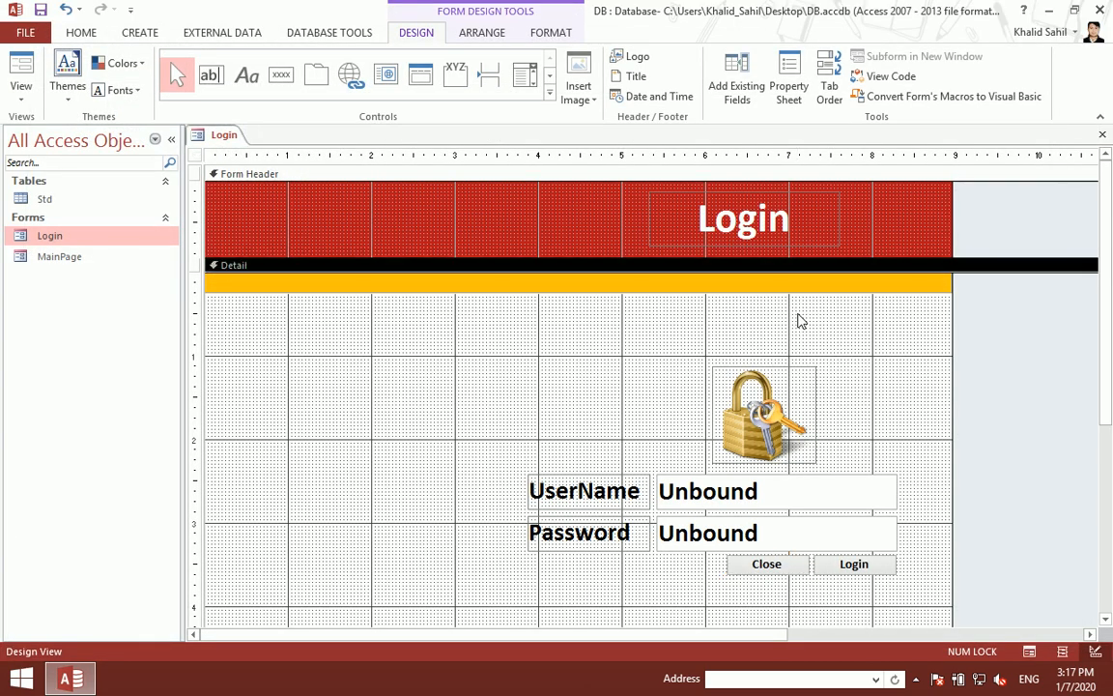
Step: Close the design, run the Login form and confirm Close quits Access
{"action": "key", "text": "ctrl+w"}
{"action": "double_click", "coordinate": [124, 244]}
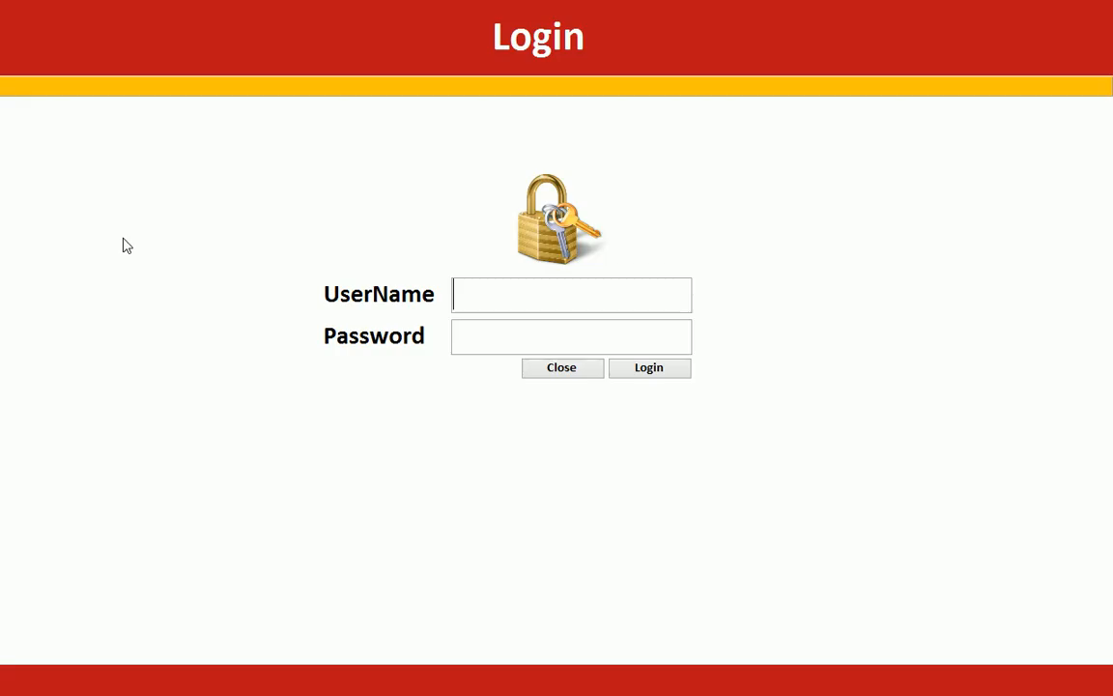
{"action": "left_click", "coordinate": [566, 373]}
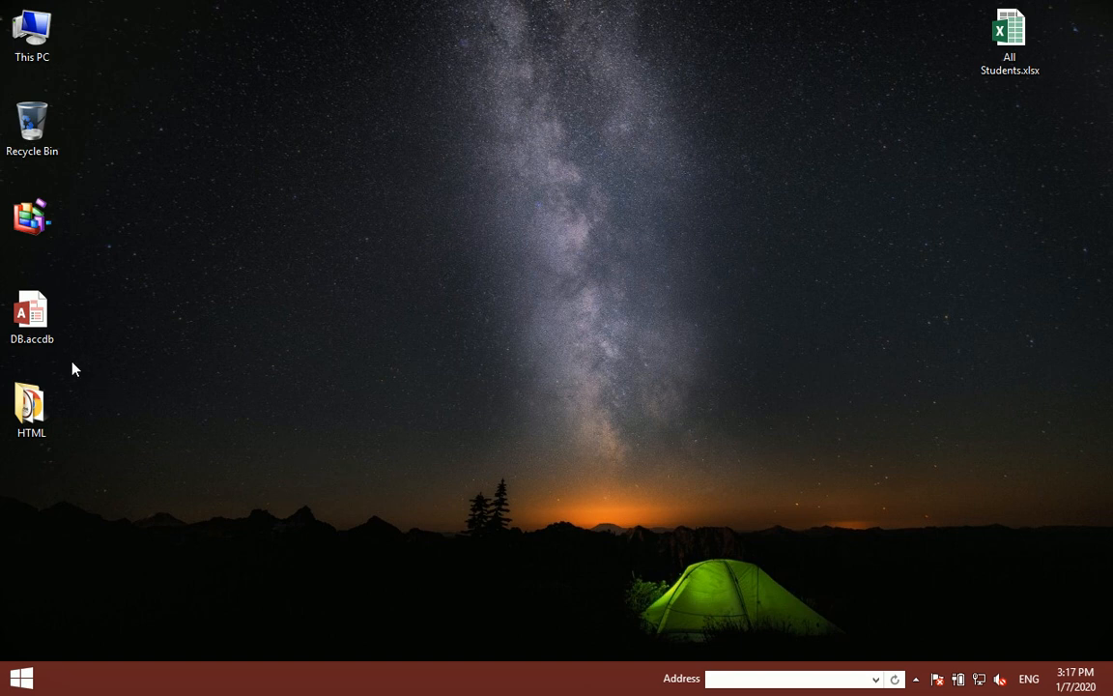
{"action": "double_click", "coordinate": [30, 312]}
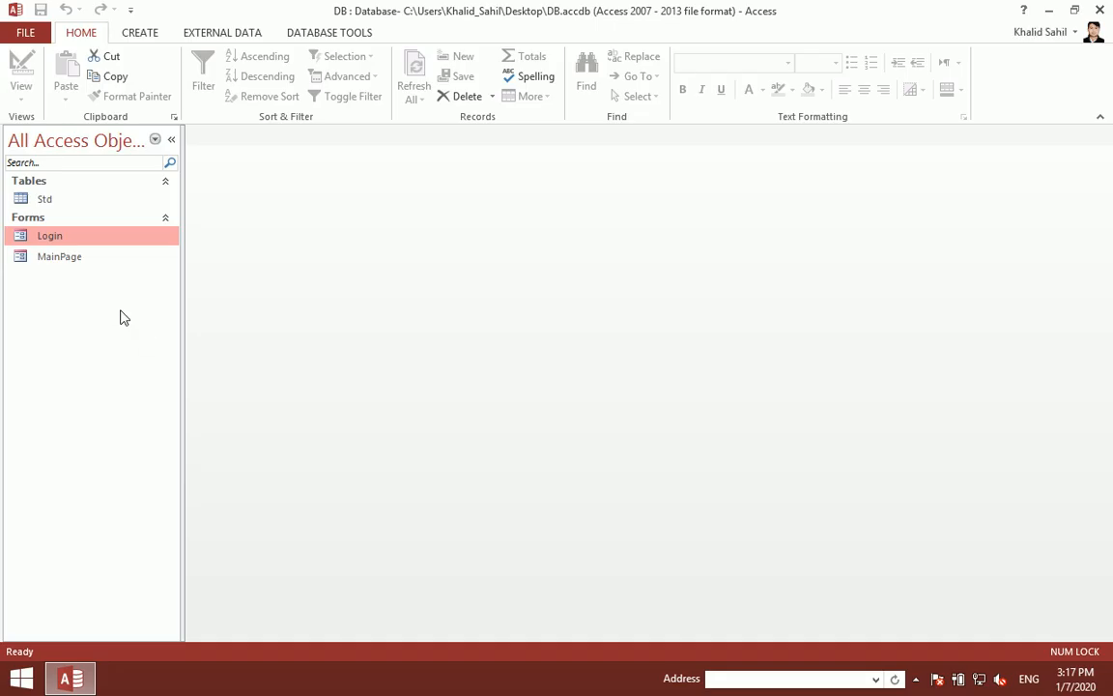
{"action": "double_click", "coordinate": [66, 236]}
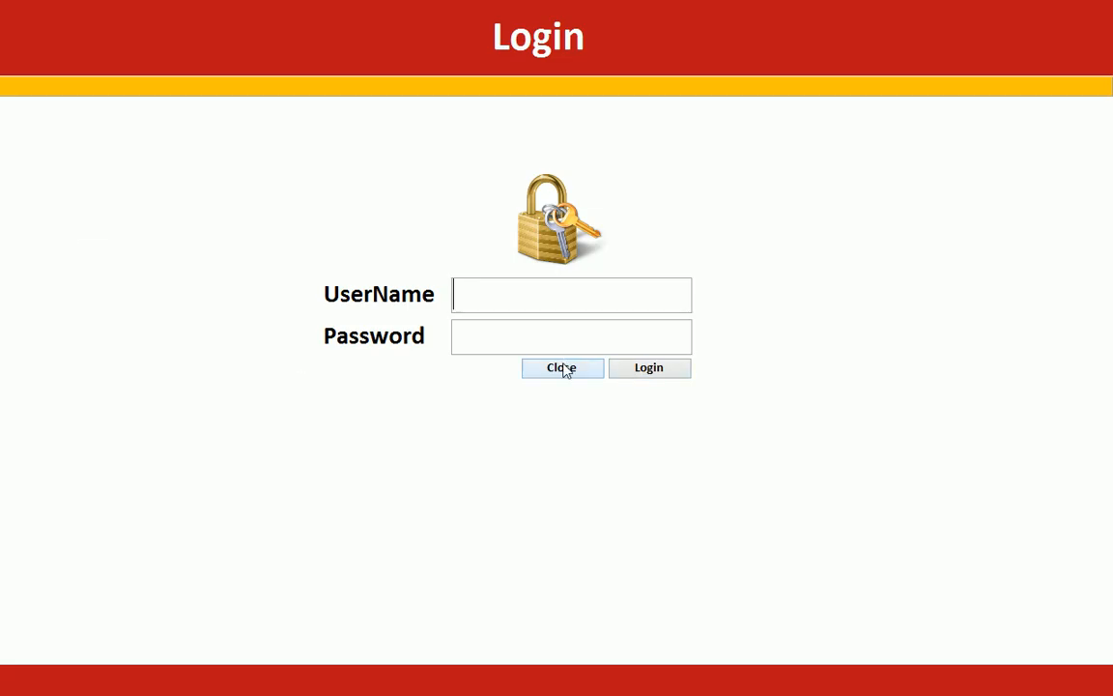
{"action": "right_click", "coordinate": [798, 273]}
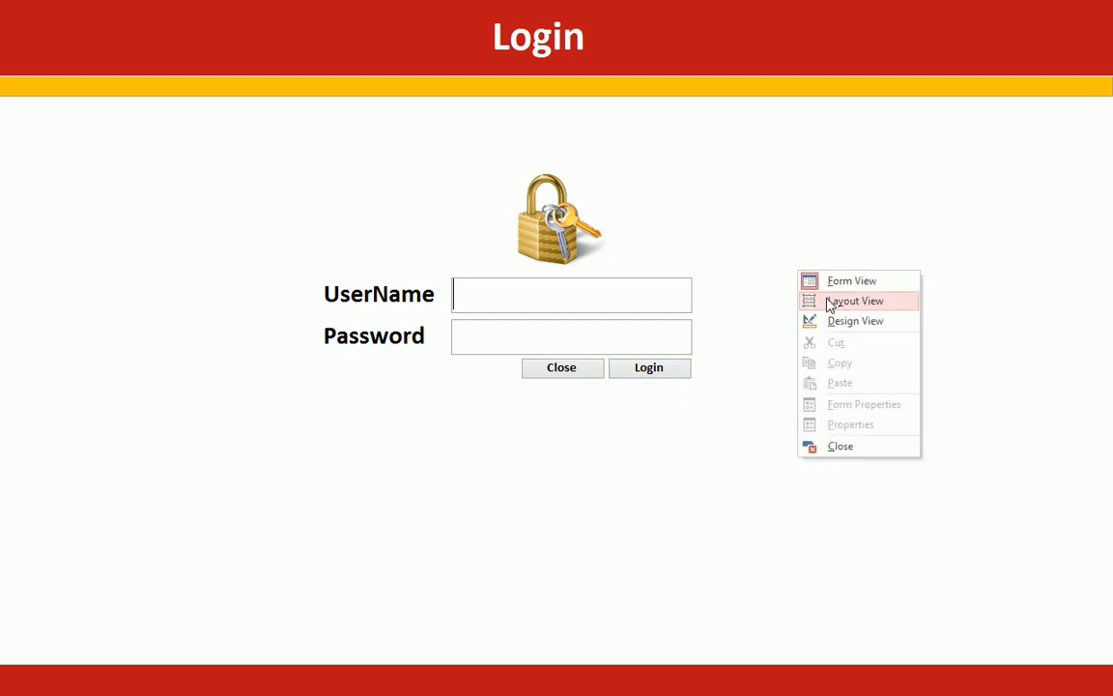
{"action": "left_click", "coordinate": [547, 308]}
{"action": "type", "text": "sdfdasf"}
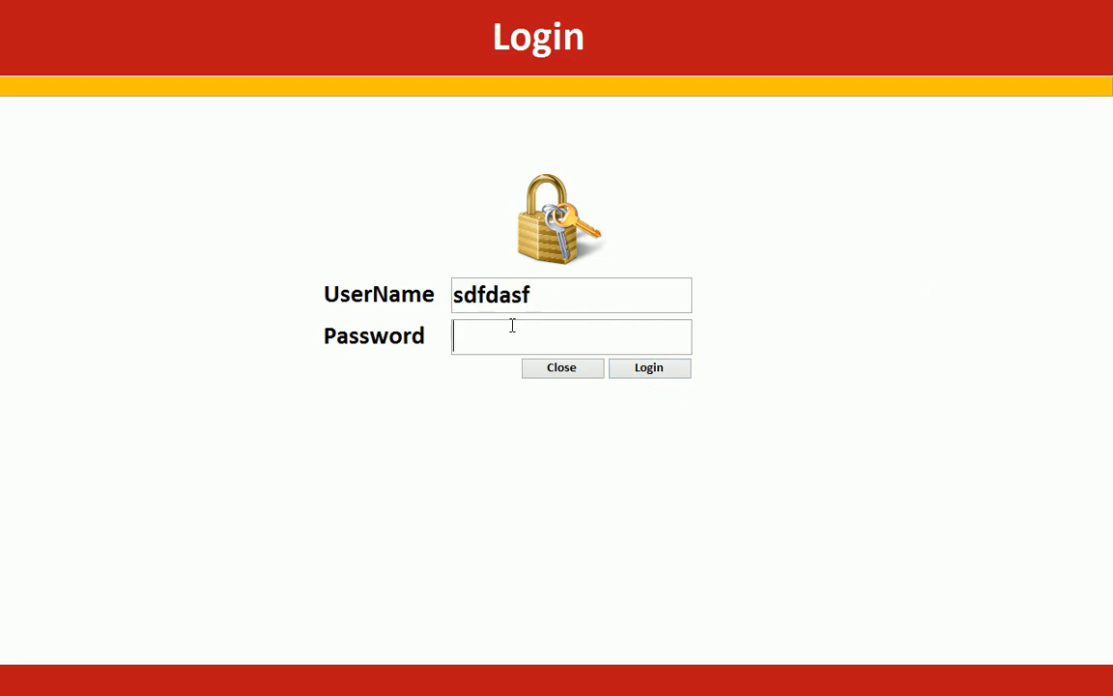
{"action": "left_click", "coordinate": [513, 326]}
{"action": "type", "text": "adfasdf"}
{"action": "right_click", "coordinate": [738, 230]}
{"action": "left_click", "coordinate": [773, 281]}
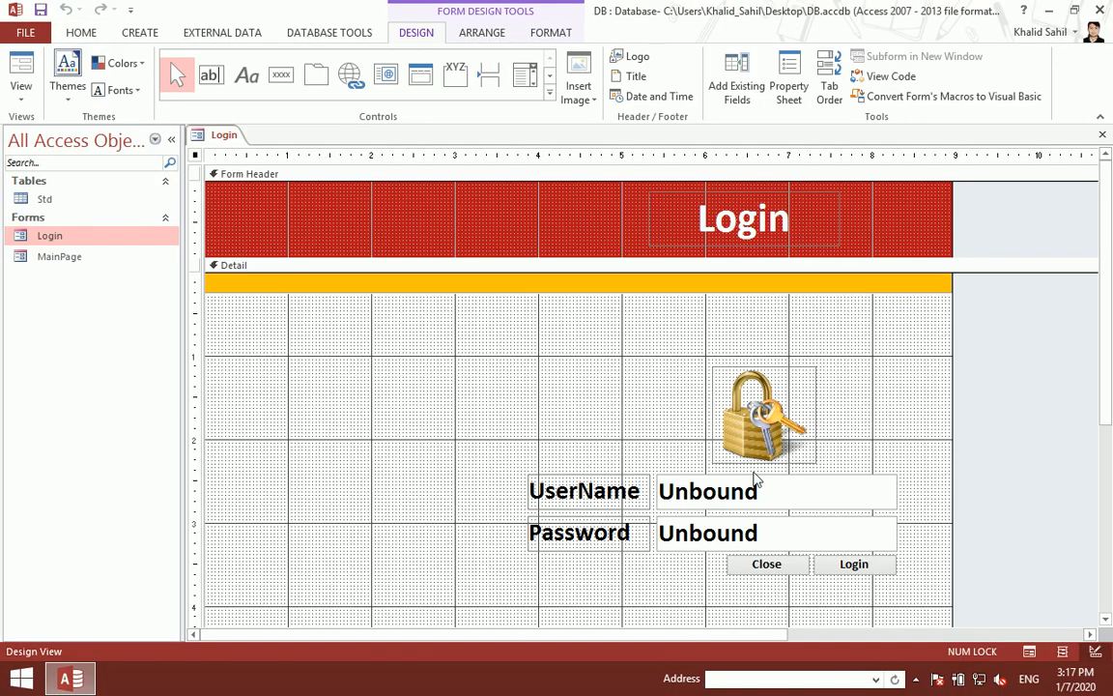
{"action": "left_click", "coordinate": [715, 534]}
{"action": "left_click", "coordinate": [792, 77]}
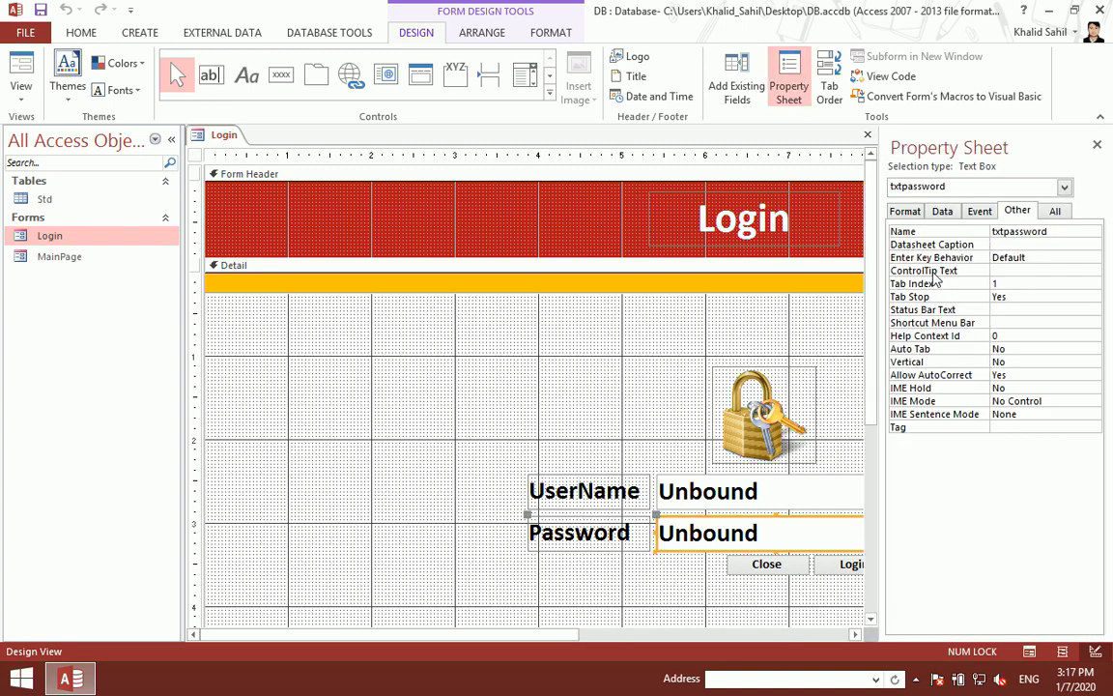
{"action": "left_click", "coordinate": [942, 211]}
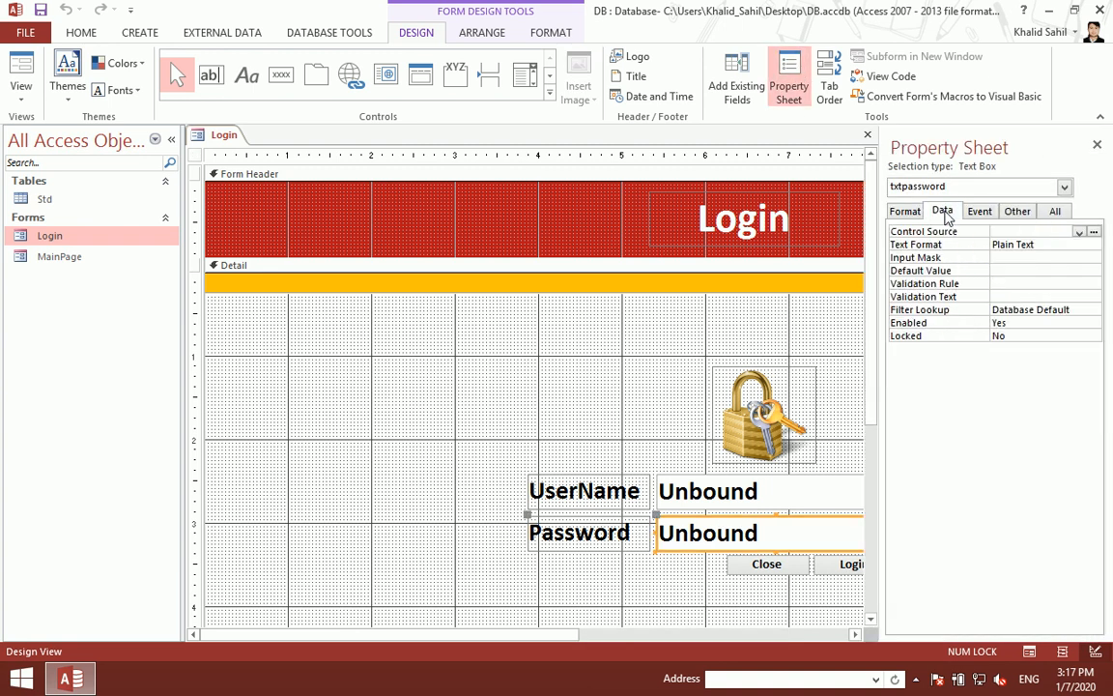
{"action": "left_click", "coordinate": [1010, 259]}
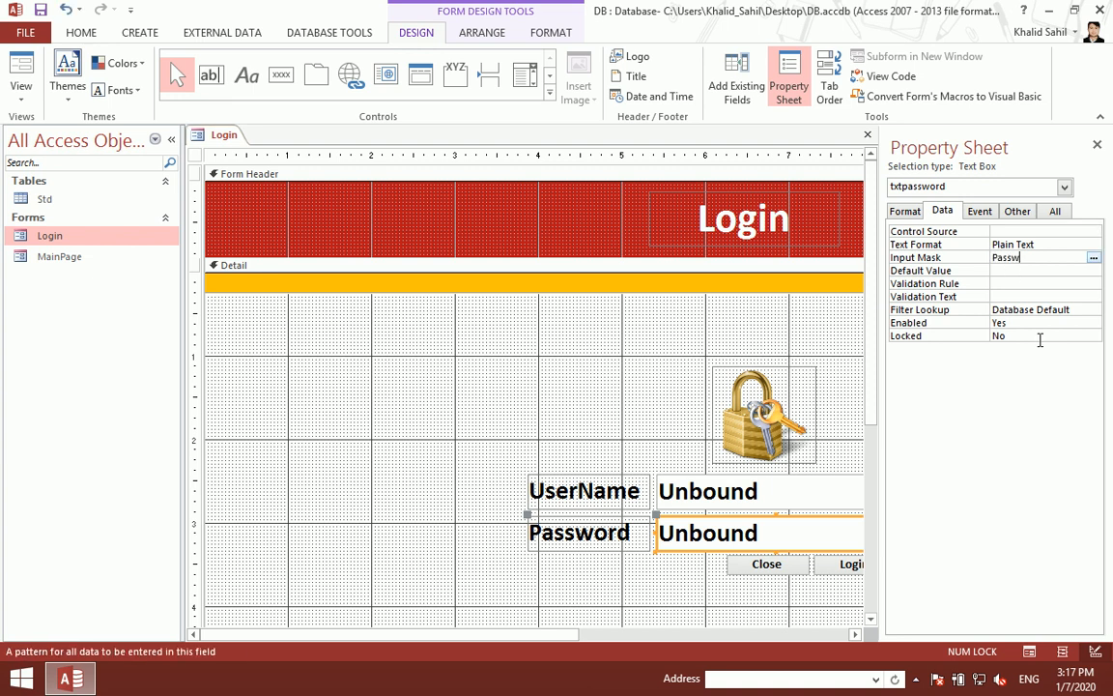
{"action": "key", "text": "Return"}
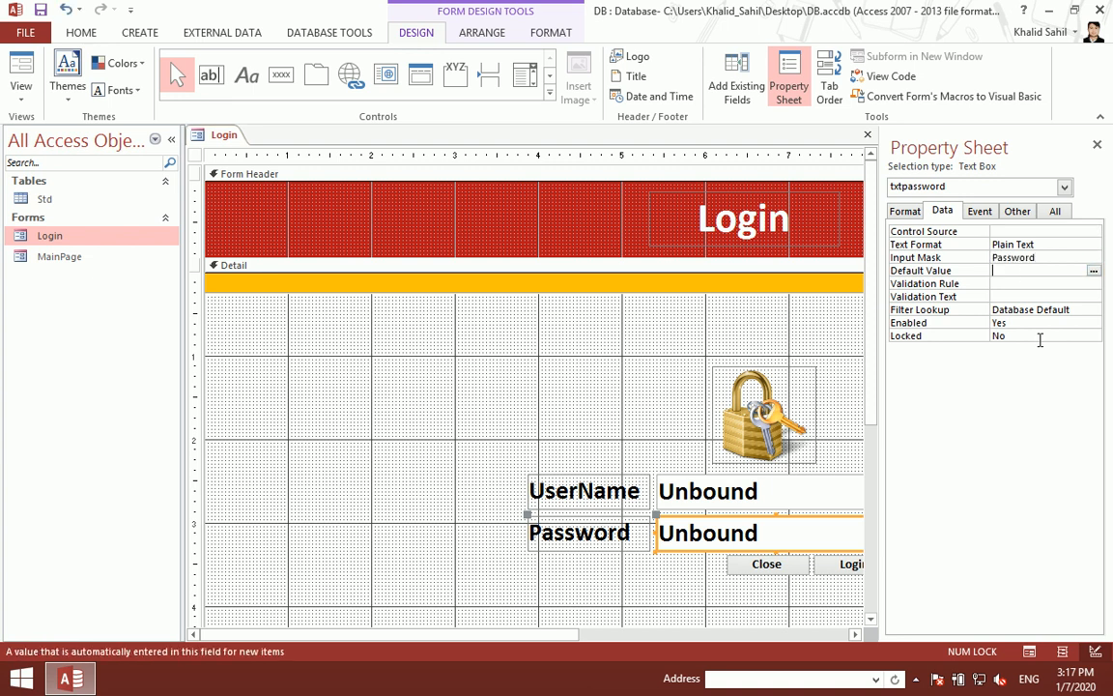
{"action": "left_click", "coordinate": [1097, 145]}
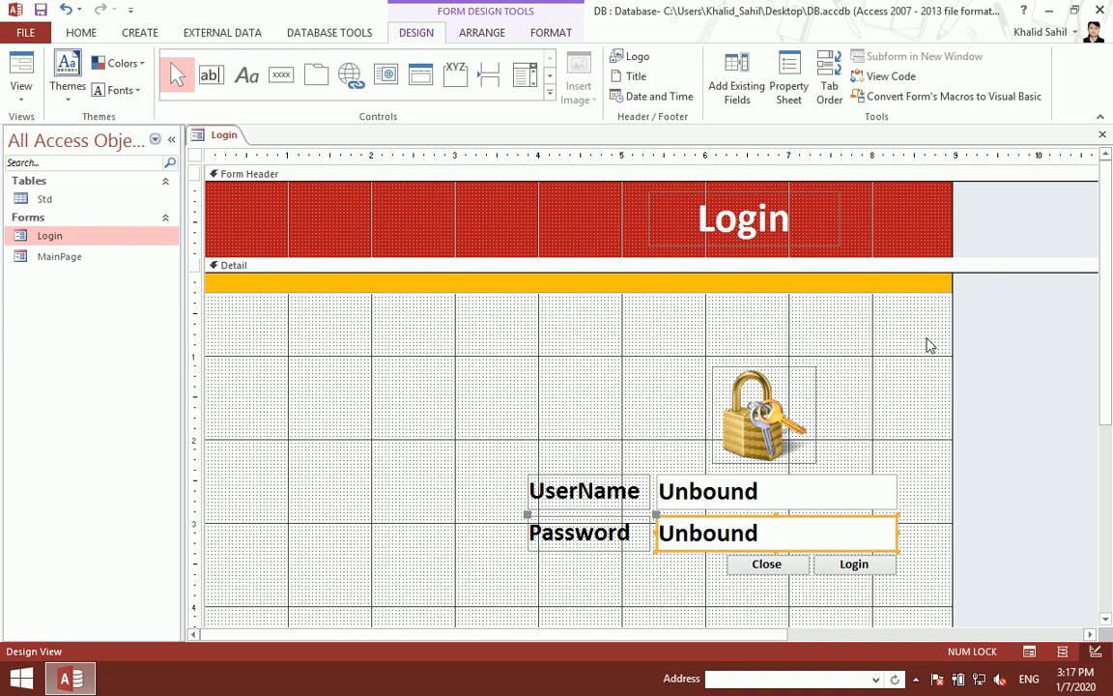
{"action": "left_click", "coordinate": [768, 510]}
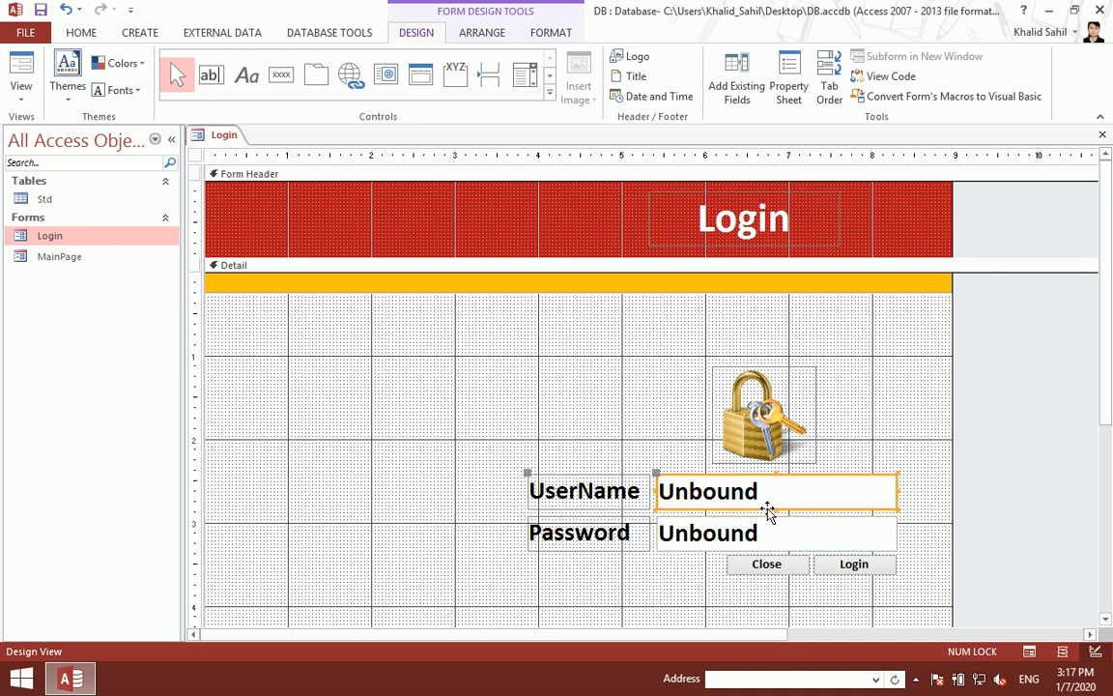
Step: Create a Code Builder Click procedure for the Login button
{"action": "left_click", "coordinate": [758, 534]}
{"action": "right_click", "coordinate": [846, 572]}
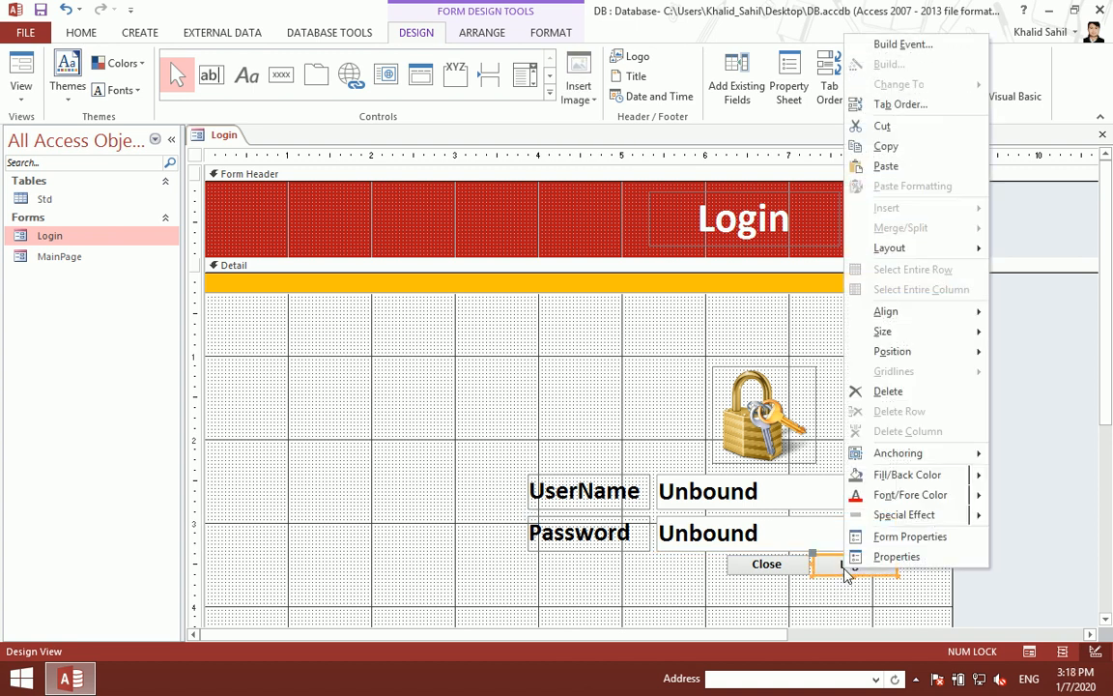
{"action": "left_click", "coordinate": [900, 46]}
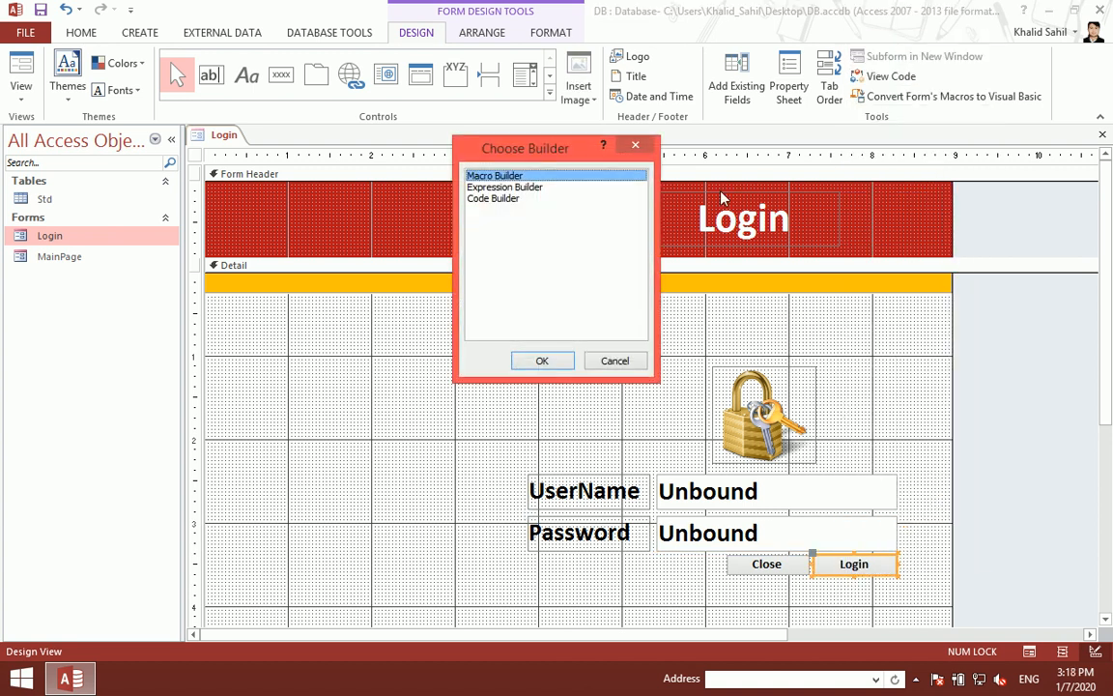
{"action": "left_click", "coordinate": [547, 199]}
{"action": "left_click", "coordinate": [540, 360]}
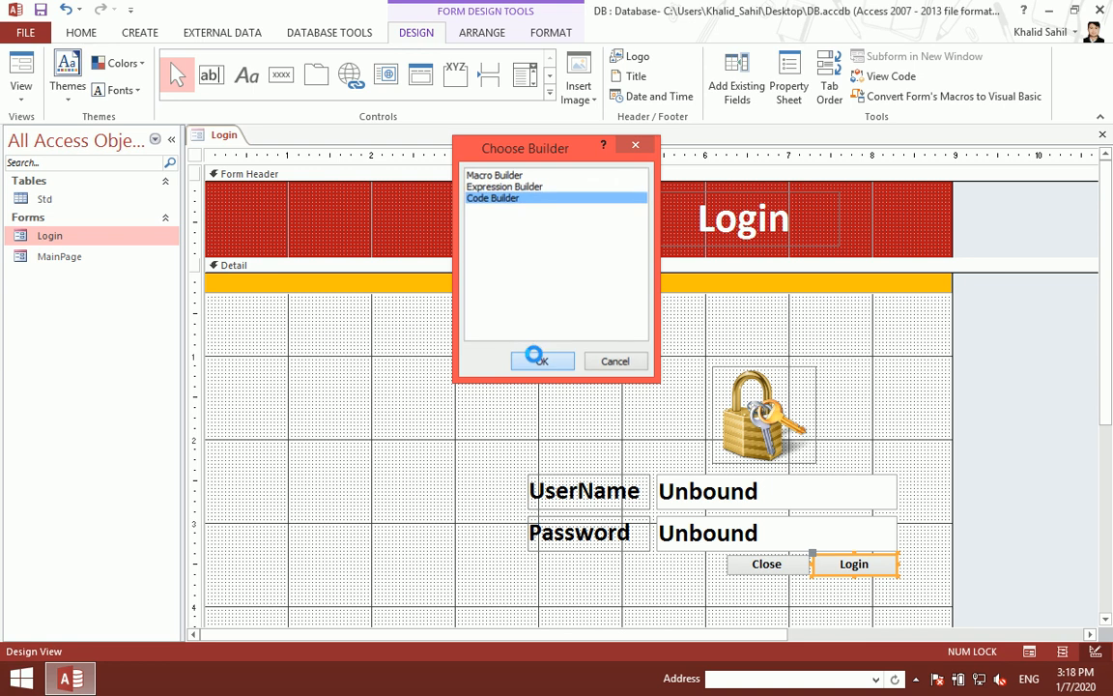
Step: Write If IsNull(Me.txtuser.Value) And IsNull(Me.txtpassword.Value) Then
{"action": "type", "text": "if "}
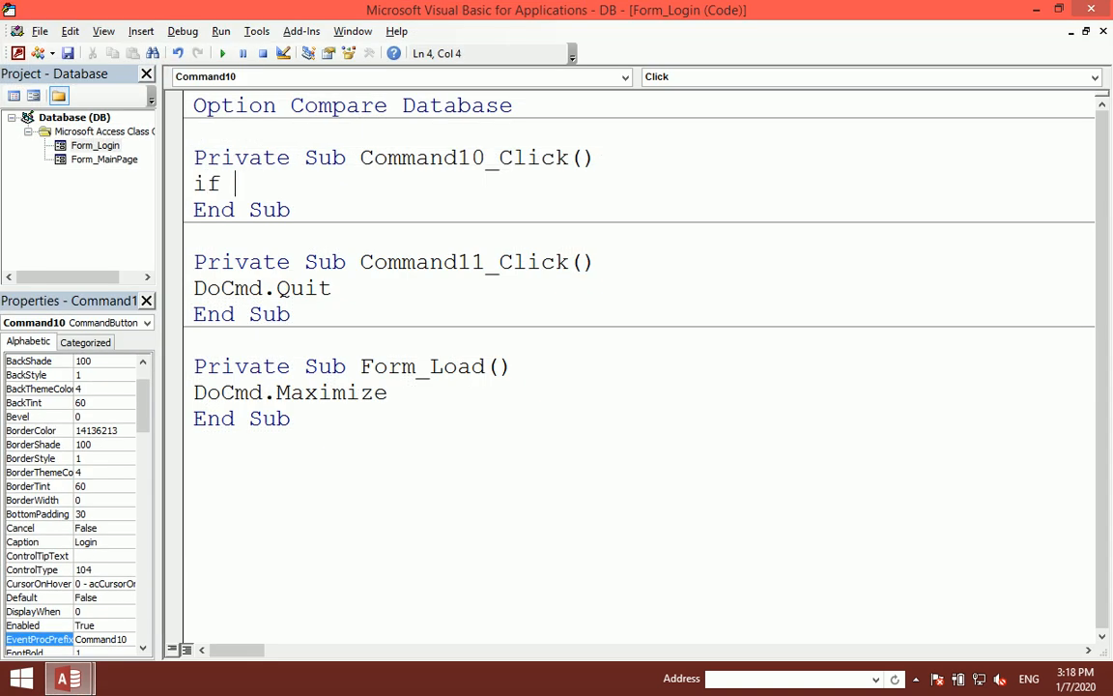
{"action": "type", "text": "isnull"}
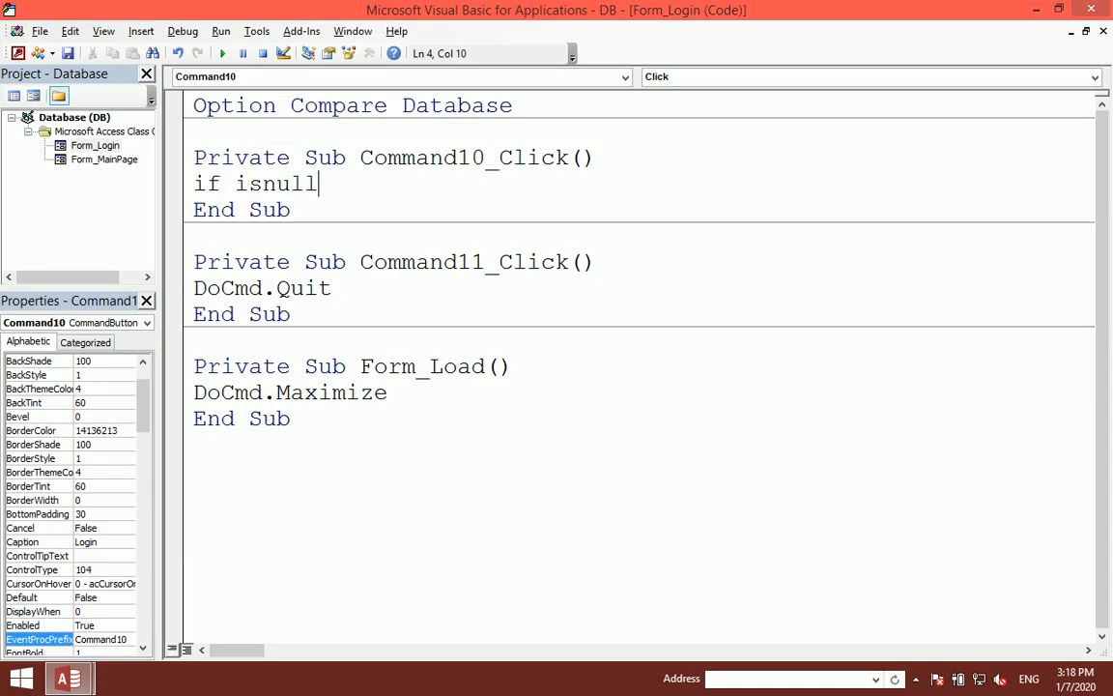
{"action": "type", "text": "(me.t"}
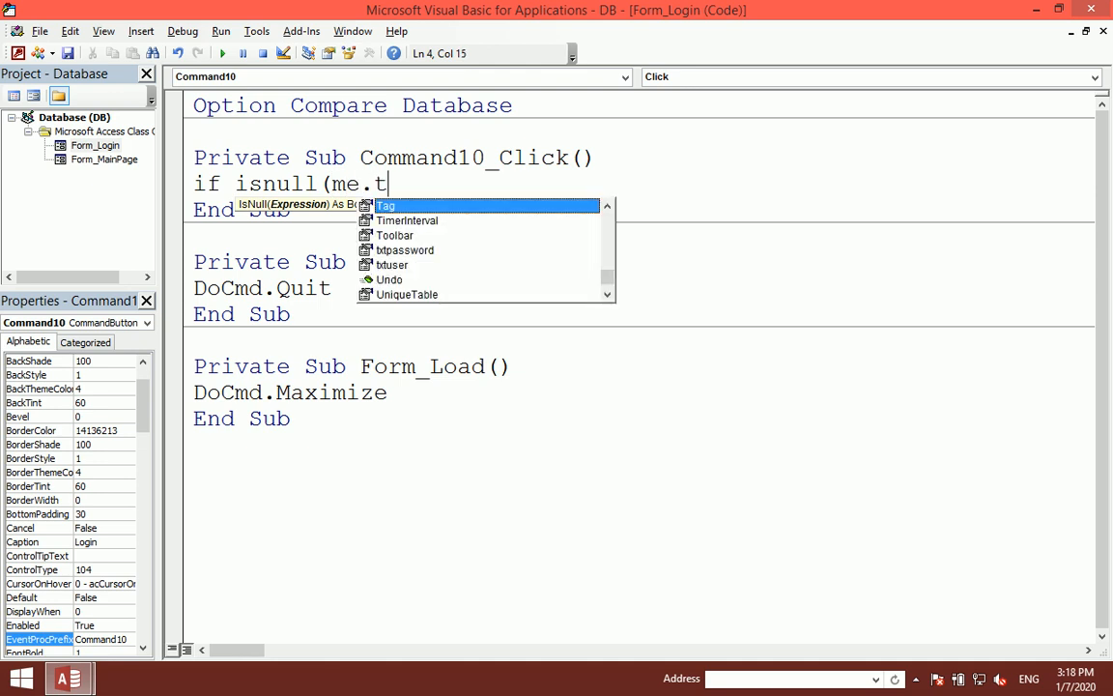
{"action": "type", "text": "xtuser.valu"}
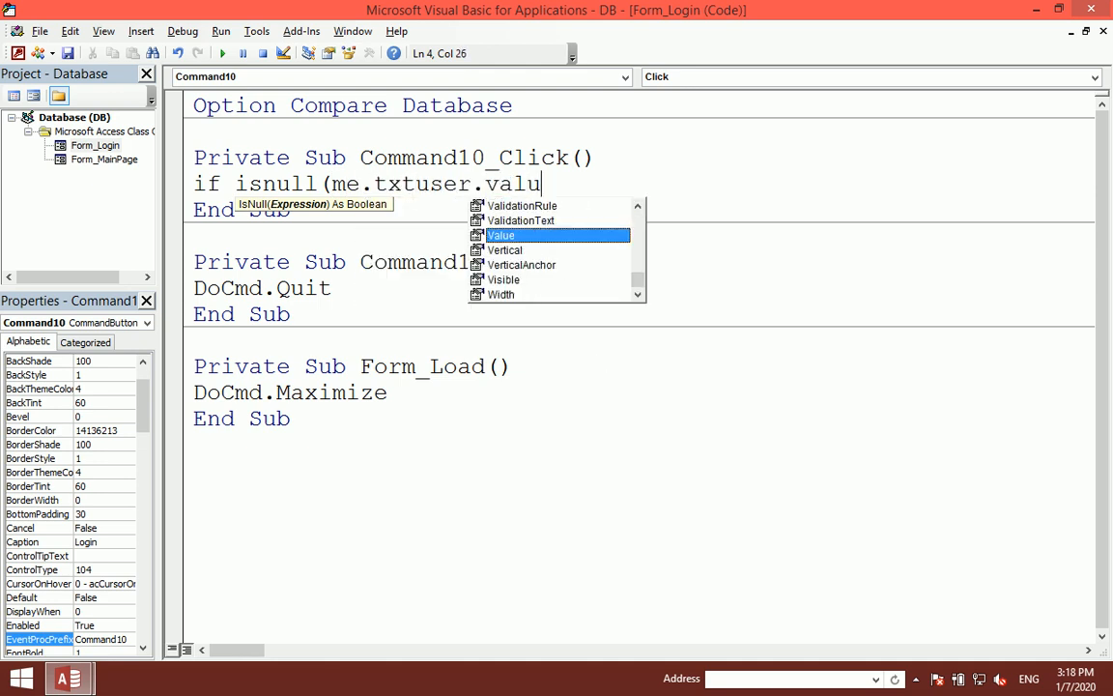
{"action": "key", "text": "Tab"}
{"action": "type", "text": ") and "}
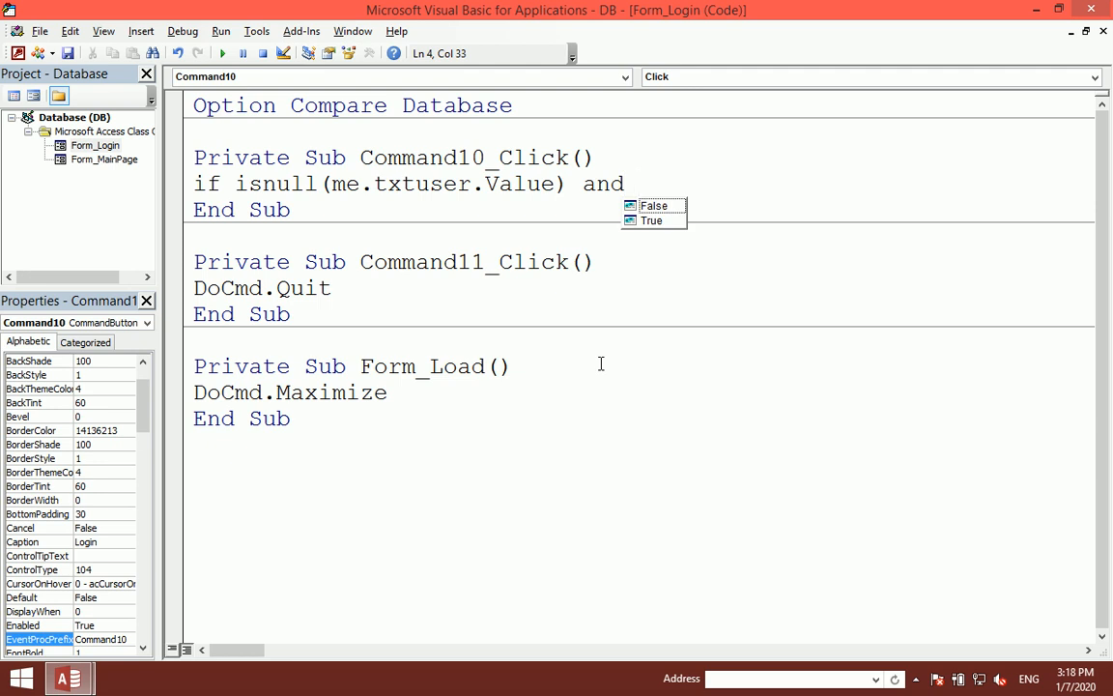
{"action": "type", "text": "isnull("}
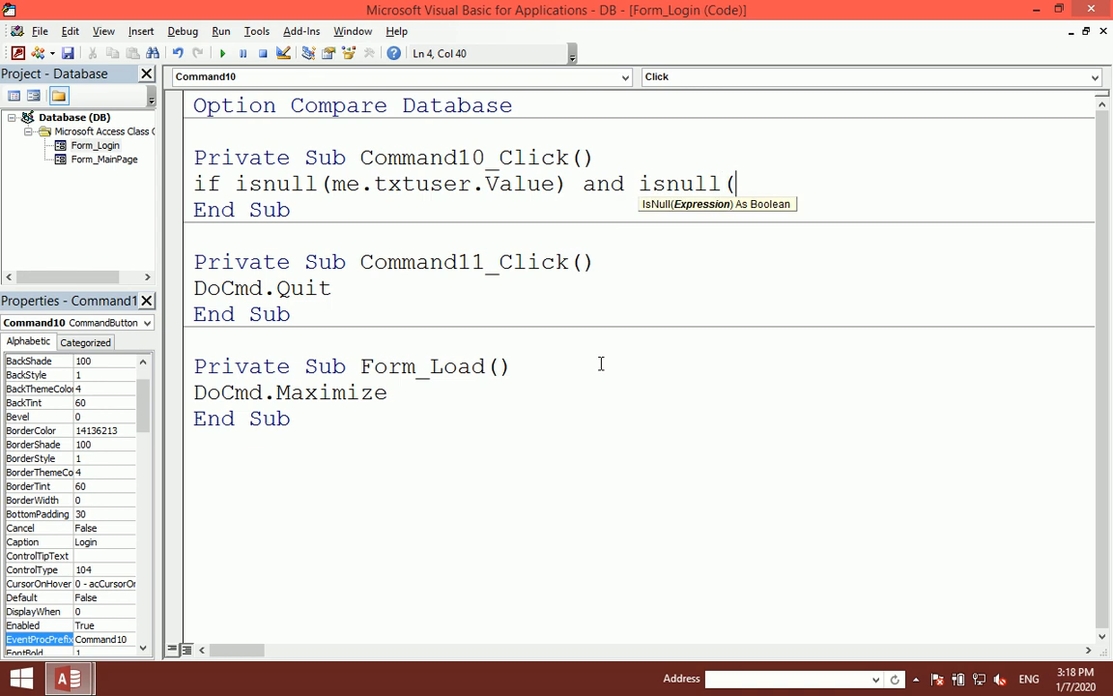
{"action": "type", "text": "me.txtpassword"}
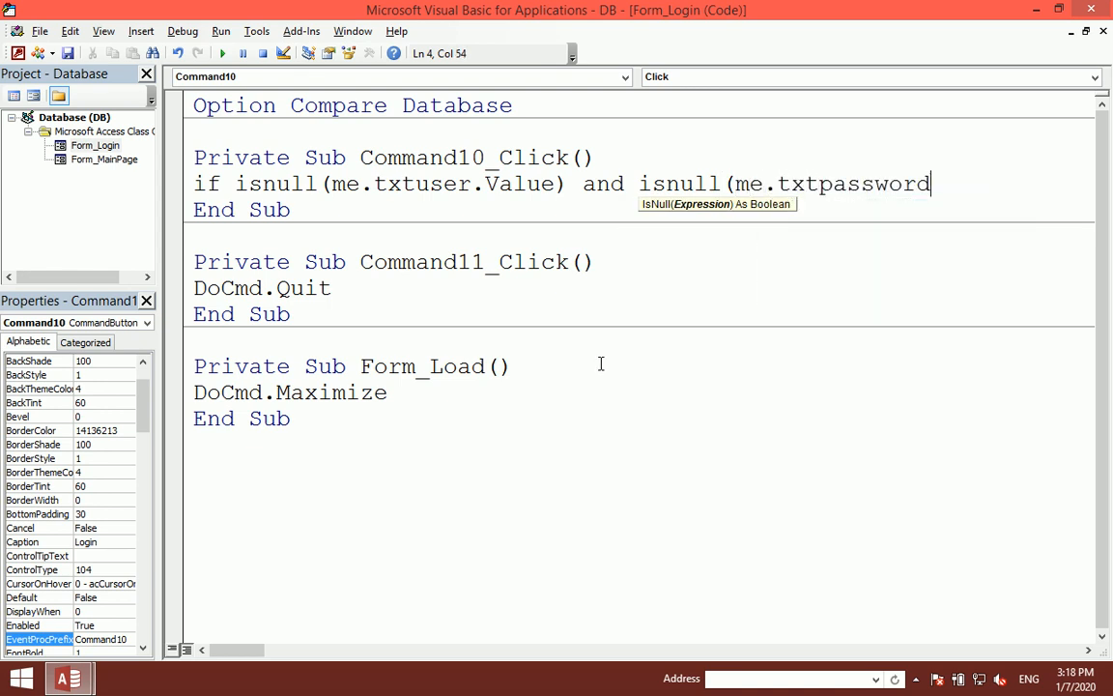
{"action": "type", "text": ".Value)"}
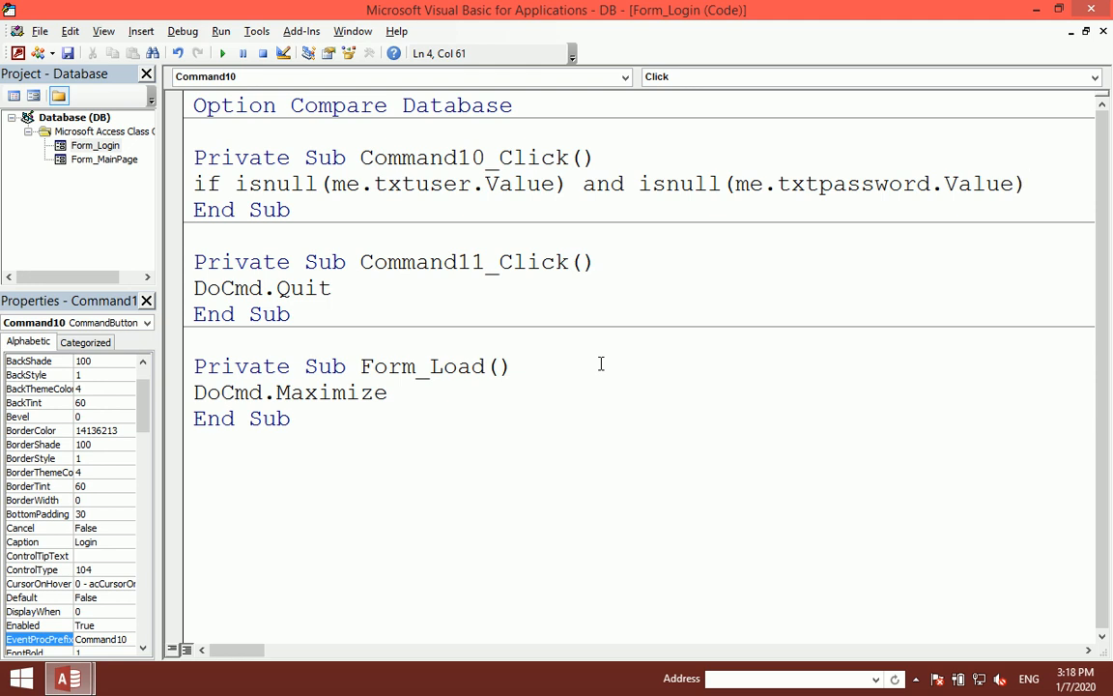
{"action": "type", "text": " then"}
{"action": "key", "text": "Return"}
Step: Add a vbInformation MsgBox 'Type a UserName and Password' titled 'User&Password', then End If
{"action": "type", "text": "msgbox("}
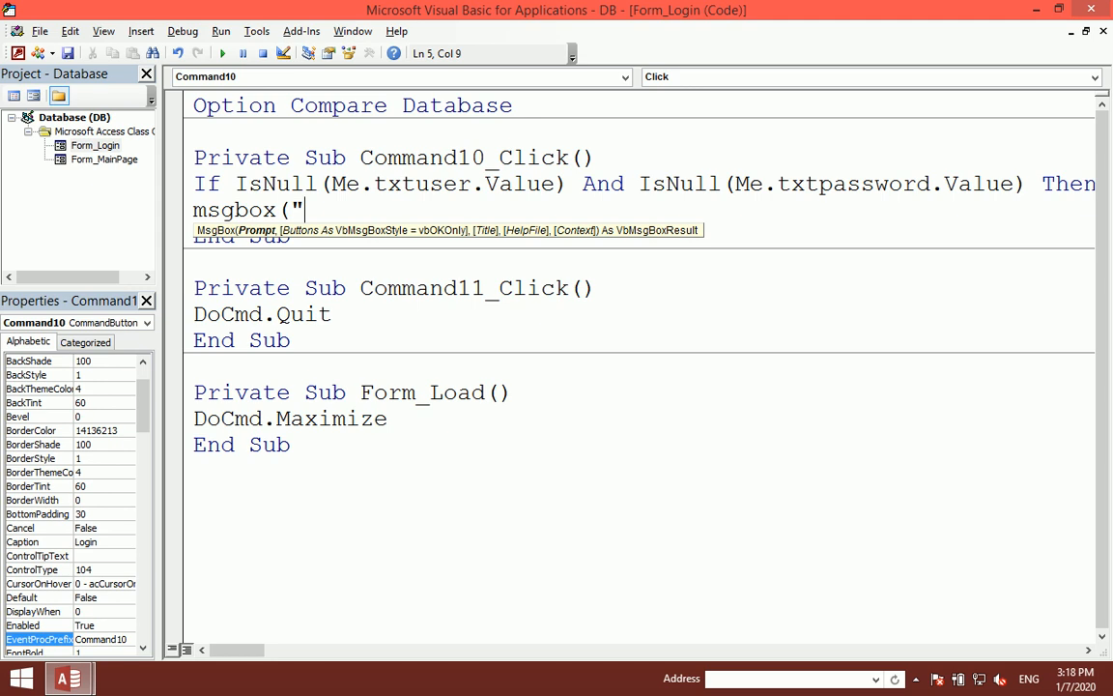
{"action": "type", "text": "\"Type a u"}
{"action": "key", "text": "BackSpace"}
{"action": "type", "text": "User name"}
{"action": "key", "text": "BackSpace"}
{"action": "key", "text": "BackSpace"}
{"action": "key", "text": "BackSpace"}
{"action": "key", "text": "BackSpace"}
{"action": "key", "text": "BackSpace"}
{"action": "type", "text": "Name "}
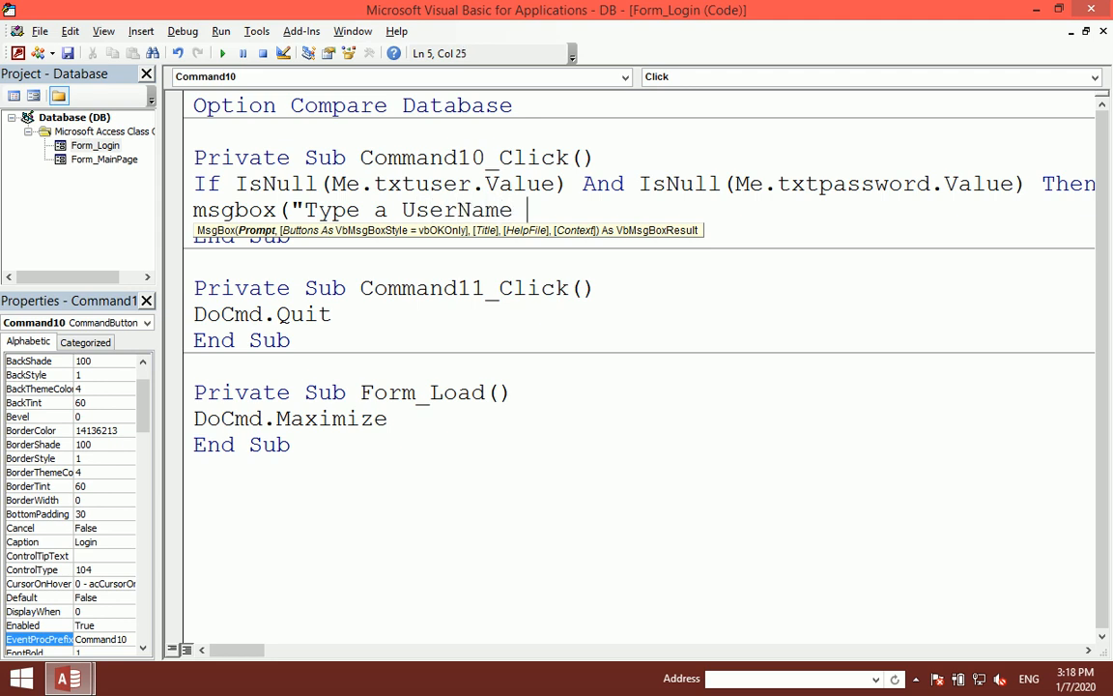
{"action": "type", "text": "and Password"}
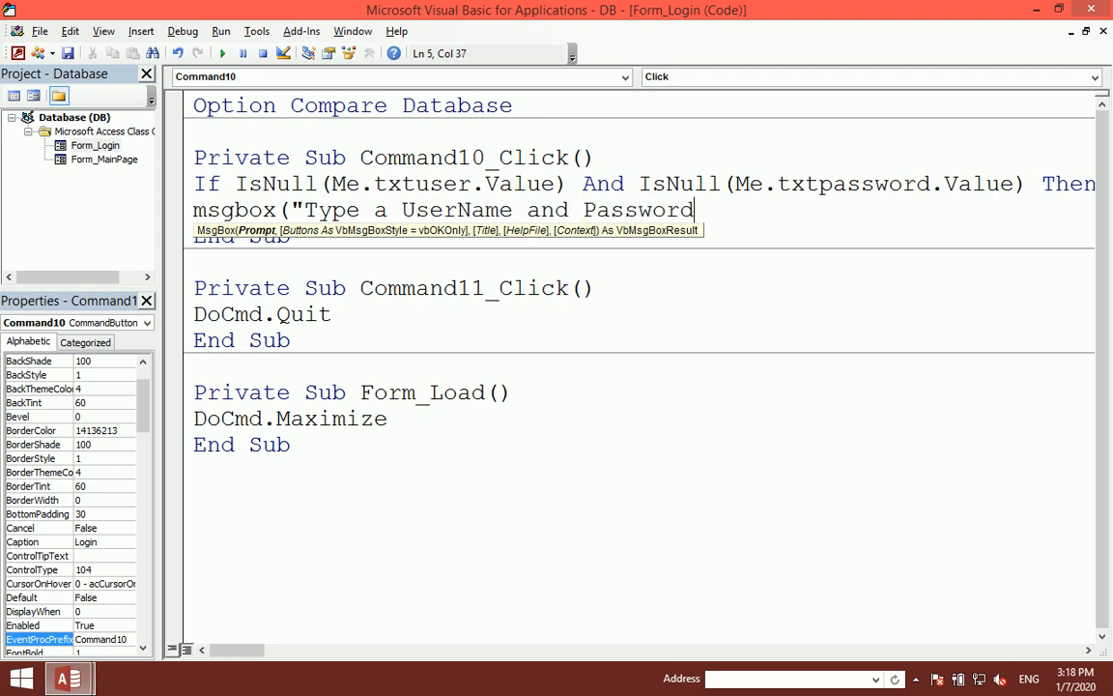
{"action": "type", "text": "\"),vbin"}
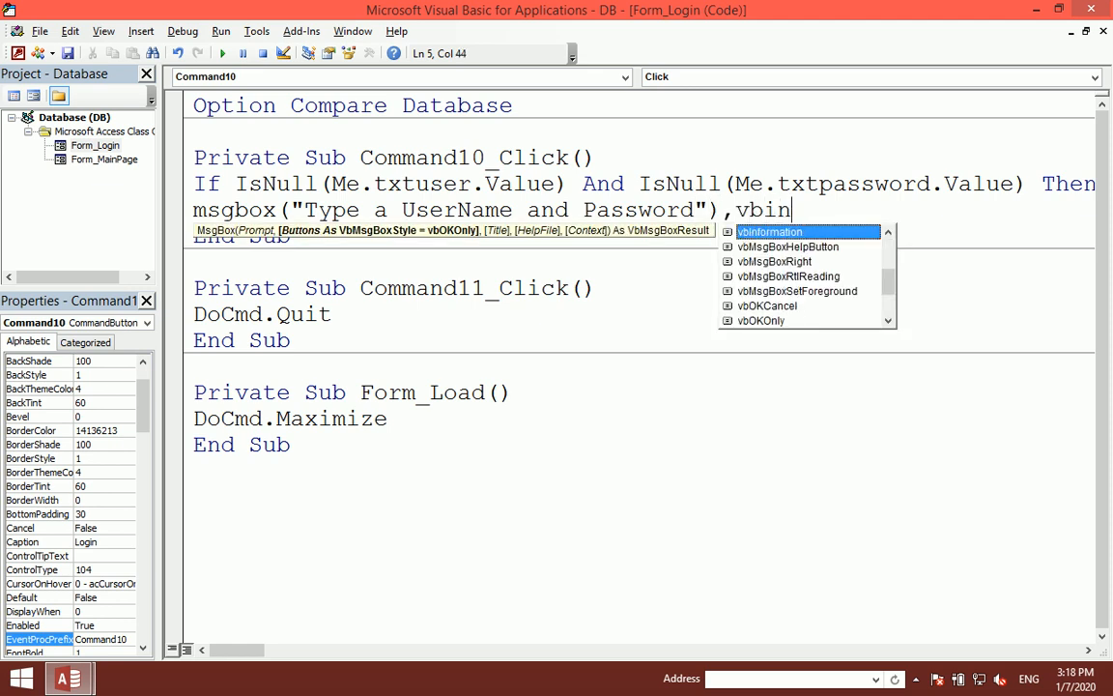
{"action": "key", "text": "Tab"}
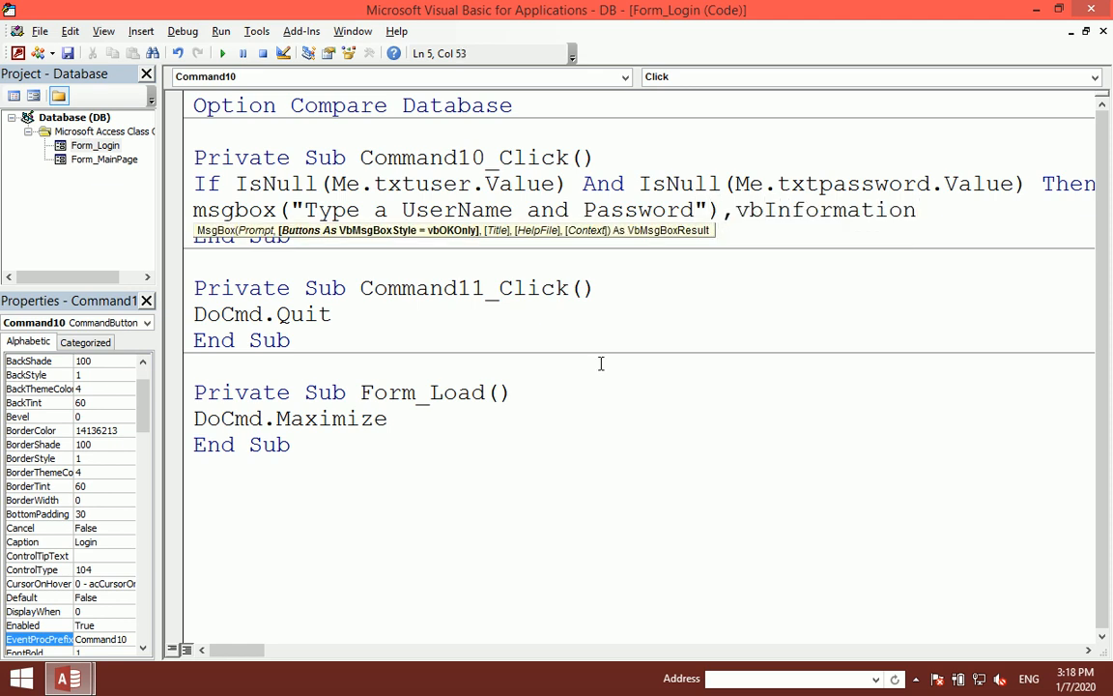
{"action": "type", "text": ",\""}
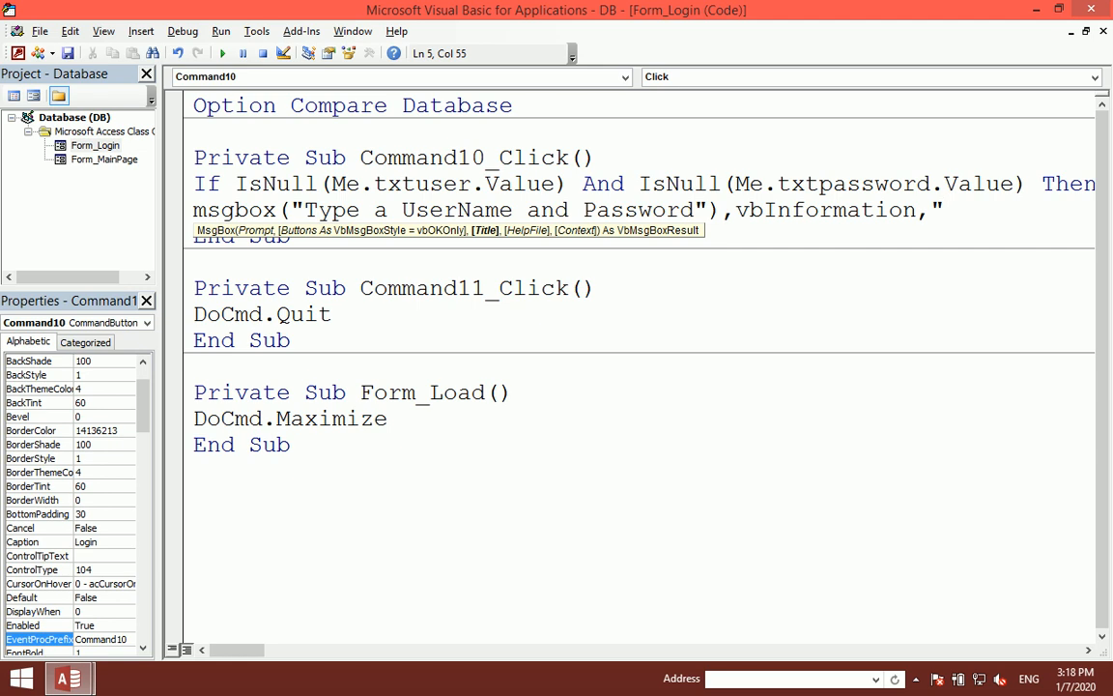
{"action": "type", "text": "P"}
{"action": "key", "text": "BackSpace"}
{"action": "type", "text": "User&Passw"}
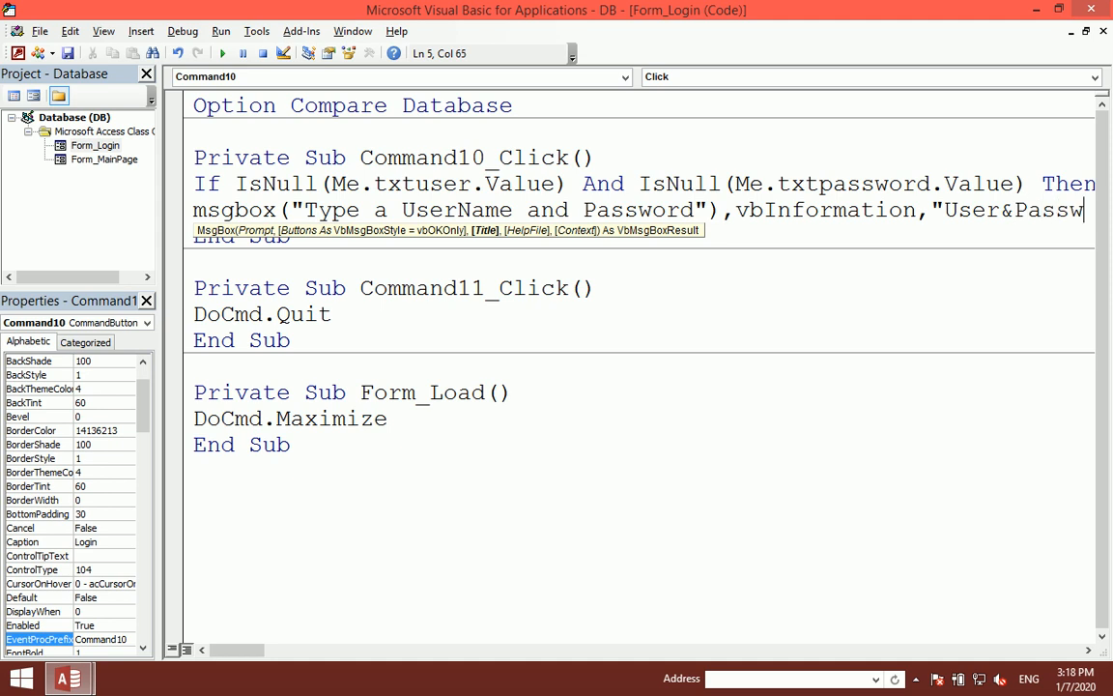
{"action": "type", "text": "ord"}
{"action": "key", "text": "Return"}
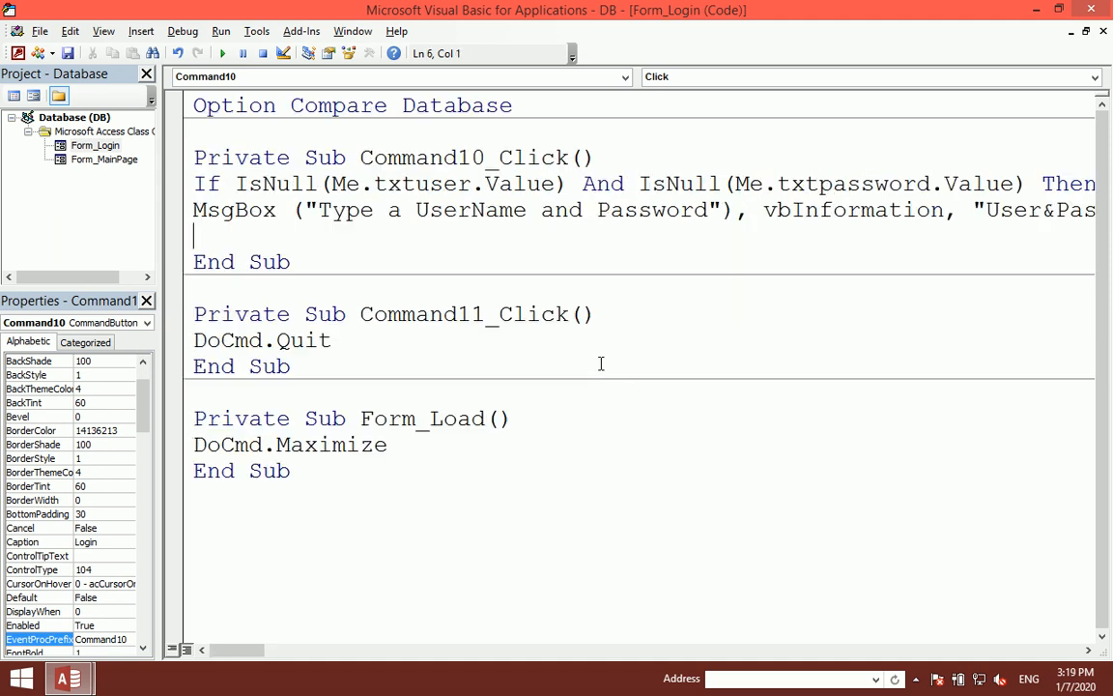
{"action": "key", "text": "Return"}
{"action": "key", "text": "Return"}
{"action": "type", "text": "endif"}
{"action": "key", "text": "Up"}
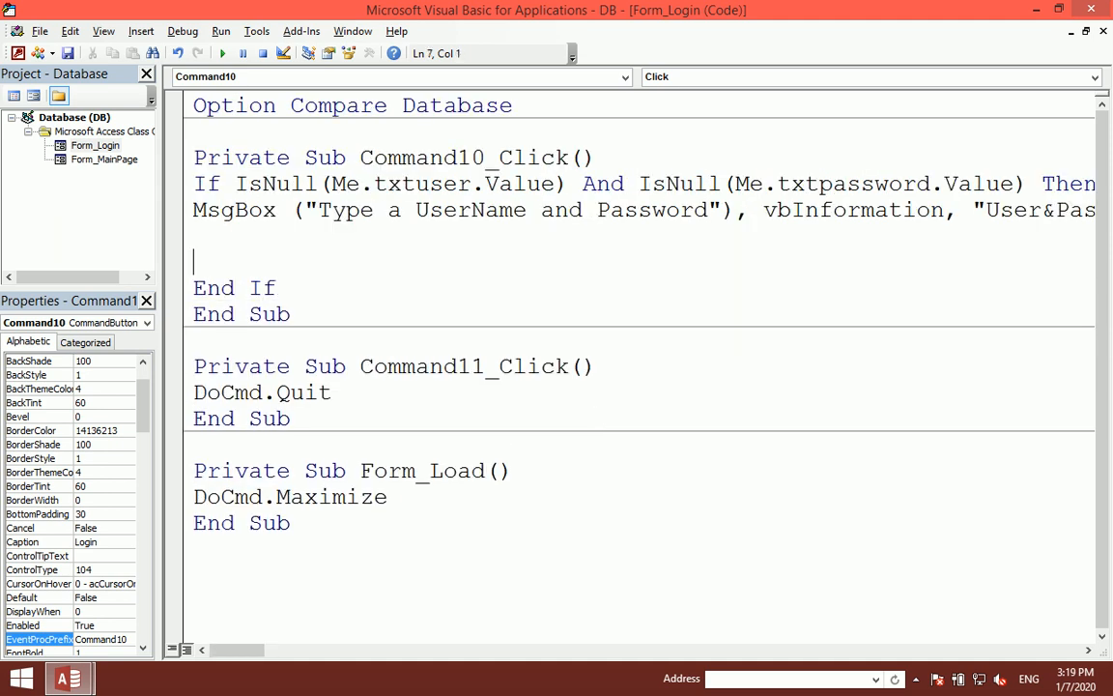
Step: Close the code and design views, run Login with empty boxes, and dismiss the warning
{"action": "left_click", "coordinate": [1091, 9]}
{"action": "left_click", "coordinate": [1103, 134]}
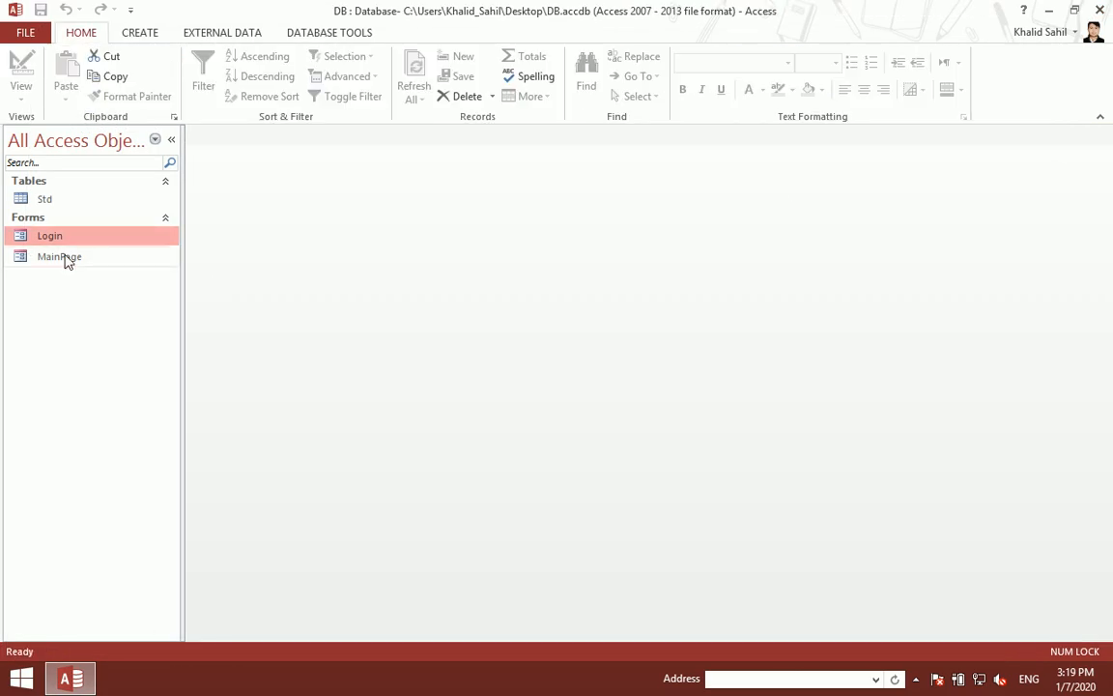
{"action": "double_click", "coordinate": [66, 239]}
{"action": "key", "text": "XF86AudioLowerVolume"}
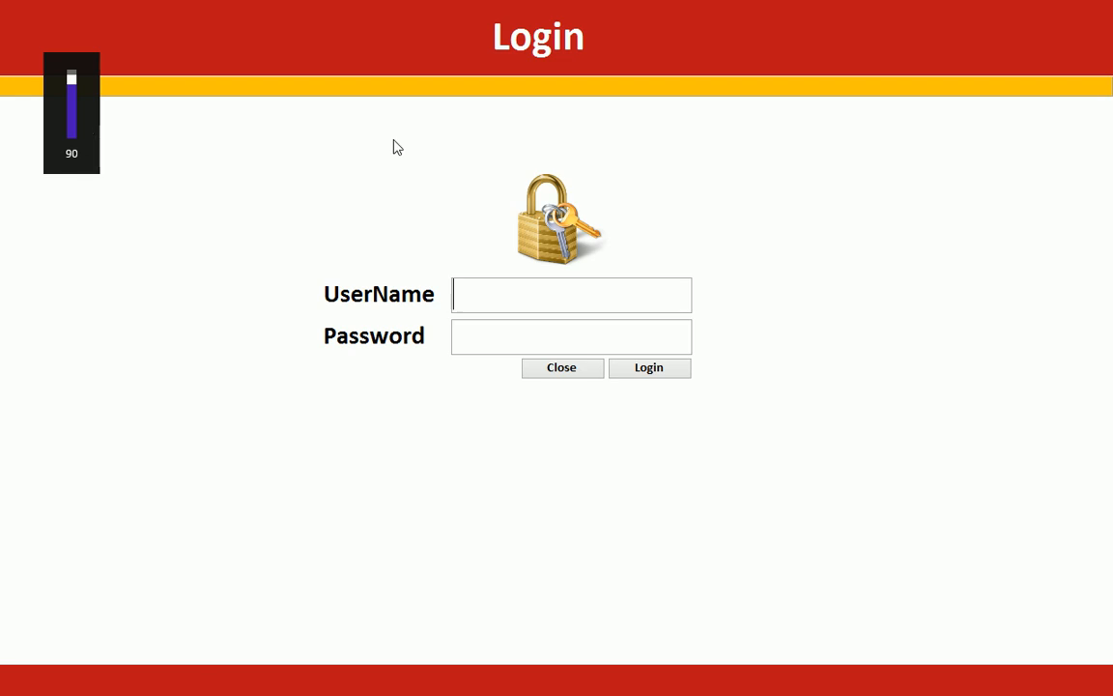
{"action": "left_click", "coordinate": [641, 373]}
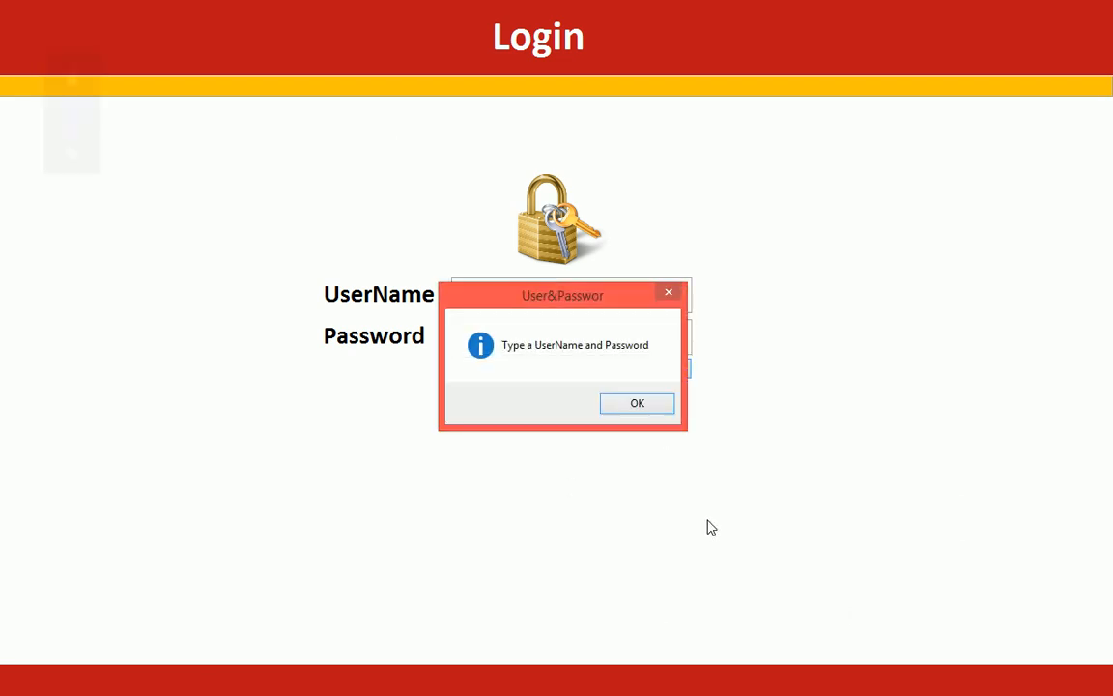
{"action": "left_click_drag", "start_coordinate": [539, 302], "coordinate": [552, 192]}
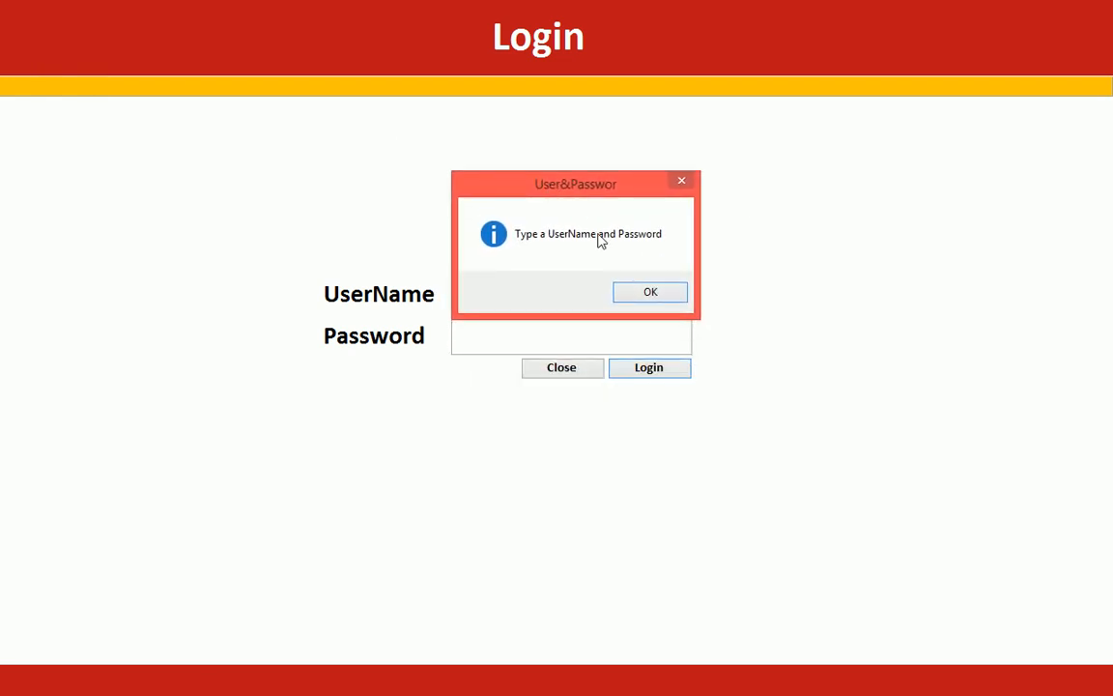
{"action": "left_click", "coordinate": [654, 291]}
Step: Repeat the empty-field Login check three more times, dismissing the message each time
{"action": "left_click", "coordinate": [672, 368]}
{"action": "left_click", "coordinate": [628, 406]}
{"action": "left_click", "coordinate": [647, 372]}
{"action": "left_click", "coordinate": [635, 405]}
{"action": "left_click", "coordinate": [643, 371]}
{"action": "left_click", "coordinate": [632, 404]}
{"action": "left_click", "coordinate": [524, 295]}
{"action": "right_click", "coordinate": [805, 234]}
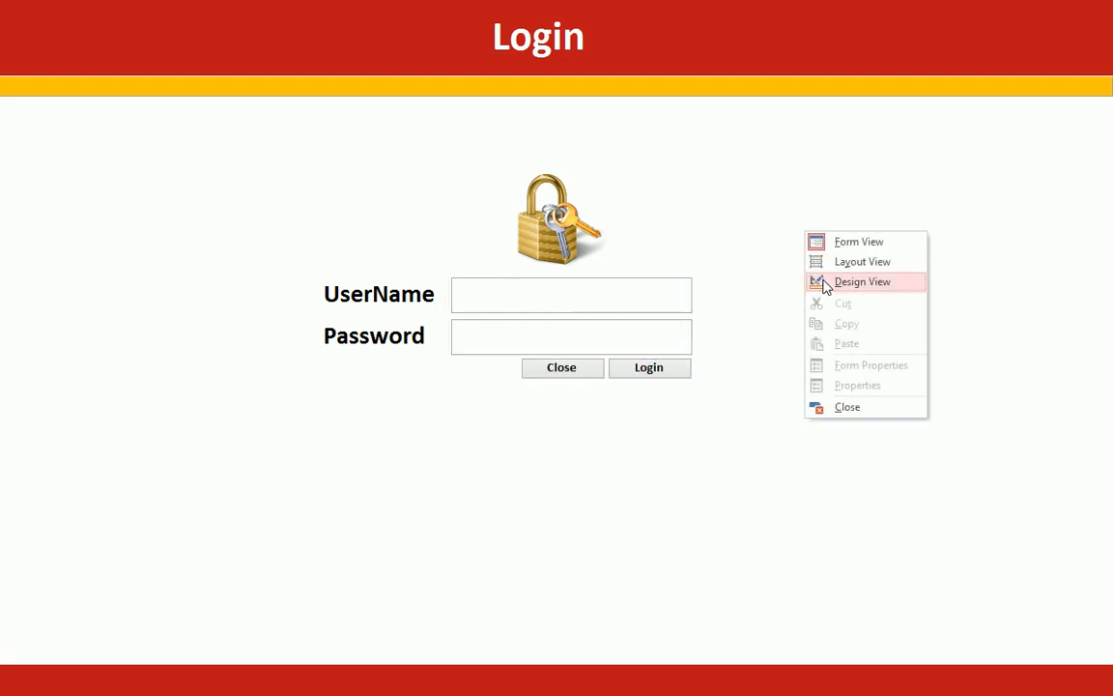
Step: Add Me.txtuser.SetFocus after the empty-field message in the Login button code
{"action": "left_click", "coordinate": [824, 282]}
{"action": "right_click", "coordinate": [828, 560]}
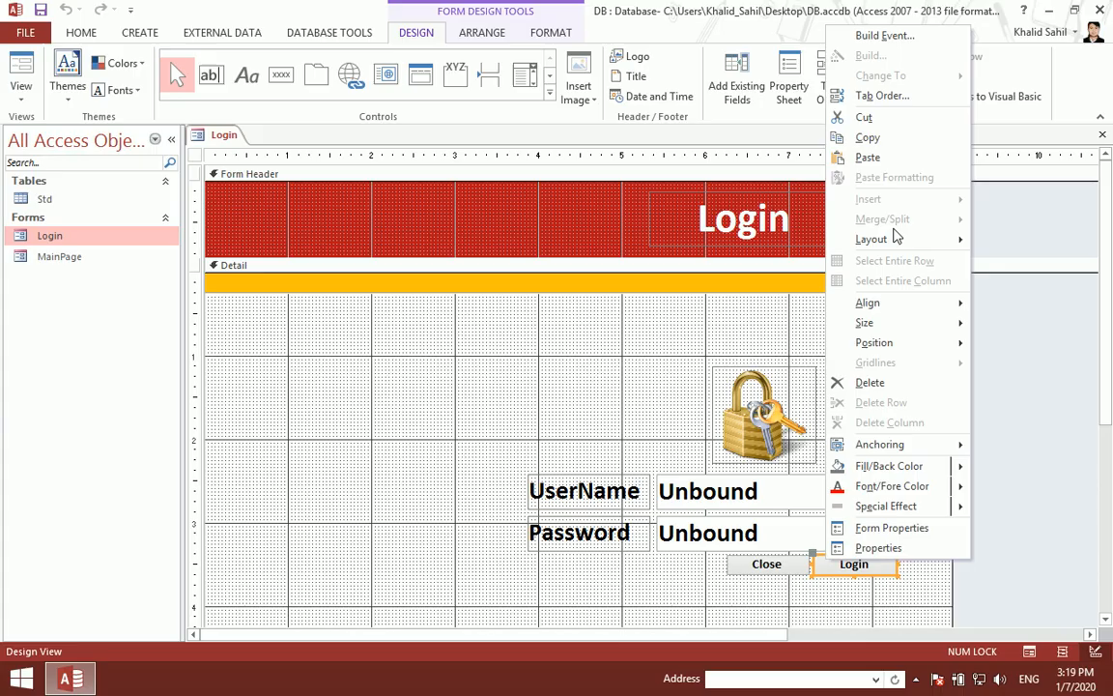
{"action": "left_click", "coordinate": [882, 36]}
{"action": "type", "text": "me.txtuser"}
{"action": "type", "text": ".ser"}
{"action": "key", "text": "Down"}
{"action": "key", "text": "Down"}
{"action": "key", "text": "Down"}
{"action": "key", "text": "Down"}
{"action": "key", "text": "Tab"}
{"action": "key", "text": "Up"}
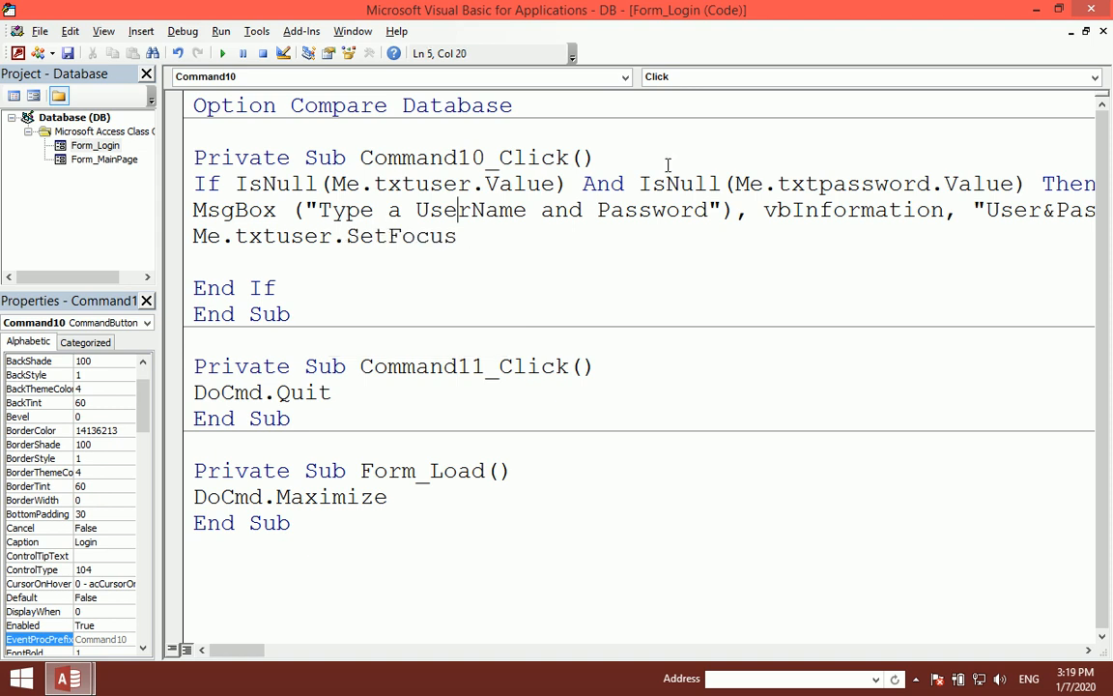
Step: Test the Login form with both fields empty and dismiss the warning
{"action": "left_click", "coordinate": [1095, 12]}
{"action": "left_click", "coordinate": [1102, 136]}
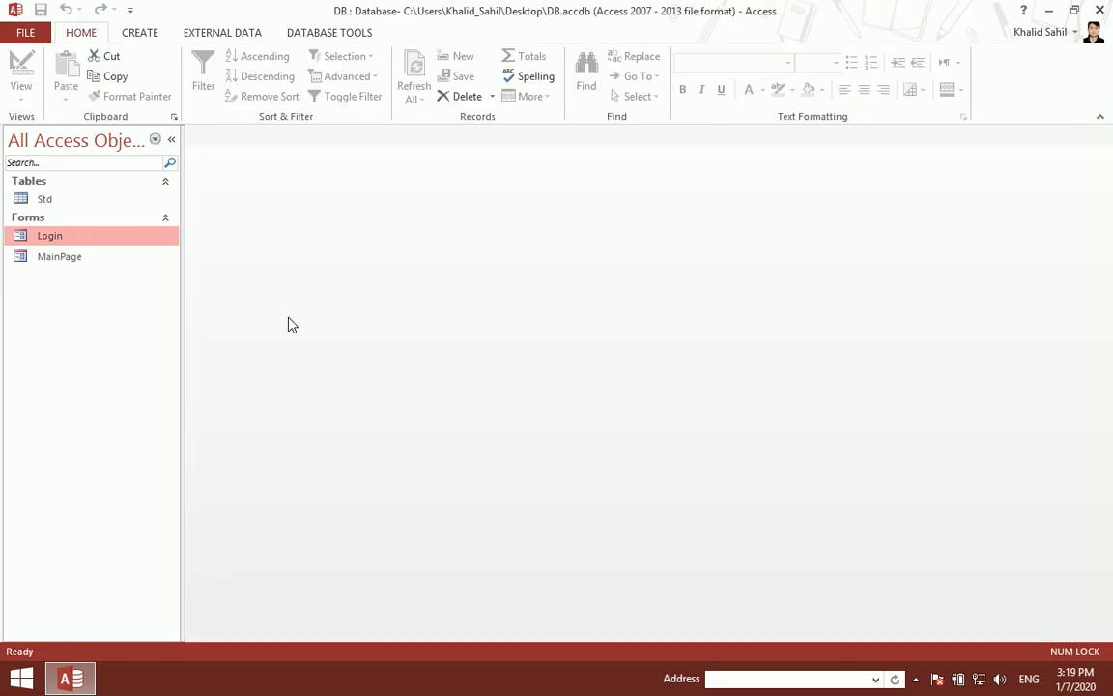
{"action": "double_click", "coordinate": [130, 242]}
{"action": "left_click", "coordinate": [507, 338]}
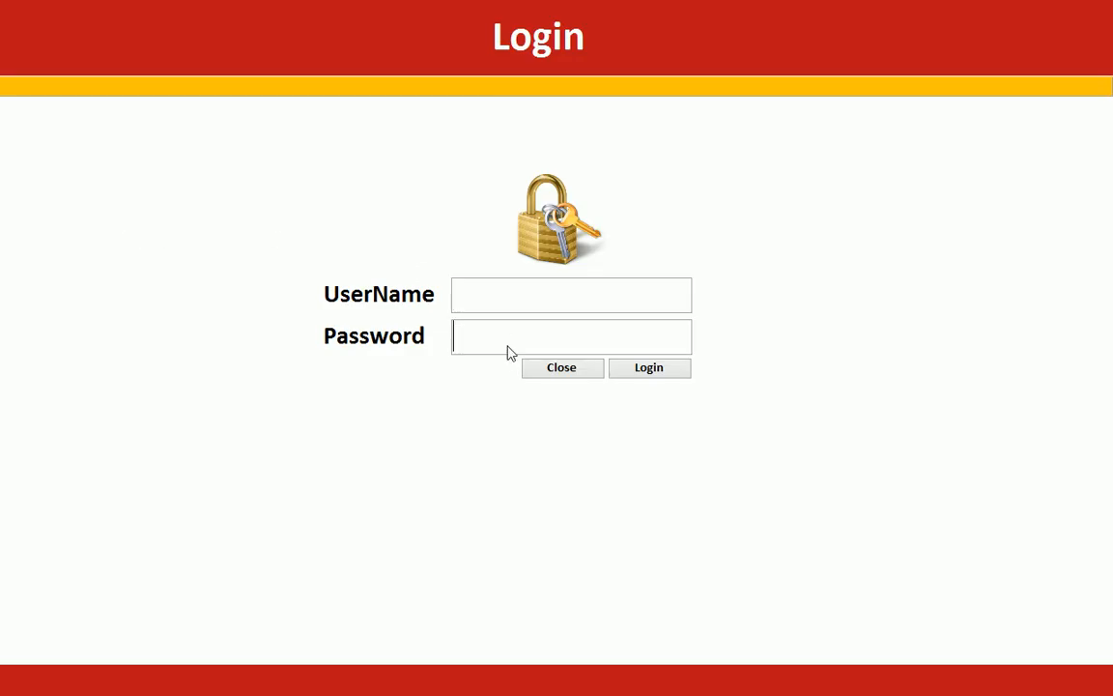
{"action": "left_click", "coordinate": [656, 373]}
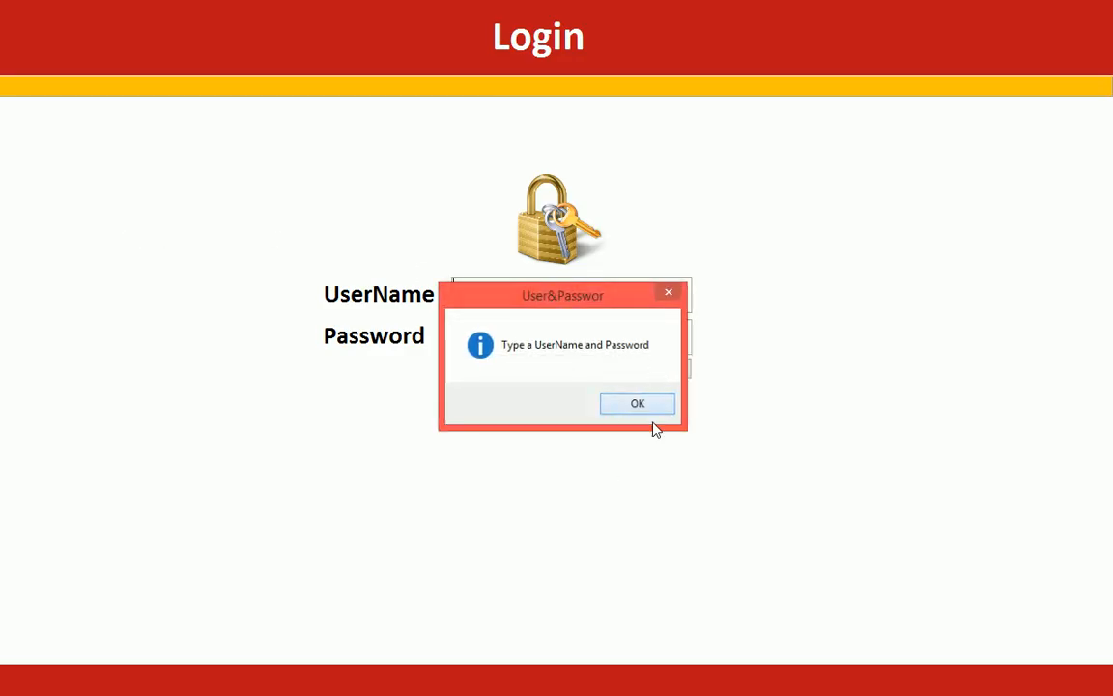
{"action": "left_click", "coordinate": [641, 404]}
Step: Return the Login form to Design View and open the Login button's event code
{"action": "right_click", "coordinate": [800, 246]}
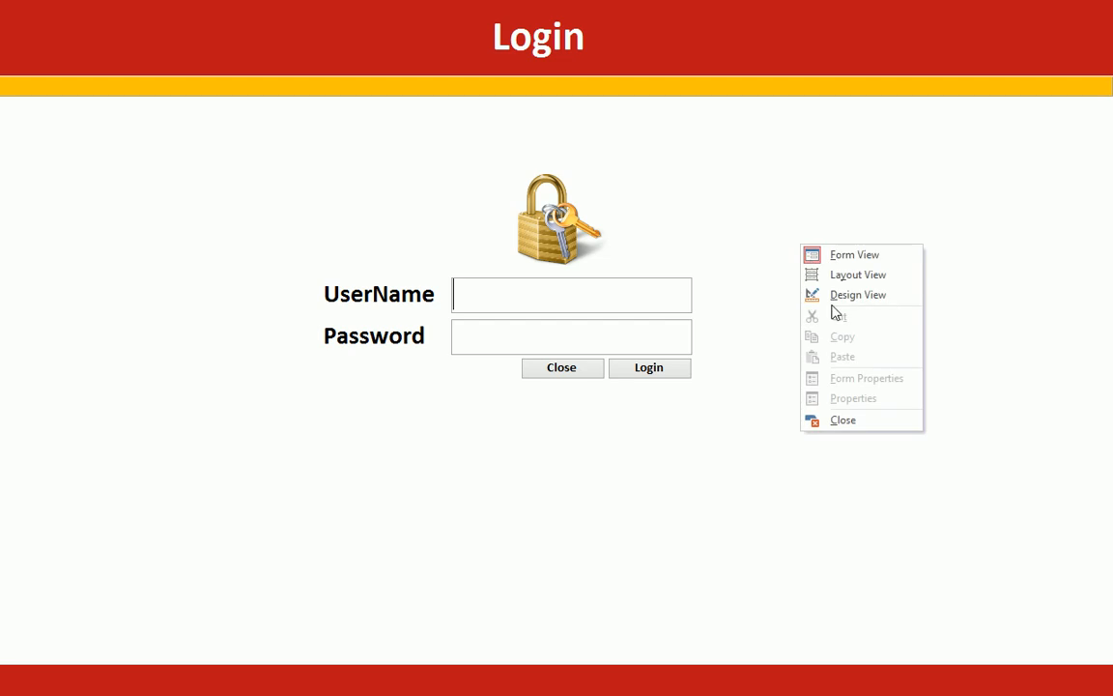
{"action": "left_click", "coordinate": [835, 294]}
{"action": "right_click", "coordinate": [874, 569]}
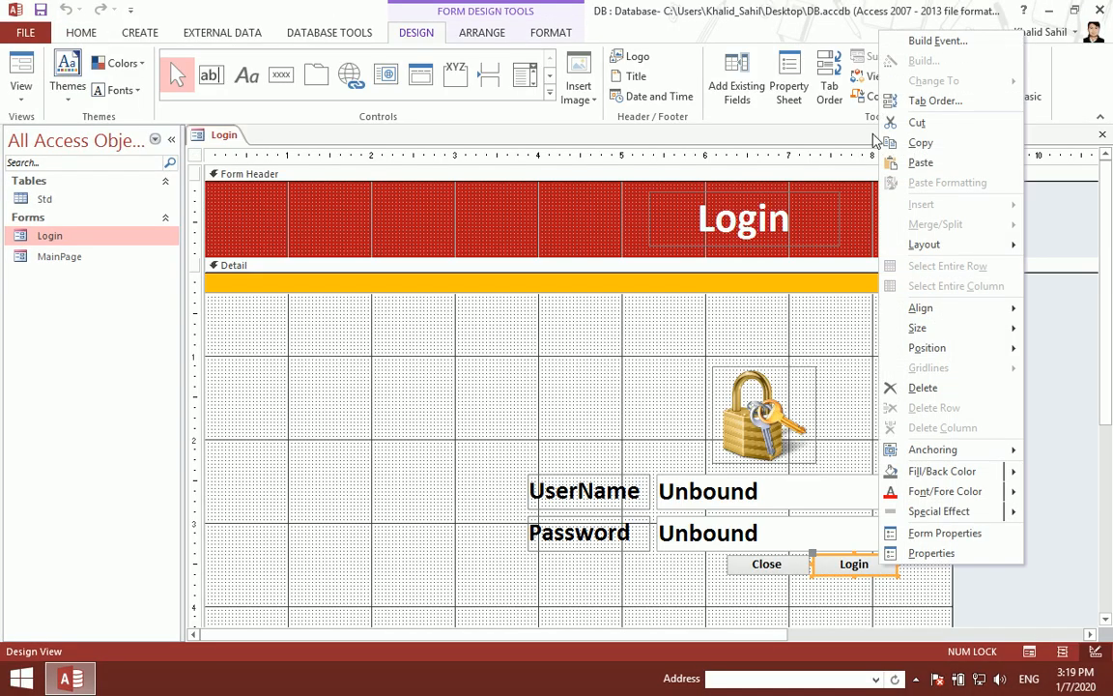
{"action": "left_click", "coordinate": [939, 40]}
Step: Add the line ElseIf IsNull(Me.txtuser.Value) Then below SetFocus
{"action": "left_click", "coordinate": [213, 260]}
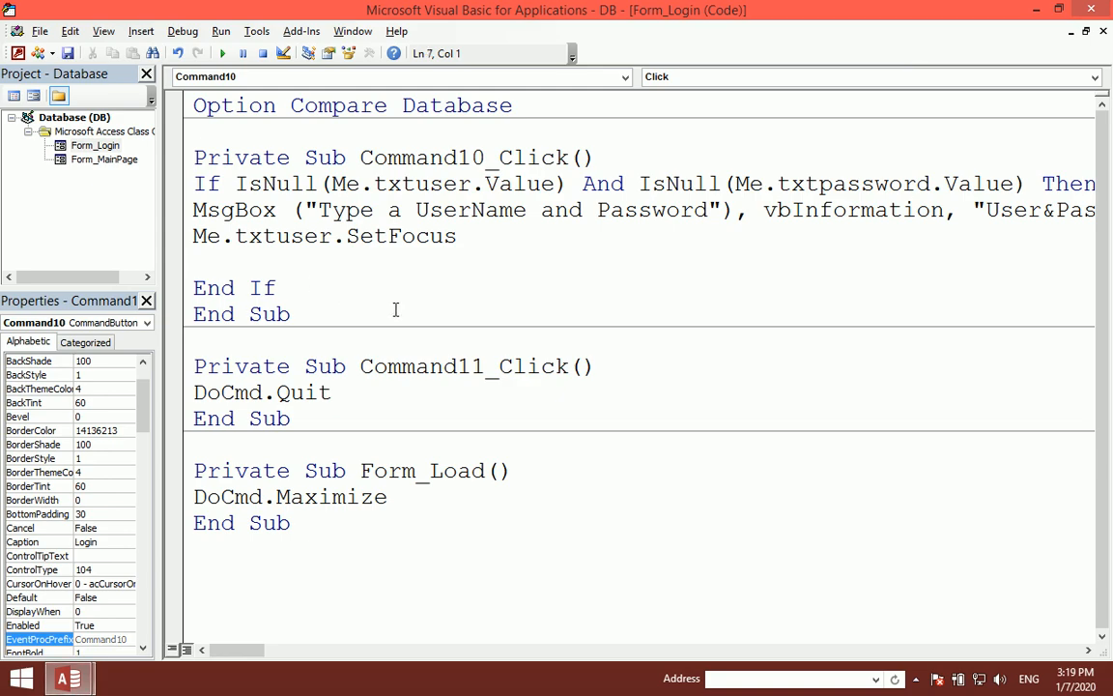
{"action": "type", "text": "elseif isnull("}
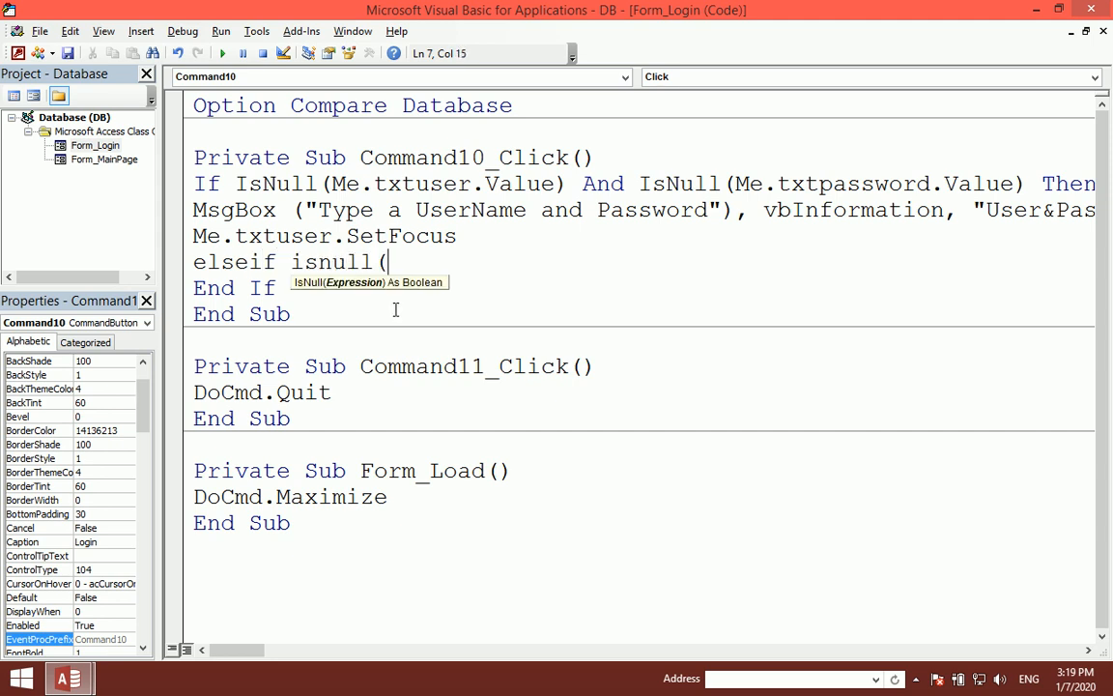
{"action": "type", "text": "me.txtu"}
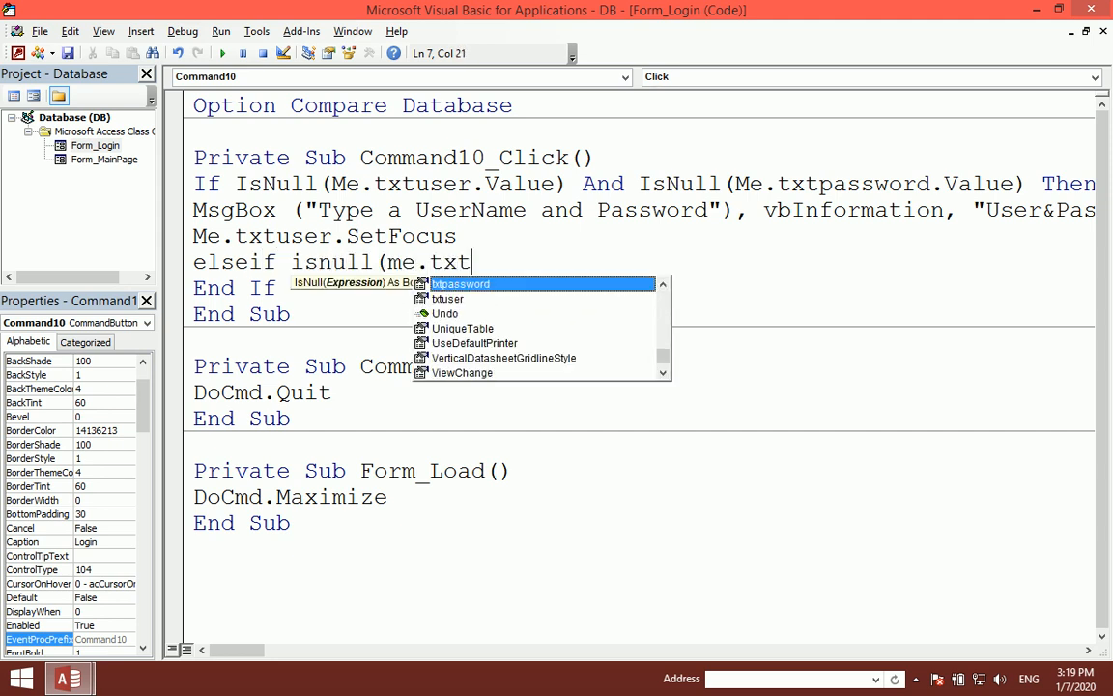
{"action": "key", "text": "Tab"}
{"action": "type", "text": ".valu"}
{"action": "key", "text": "Tab"}
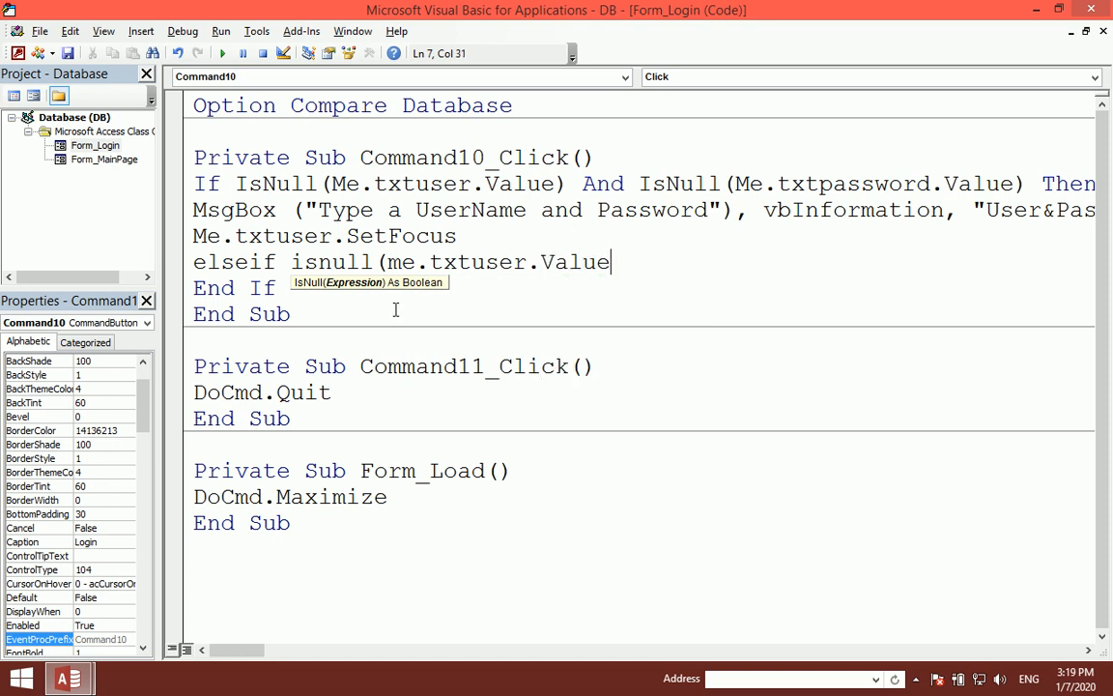
{"action": "type", "text": "="}
{"action": "key", "text": "BackSpace"}
{"action": "type", "text": ") then"}
{"action": "key", "text": "Return"}
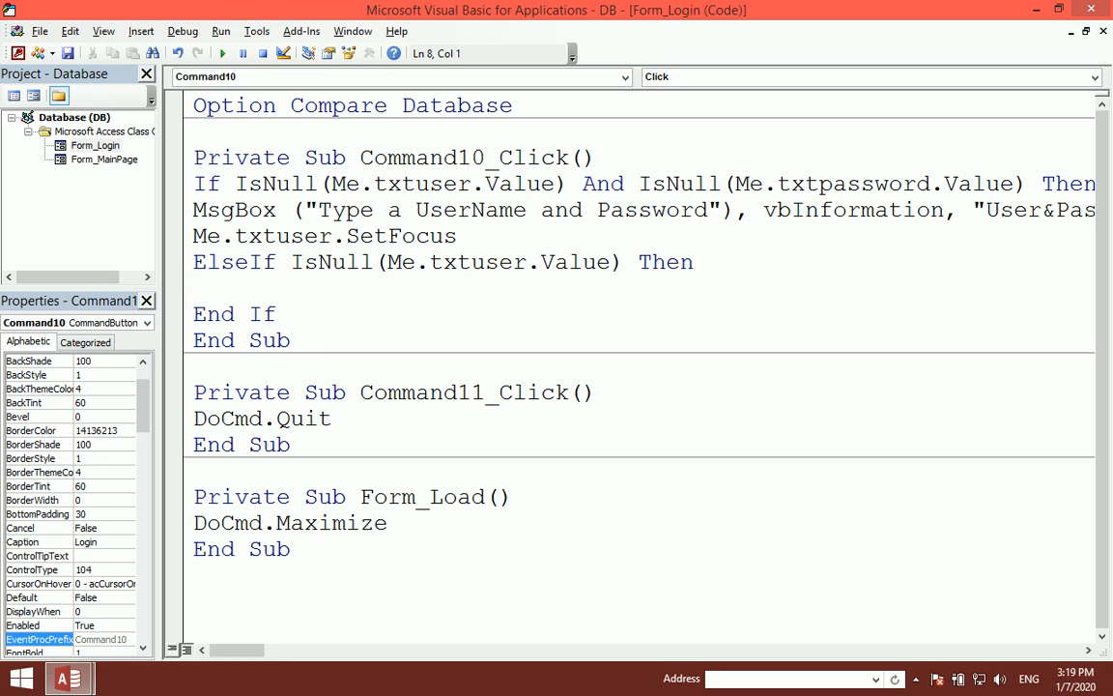
Step: Add MsgBox("Type The UserName", vbInformation, "Type User") under the ElseIf
{"action": "type", "text": "msgbox"}
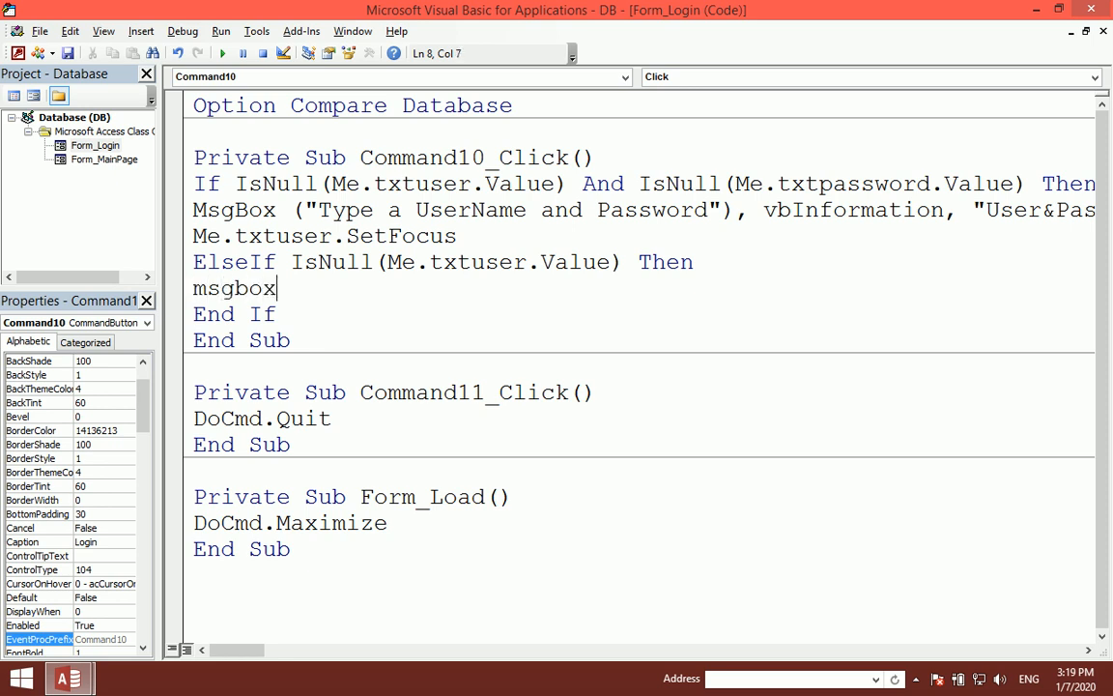
{"action": "type", "text": "(\"Type a"}
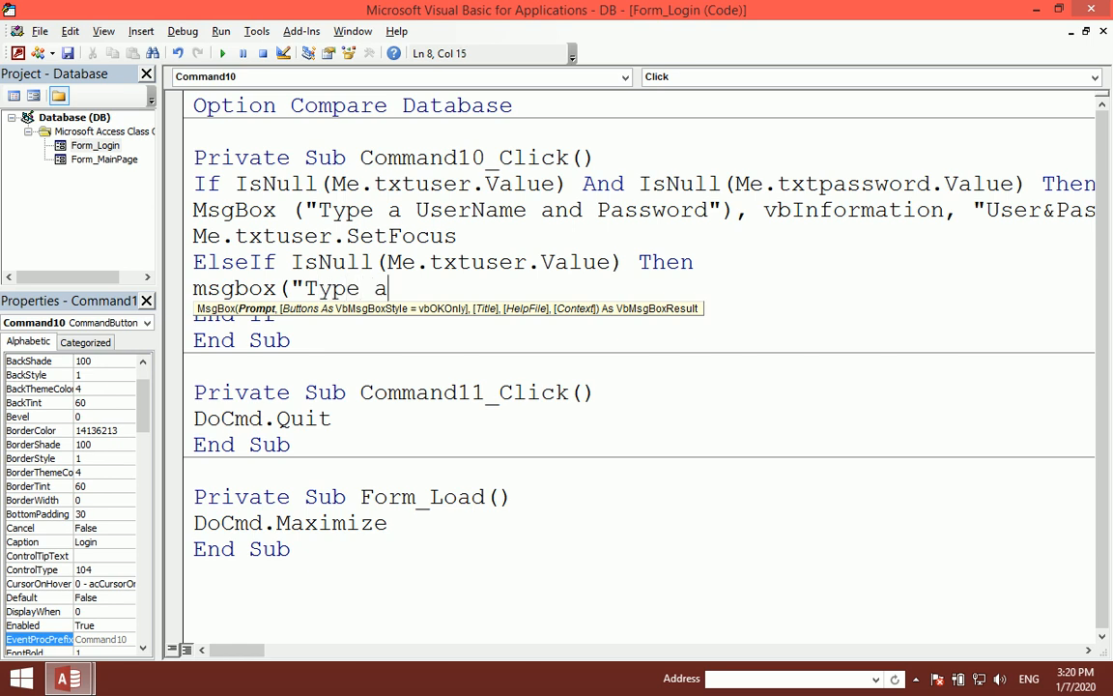
{"action": "type", "text": " User"}
{"action": "key", "text": "BackSpace"}
{"action": "key", "text": "BackSpace"}
{"action": "key", "text": "BackSpace"}
{"action": "key", "text": "BackSpace"}
{"action": "type", "text": "The UserName"}
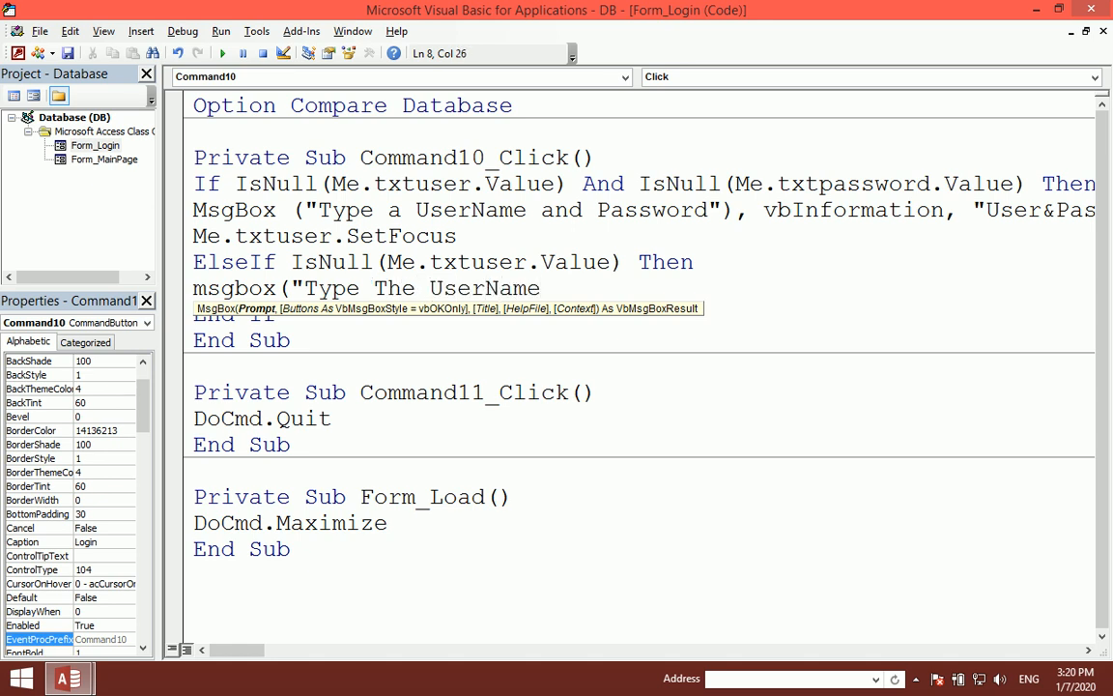
{"action": "type", "text": "\"),vn"}
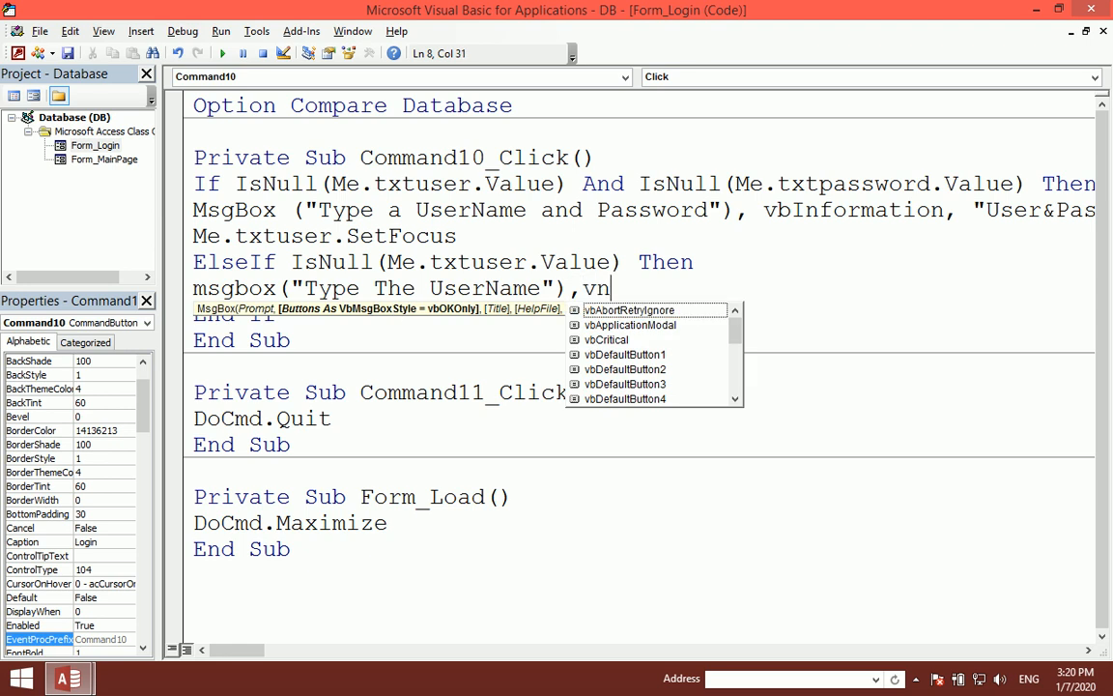
{"action": "key", "text": "BackSpace"}
{"action": "type", "text": "bin"}
{"action": "key", "text": "Tab"}
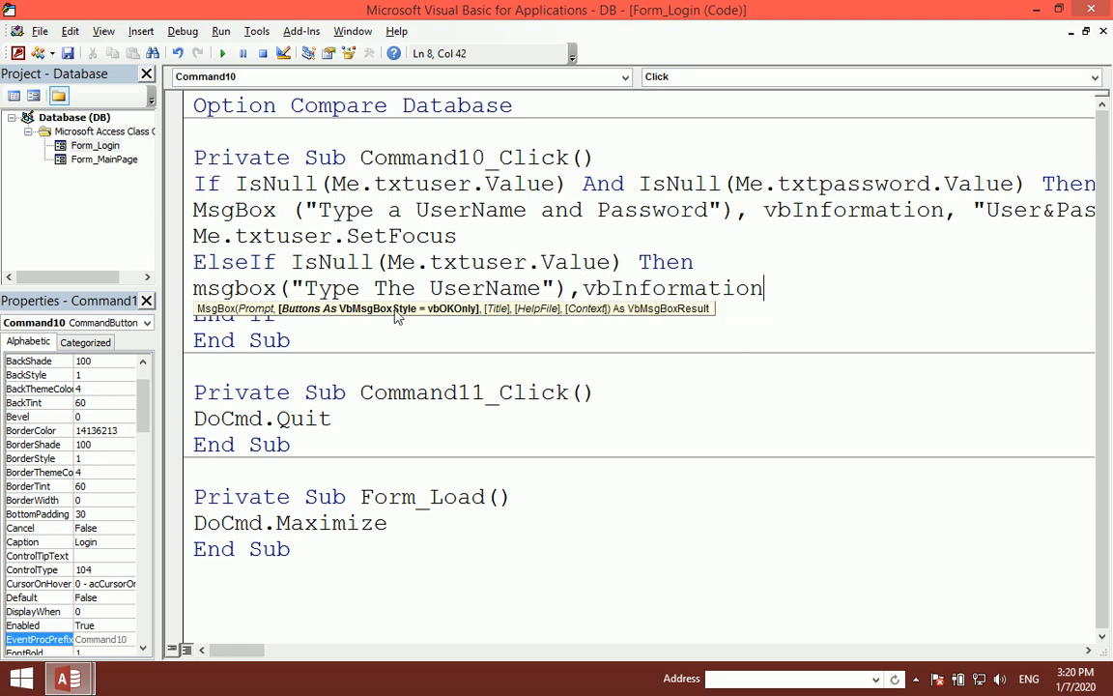
{"action": "type", "text": ",\"Type"}
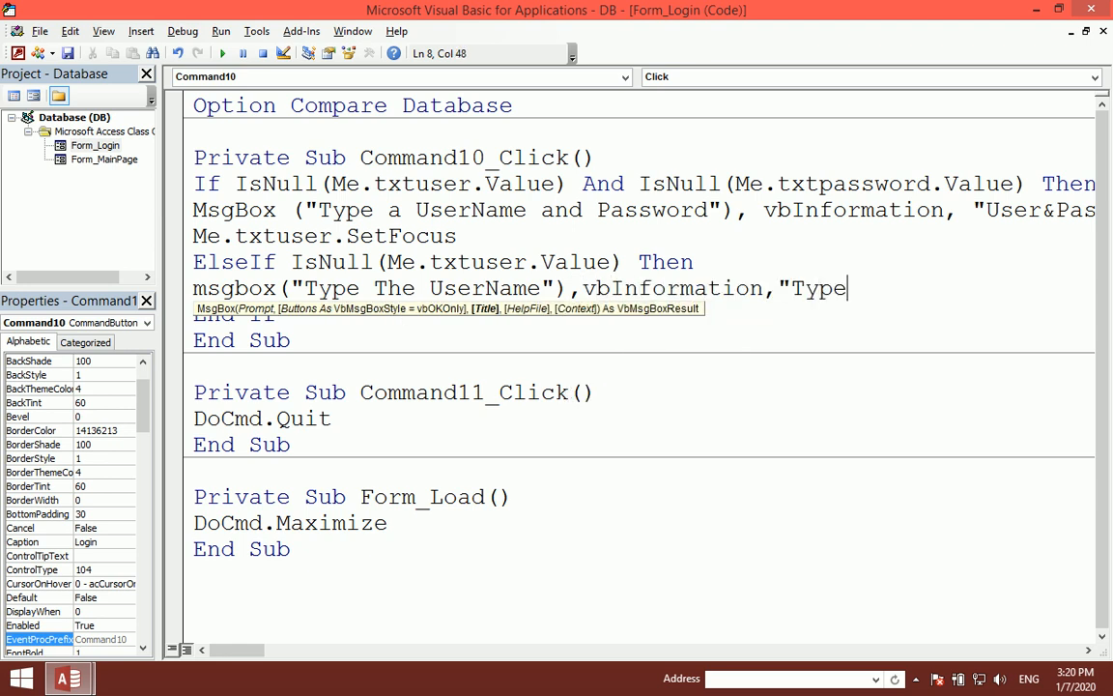
{"action": "type", "text": " User\")"}
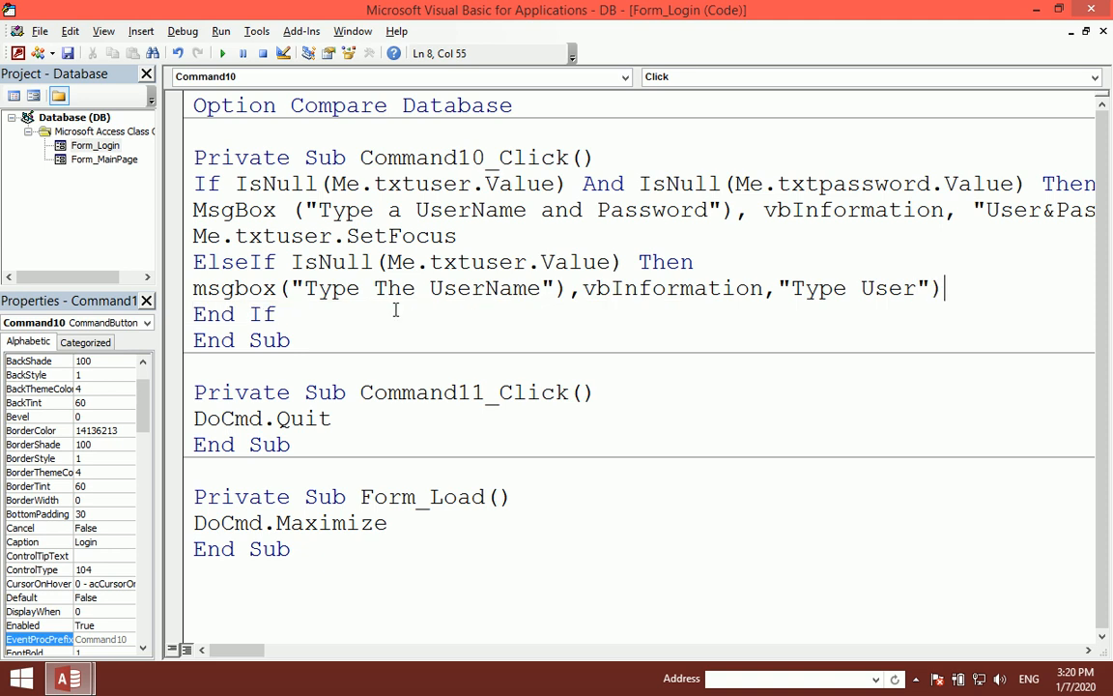
{"action": "key", "text": "BackSpace"}
Step: Change the first message to read "Type The UserName and Password"
{"action": "left_click", "coordinate": [406, 210]}
{"action": "key", "text": "BackSpace"}
{"action": "type", "text": "The"}
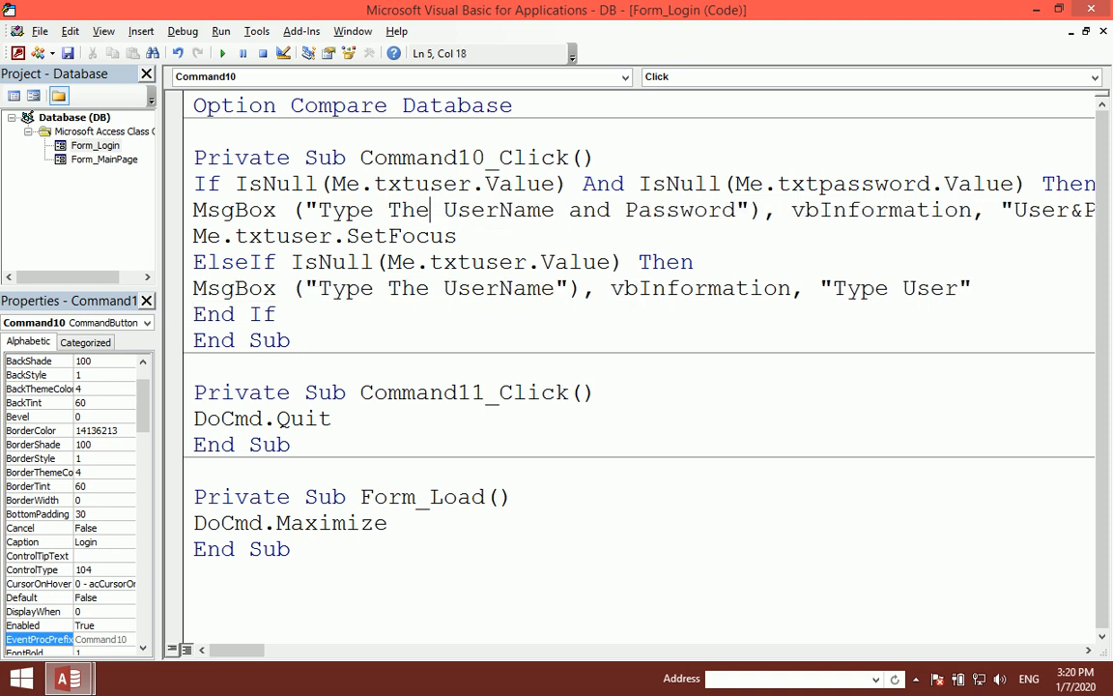
Step: Add Me.txtuser.SetFocus under the ElseIf message line
{"action": "left_click", "coordinate": [784, 290]}
{"action": "left_click", "coordinate": [991, 295]}
{"action": "key", "text": "Return"}
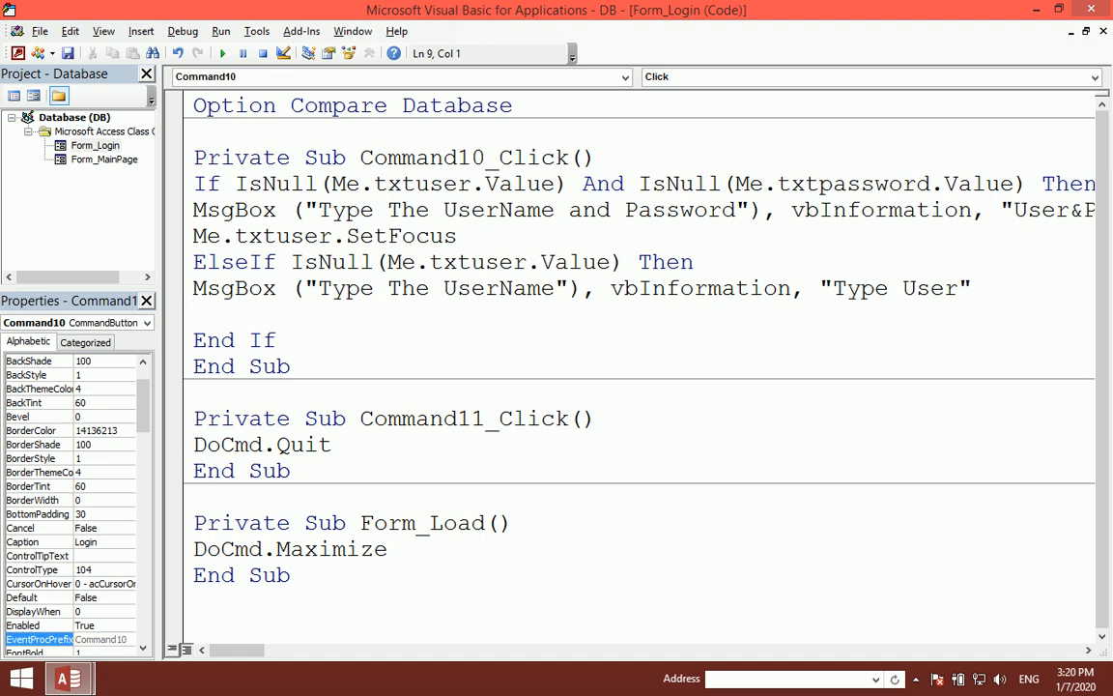
{"action": "type", "text": "me.te"}
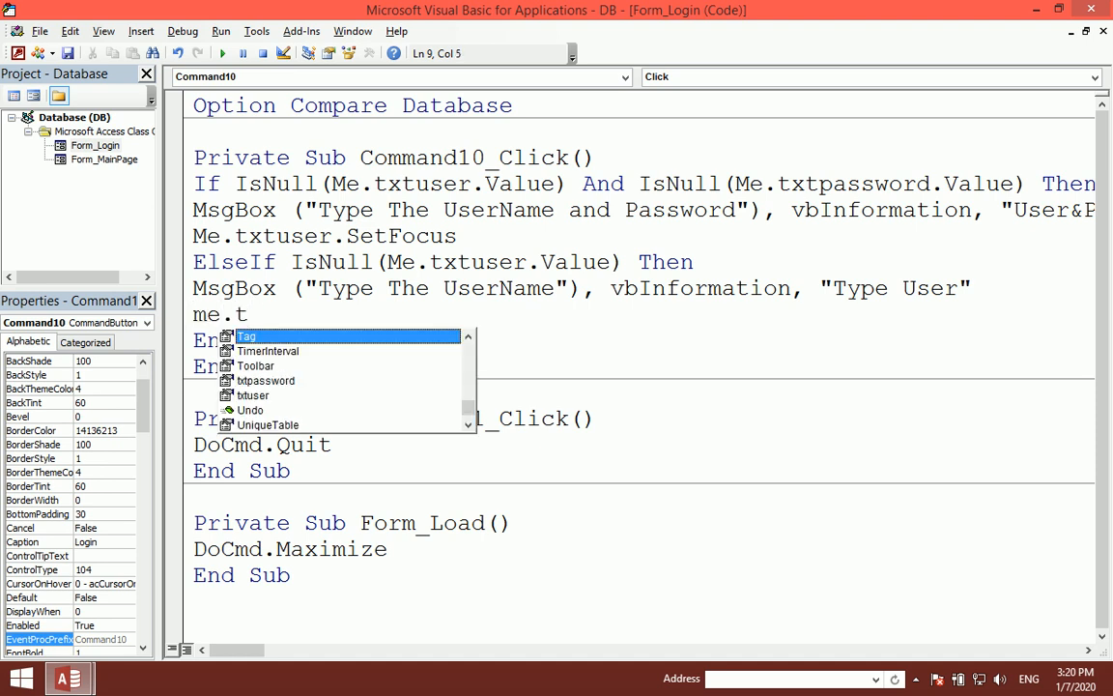
{"action": "key", "text": "BackSpace"}
{"action": "type", "text": "te"}
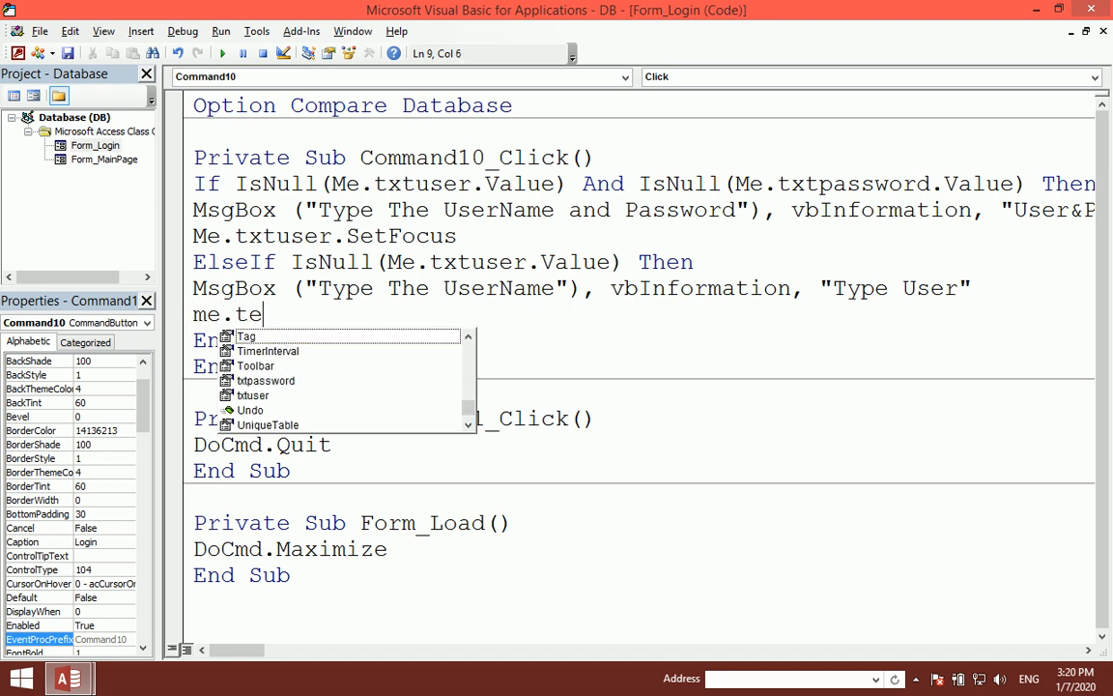
{"action": "key", "text": "BackSpace"}
{"action": "type", "text": "xtuser.se"}
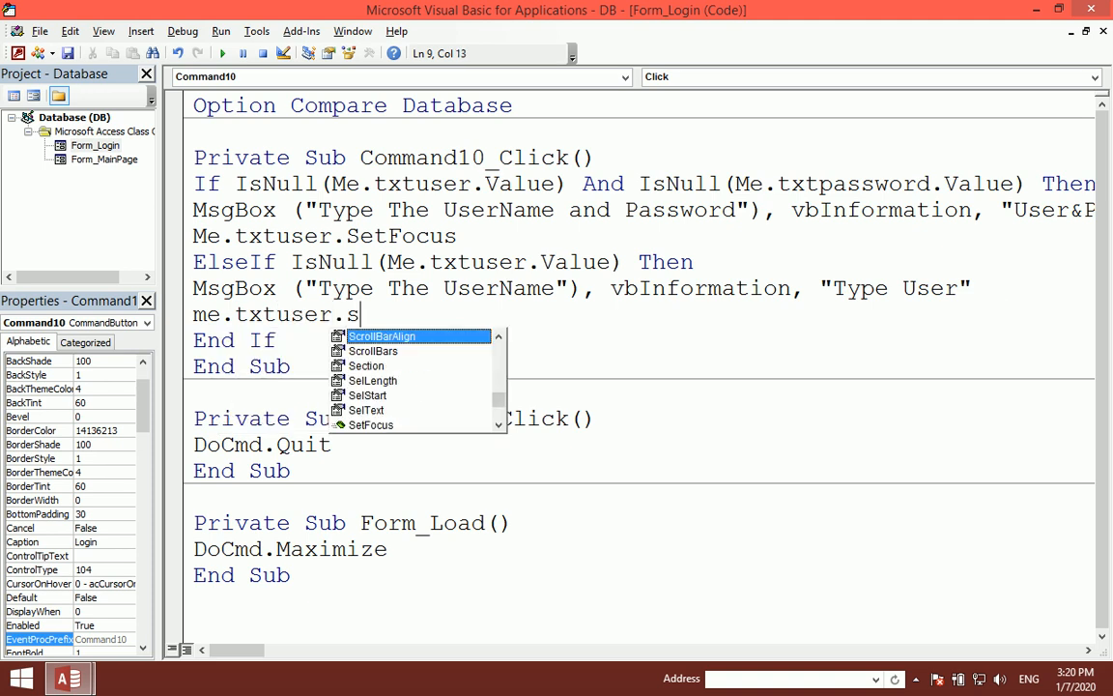
{"action": "key", "text": "Down"}
{"action": "key", "text": "Down"}
{"action": "key", "text": "Down"}
{"action": "key", "text": "Down"}
{"action": "key", "text": "Tab"}
{"action": "key", "text": "Up"}
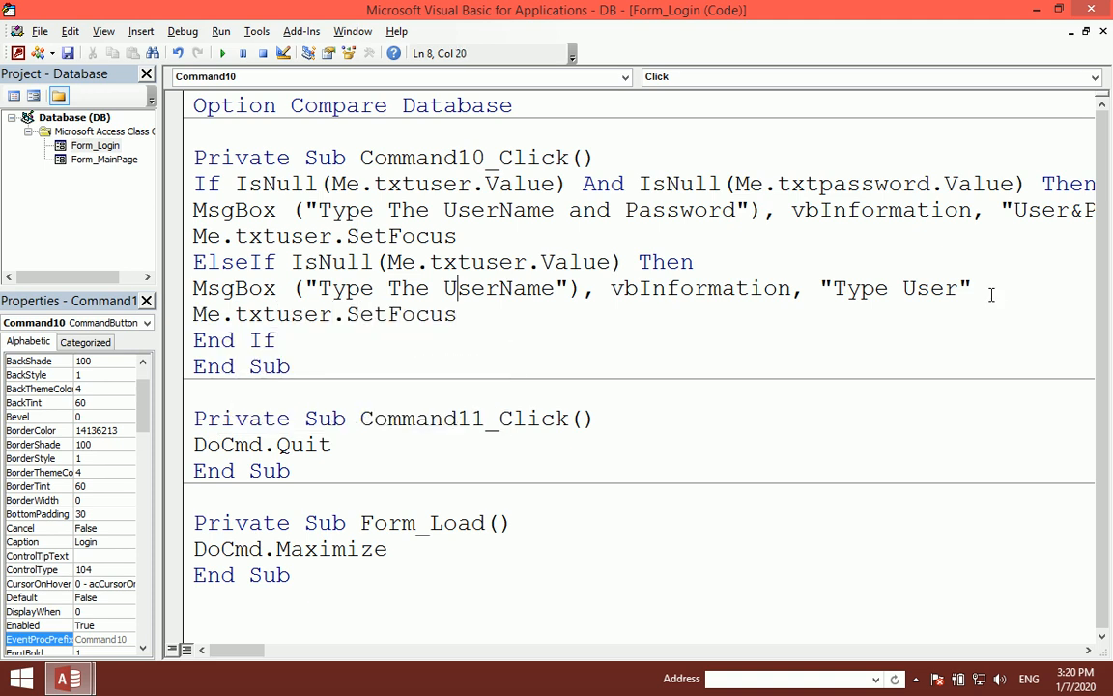
Step: Set txtuser's BorderColor to vbRed and txtpassword's BorderColor to vbBlack
{"action": "left_click_drag", "start_coordinate": [456, 315], "coordinate": [179, 315]}
{"action": "left_click", "coordinate": [502, 305]}
{"action": "key", "text": "Return"}
{"action": "type", "text": "e.tx"}
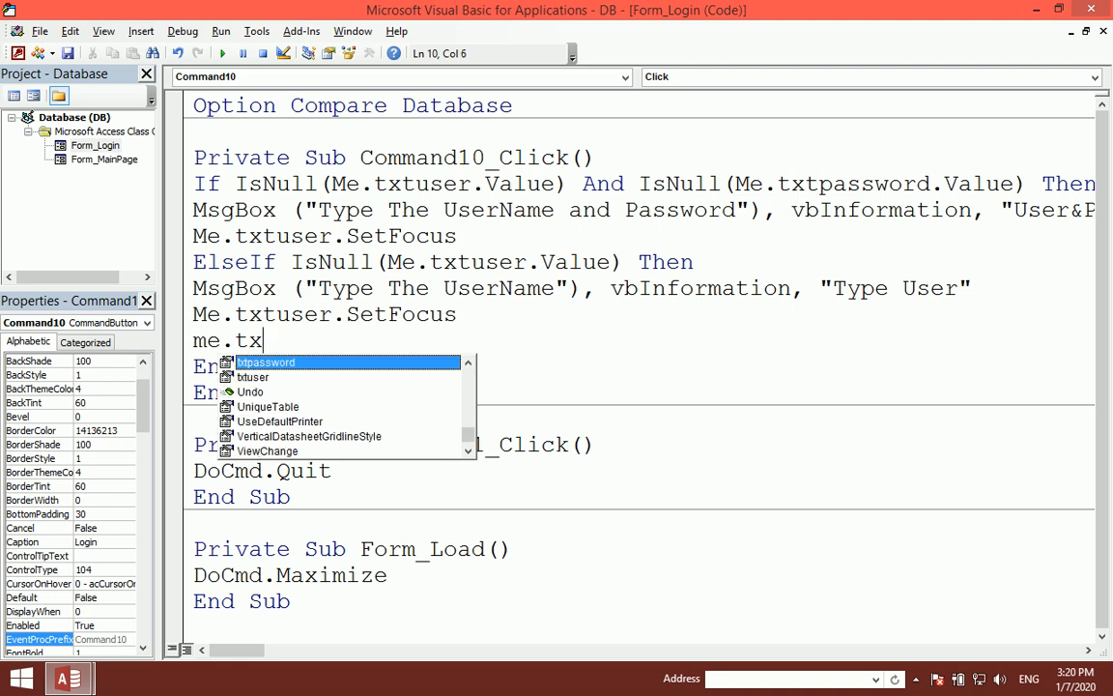
{"action": "type", "text": "tuser.bor"}
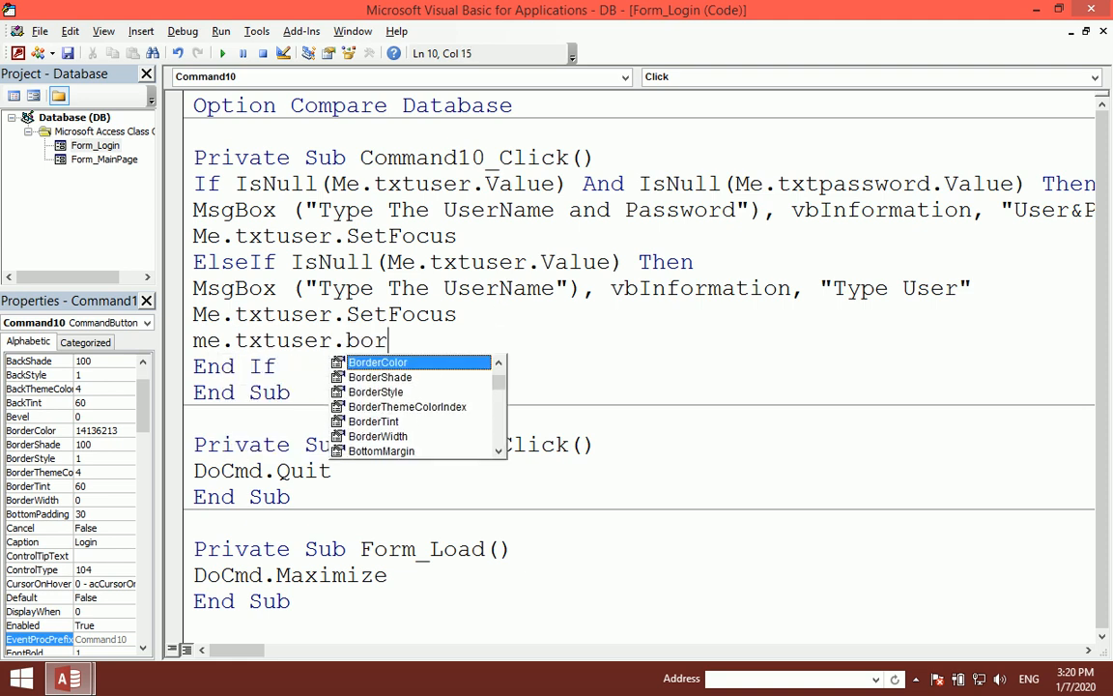
{"action": "key", "text": "Tab"}
{"action": "type", "text": "="}
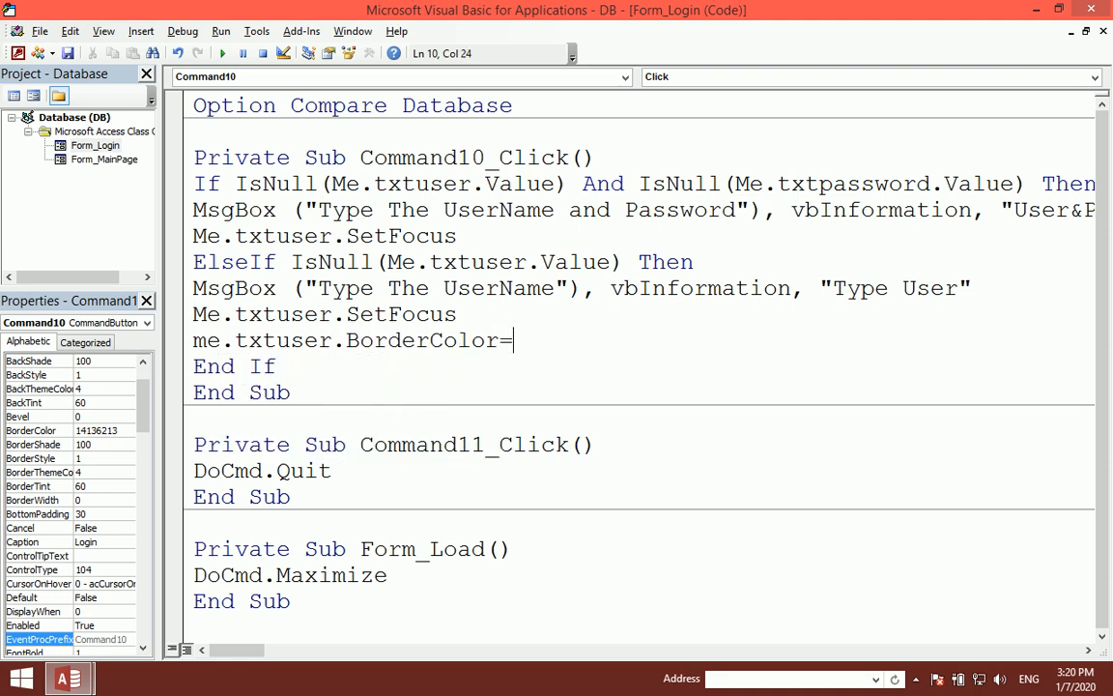
{"action": "type", "text": "vbred"}
{"action": "key", "text": "Return"}
{"action": "type", "text": "me.txt"}
{"action": "key", "text": "Tab"}
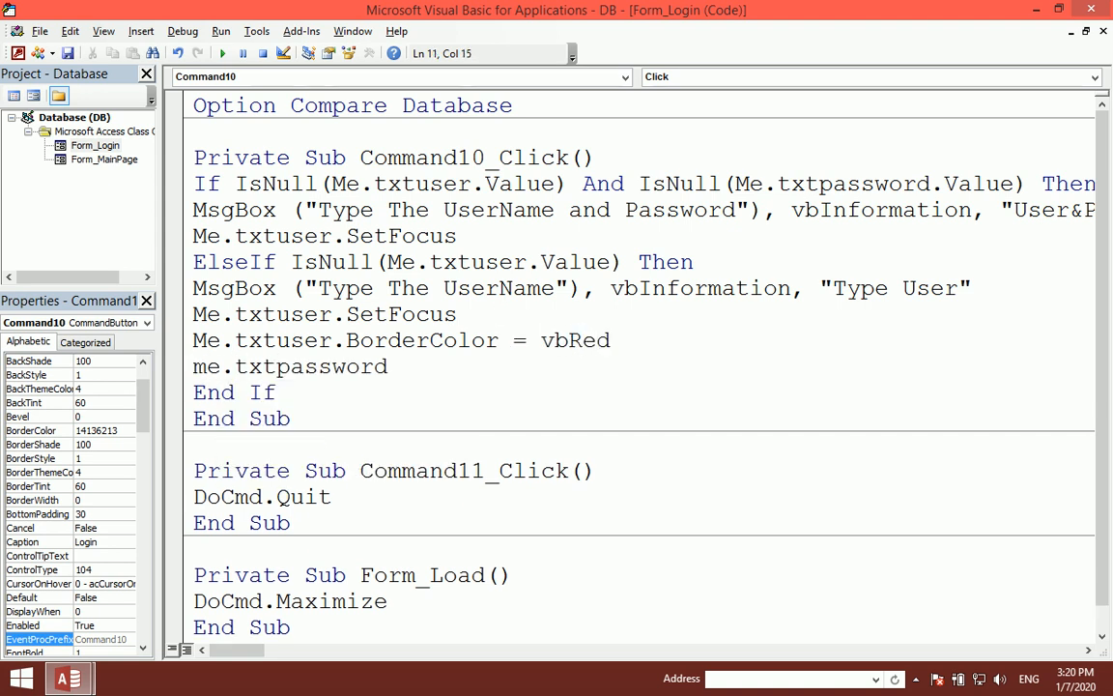
{"action": "type", "text": ".bor"}
{"action": "key", "text": "Tab"}
{"action": "type", "text": "=vbbla"}
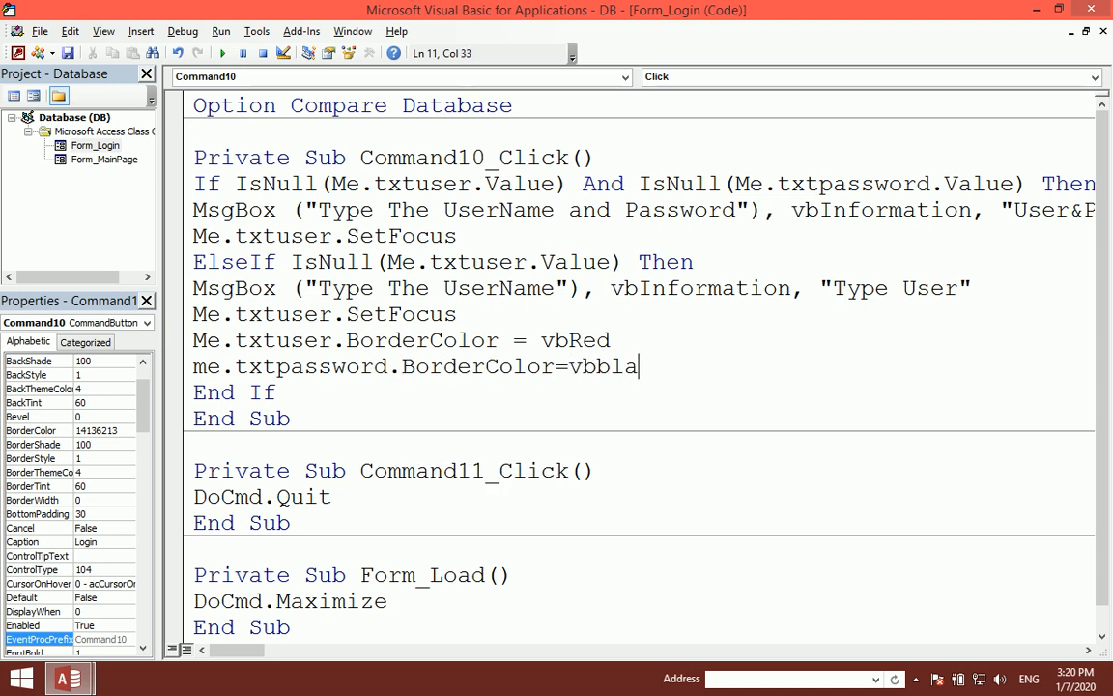
{"action": "type", "text": "ck"}
{"action": "key", "text": "Up"}
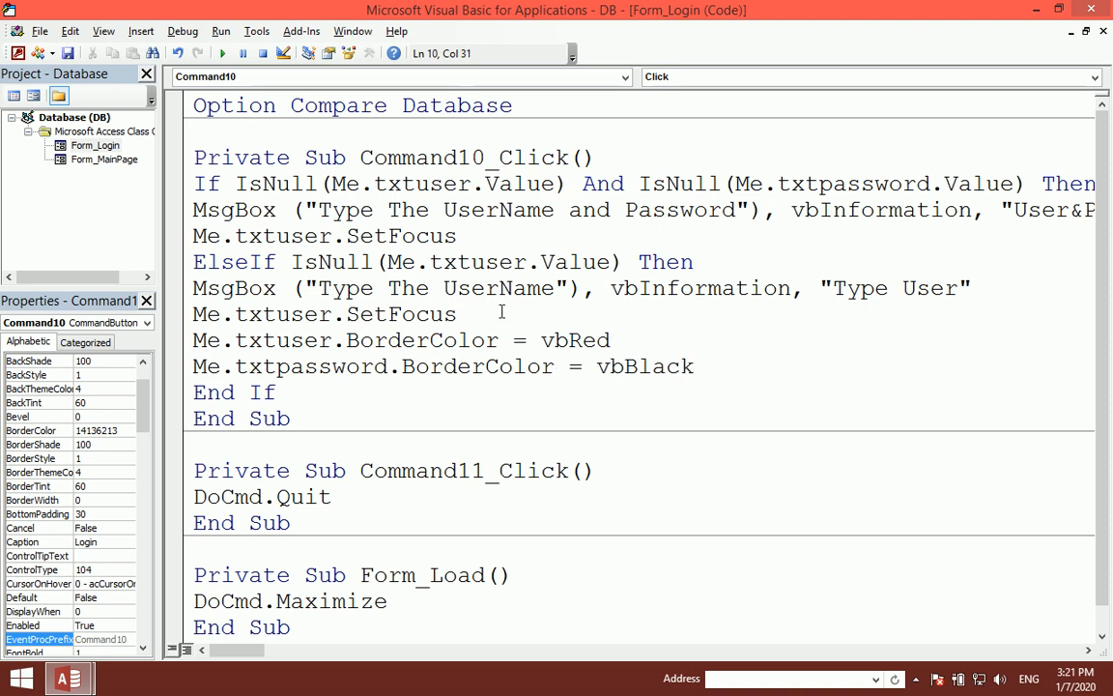
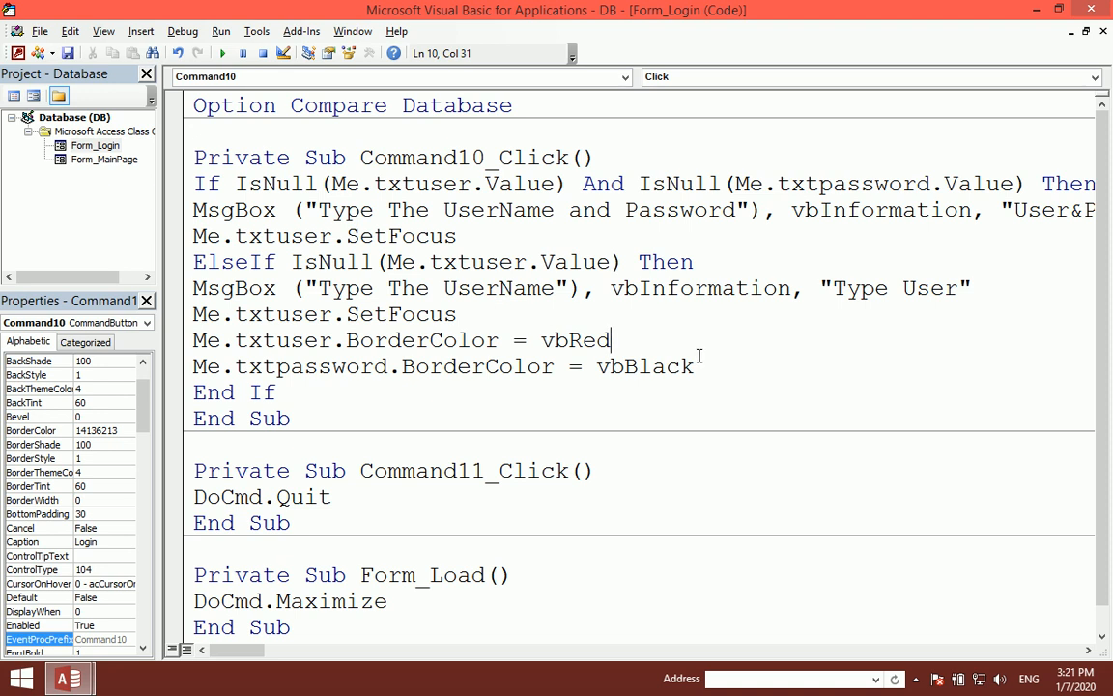
Step: Review the vbRed and vbBlack BorderColor lines, then leave the VBA editor
{"action": "left_click_drag", "start_coordinate": [750, 358], "coordinate": [194, 331]}
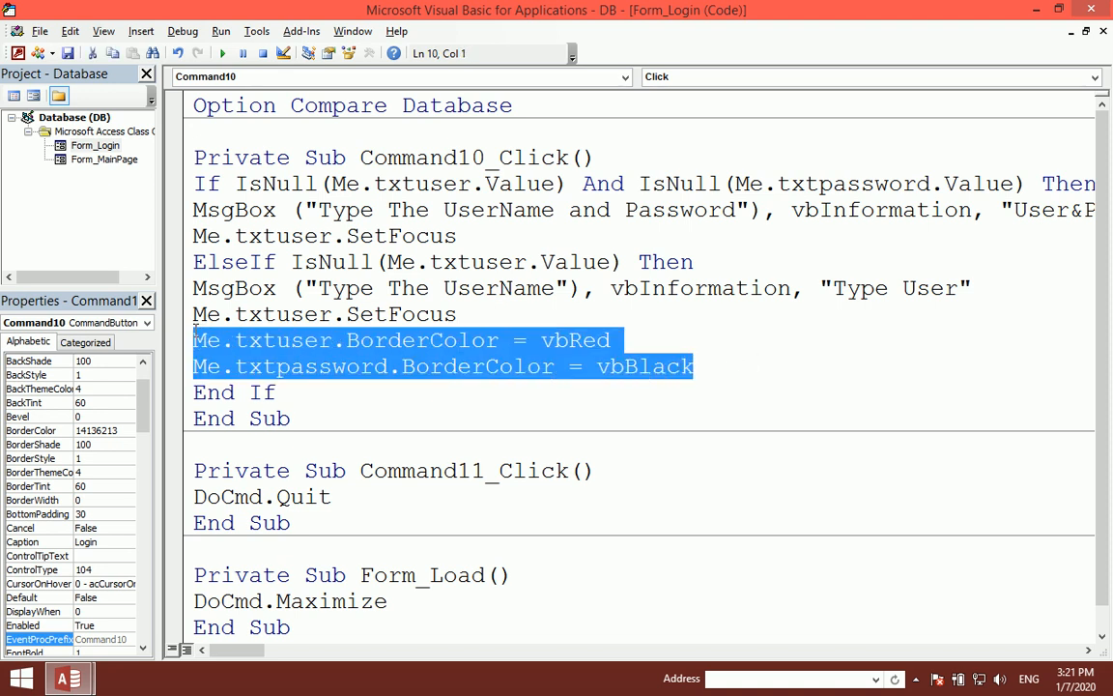
{"action": "left_click", "coordinate": [360, 340]}
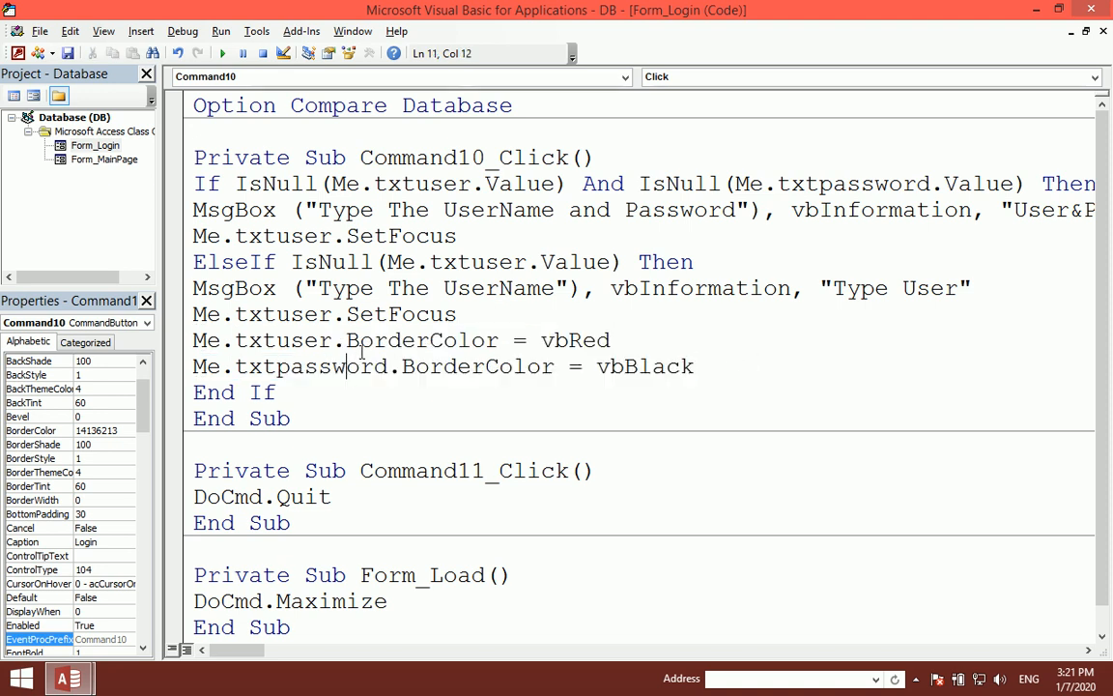
{"action": "left_click_drag", "start_coordinate": [348, 340], "coordinate": [621, 340]}
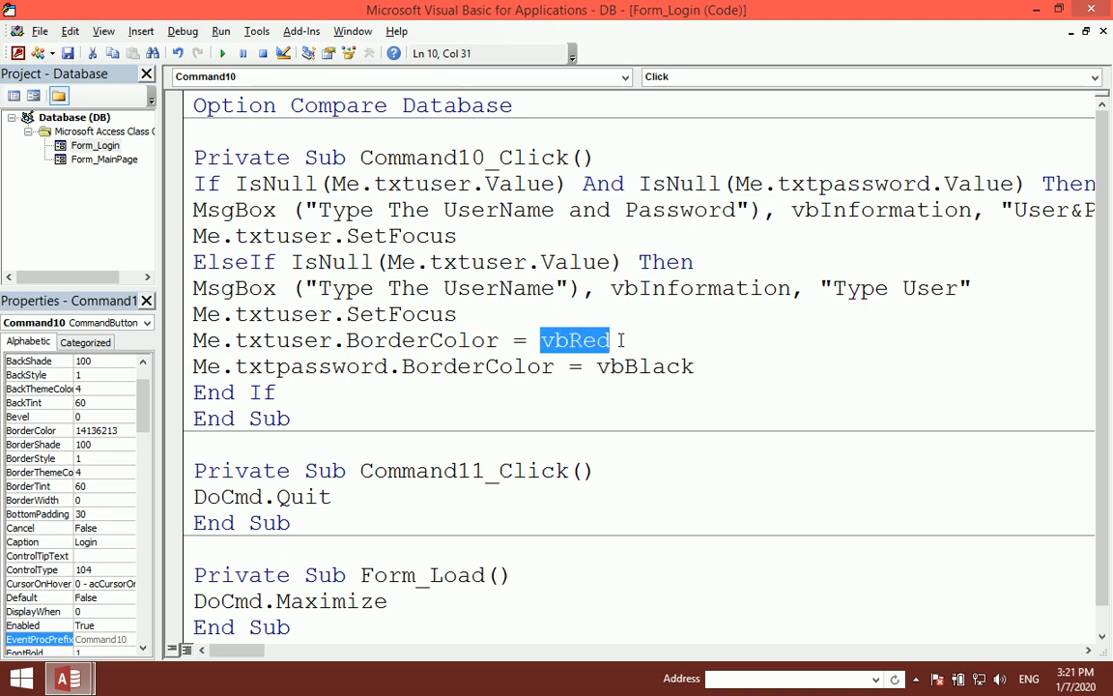
{"action": "left_click_drag", "start_coordinate": [457, 367], "coordinate": [603, 367]}
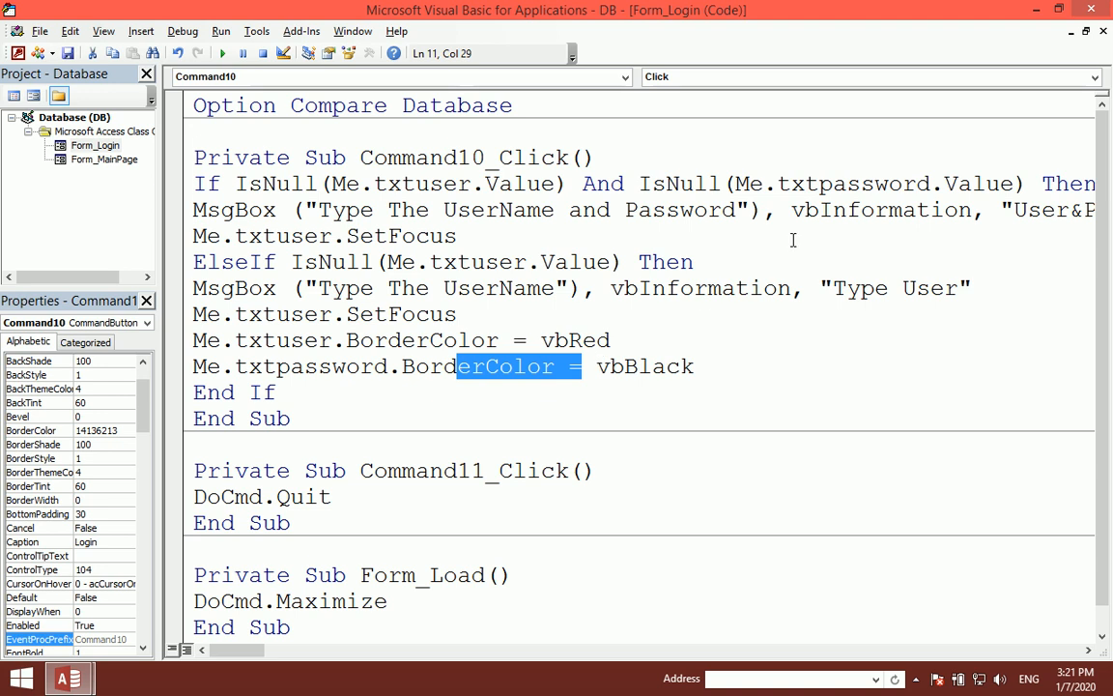
{"action": "left_click", "coordinate": [1090, 10]}
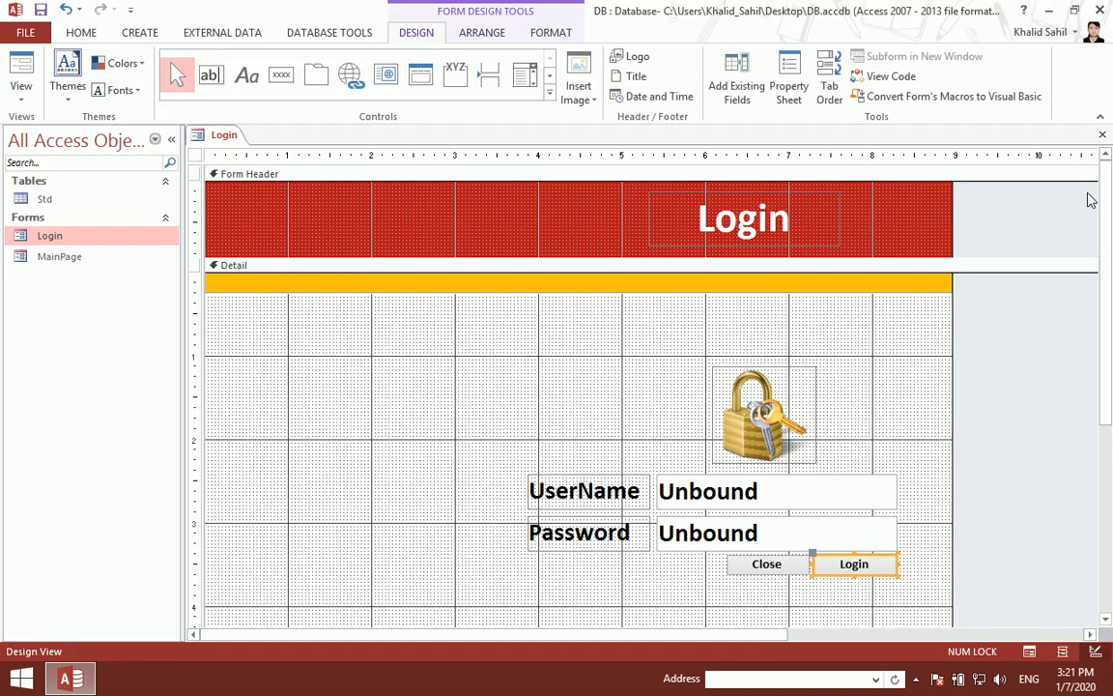
Step: Run the Login form with only a password, get the 'Type The UserName' warning, return to Design View
{"action": "left_click", "coordinate": [1102, 134]}
{"action": "double_click", "coordinate": [145, 245]}
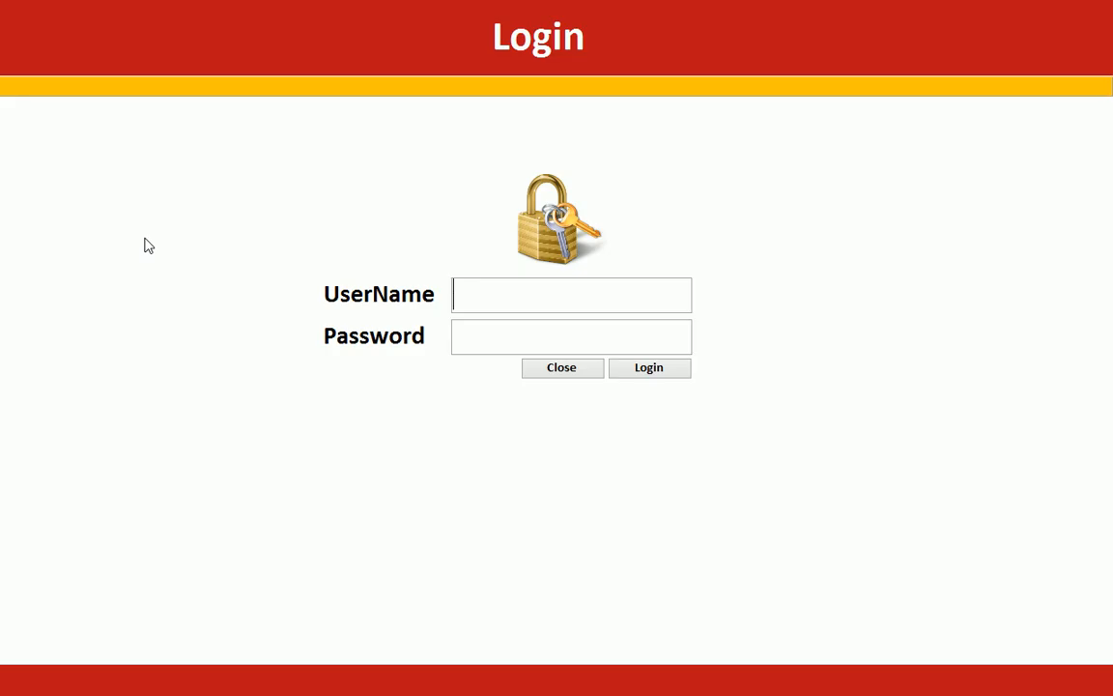
{"action": "left_click", "coordinate": [477, 343]}
{"action": "type", "text": "*********"}
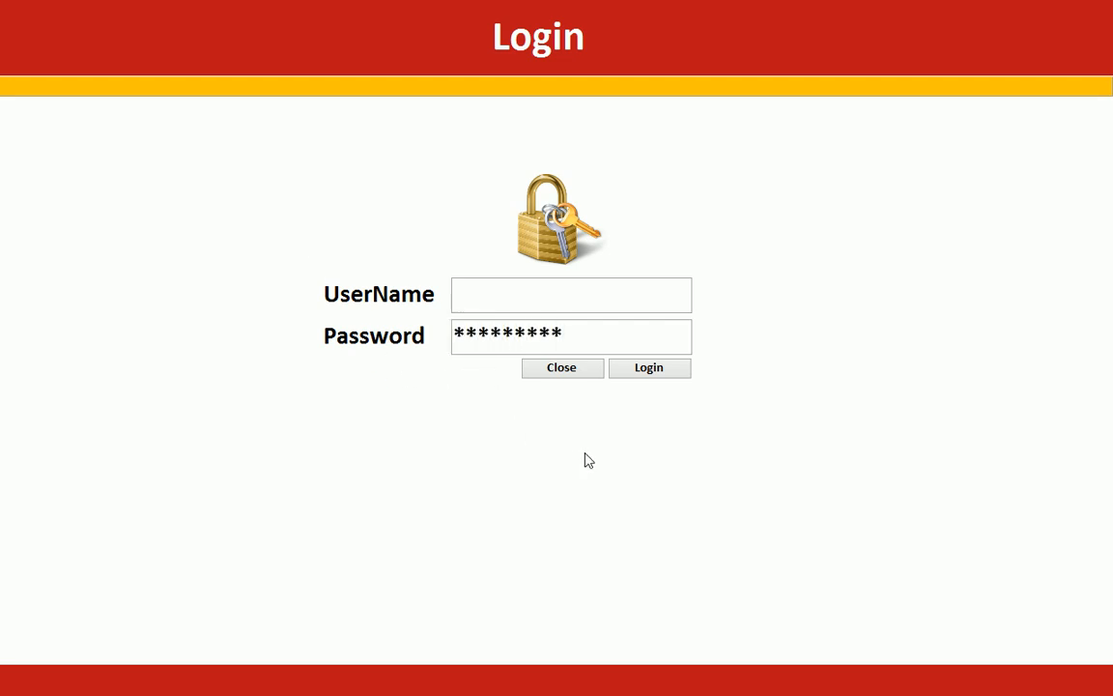
{"action": "left_click", "coordinate": [643, 375]}
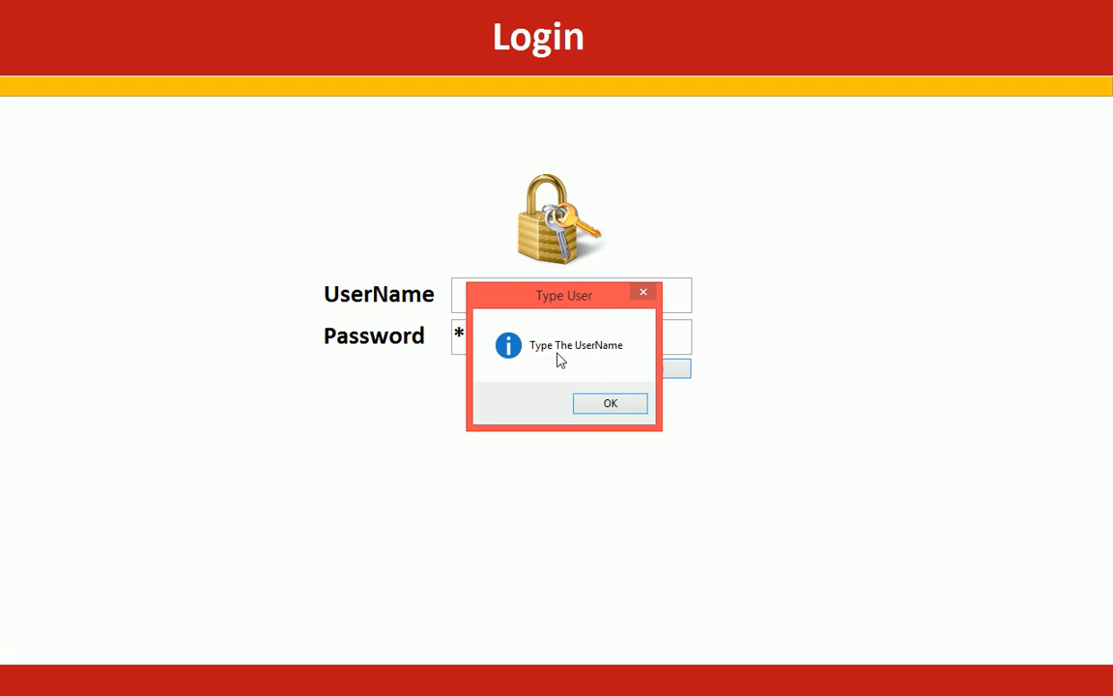
{"action": "left_click", "coordinate": [619, 406]}
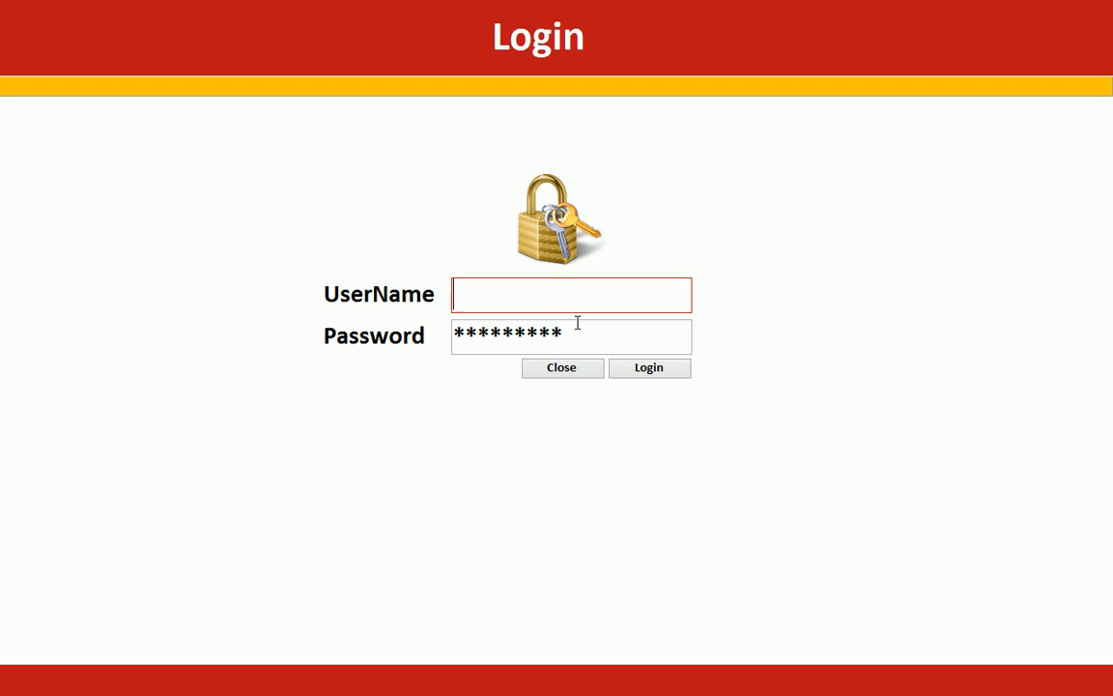
{"action": "left_click_drag", "start_coordinate": [626, 323], "coordinate": [411, 293]}
{"action": "right_click", "coordinate": [938, 246]}
{"action": "left_click", "coordinate": [957, 291]}
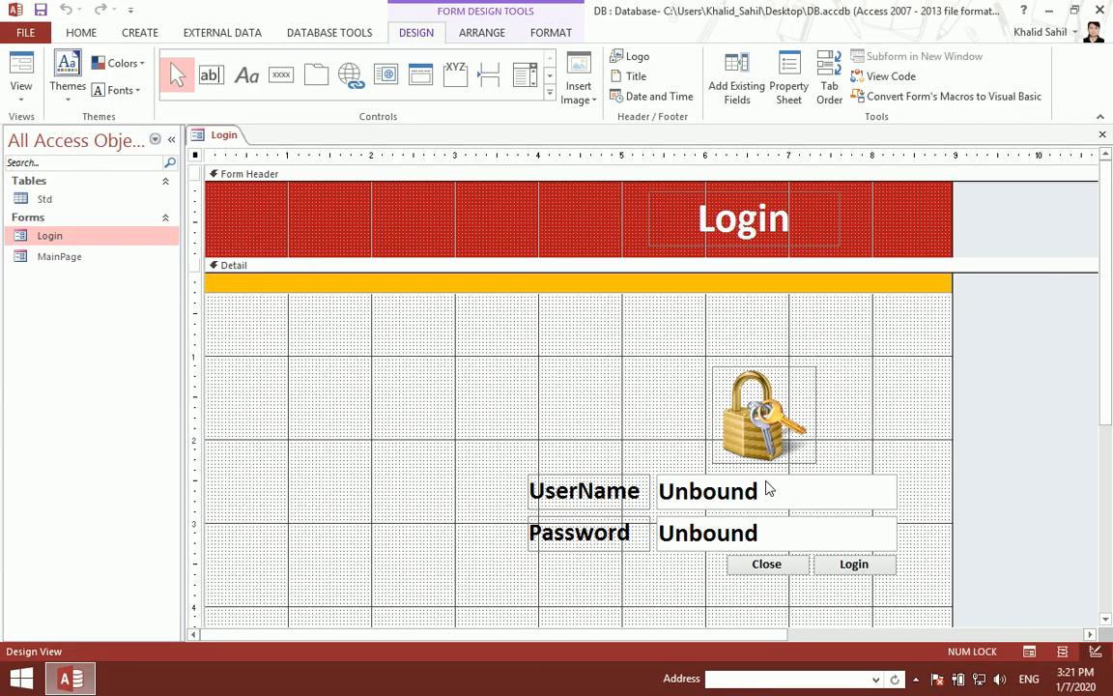
Step: Add Me.txtpassword.Value = "" below the username SetFocus line in the Login button code
{"action": "right_click", "coordinate": [822, 564]}
{"action": "left_click", "coordinate": [844, 42]}
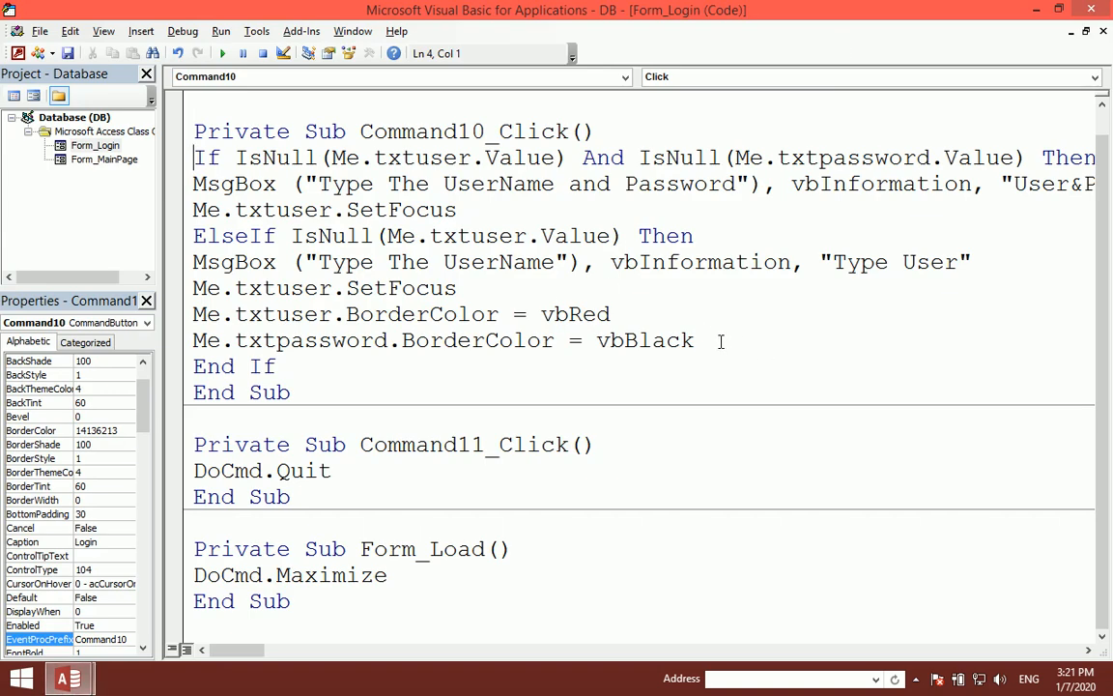
{"action": "left_click", "coordinate": [461, 288]}
{"action": "key", "text": "Return"}
{"action": "type", "text": "me.txt"}
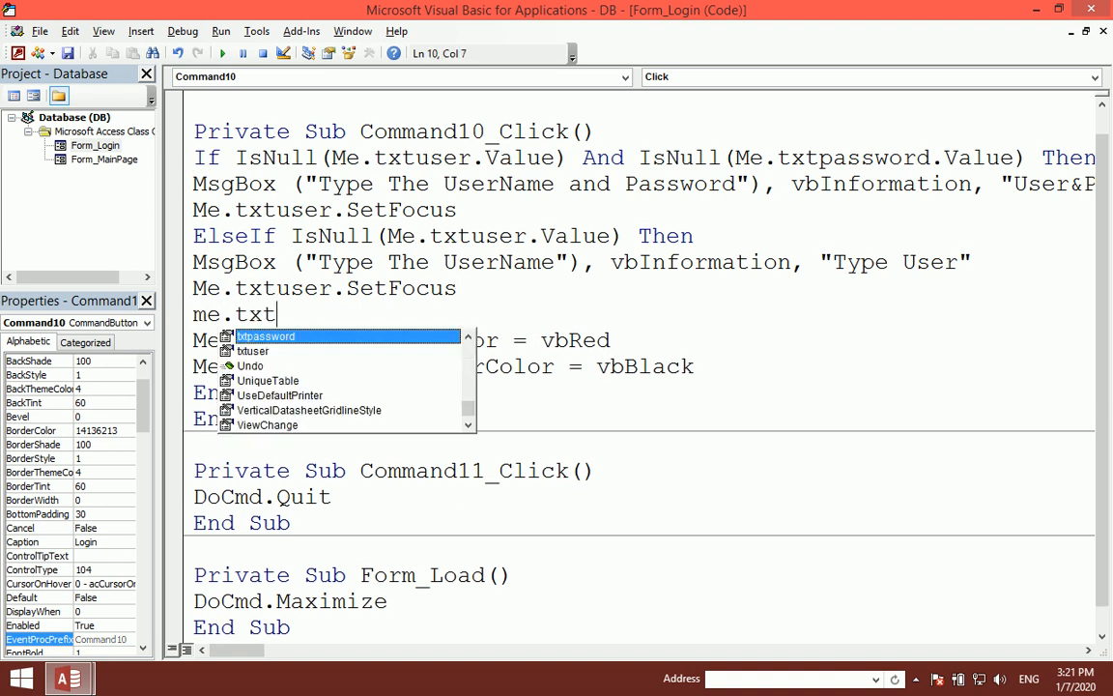
{"action": "type", "text": "password.val"}
{"action": "key", "text": "Tab"}
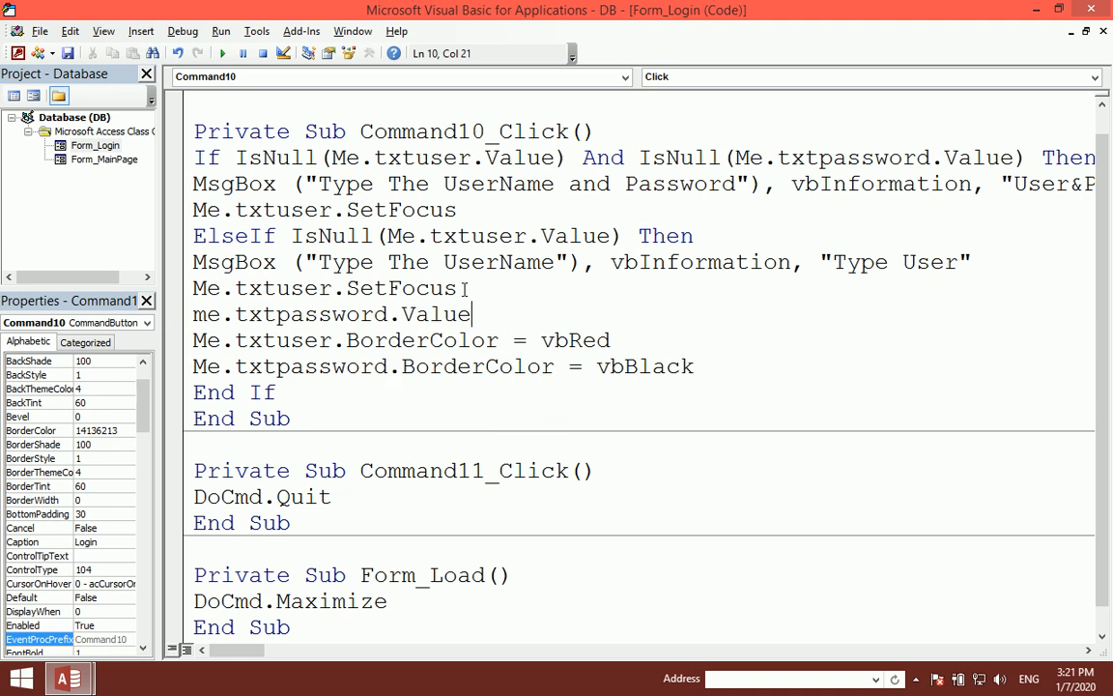
{"action": "type", "text": "= \"\""}
{"action": "key", "text": "Up"}
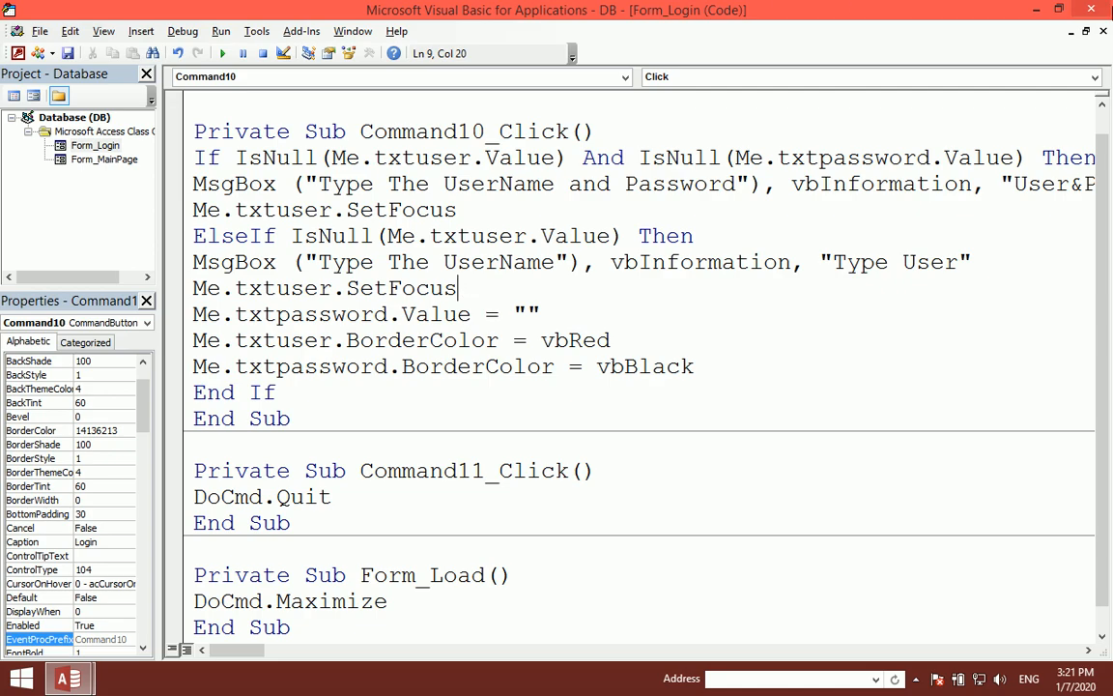
Step: Test the Login form with only a password to confirm the password gets cleared
{"action": "left_click", "coordinate": [1092, 8]}
{"action": "left_click", "coordinate": [1105, 140]}
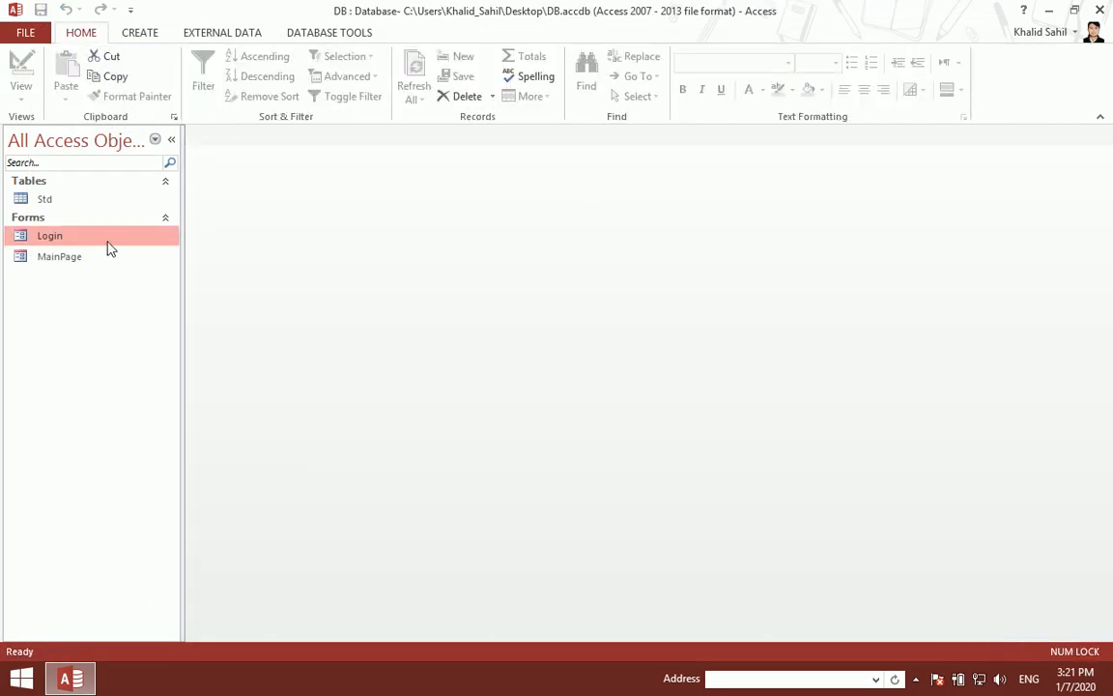
{"action": "double_click", "coordinate": [102, 236]}
{"action": "left_click", "coordinate": [517, 342]}
{"action": "type", "text": "*********"}
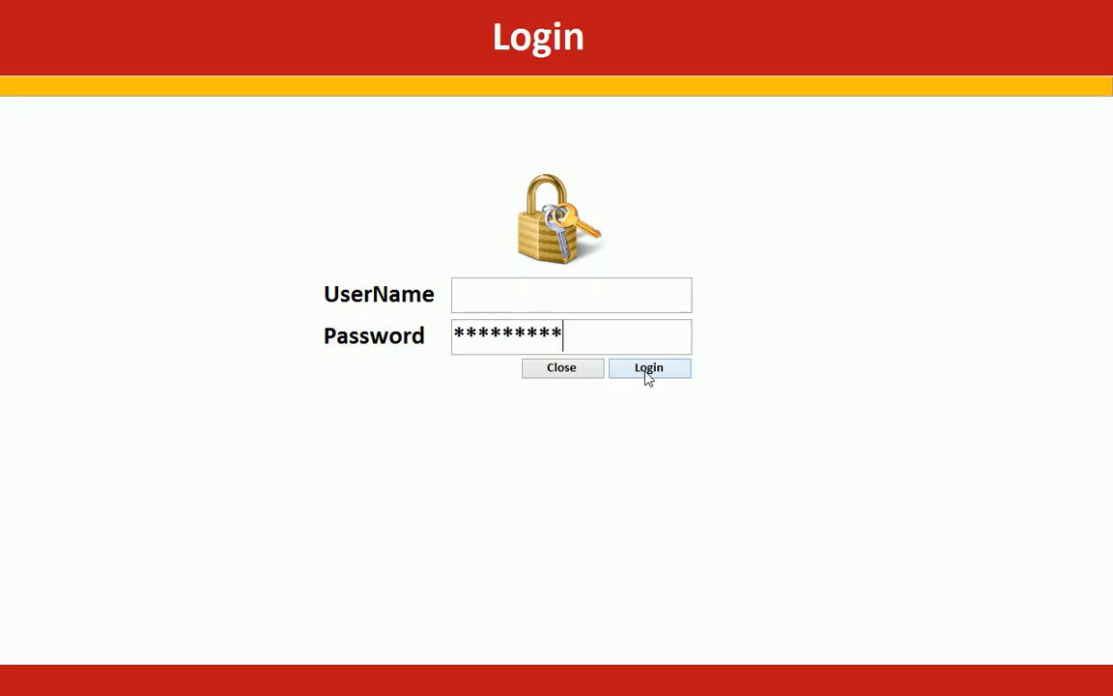
{"action": "left_click", "coordinate": [645, 370]}
{"action": "left_click", "coordinate": [610, 406]}
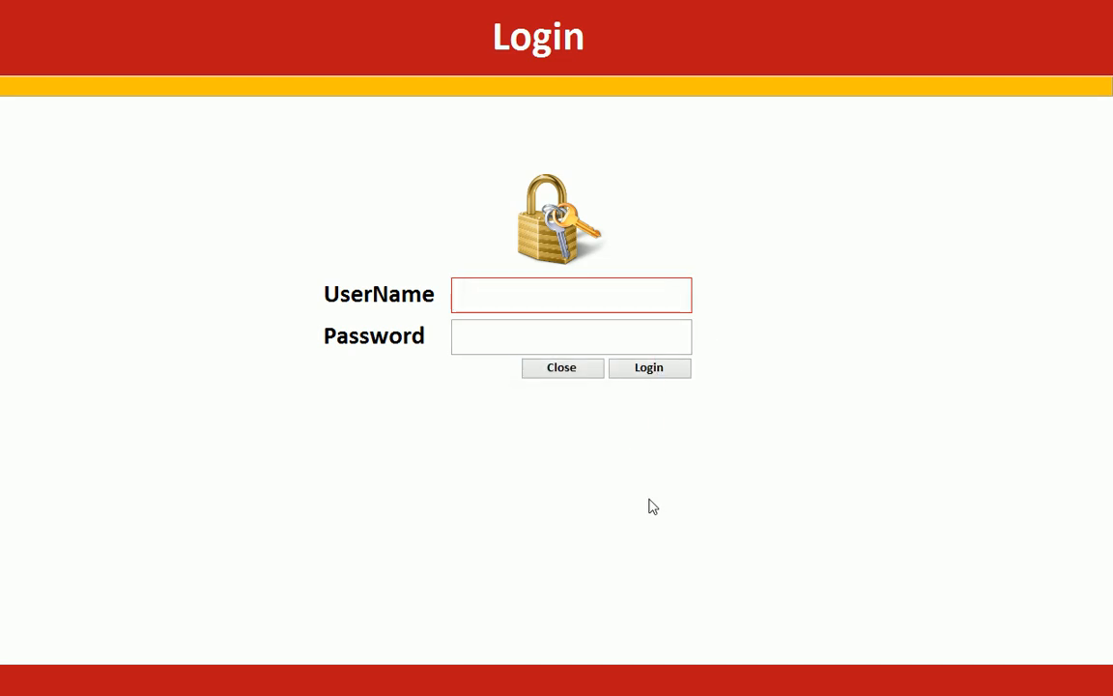
Step: Return the form to Design View and reopen the Login button's event code
{"action": "right_click", "coordinate": [814, 224]}
{"action": "left_click", "coordinate": [844, 273]}
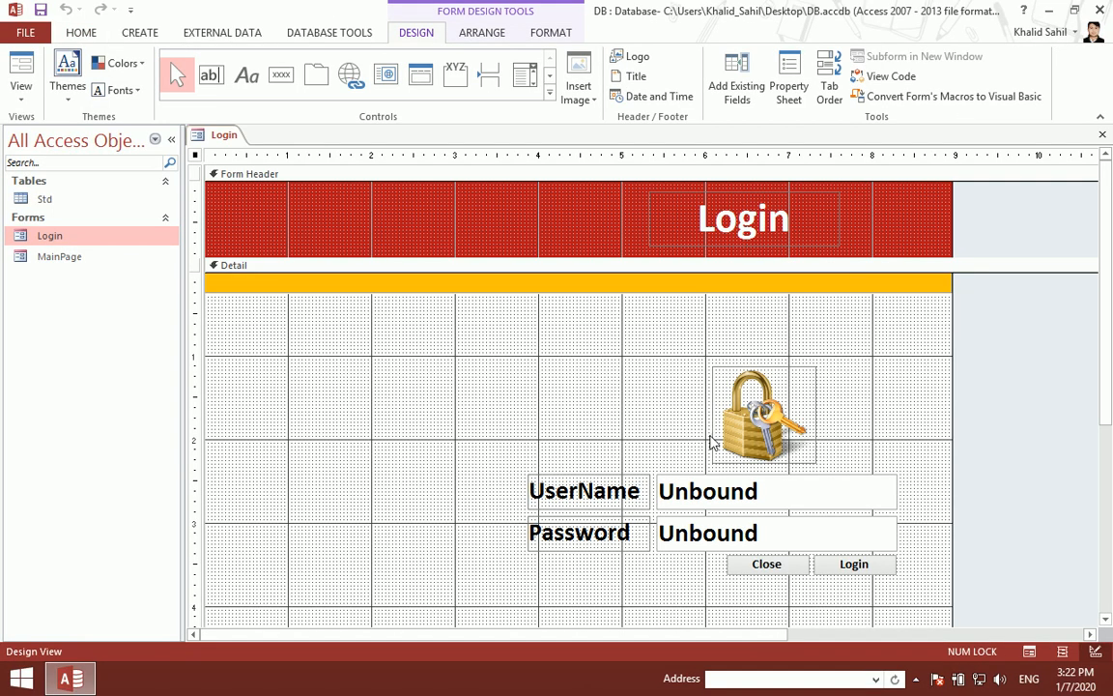
{"action": "right_click", "coordinate": [829, 564]}
{"action": "left_click", "coordinate": [773, 35]}
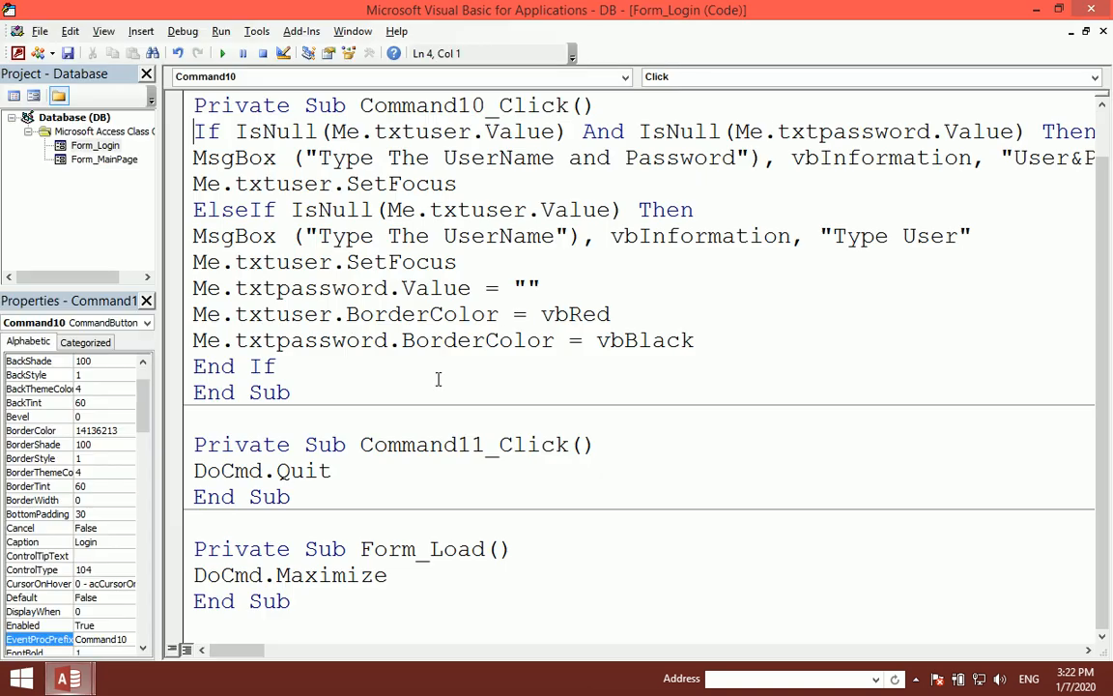
Step: Add an ElseIf IsNull(Me.txtpassword.Value) branch showing MsgBox "Type the Password", vbInformation, "Type Password"
{"action": "left_click", "coordinate": [696, 341]}
{"action": "key", "text": "Return"}
{"action": "key", "text": "Return"}
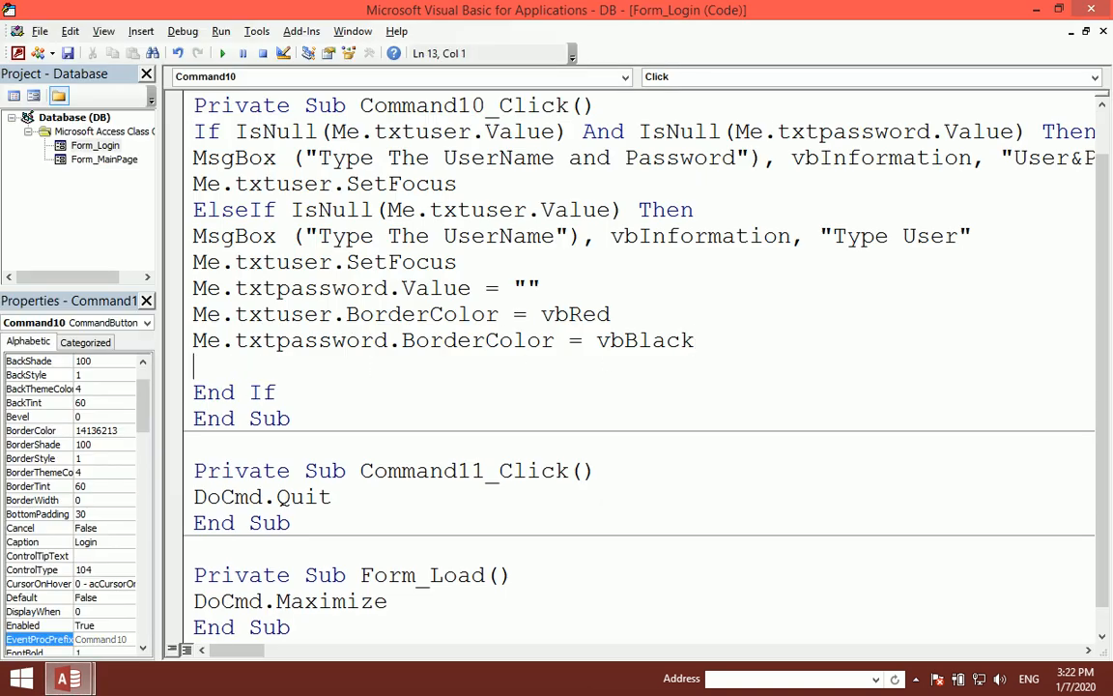
{"action": "type", "text": "else"}
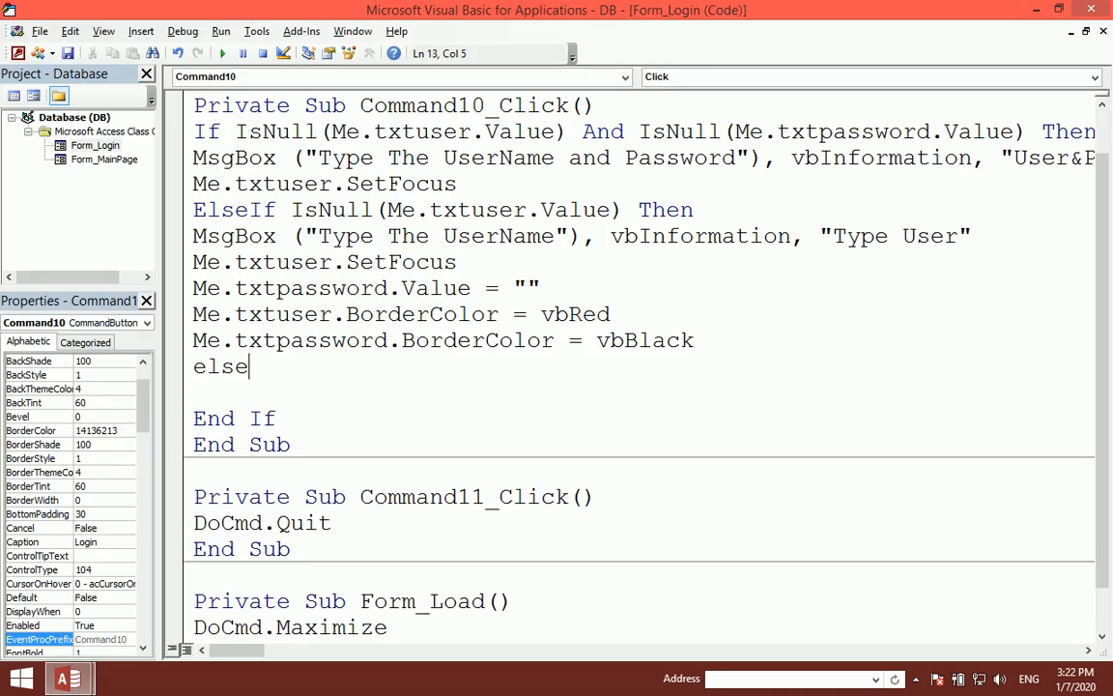
{"action": "type", "text": "if isnull(me"}
{"action": "type", "text": "."}
{"action": "key", "text": "BackSpace"}
{"action": "type", "text": "ll(m"}
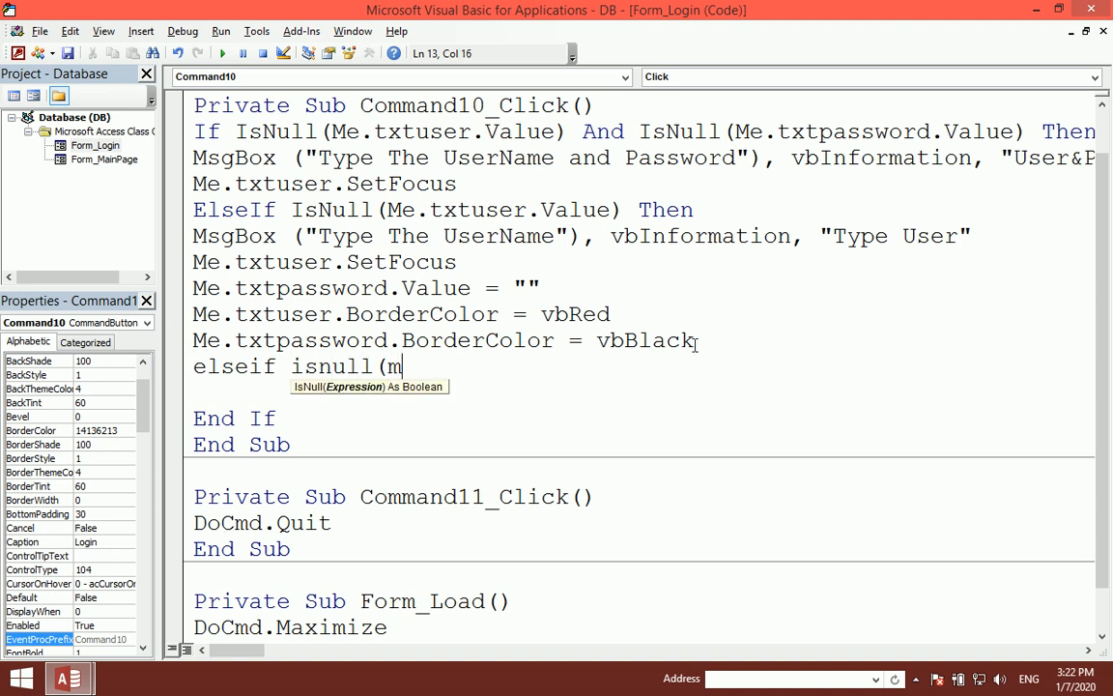
{"action": "type", "text": "e.txtpassword.Value"}
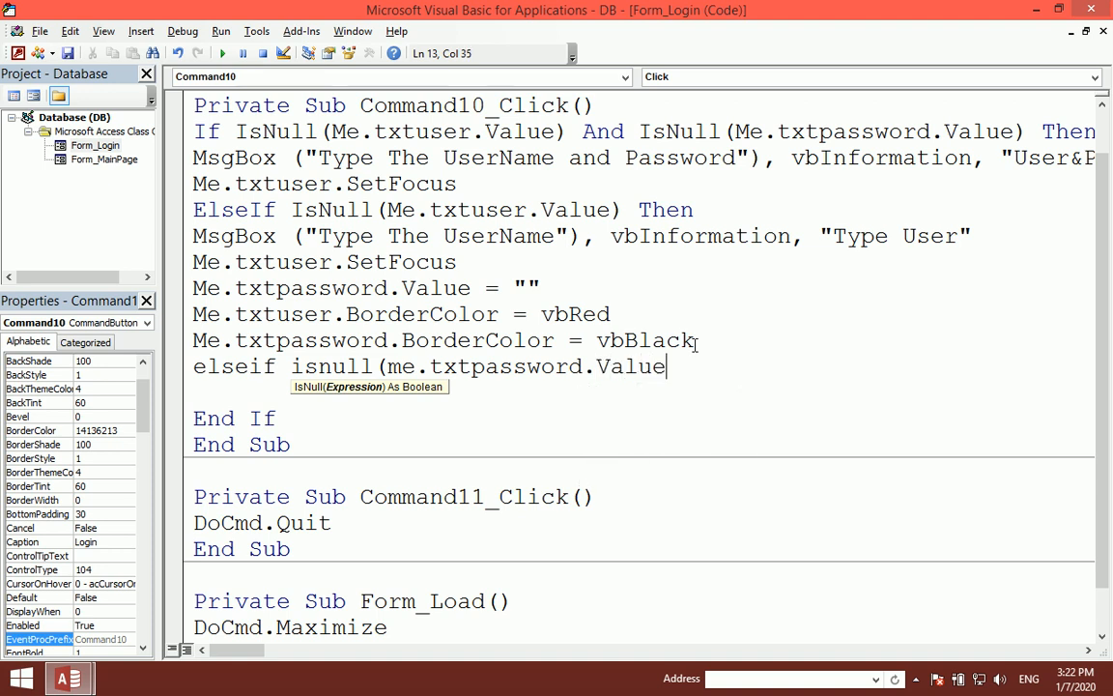
{"action": "type", "text": ") then"}
{"action": "key", "text": "Return"}
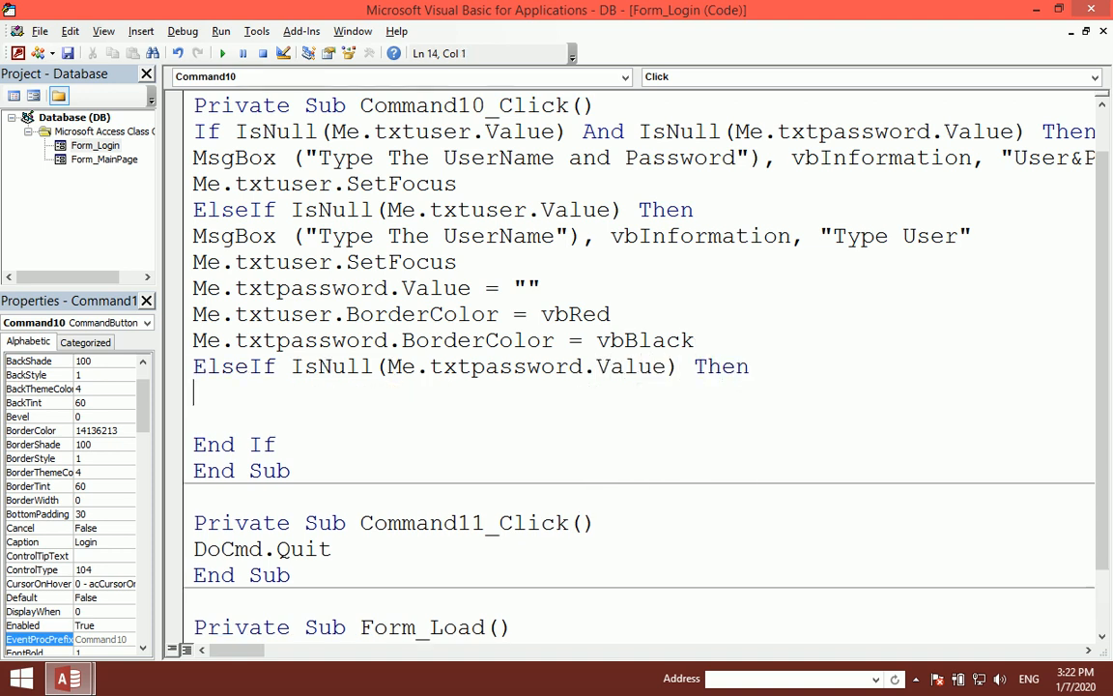
{"action": "type", "text": "msgbox("}
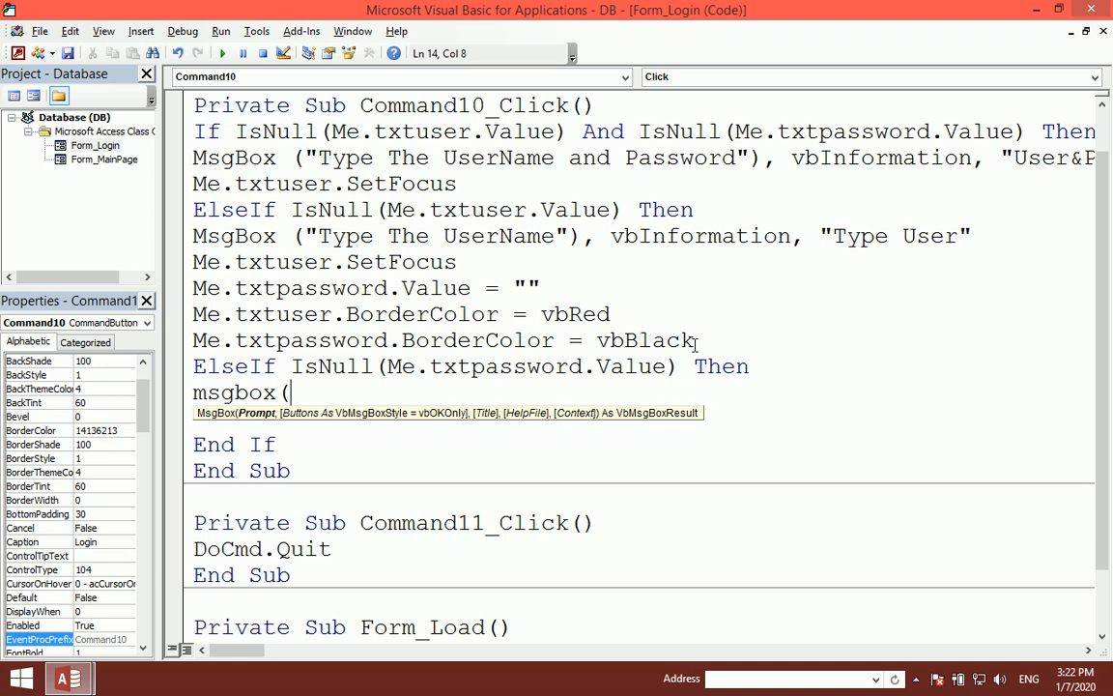
{"action": "type", "text": "\"Type the Pas"}
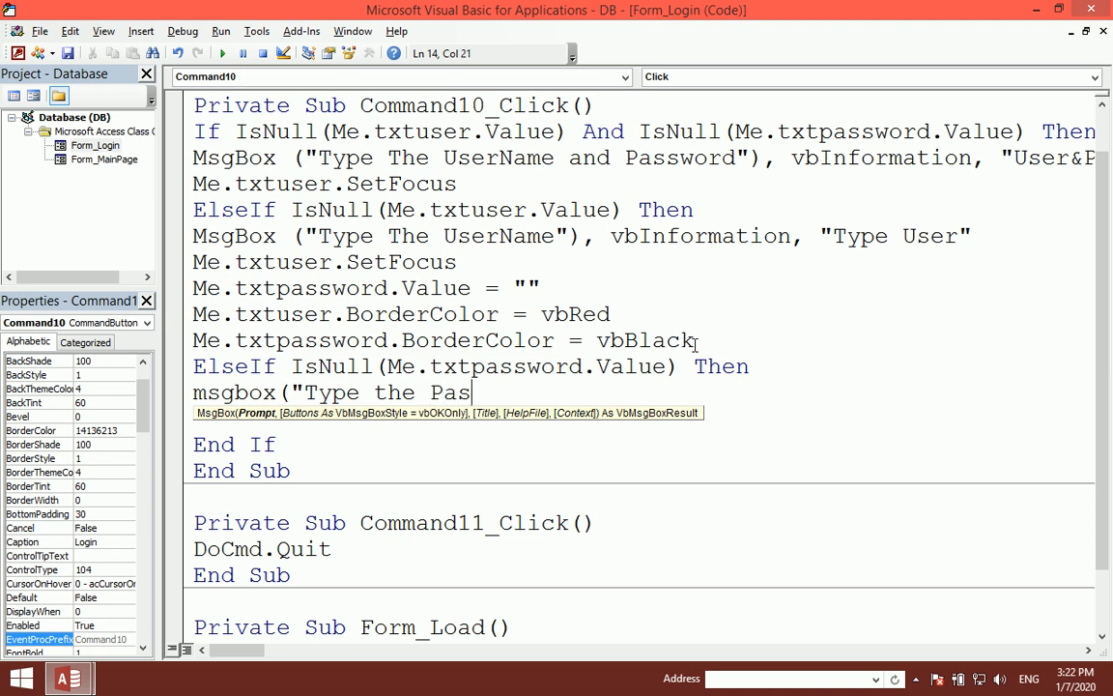
{"action": "type", "text": "sword\"),v"}
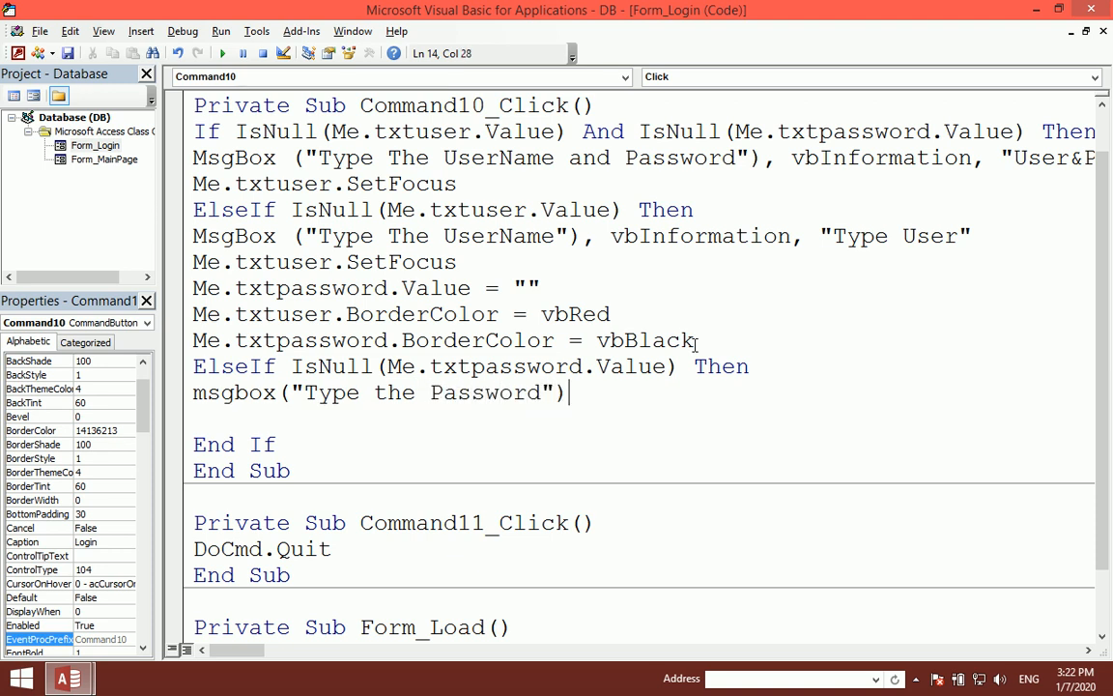
{"action": "type", "text": "bInformation"}
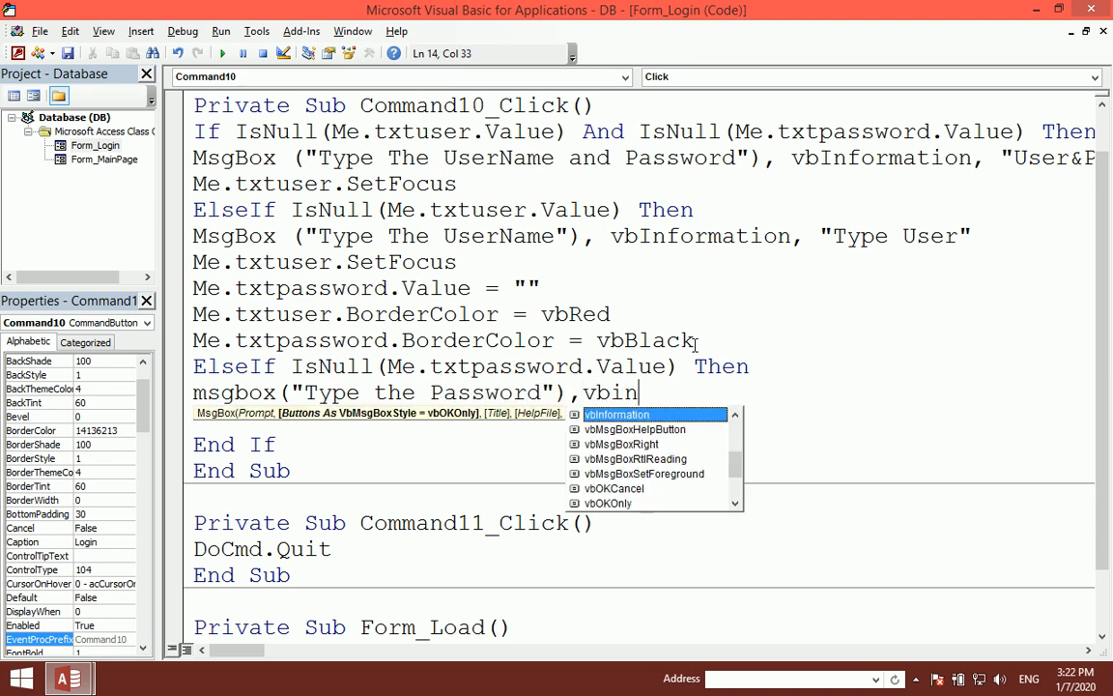
{"action": "key", "text": "Tab"}
{"action": "type", "text": ","}
{"action": "type", "text": "\"Type"}
{"action": "type", "text": " Password"}
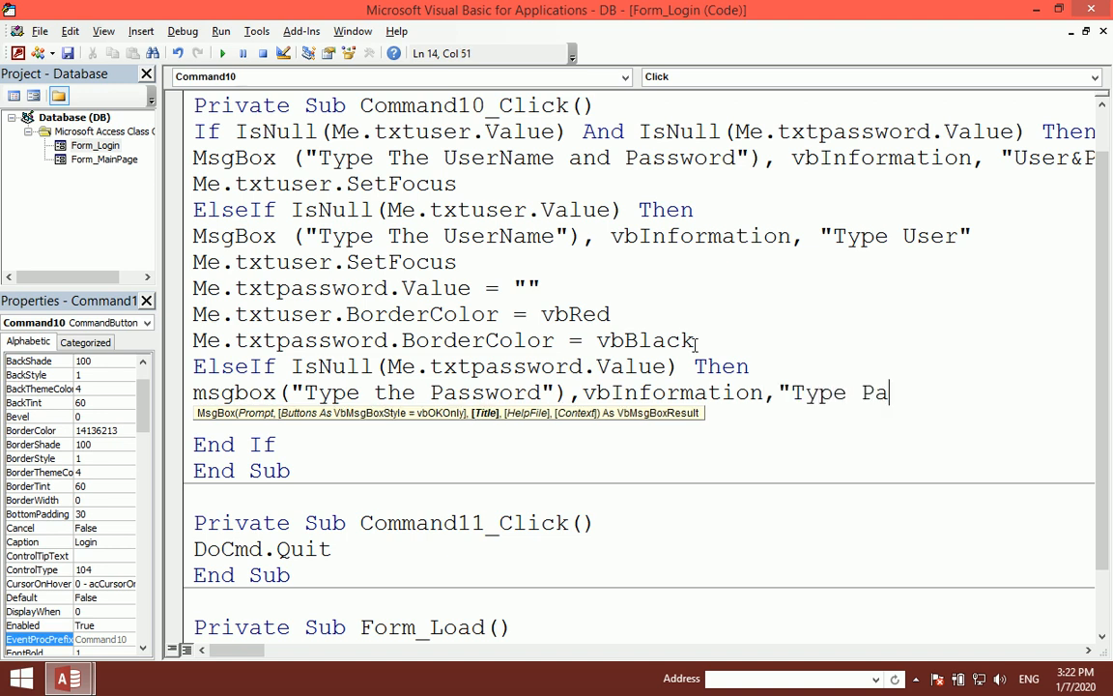
{"action": "type", "text": "\""}
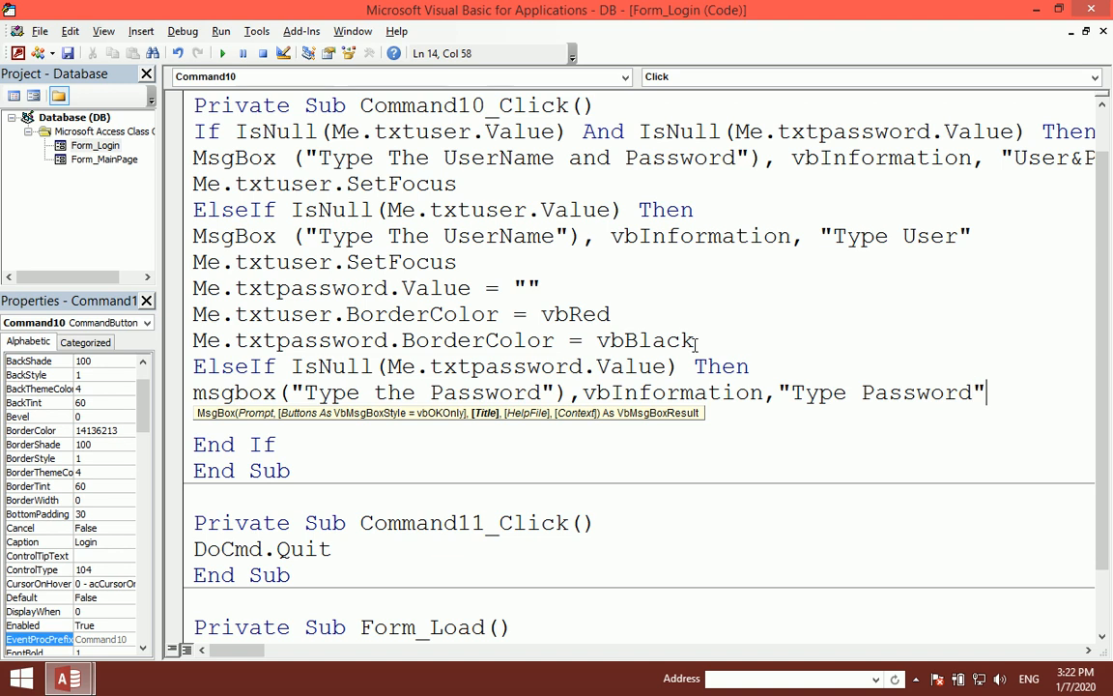
{"action": "type", "text": ")"}
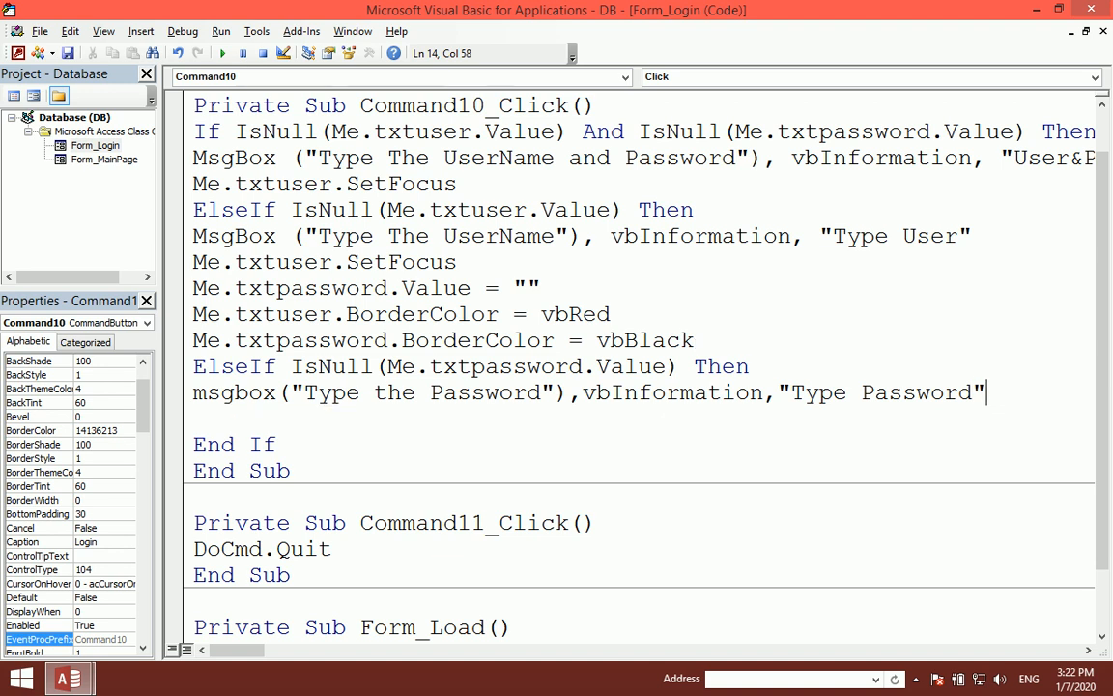
{"action": "key", "text": "Return"}
Step: In that branch, set focus to txtpassword and set its BorderColor to vbRed
{"action": "type", "text": "me.t"}
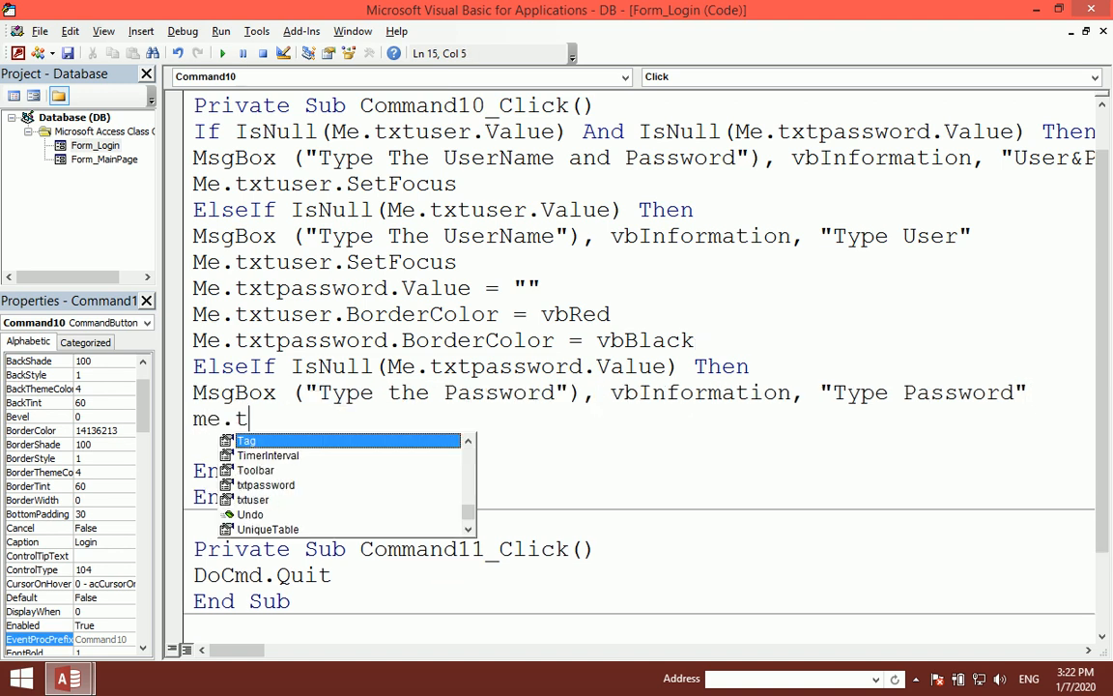
{"action": "type", "text": "x"}
{"action": "key", "text": "Tab"}
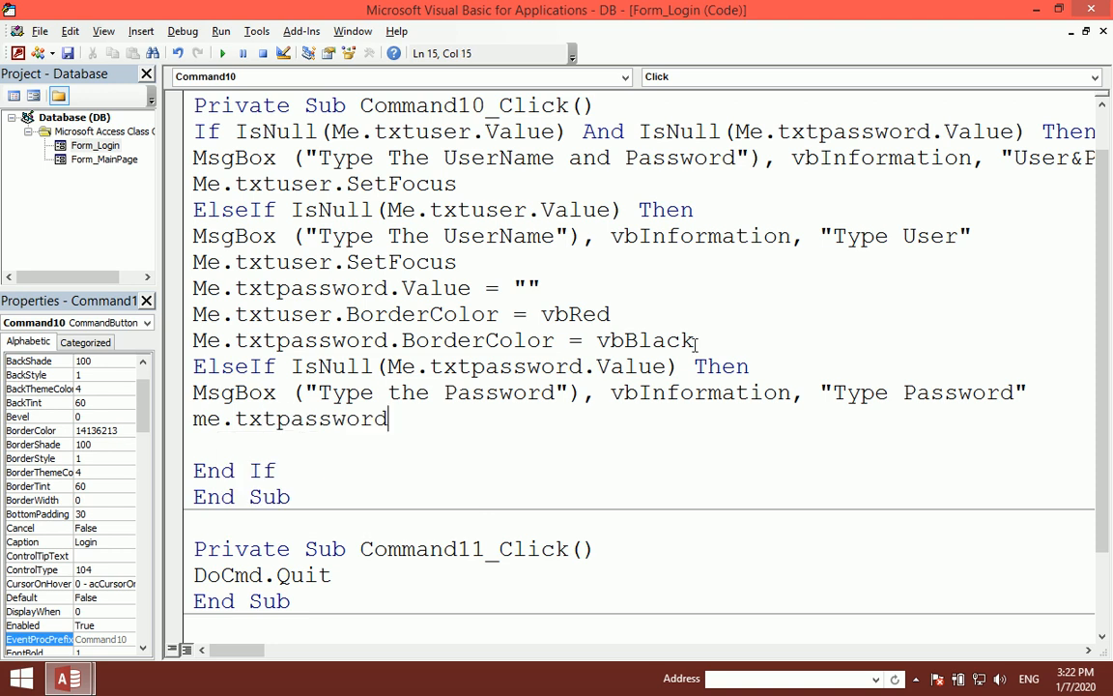
{"action": "type", "text": ".set"}
{"action": "key", "text": "Return"}
{"action": "type", "text": "me.tx"}
{"action": "key", "text": "Tab"}
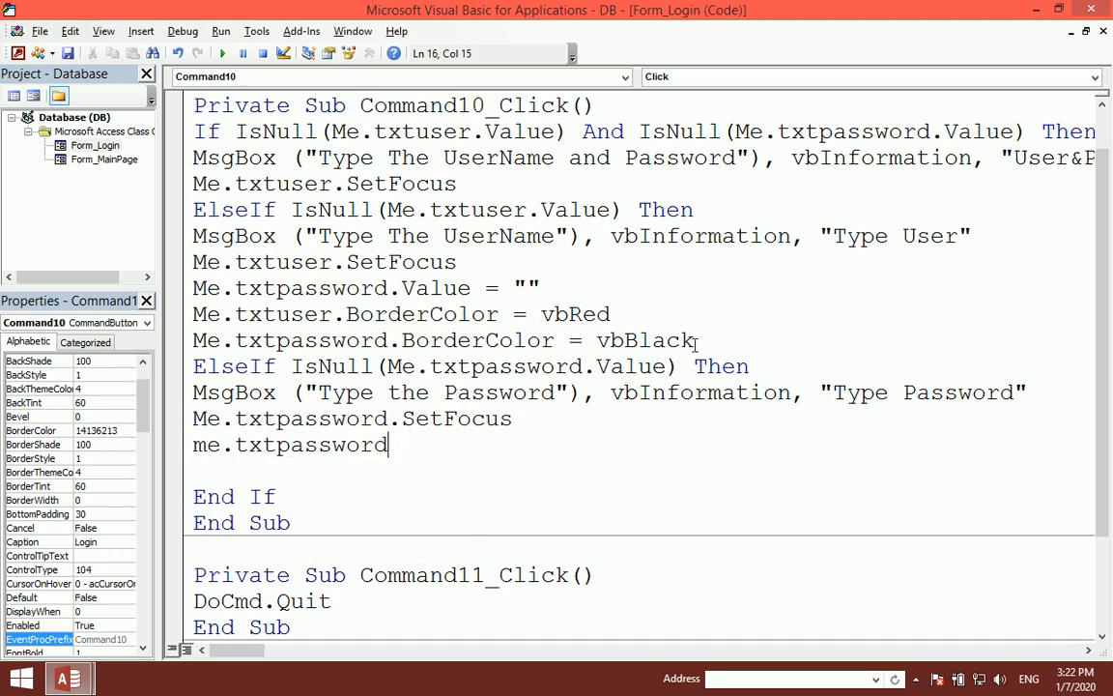
{"action": "type", "text": ".bor"}
{"action": "key", "text": "Tab"}
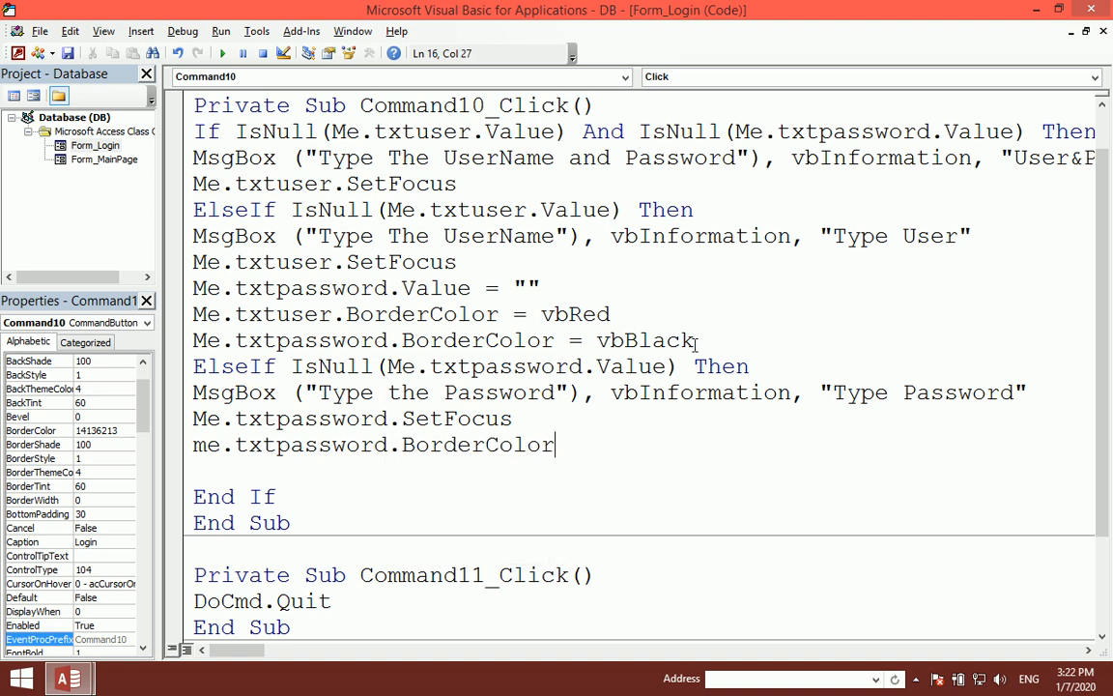
{"action": "type", "text": "=vbred"}
{"action": "key", "text": "Return"}
Step: Reset txtuser's BorderColor to vbBlack and close the code editor
{"action": "type", "text": "me.txt"}
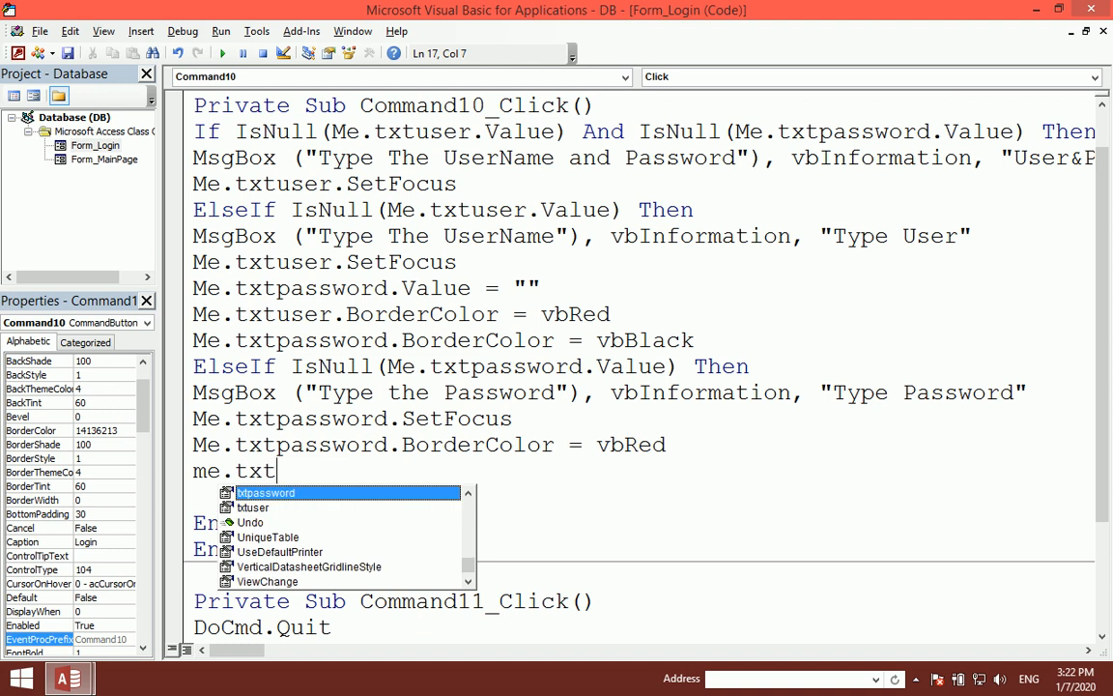
{"action": "type", "text": "u"}
{"action": "key", "text": "Tab"}
{"action": "type", "text": ".bor"}
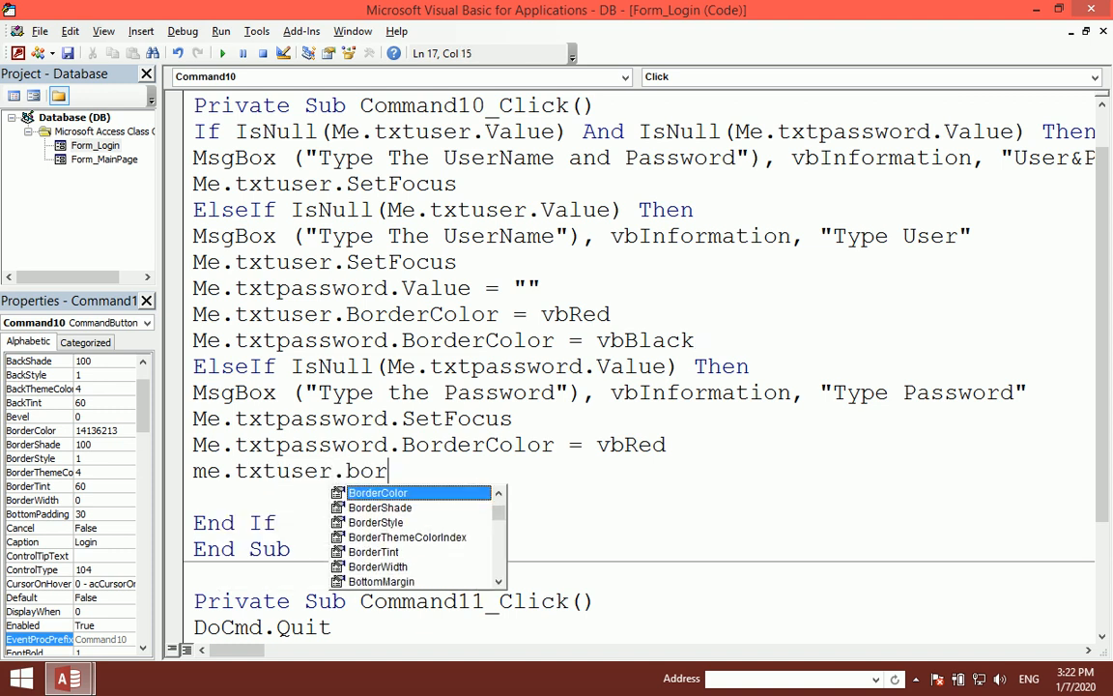
{"action": "key", "text": "Tab"}
{"action": "type", "text": "=vb"}
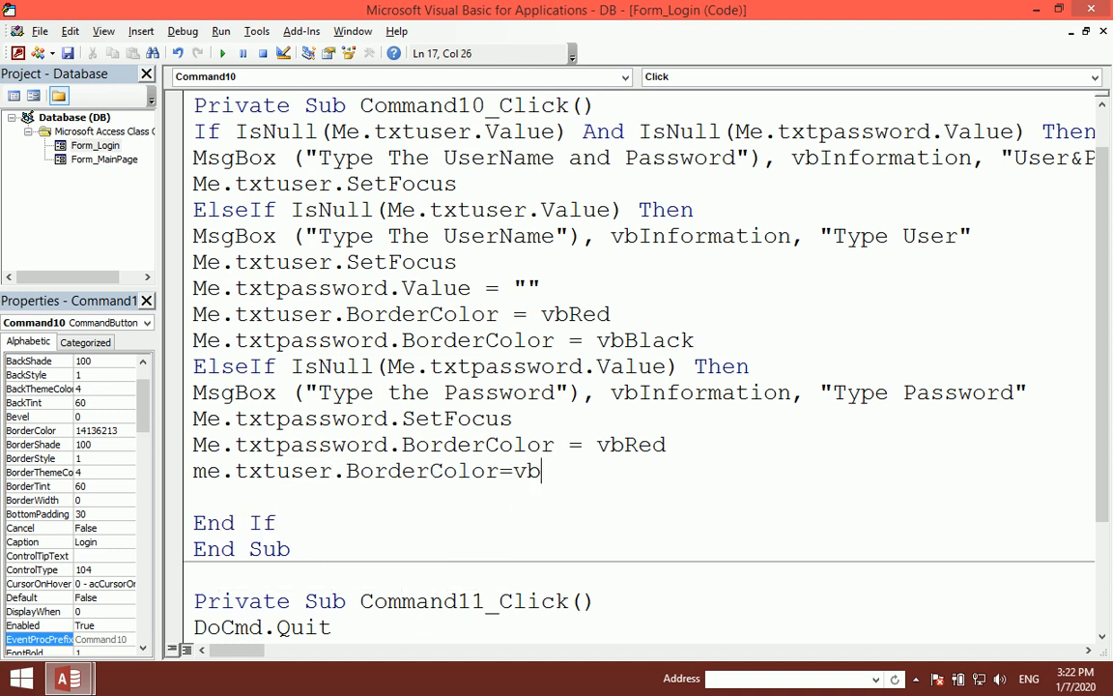
{"action": "type", "text": "black"}
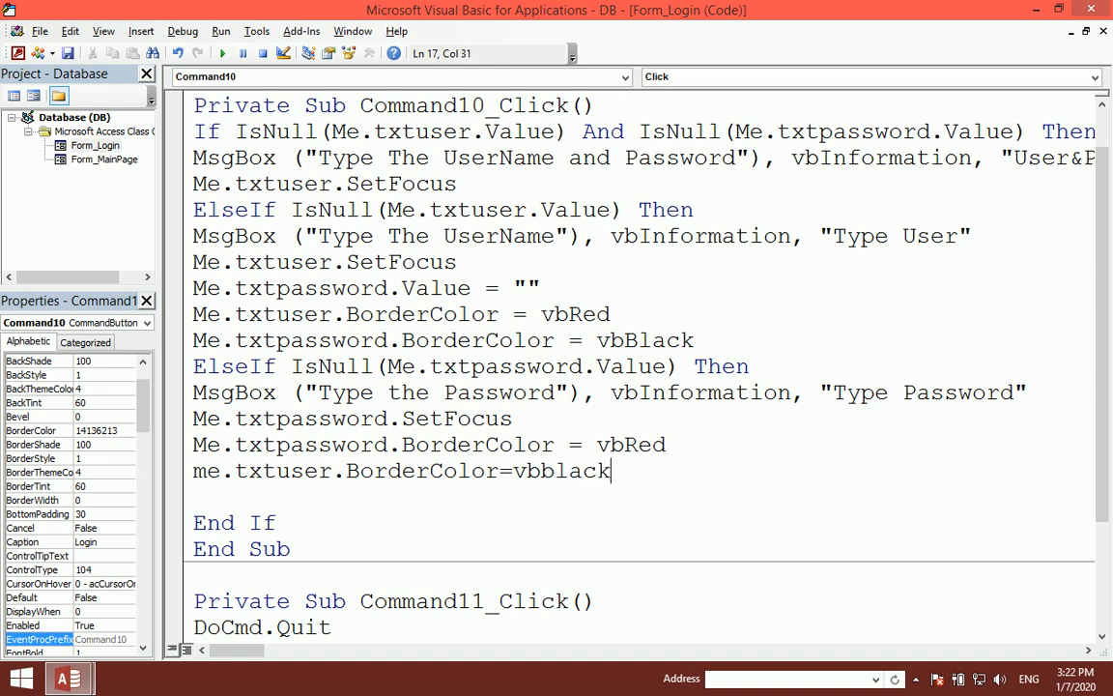
{"action": "key", "text": "Return"}
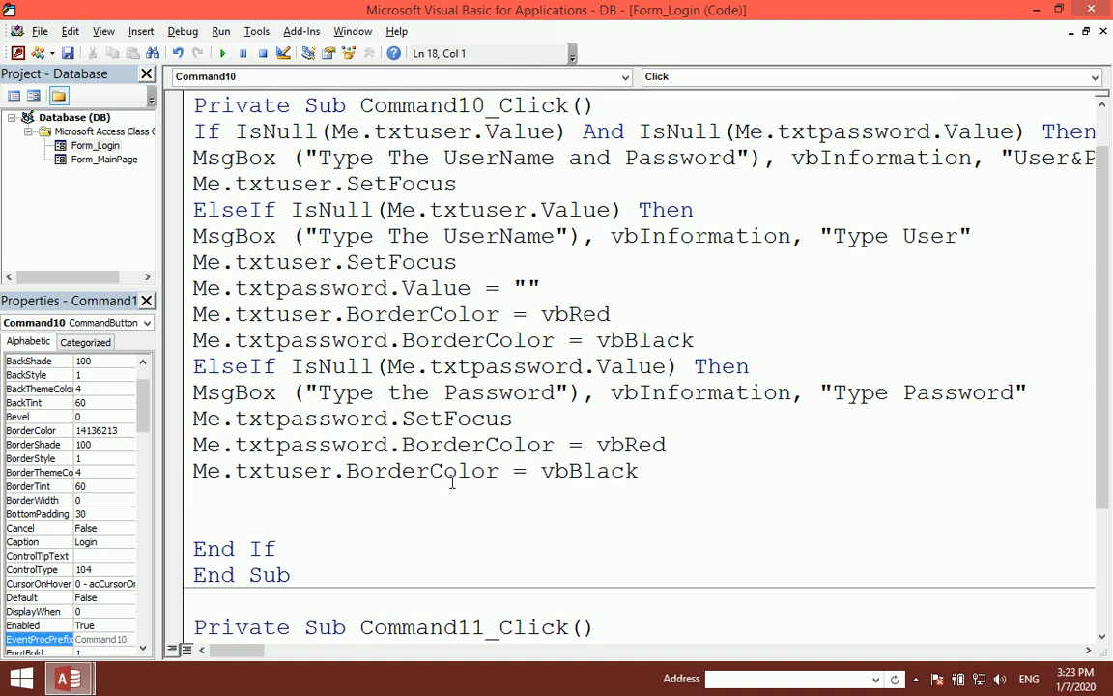
{"action": "left_click", "coordinate": [1093, 10]}
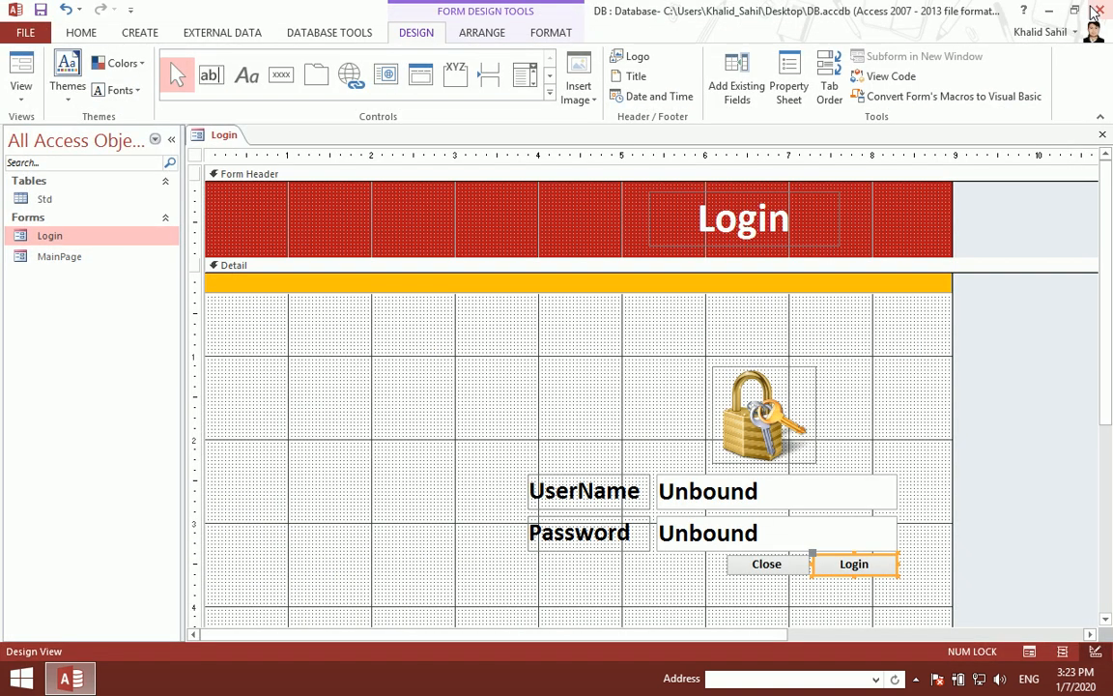
Step: Test the Login form with only a password and dismiss the missing-username warning
{"action": "left_click", "coordinate": [1102, 135]}
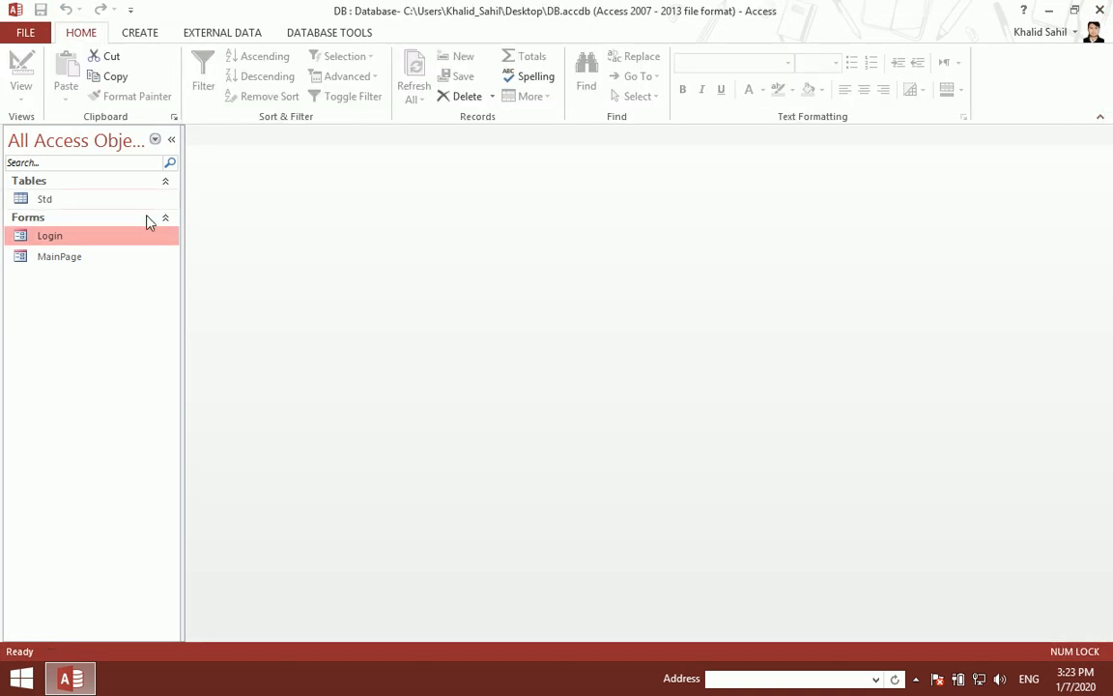
{"action": "double_click", "coordinate": [118, 239]}
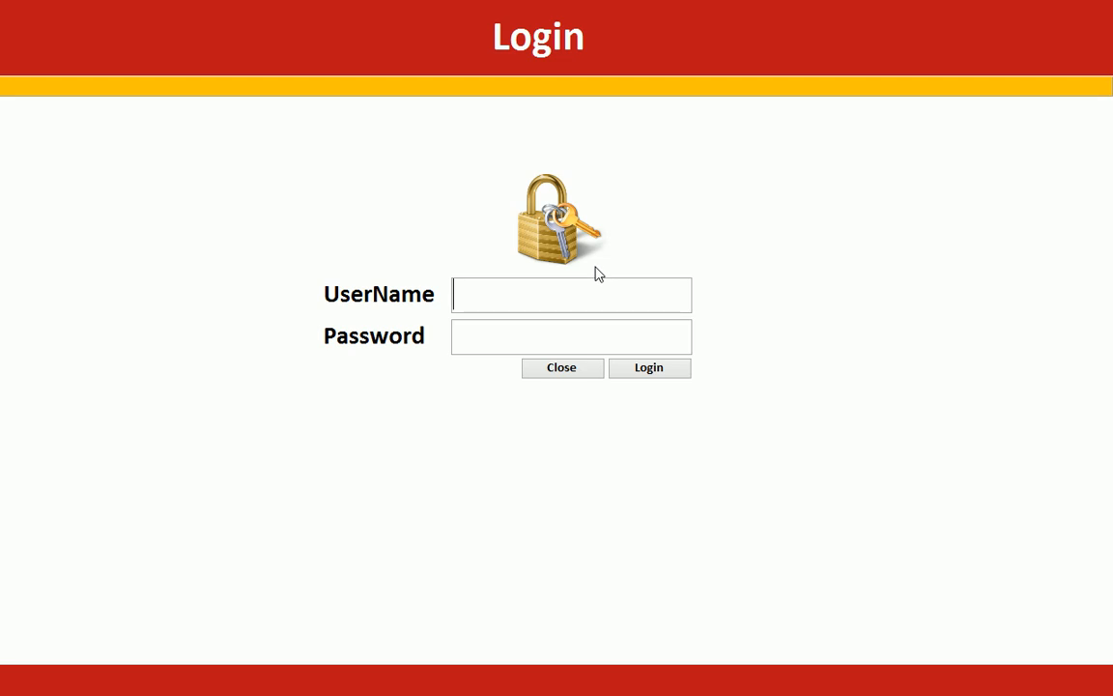
{"action": "left_click", "coordinate": [494, 333]}
{"action": "type", "text": "********"}
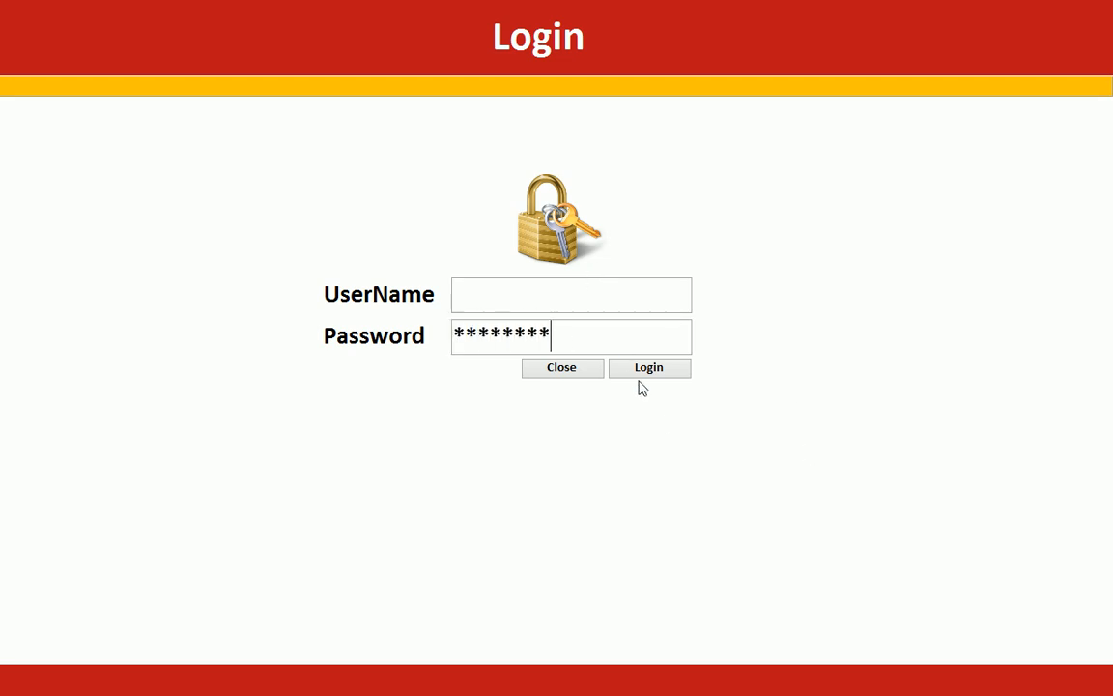
{"action": "left_click", "coordinate": [640, 368]}
{"action": "left_click", "coordinate": [626, 408]}
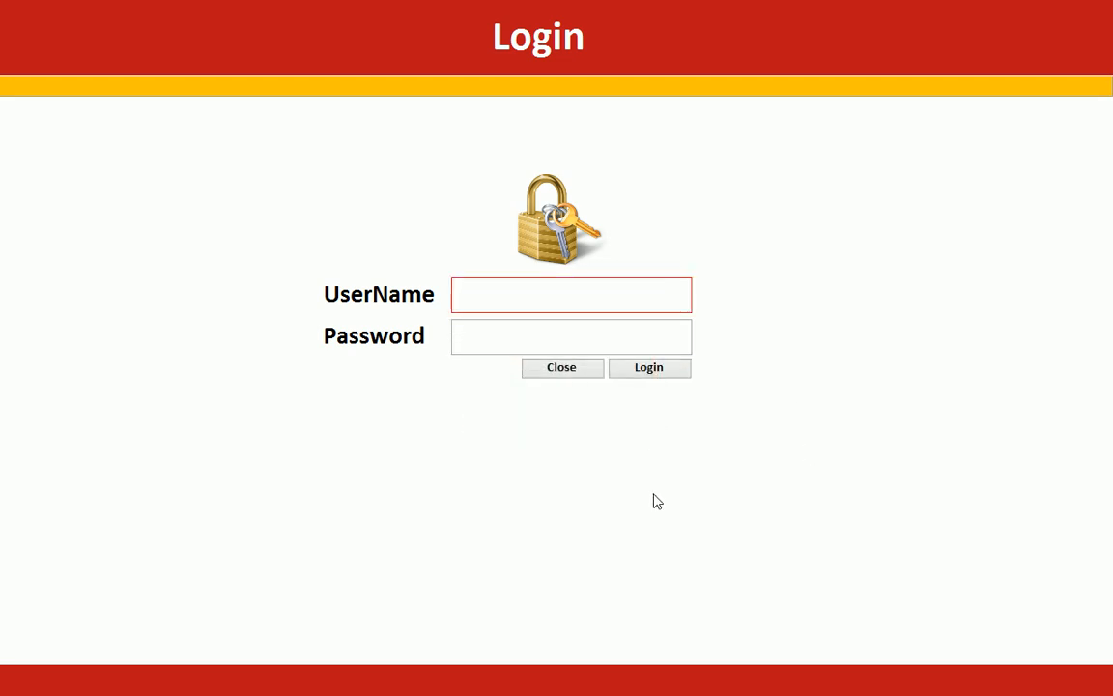
Step: Enter 'Admin' as the username, submit with no password, and return to Design View
{"action": "type", "text": "Amdin"}
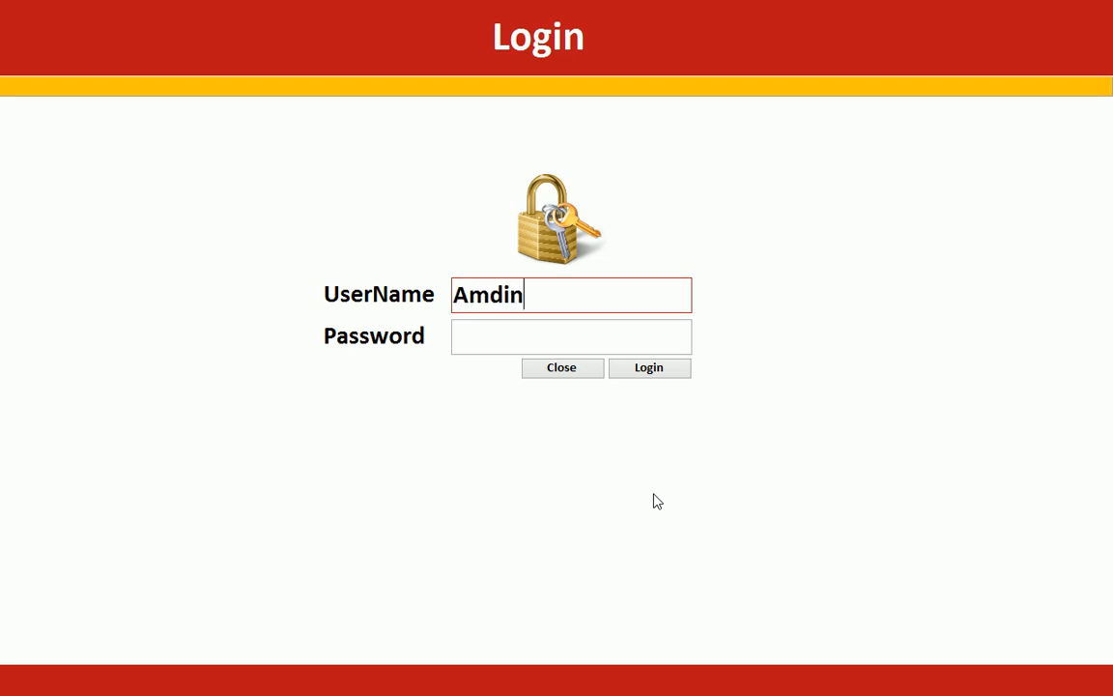
{"action": "key", "text": "BackSpace"}
{"action": "key", "text": "BackSpace"}
{"action": "key", "text": "BackSpace"}
{"action": "key", "text": "BackSpace"}
{"action": "type", "text": "dmin"}
{"action": "left_click", "coordinate": [575, 338]}
{"action": "left_click", "coordinate": [664, 375]}
{"action": "right_click", "coordinate": [740, 288]}
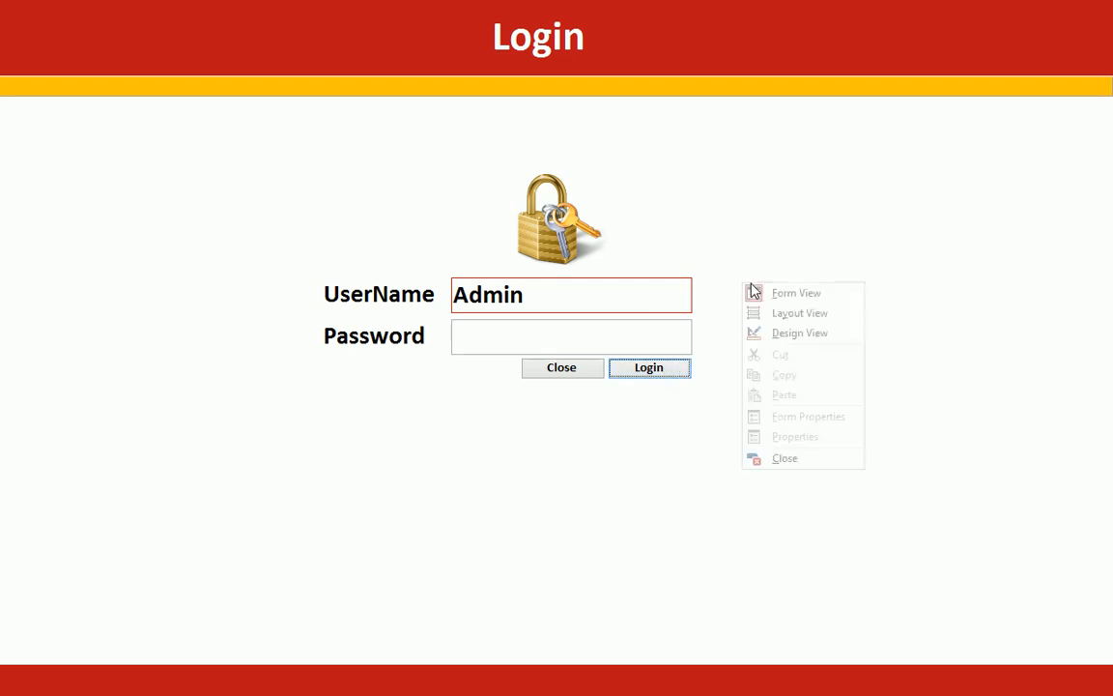
{"action": "left_click", "coordinate": [797, 332]}
Step: Open the Login button's click code and review the password IsNull, SetFocus and BorderColor lines
{"action": "right_click", "coordinate": [841, 575]}
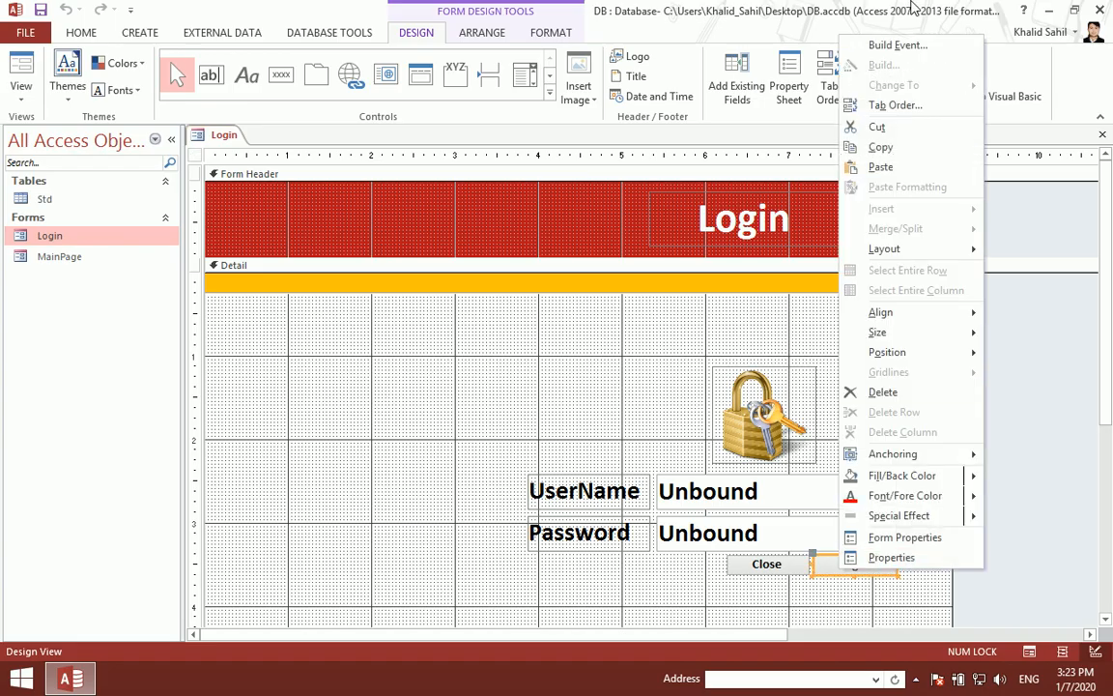
{"action": "left_click", "coordinate": [879, 43]}
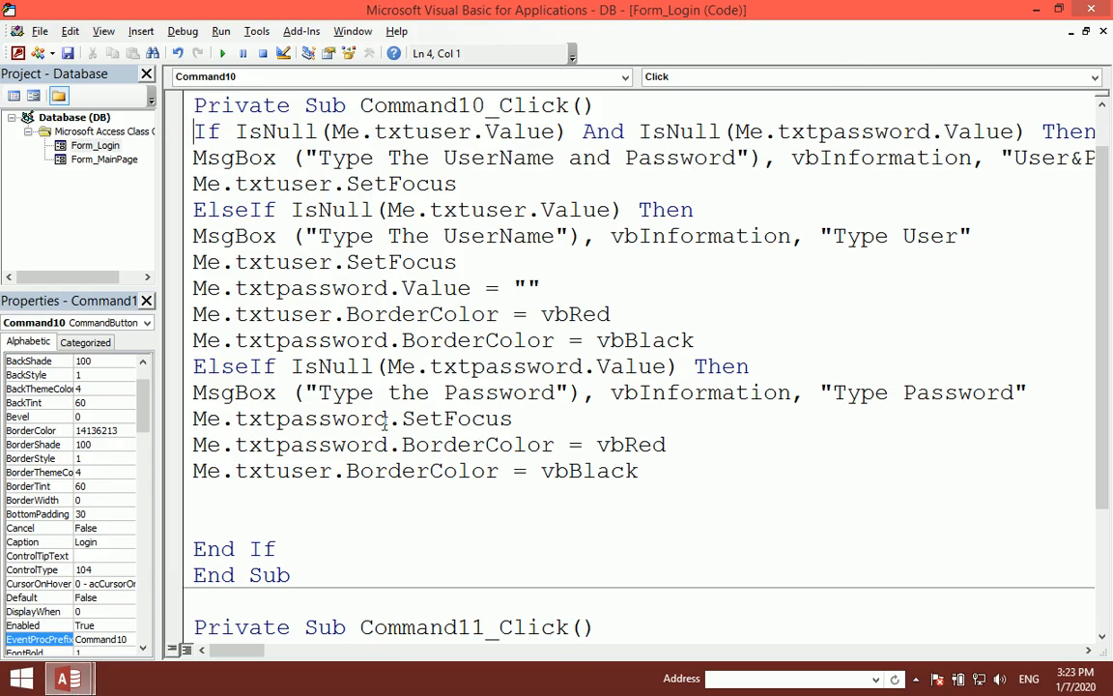
{"action": "left_click_drag", "start_coordinate": [320, 444], "coordinate": [457, 444]}
{"action": "left_click", "coordinate": [521, 469]}
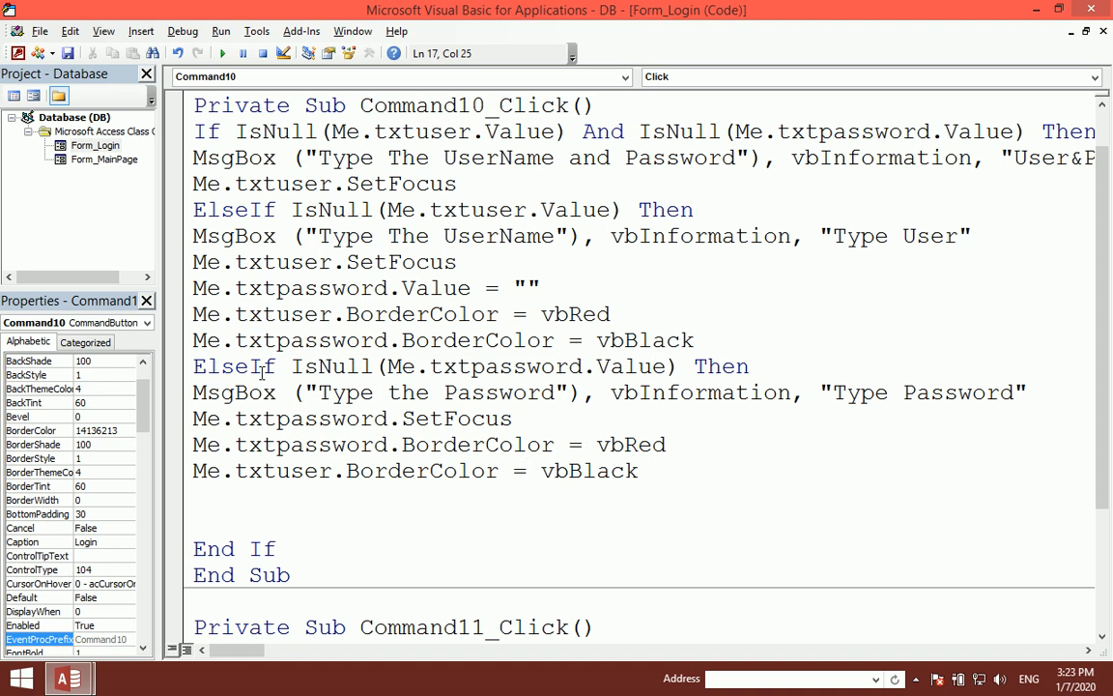
{"action": "left_click", "coordinate": [263, 444]}
{"action": "left_click_drag", "start_coordinate": [531, 417], "coordinate": [221, 423]}
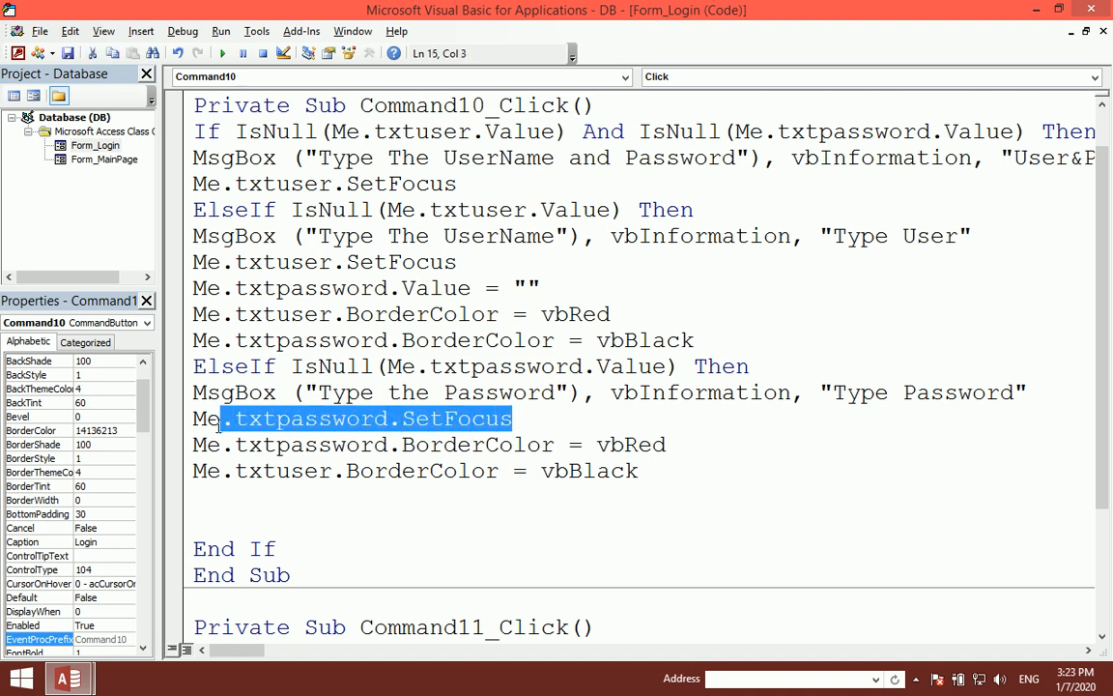
{"action": "left_click_drag", "start_coordinate": [319, 367], "coordinate": [340, 367]}
{"action": "left_click_drag", "start_coordinate": [470, 372], "coordinate": [555, 369]}
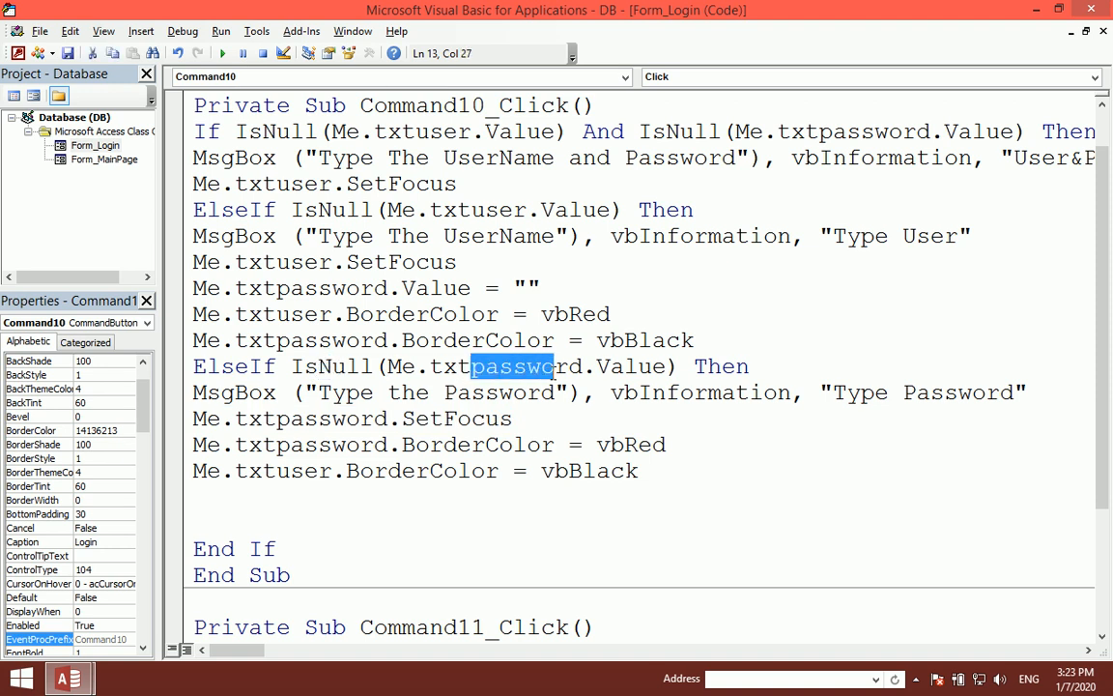
{"action": "left_click", "coordinate": [606, 369]}
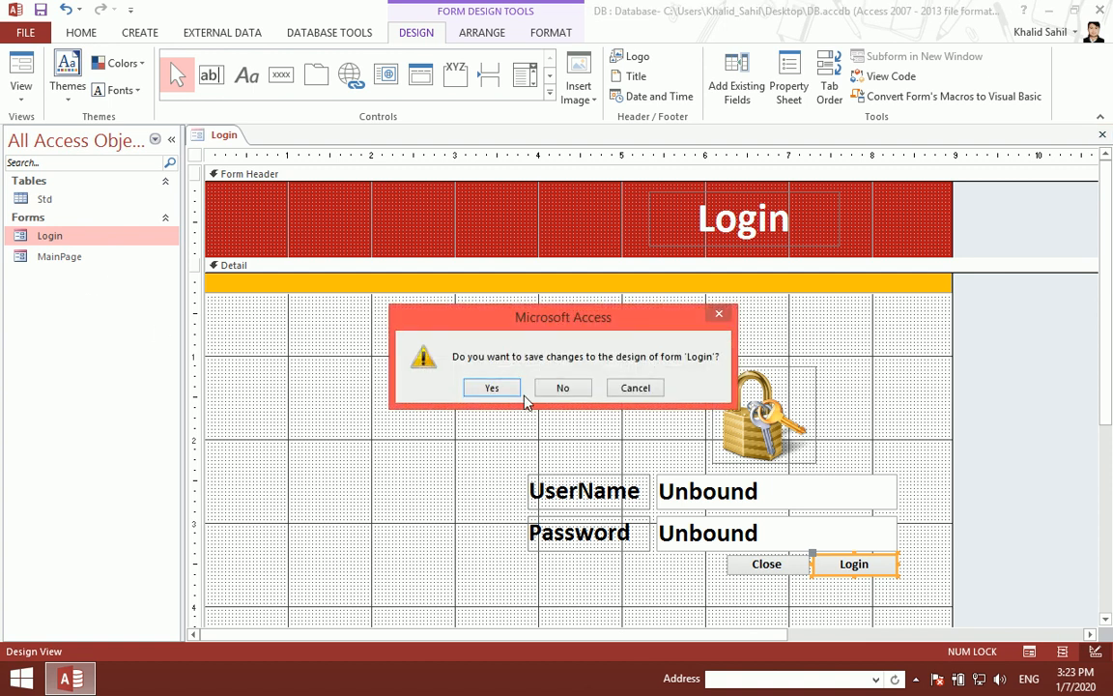
Step: Save the Login form and test it repeatedly with a username but no password
{"action": "left_click", "coordinate": [495, 388]}
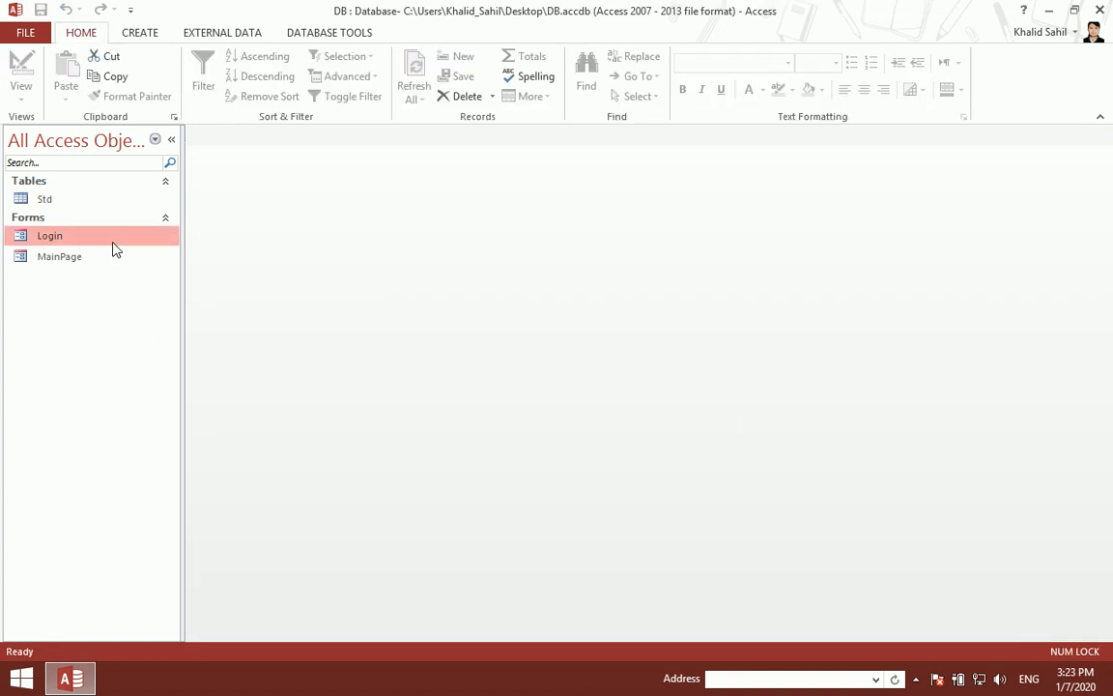
{"action": "double_click", "coordinate": [112, 237]}
{"action": "type", "text": "asdfsadf"}
{"action": "left_click", "coordinate": [648, 371]}
{"action": "left_click", "coordinate": [620, 404]}
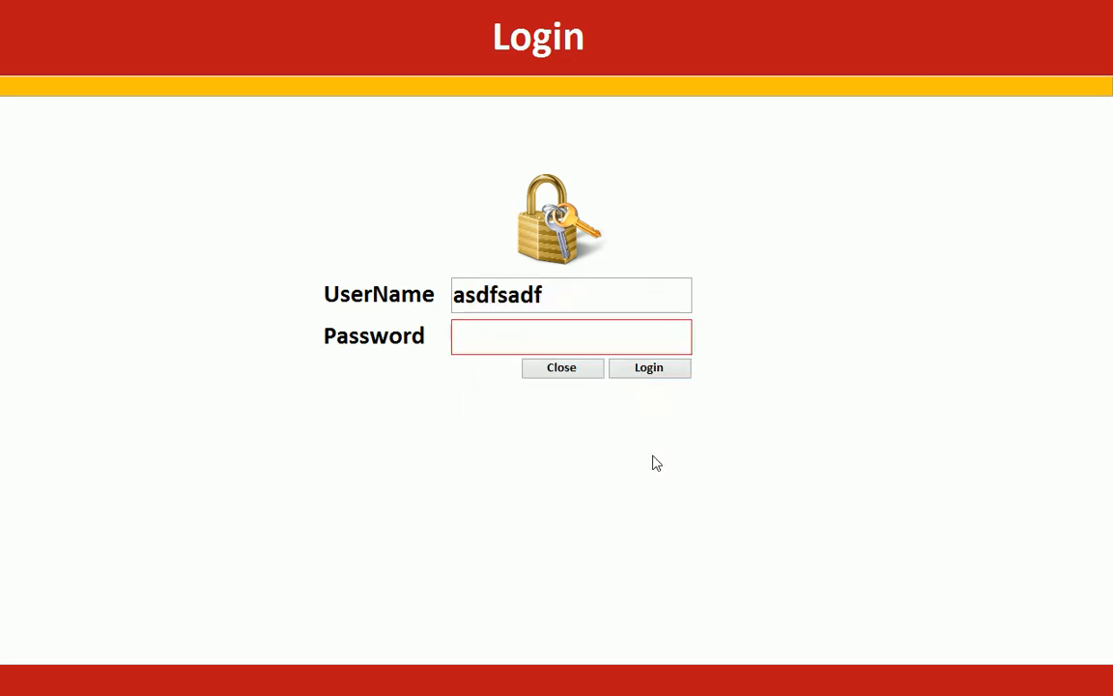
{"action": "double_click", "coordinate": [588, 304]}
{"action": "type", "text": "asdfasdf"}
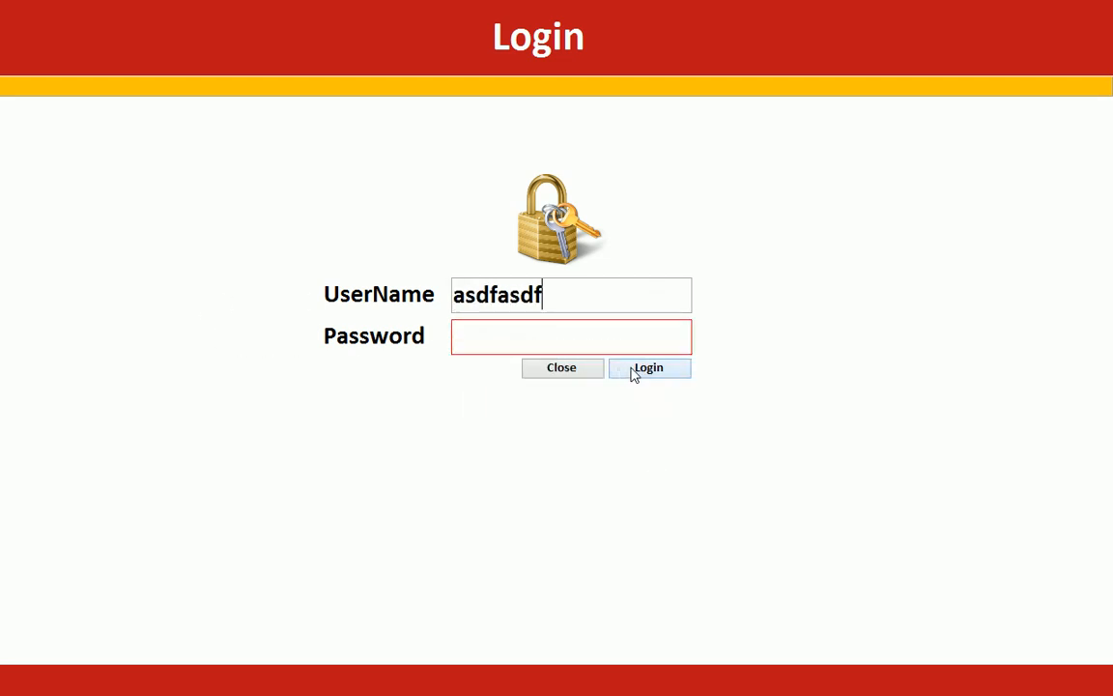
{"action": "left_click", "coordinate": [634, 371]}
{"action": "left_click", "coordinate": [608, 406]}
{"action": "left_click", "coordinate": [623, 376]}
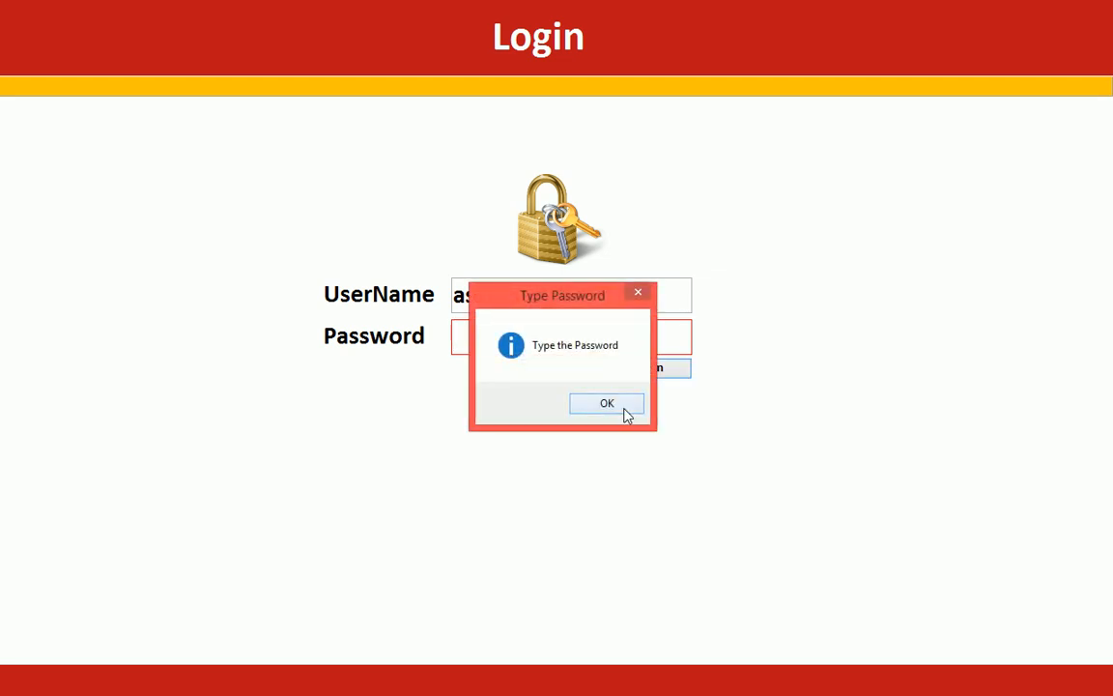
{"action": "left_click", "coordinate": [623, 413]}
Step: Test with a password but a blank username, then return to Design View
{"action": "type", "text": "*******"}
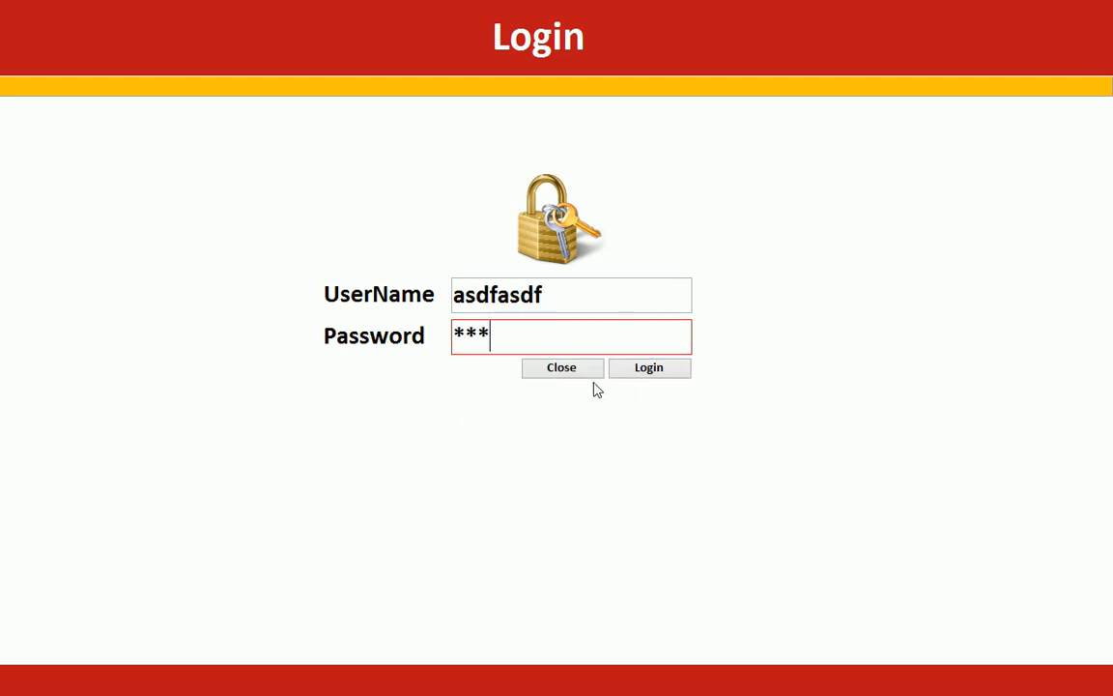
{"action": "left_click", "coordinate": [646, 369]}
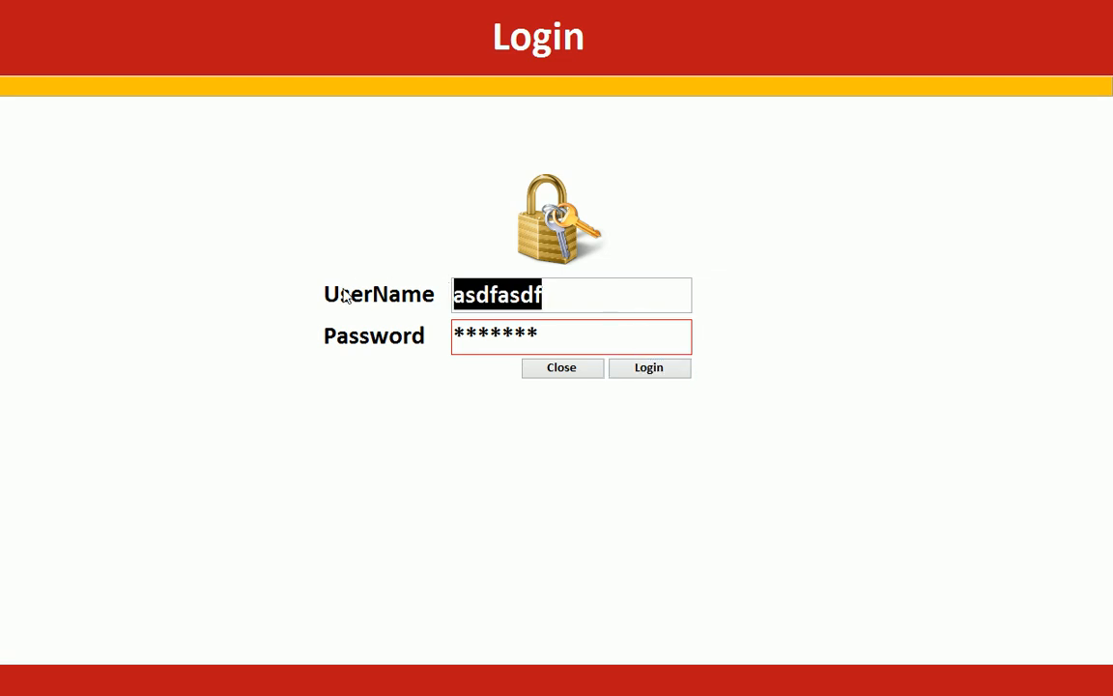
{"action": "key", "text": "BackSpace"}
{"action": "left_click", "coordinate": [604, 402]}
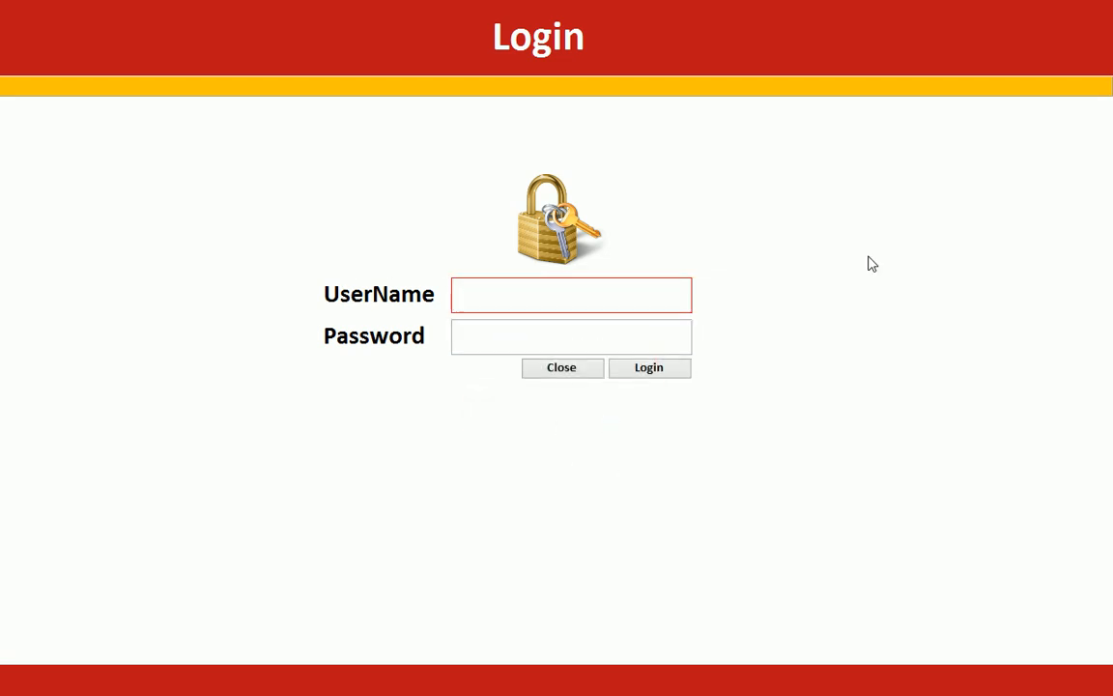
{"action": "right_click", "coordinate": [909, 221]}
{"action": "left_click", "coordinate": [962, 280]}
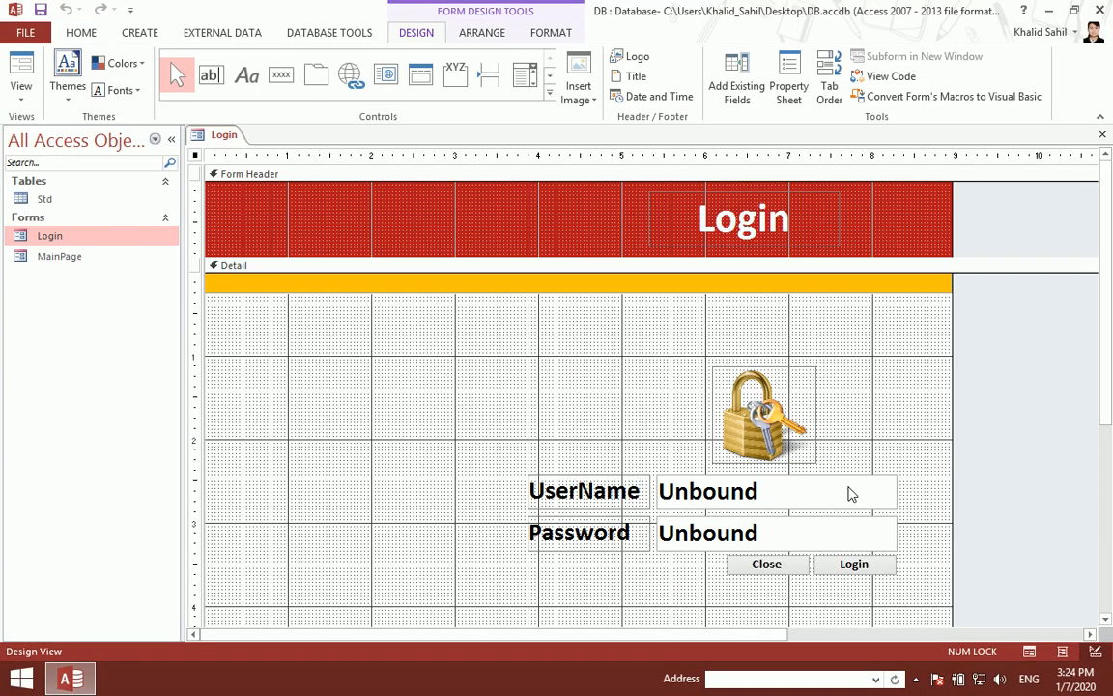
{"action": "right_click", "coordinate": [853, 565]}
{"action": "left_click", "coordinate": [910, 35]}
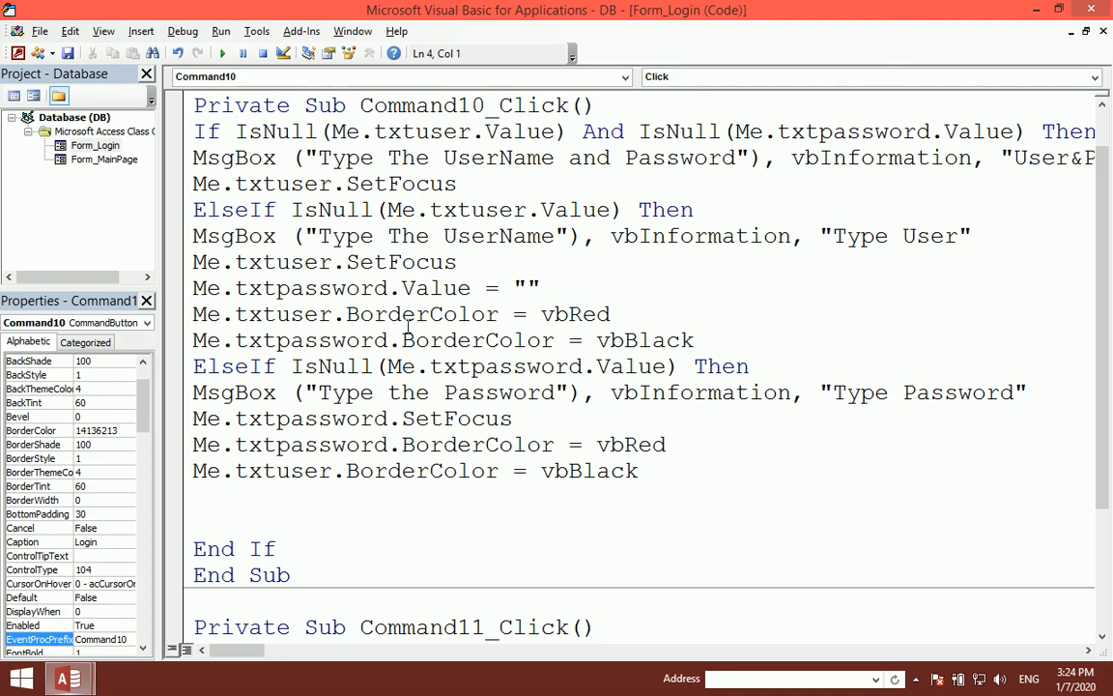
{"action": "left_click", "coordinate": [373, 501]}
{"action": "type", "text": "elseif me.txtuser.va"}
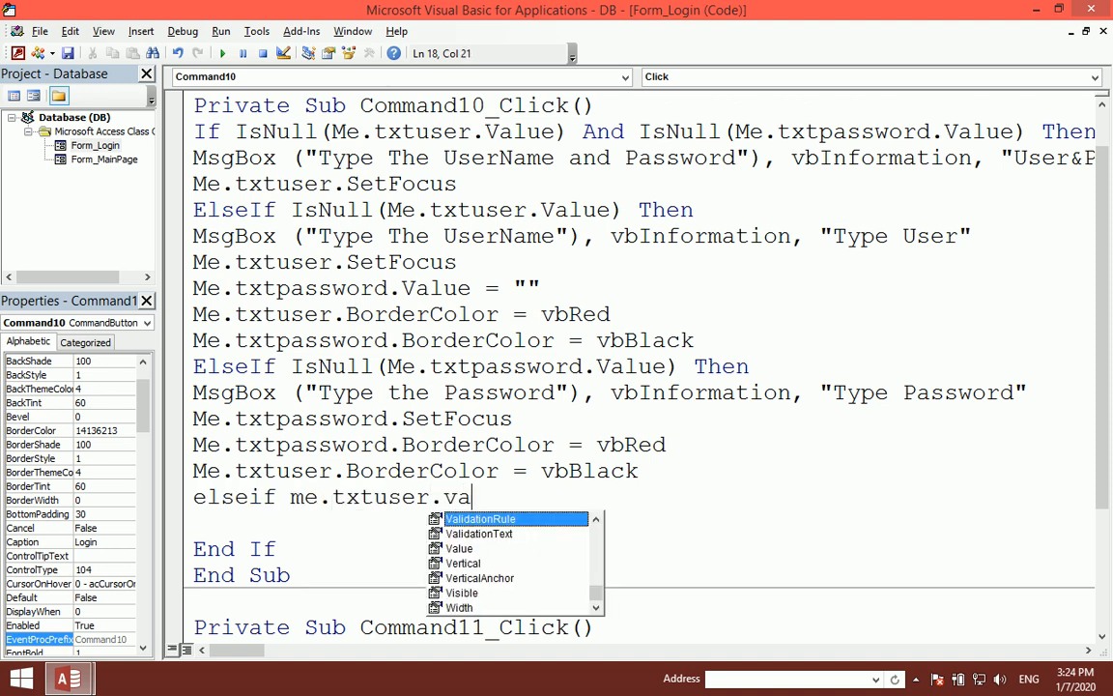
{"action": "key", "text": "Tab"}
{"action": "type", "text": "=\"Admin"}
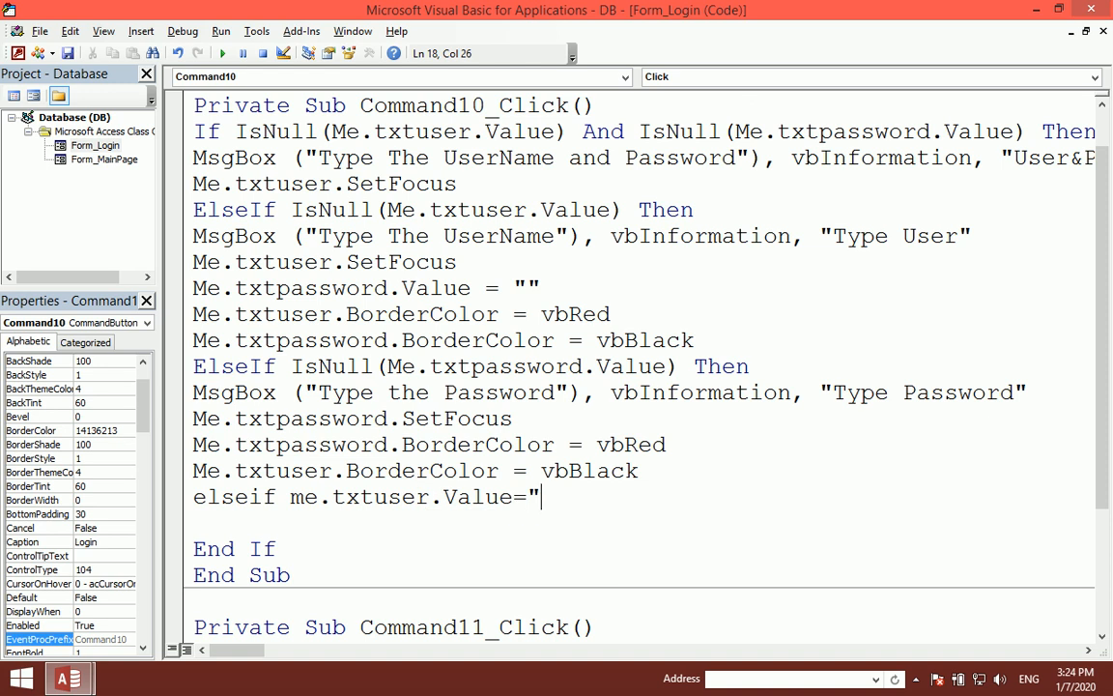
{"action": "type", "text": "\" and"}
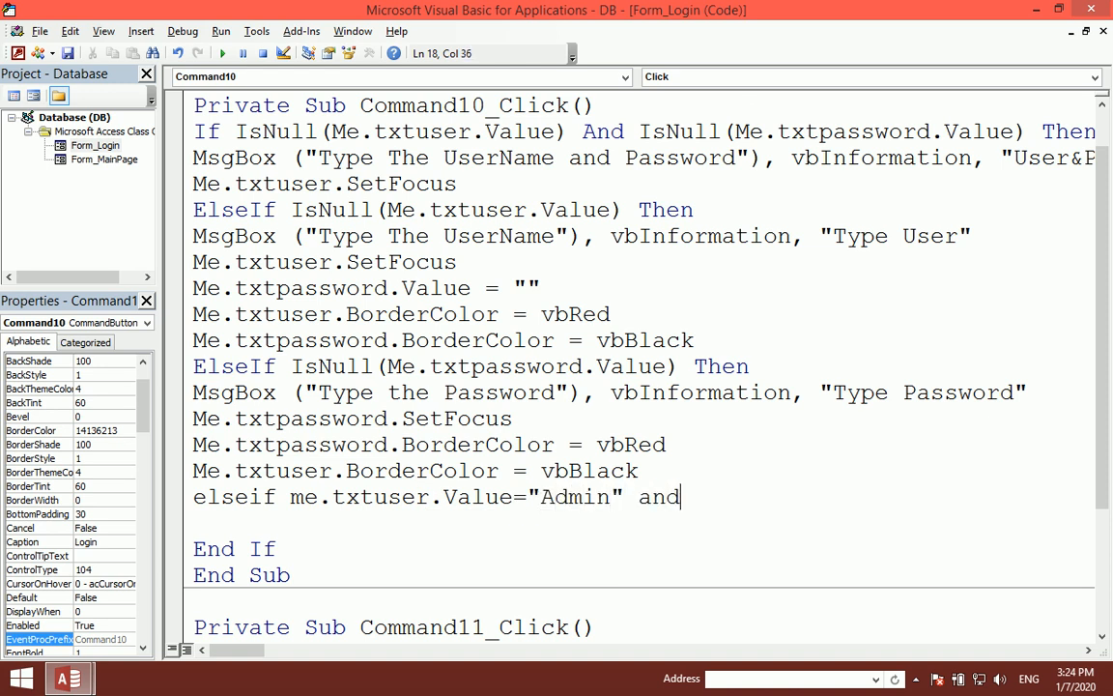
{"action": "type", "text": " me.txt"}
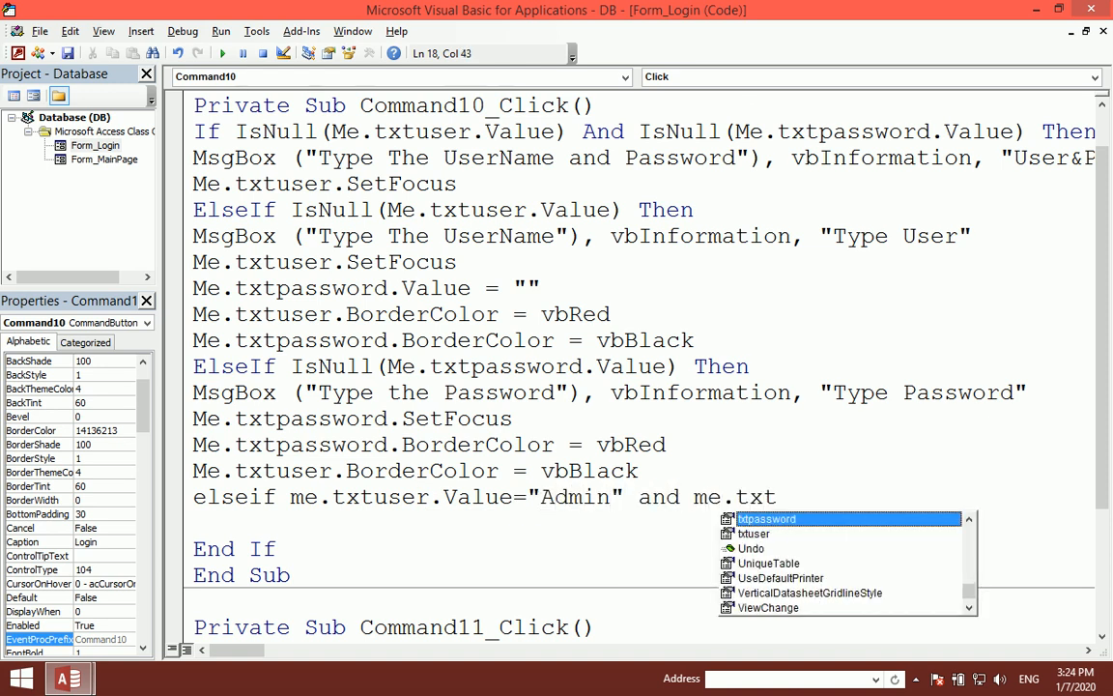
{"action": "key", "text": "Tab"}
{"action": "type", "text": ".Value"}
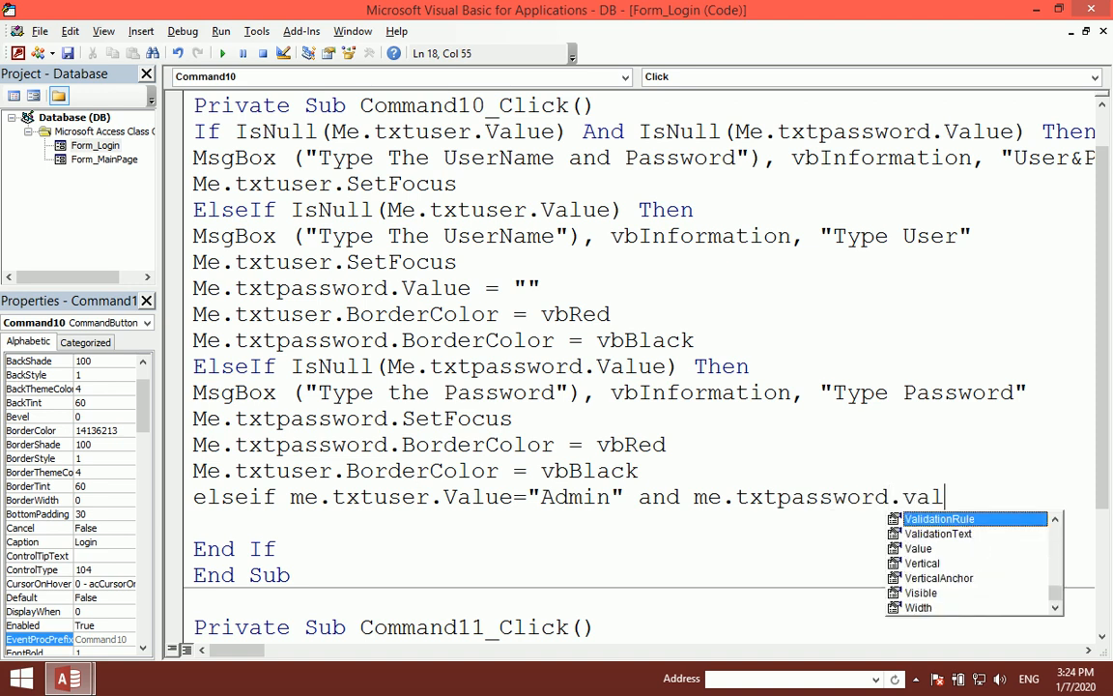
{"action": "type", "text": "=\"123\" then"}
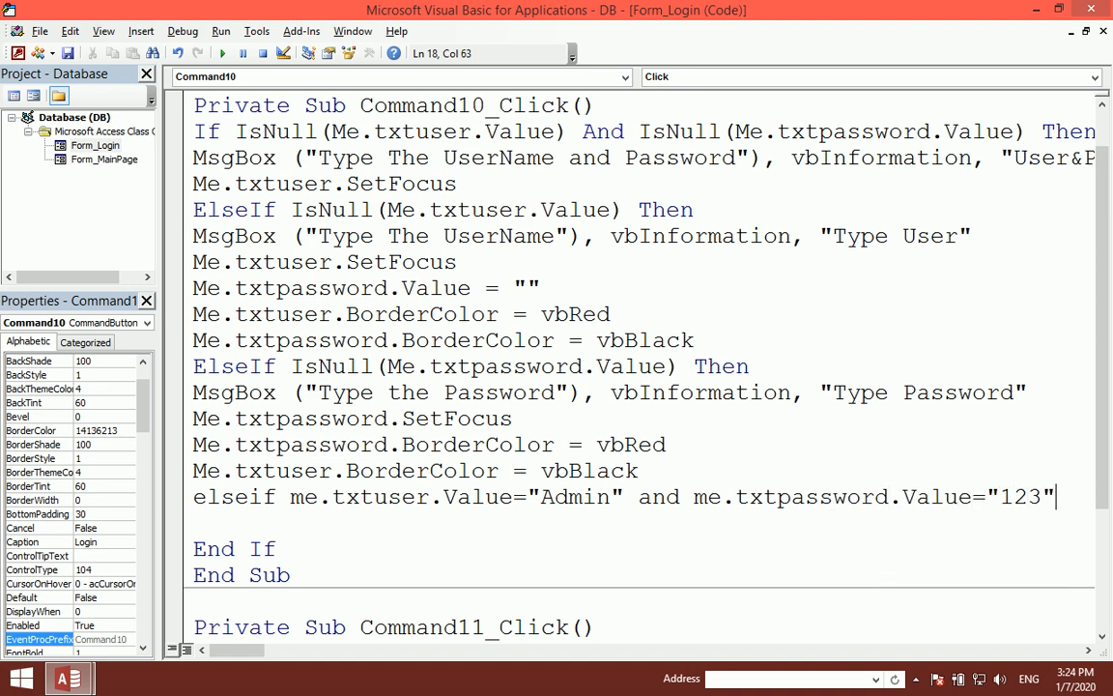
{"action": "key", "text": "Return"}
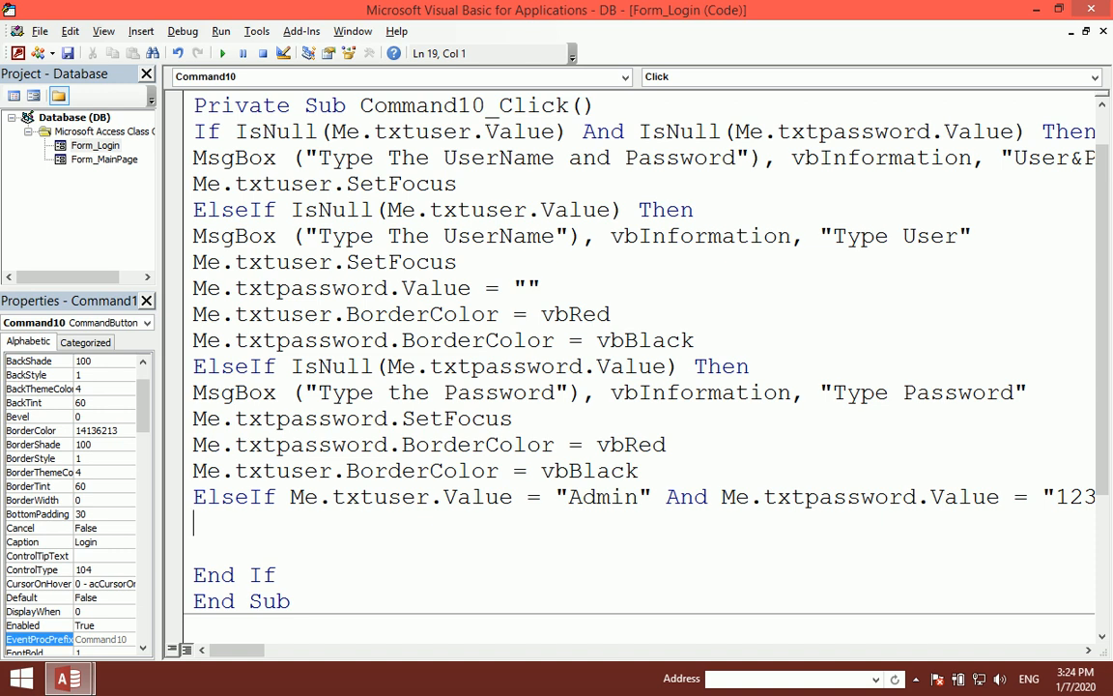
Step: Make that branch run DoCmd.Close and DoCmd.OpenForm "Mainpage", acNormal
{"action": "type", "text": "docmd./"}
{"action": "key", "text": "BackSpace"}
{"action": "type", "text": "close"}
{"action": "key", "text": "Return"}
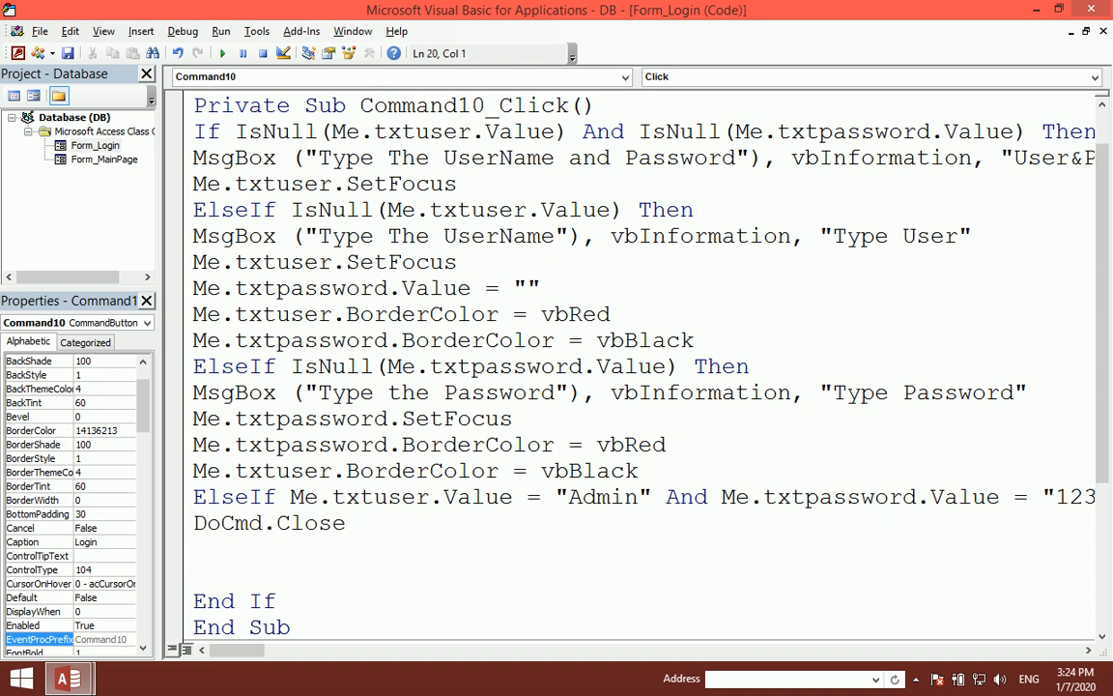
{"action": "type", "text": "docmd.open"}
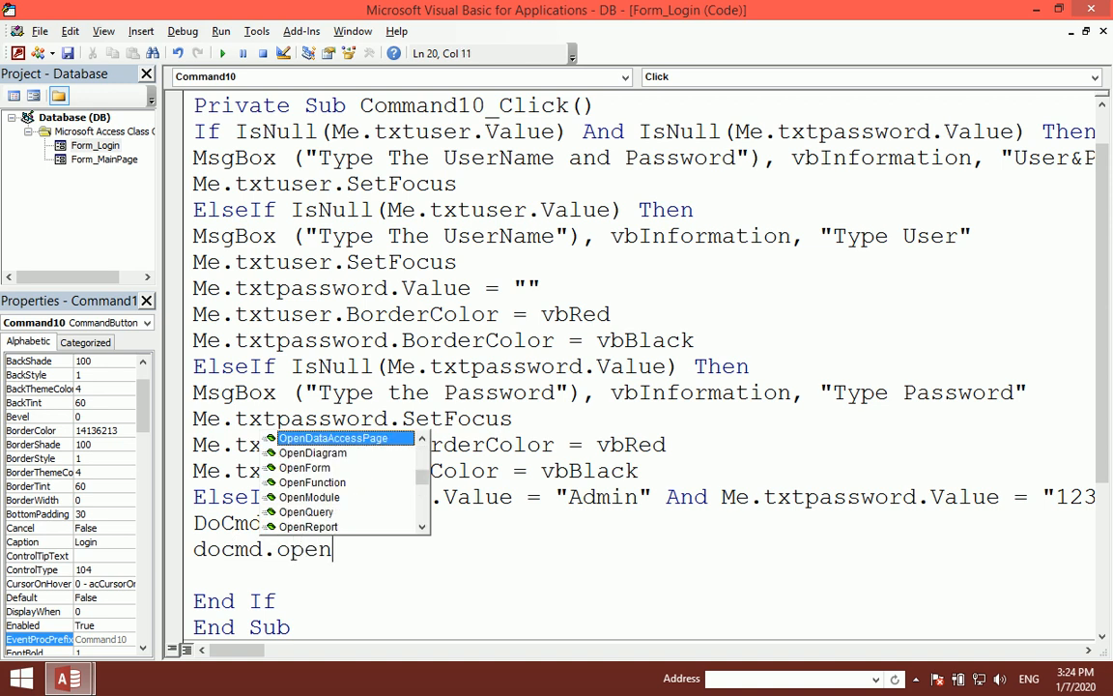
{"action": "type", "text": "f"}
{"action": "key", "text": "Tab"}
{"action": "type", "text": "\""}
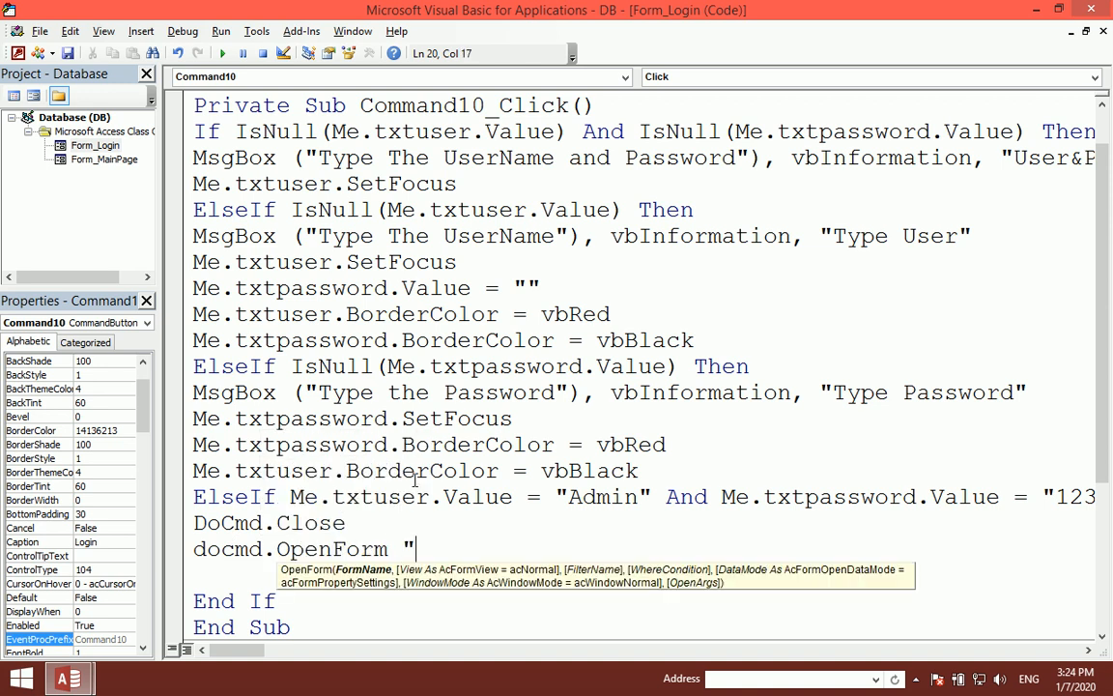
{"action": "type", "text": "Mainpa"}
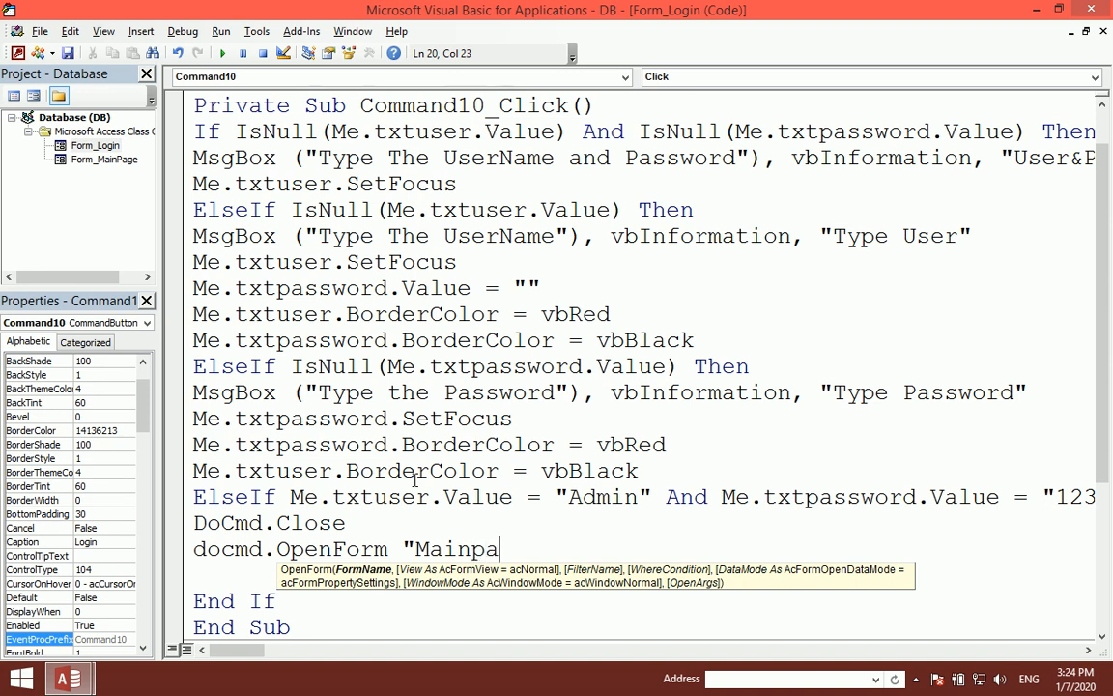
{"action": "type", "text": "ge\""}
{"action": "mouse_move", "coordinate": [90, 8]}
{"action": "left_mouse_down"}
{"action": "mouse_move", "coordinate": [490, 12]}
{"action": "mouse_move", "coordinate": [280, 62]}
{"action": "mouse_move", "coordinate": [106, 13]}
{"action": "left_mouse_up"}
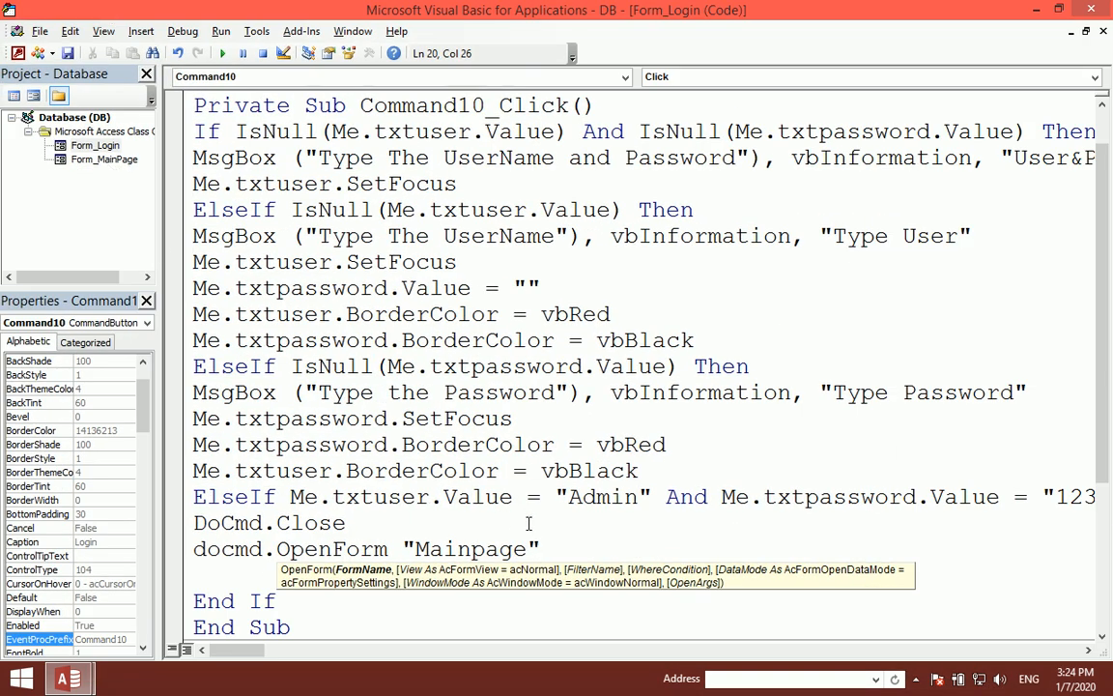
{"action": "type", "text": ",acno"}
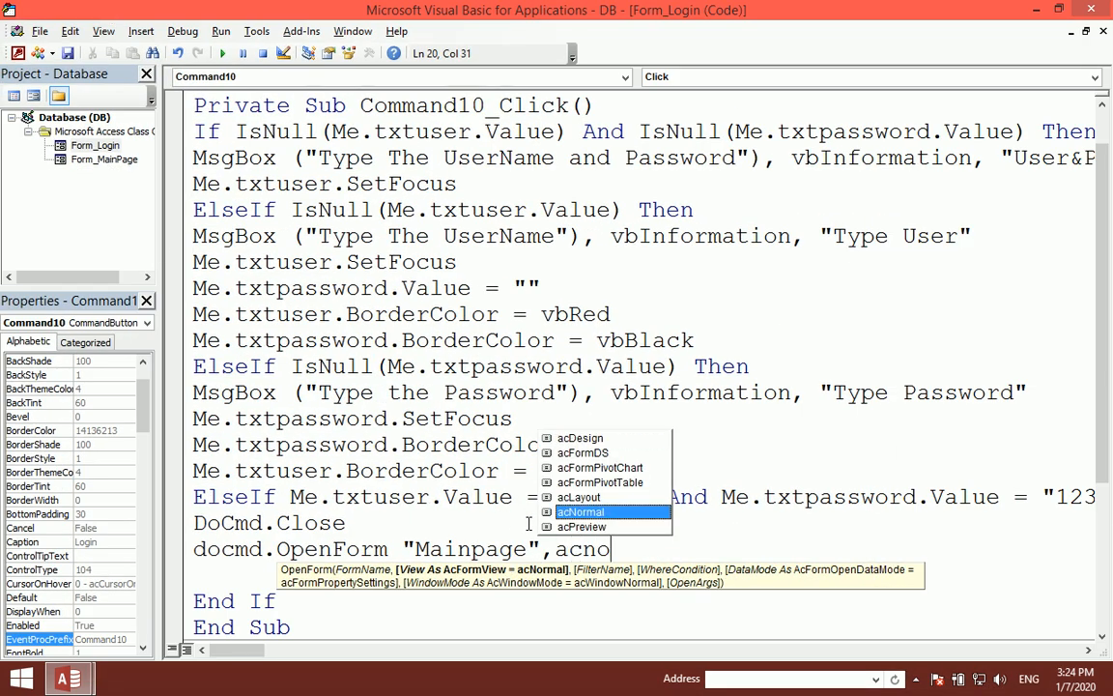
{"action": "key", "text": "Tab"}
{"action": "key", "text": "Return"}
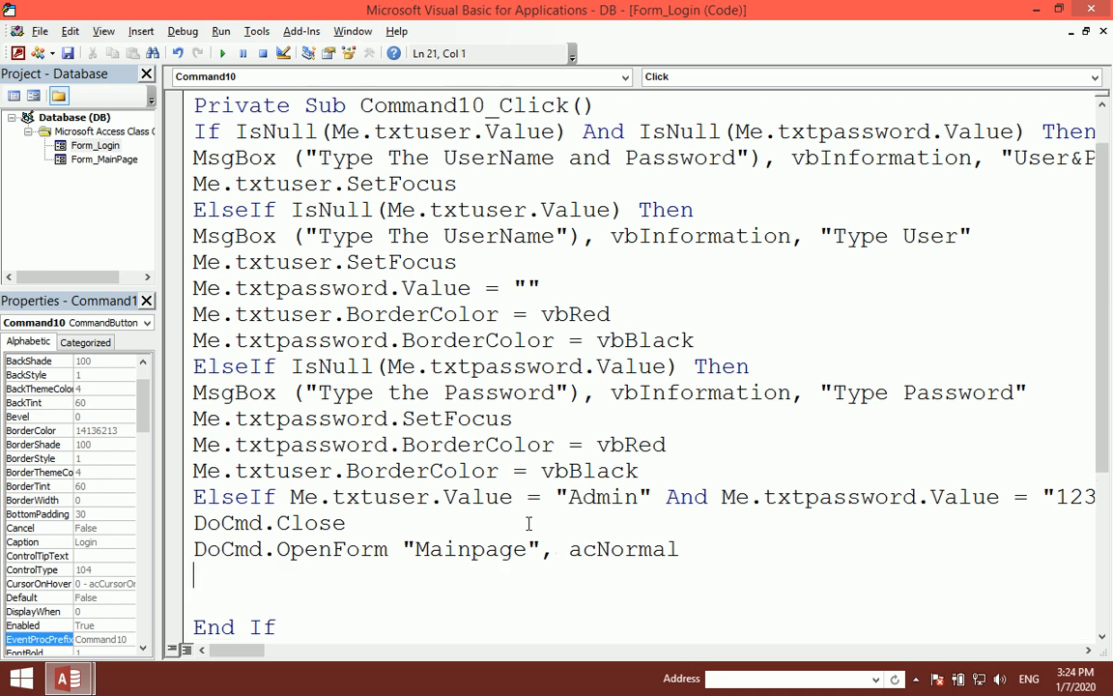
Step: Add an Else with MsgBox "Cheek the UserName and Password", vbCritical, titled "UserName And Password"
{"action": "type", "text": "else"}
{"action": "key", "text": "Return"}
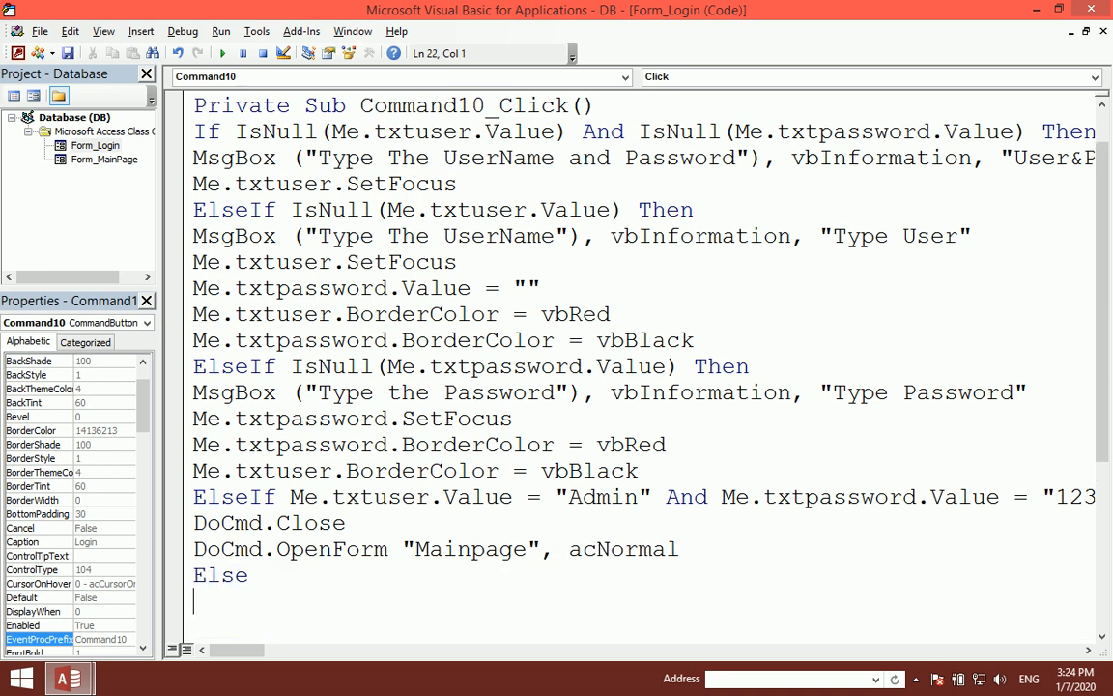
{"action": "type", "text": "msgbopx"}
{"action": "key", "text": "BackSpace"}
{"action": "key", "text": "BackSpace"}
{"action": "type", "text": "x"}
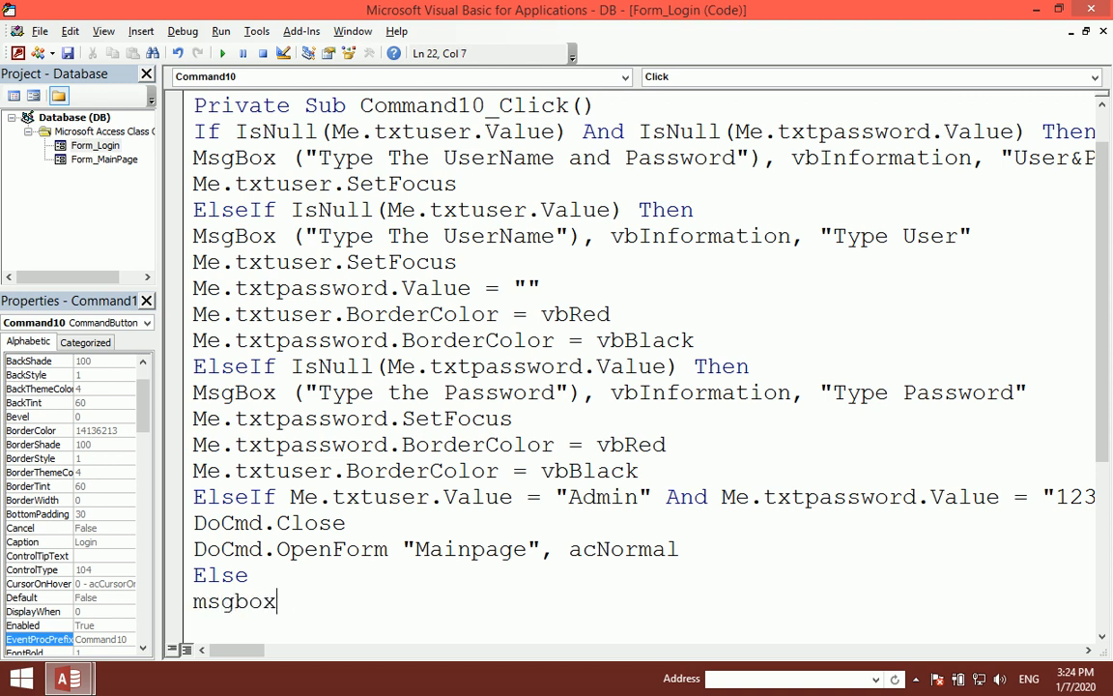
{"action": "type", "text": "("}
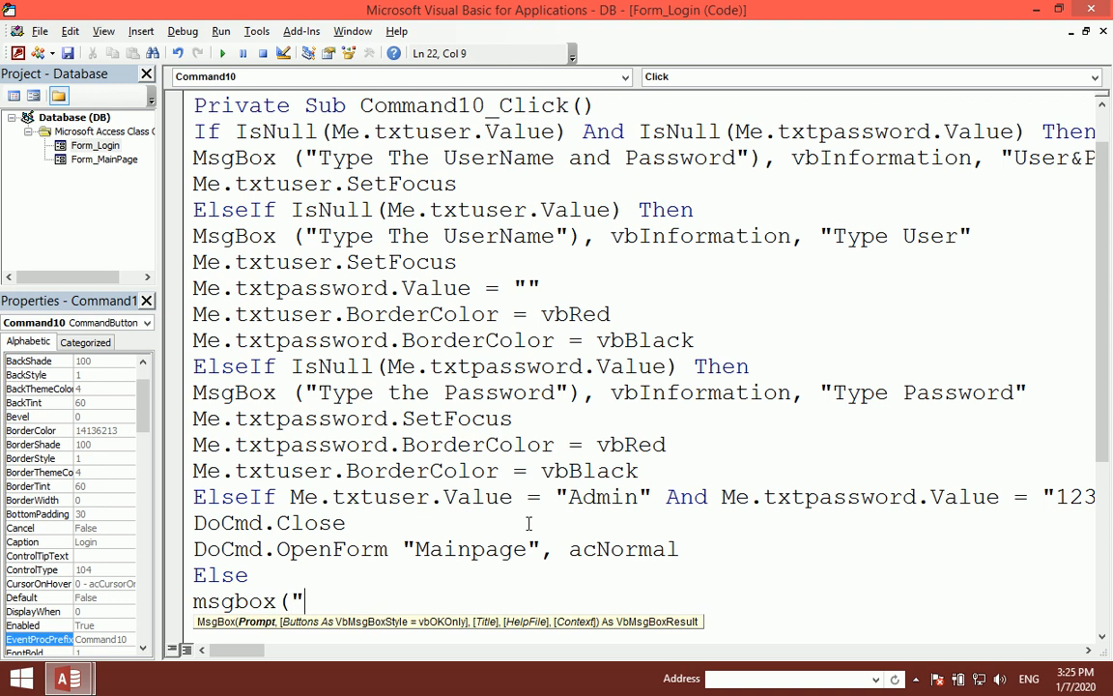
{"action": "type", "text": "\"The"}
{"action": "key", "text": "BackSpace"}
{"action": "key", "text": "BackSpace"}
{"action": "key", "text": "BackSpace"}
{"action": "type", "text": "Cheek ther"}
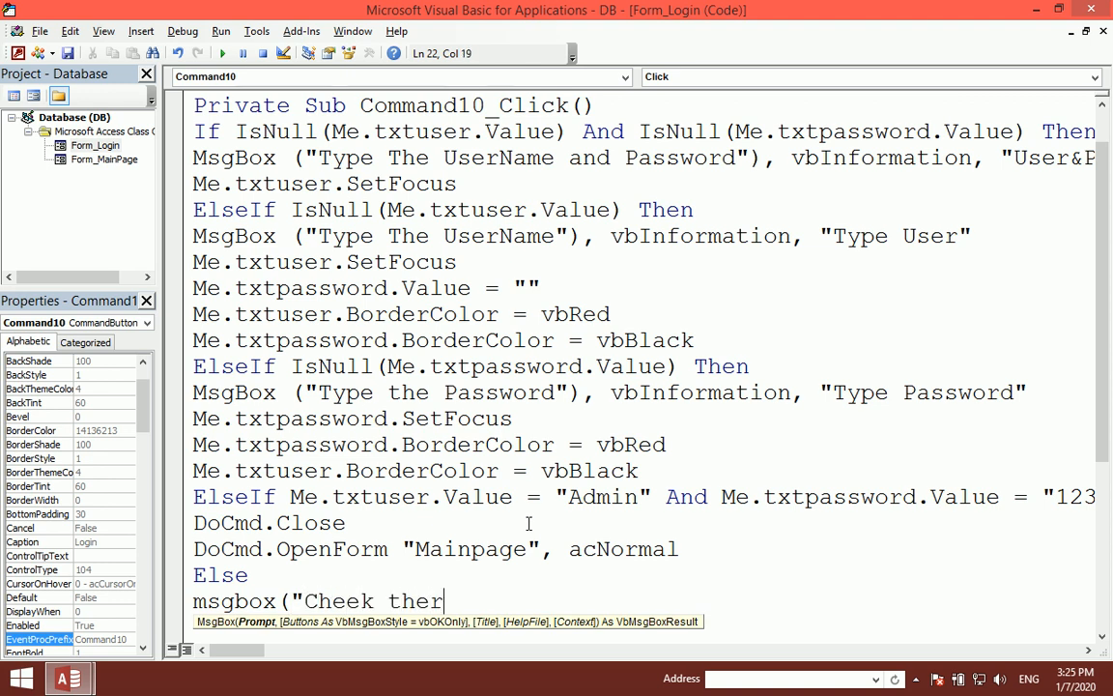
{"action": "key", "text": "BackSpace"}
{"action": "type", "text": " UserName"}
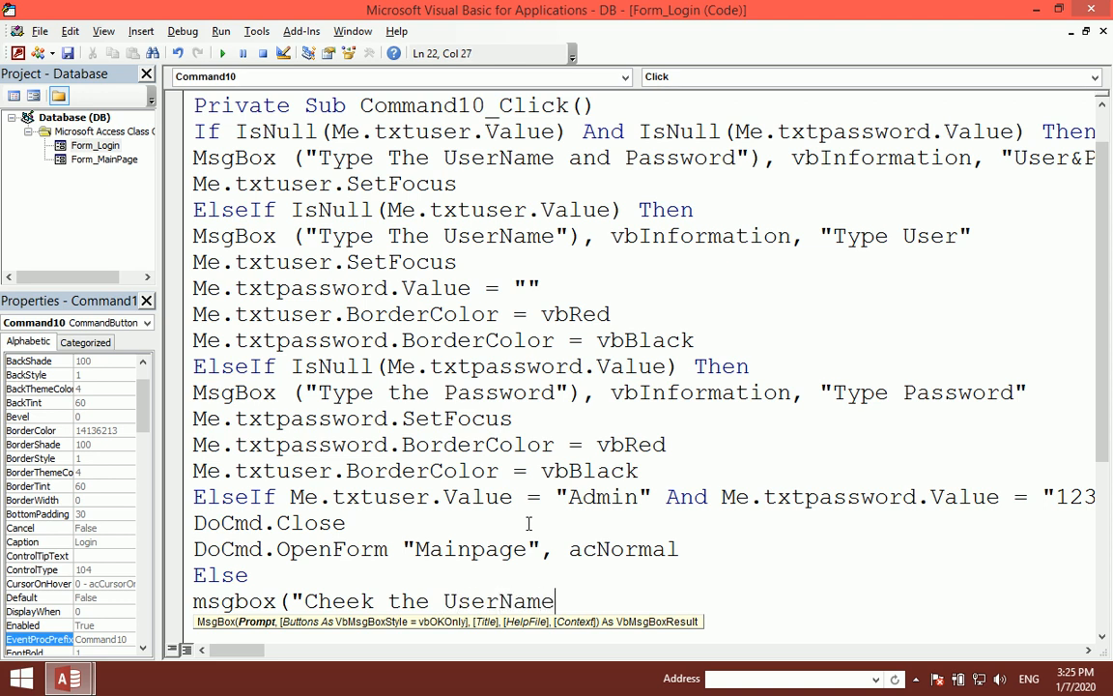
{"action": "type", "text": " and Passwored"}
{"action": "key", "text": "BackSpace"}
{"action": "type", "text": "),vbn"}
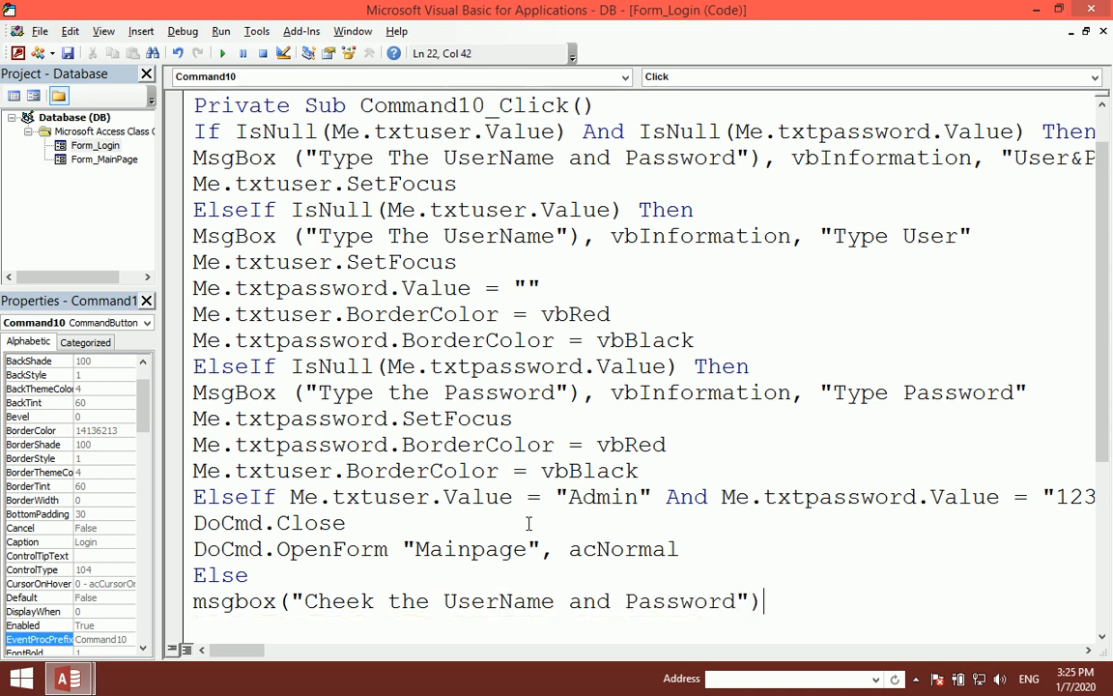
{"action": "key", "text": "BackSpace"}
{"action": "key", "text": "BackSpace"}
{"action": "type", "text": "bcr"}
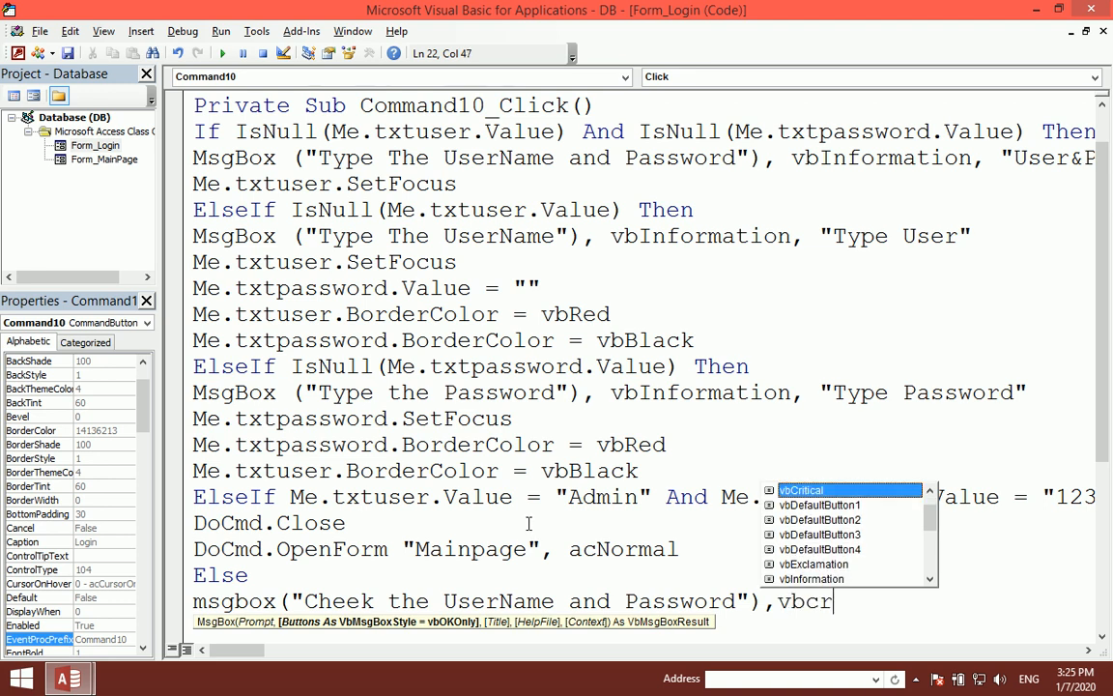
{"action": "key", "text": "Tab"}
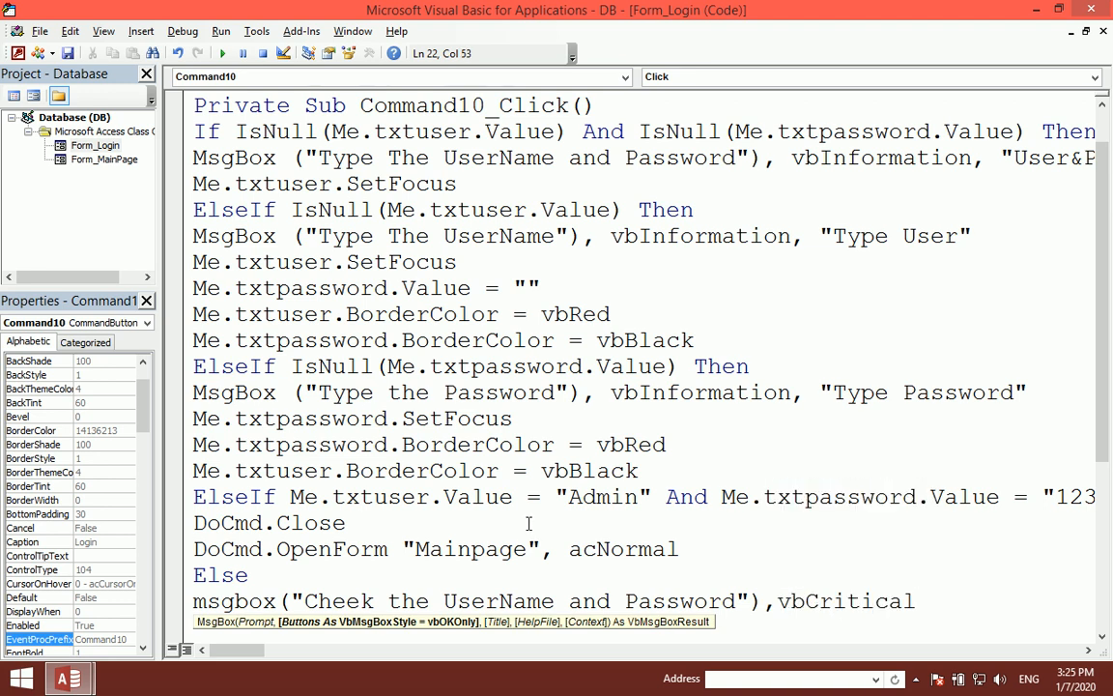
{"action": "type", "text": ",\""}
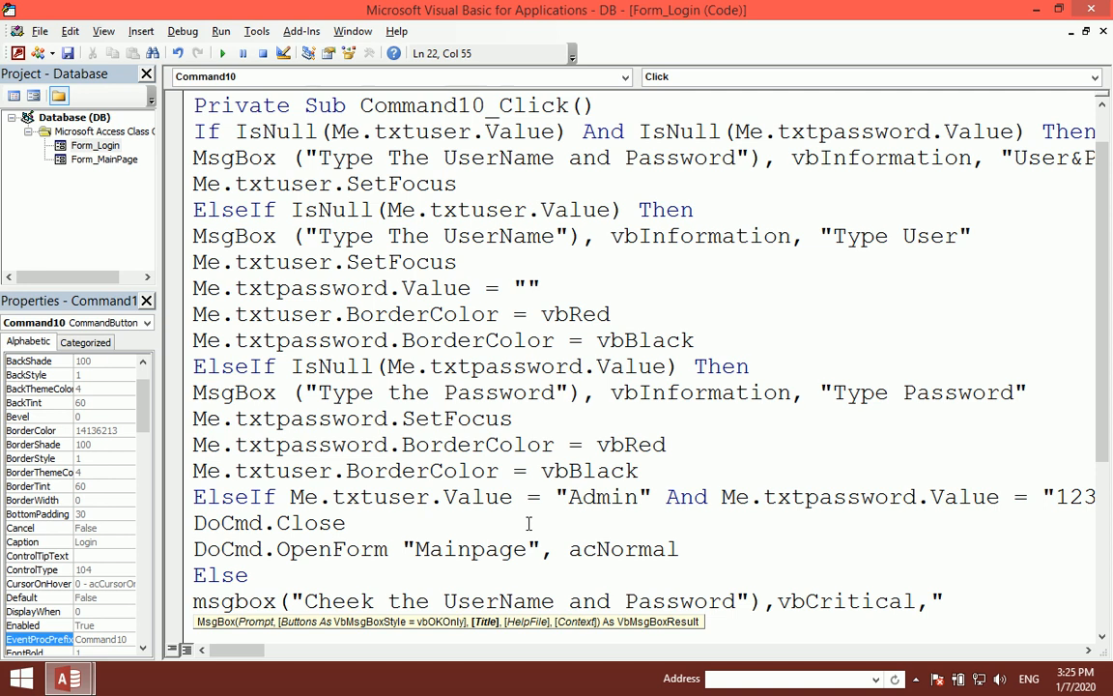
{"action": "type", "text": "UserNameand"}
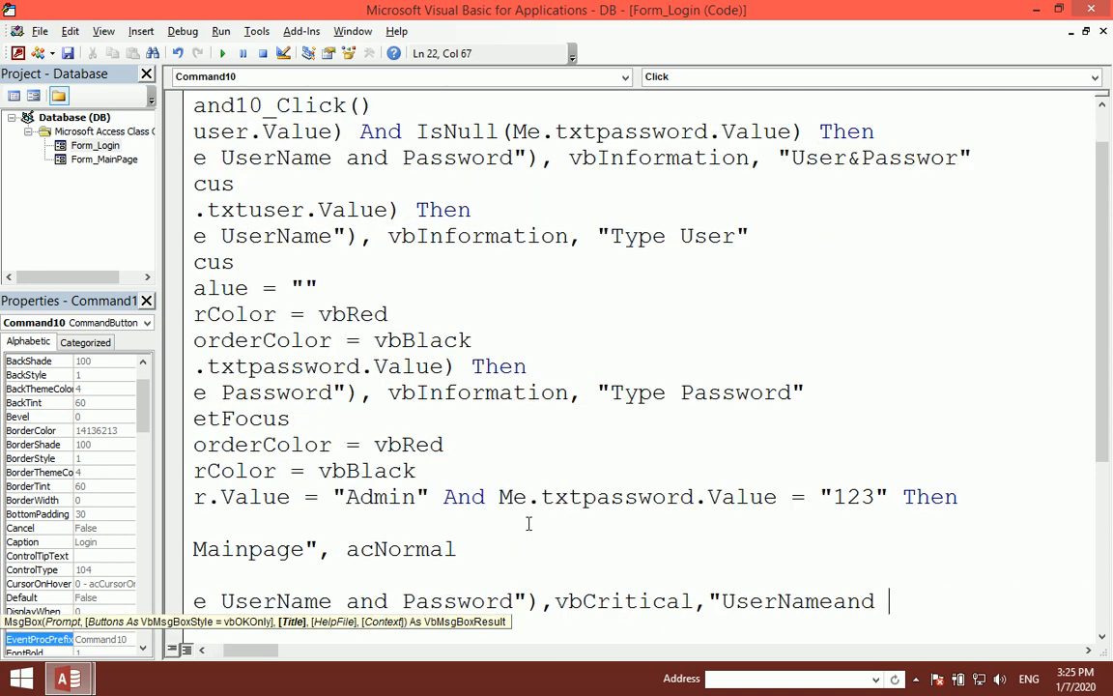
{"action": "key", "text": "BackSpace"}
{"action": "key", "text": "BackSpace"}
{"action": "key", "text": "BackSpace"}
{"action": "type", "text": "And Pass"}
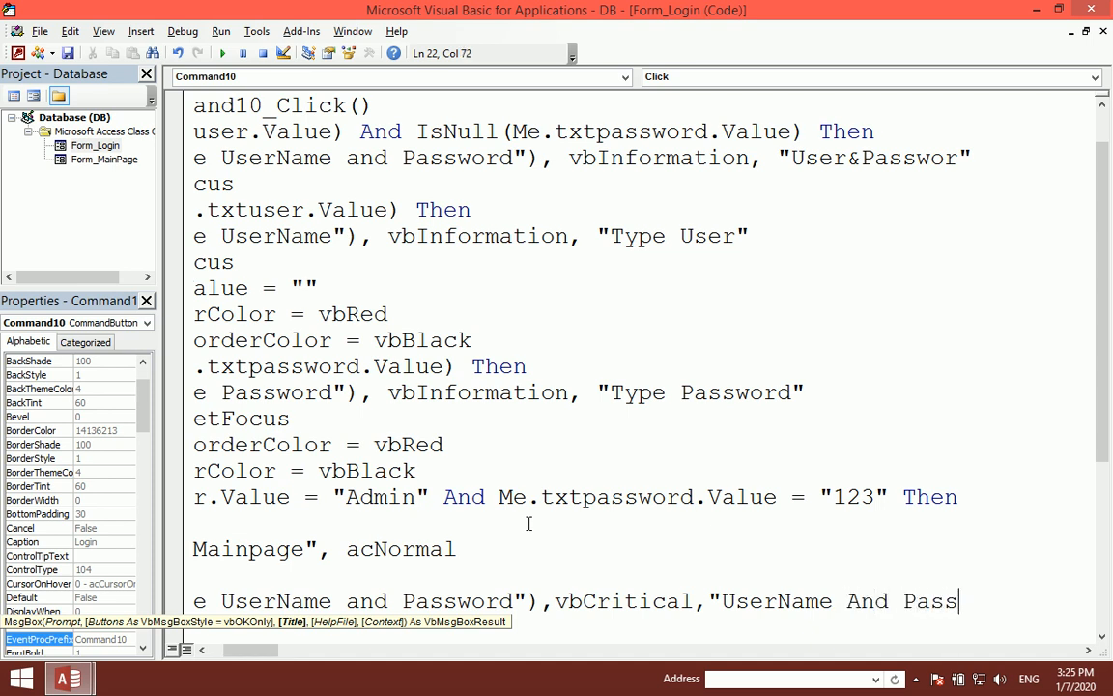
{"action": "type", "text": "word\""}
{"action": "key", "text": "Return"}
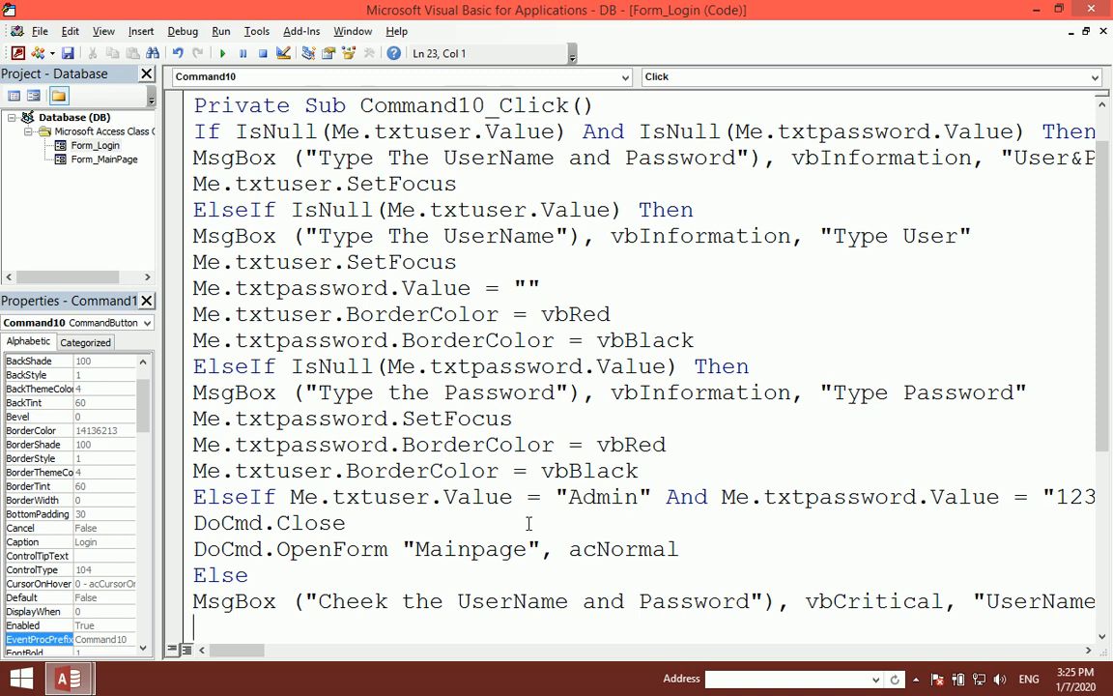
Step: Run the Login form and confirm that logging in with empty fields shows the missing-details message
{"action": "left_click", "coordinate": [1086, 9]}
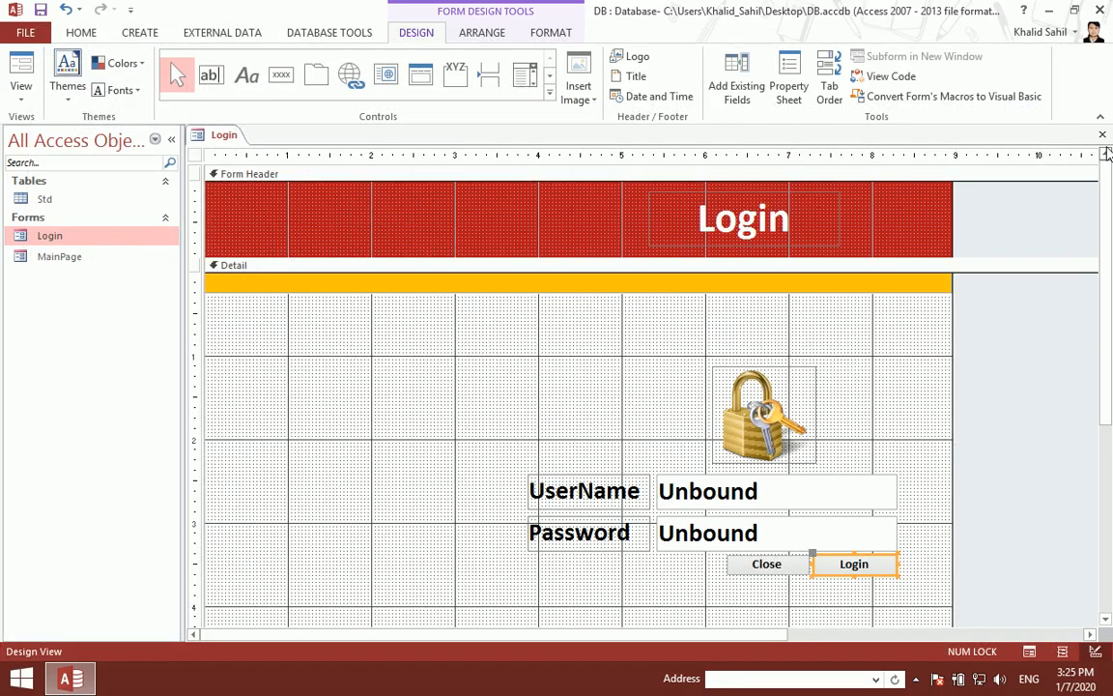
{"action": "left_click", "coordinate": [1102, 135]}
{"action": "double_click", "coordinate": [161, 241]}
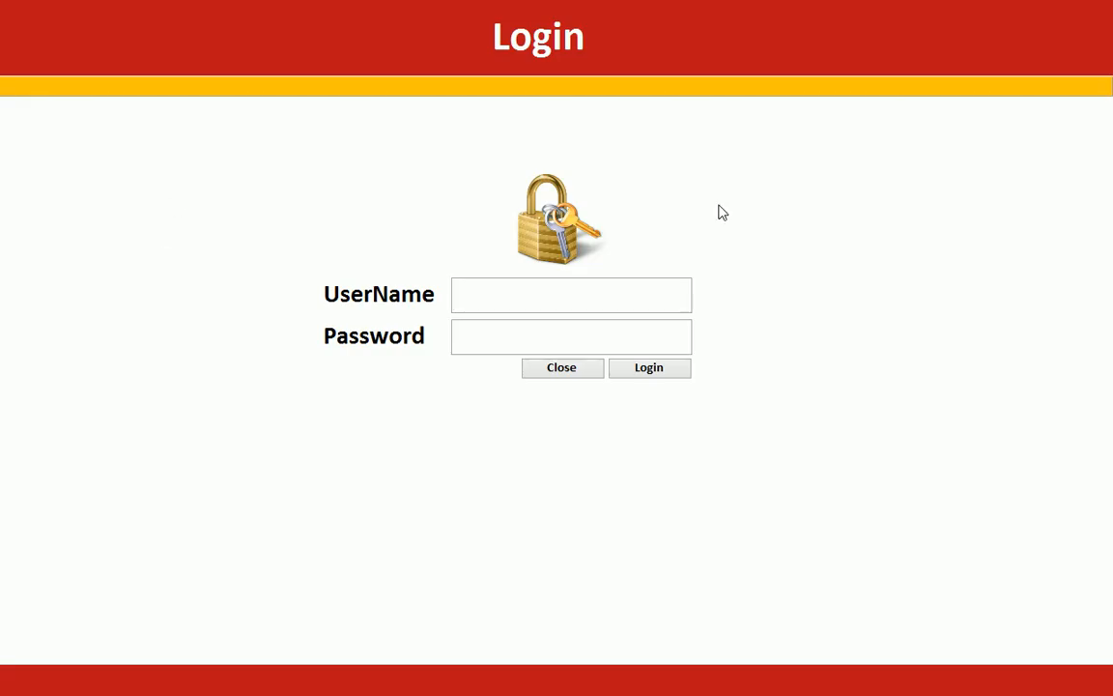
{"action": "left_click", "coordinate": [661, 369]}
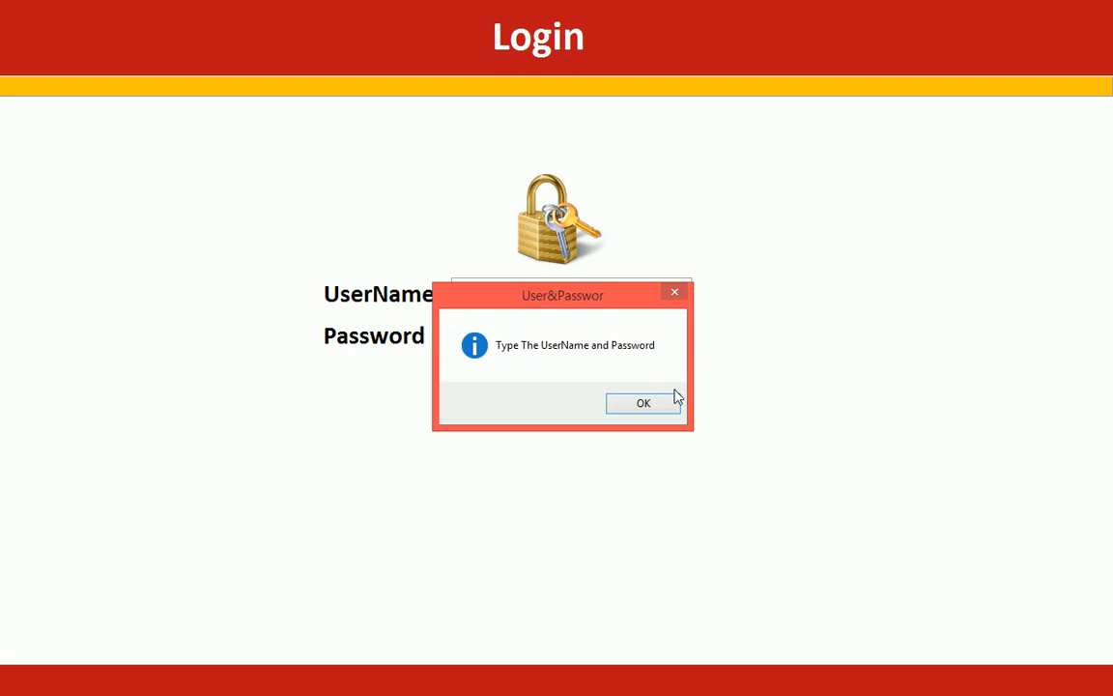
{"action": "left_click", "coordinate": [671, 407]}
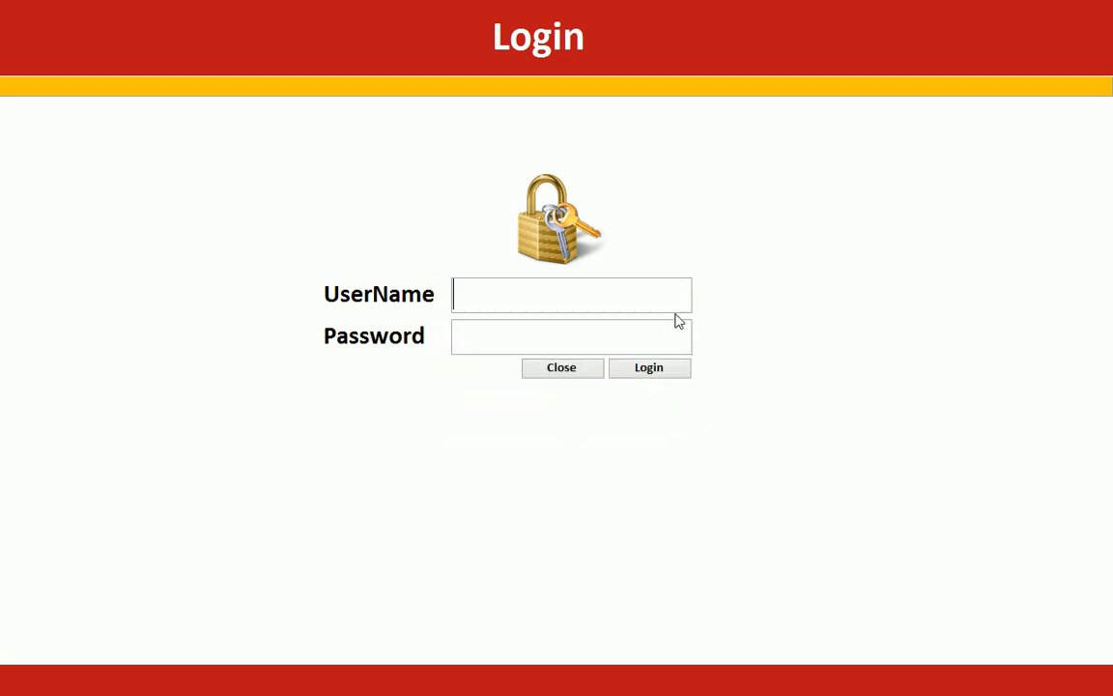
Step: Log in as Admin with the admin password to open the Main Page form
{"action": "type", "text": "Admin"}
{"action": "key", "text": "Tab"}
{"action": "type", "text": "***"}
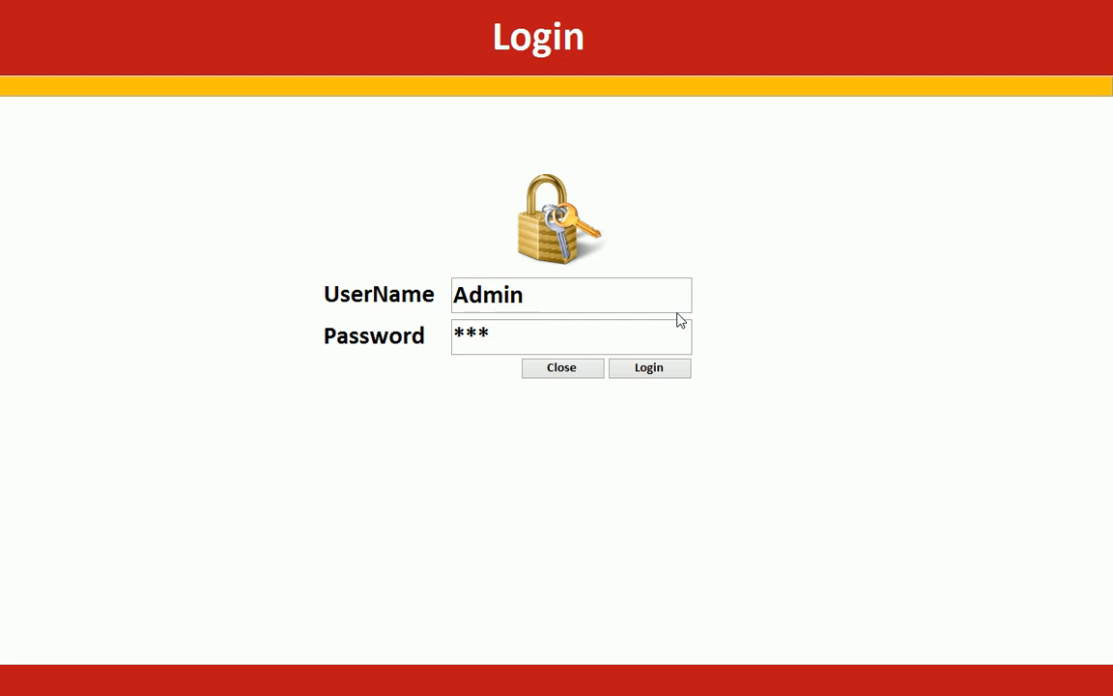
{"action": "left_click", "coordinate": [646, 372]}
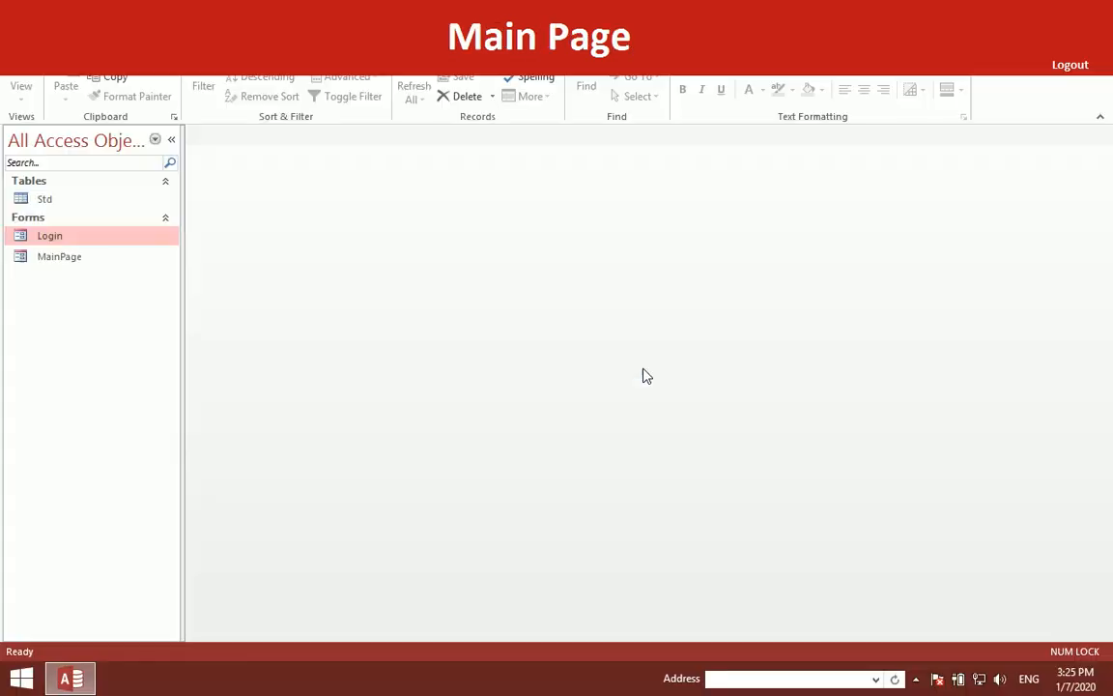